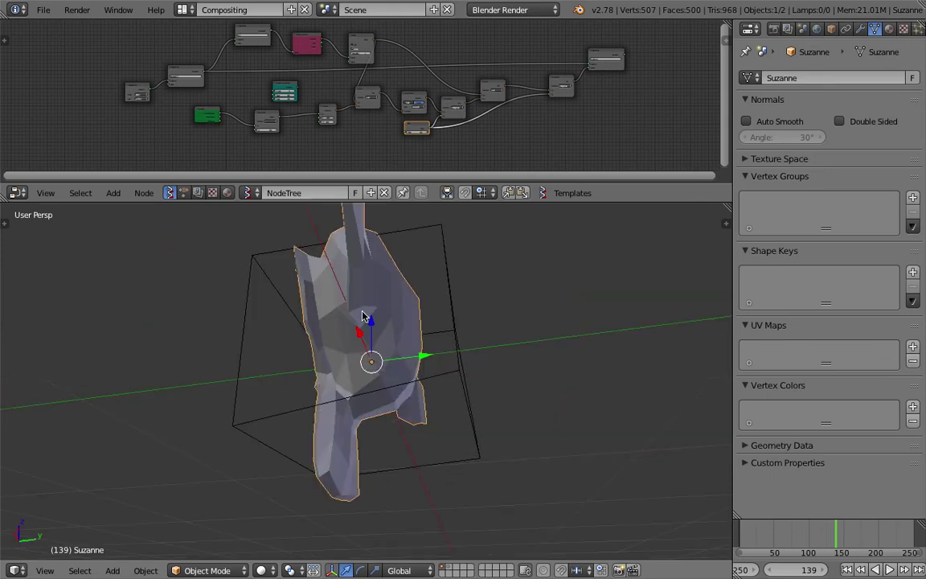
# - Select the lattice around the monkey head, start animation playback and observe the deformation in the 3D view
pyautogui.rightClick(481, 336)
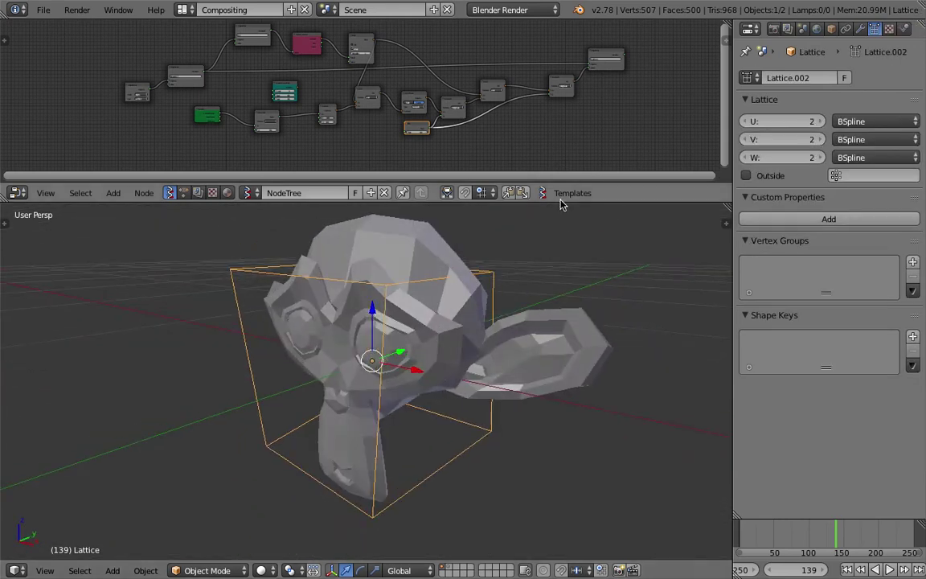
pyautogui.moveTo(561, 204); pyautogui.dragTo(560, 213)
pyautogui.moveTo(531, 322); pyautogui.dragTo(592, 273, button='middle')
pyautogui.click(892, 568)
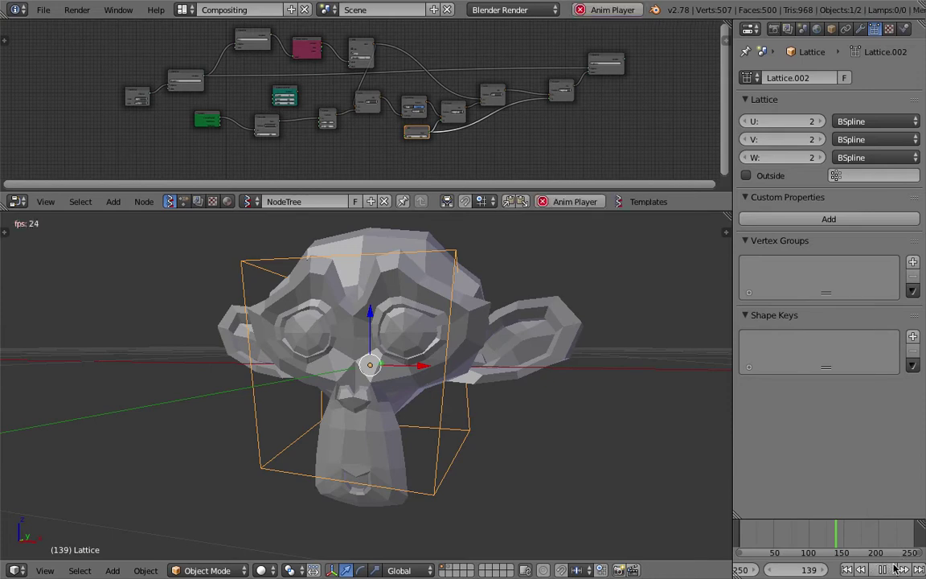
pyautogui.scroll(-2, 506, 417)
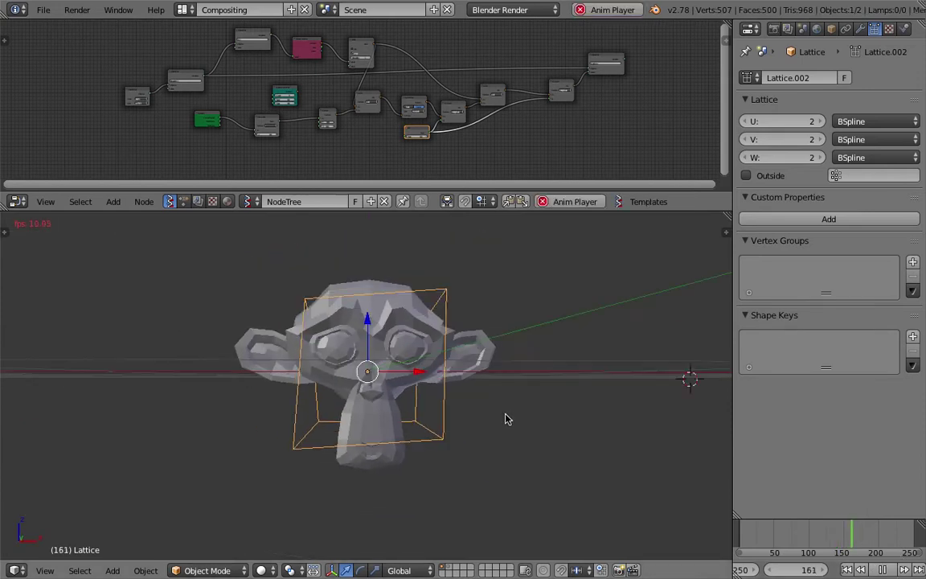
pyautogui.moveTo(506, 418); pyautogui.dragTo(464, 436, button='middle')
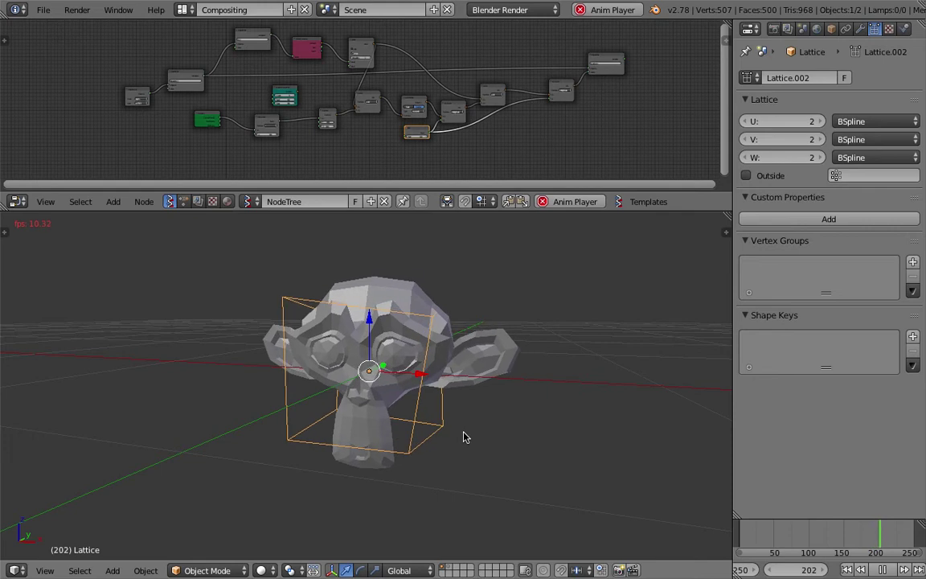
# - Select the monkey head and show its Lattice modifier settings in a widened properties area
pyautogui.rightClick(397, 284)
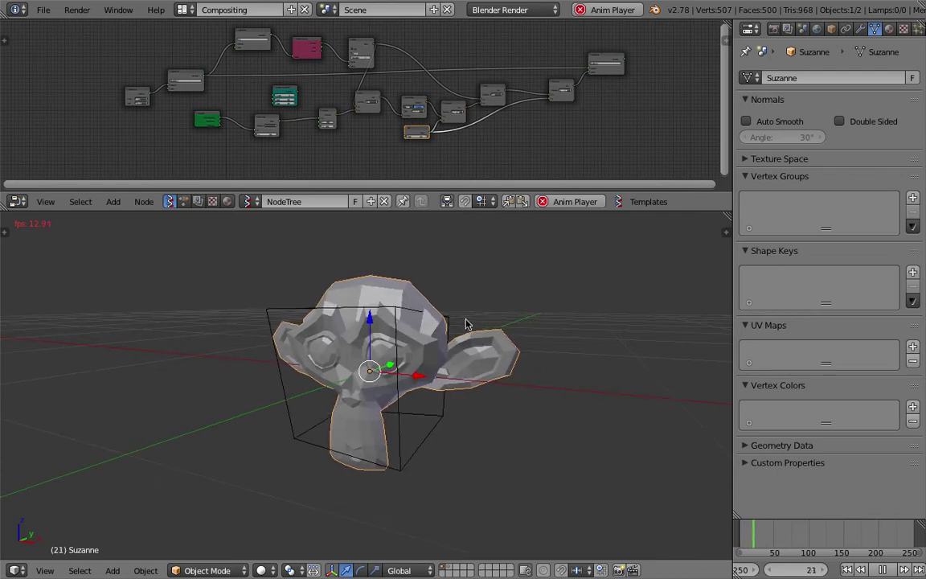
pyautogui.moveTo(463, 320); pyautogui.dragTo(405, 333, button='middle')
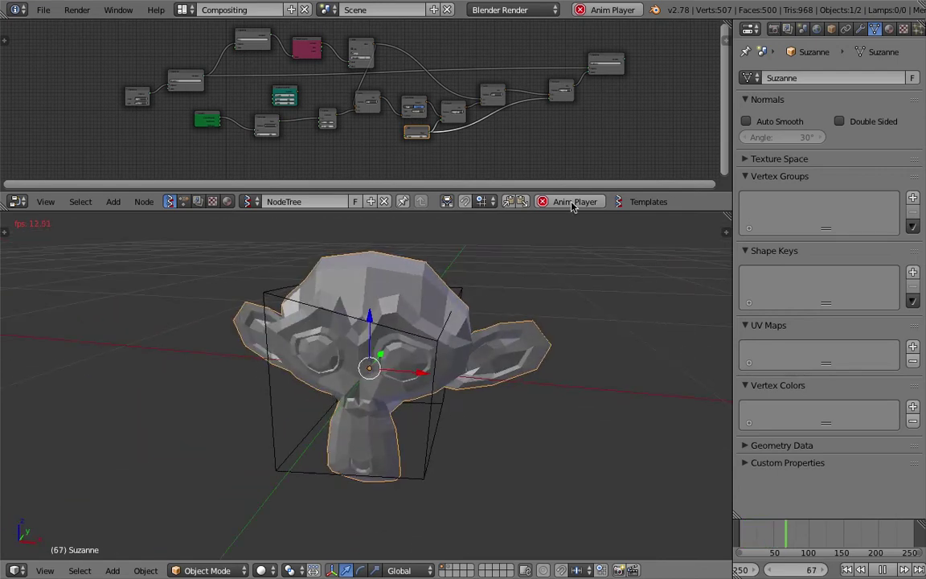
pyautogui.click(860, 31)
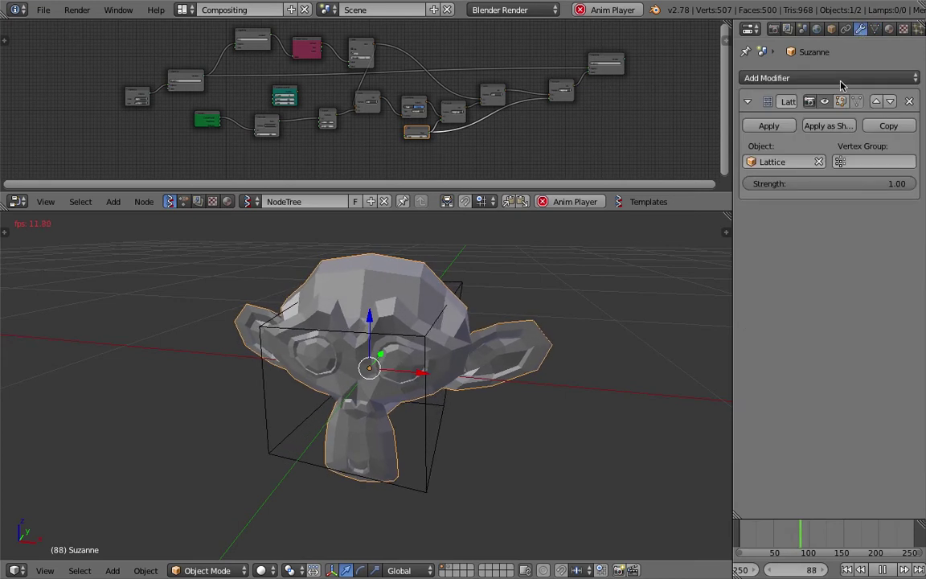
pyautogui.moveTo(733, 80); pyautogui.dragTo(605, 92)
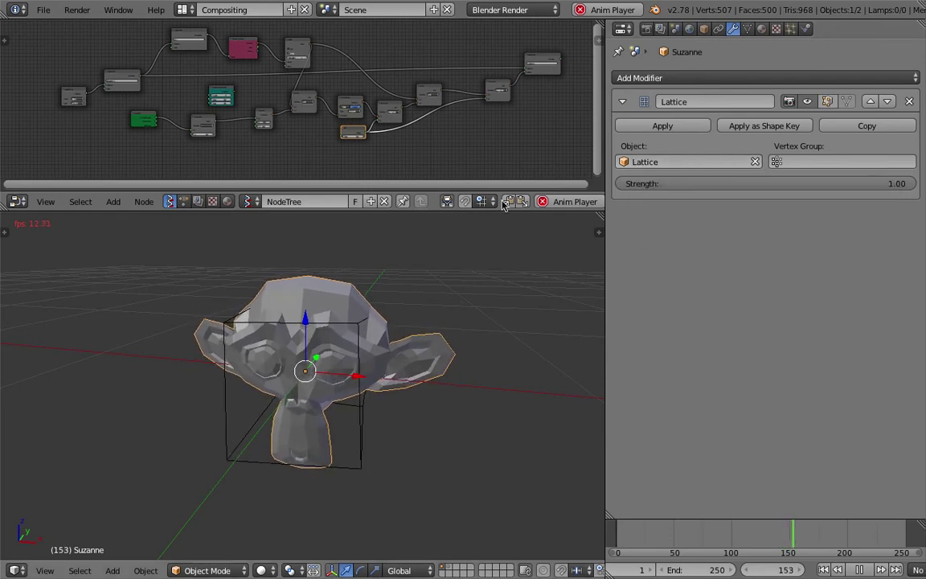
pyautogui.moveTo(712, 184)
pyautogui.mouseDown()
pyautogui.moveTo(460, 184)
pyautogui.moveTo(700, 184)
pyautogui.mouseUp()
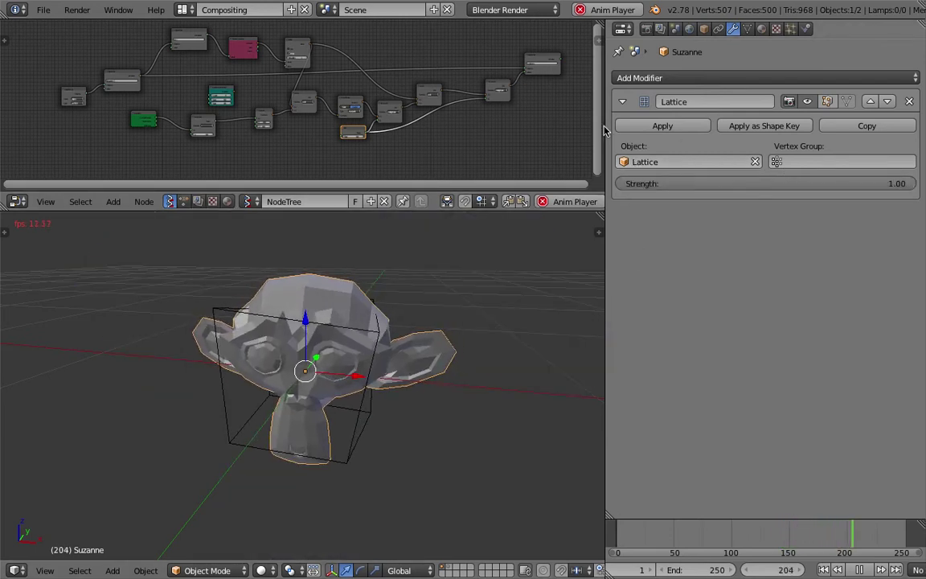
pyautogui.moveTo(604, 126); pyautogui.dragTo(898, 248)
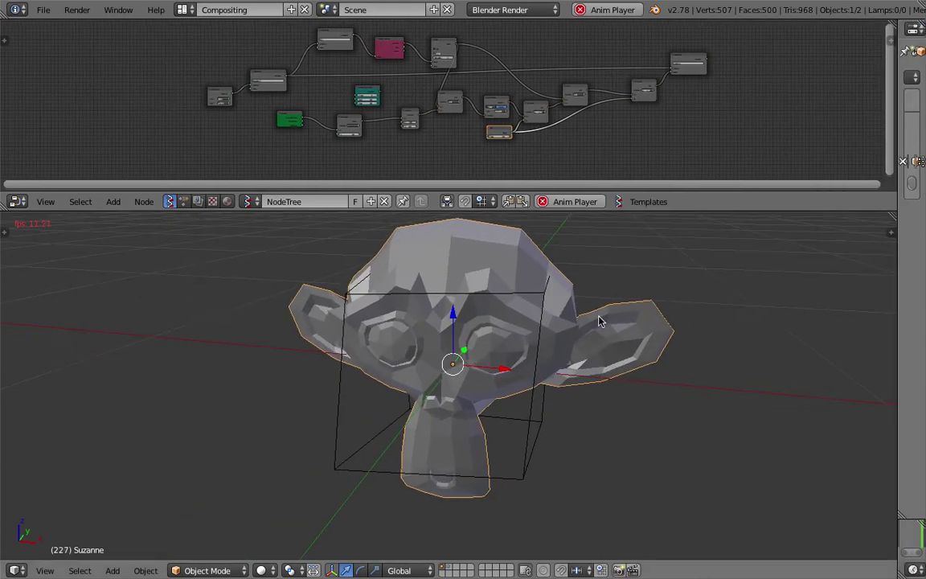
pyautogui.moveTo(898, 248); pyautogui.dragTo(666, 233)
# - Set the animation's end frame to 500
pyautogui.scroll(-2, 803, 576)
pyautogui.click(823, 568)
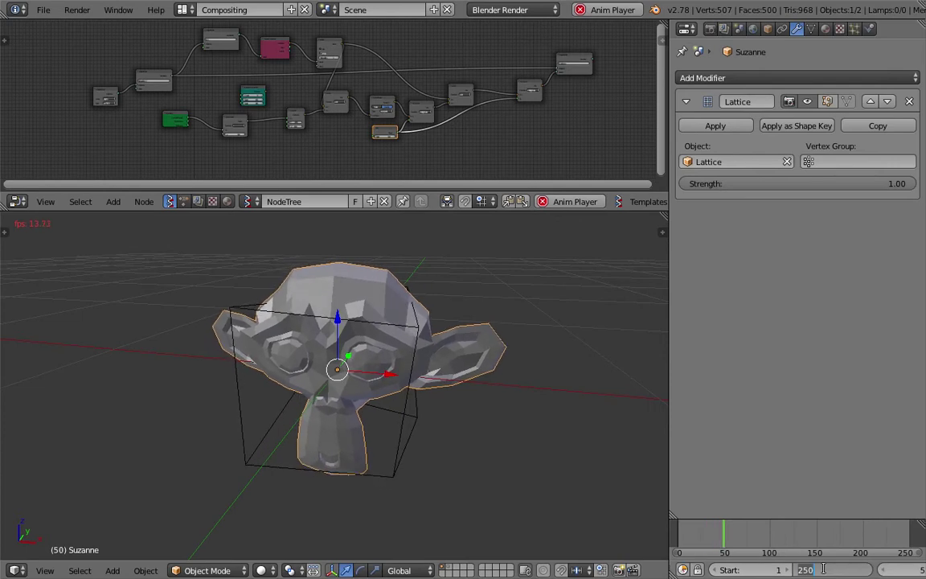
pyautogui.write('500')
pyautogui.press('Return')
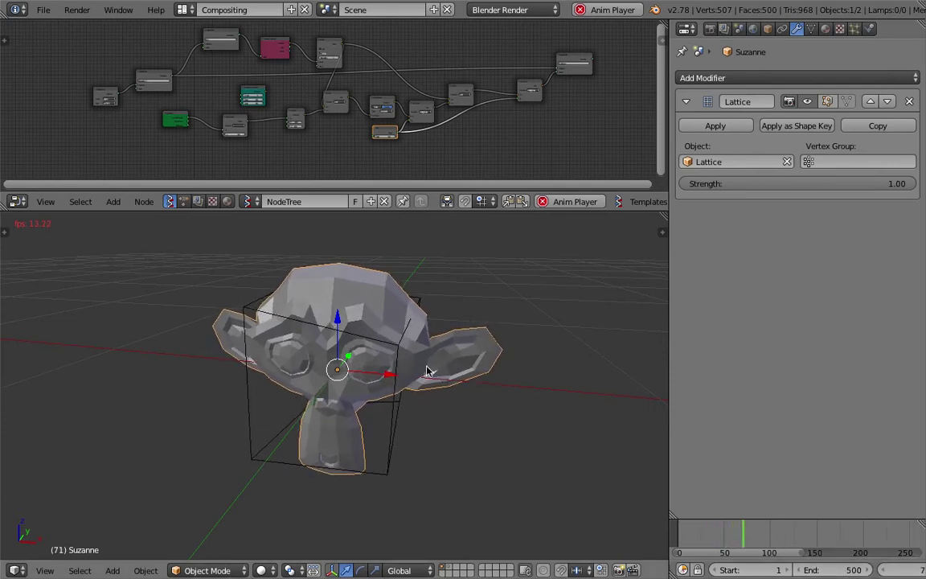
# - Enlarge the node editor area and examine the node tree alongside the playing monkey animation
pyautogui.scroll(-3, 878, 573)
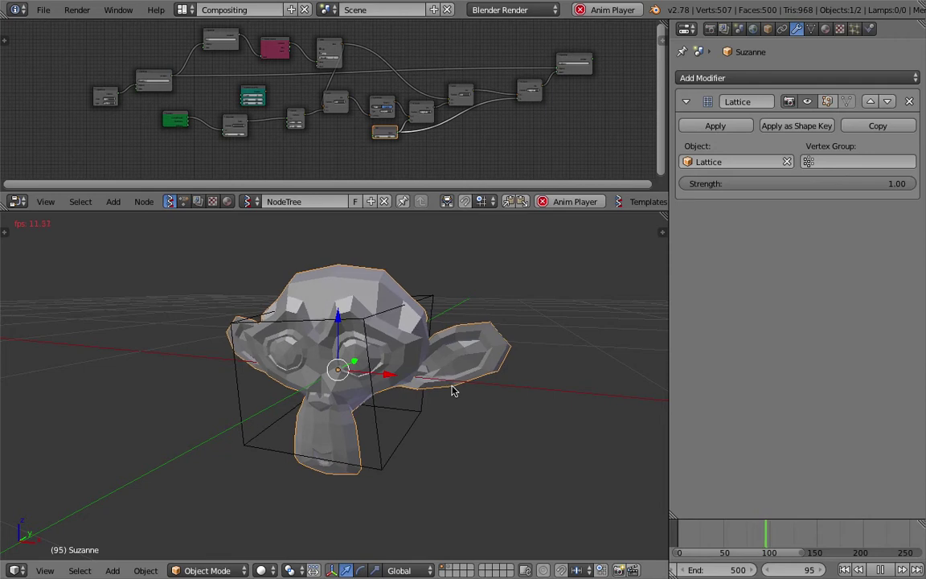
pyautogui.moveTo(419, 211); pyautogui.dragTo(424, 294)
pyautogui.moveTo(381, 177)
pyautogui.mouseDown(button='middle')
pyautogui.moveTo(382, 165)
pyautogui.moveTo(384, 175)
pyautogui.mouseUp(button='middle')
pyautogui.scroll(2, 378, 171)
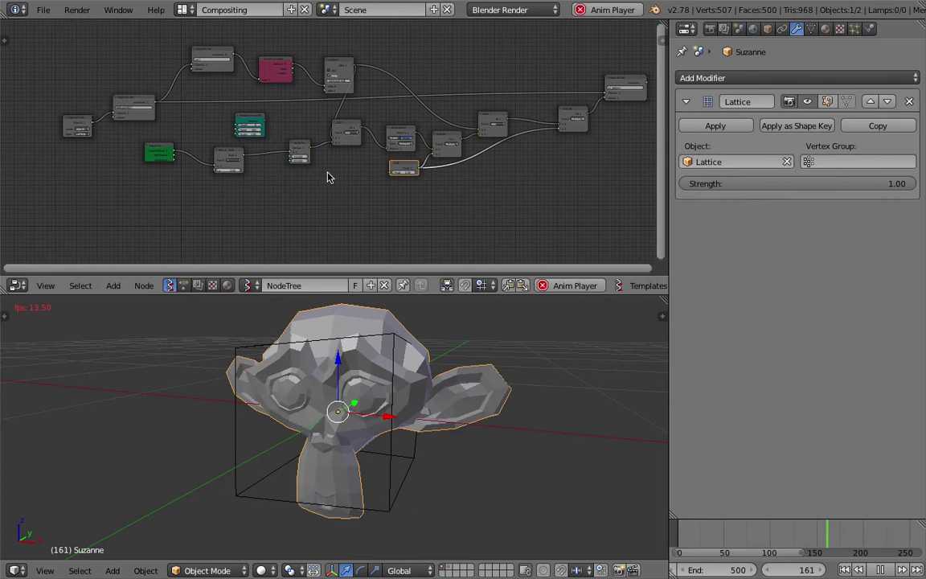
pyautogui.moveTo(668, 139); pyautogui.dragTo(681, 139)
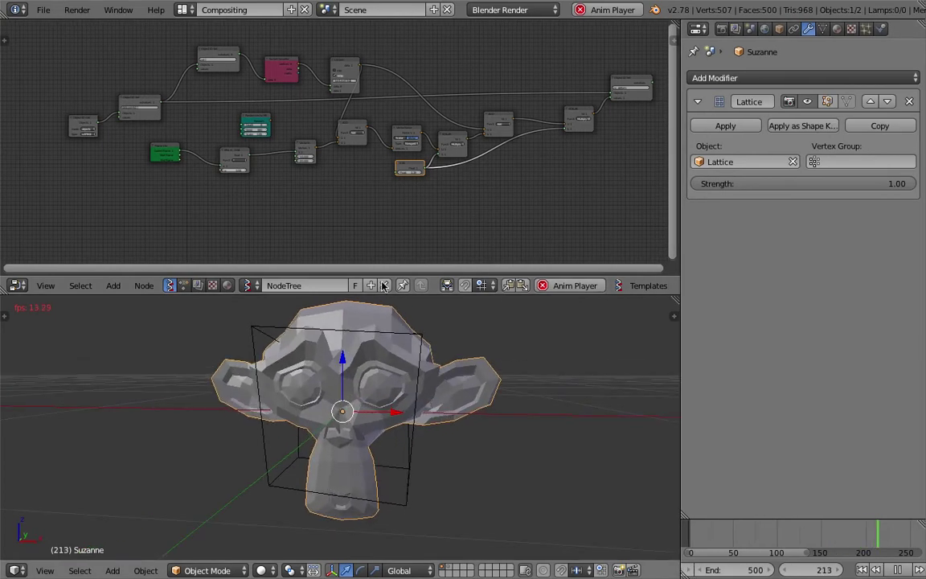
pyautogui.moveTo(295, 200); pyautogui.dragTo(362, 204, button='middle')
pyautogui.scroll(3, 343, 198)
pyautogui.click(321, 116)
pyautogui.moveTo(324, 125); pyautogui.dragTo(359, 135, button='middle')
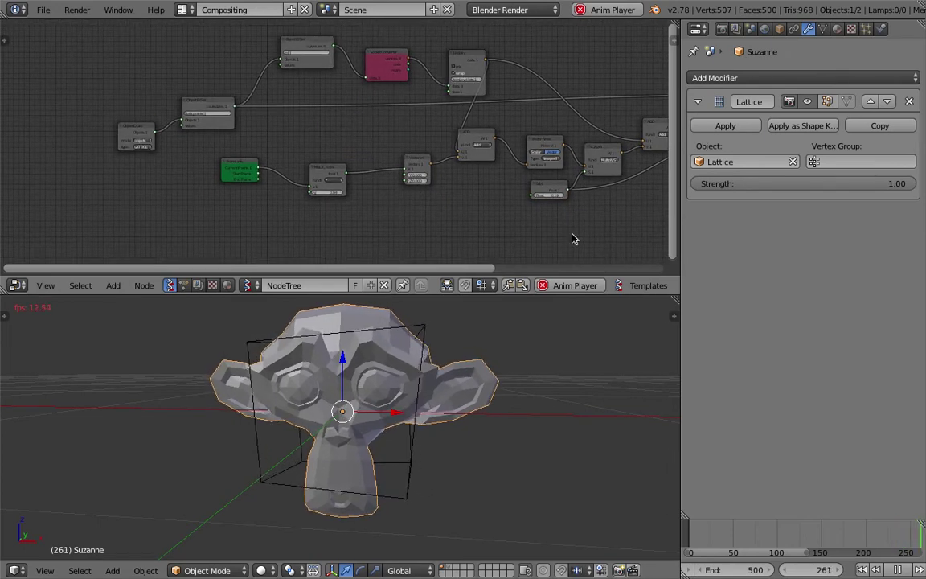
pyautogui.moveTo(689, 220); pyautogui.dragTo(698, 219)
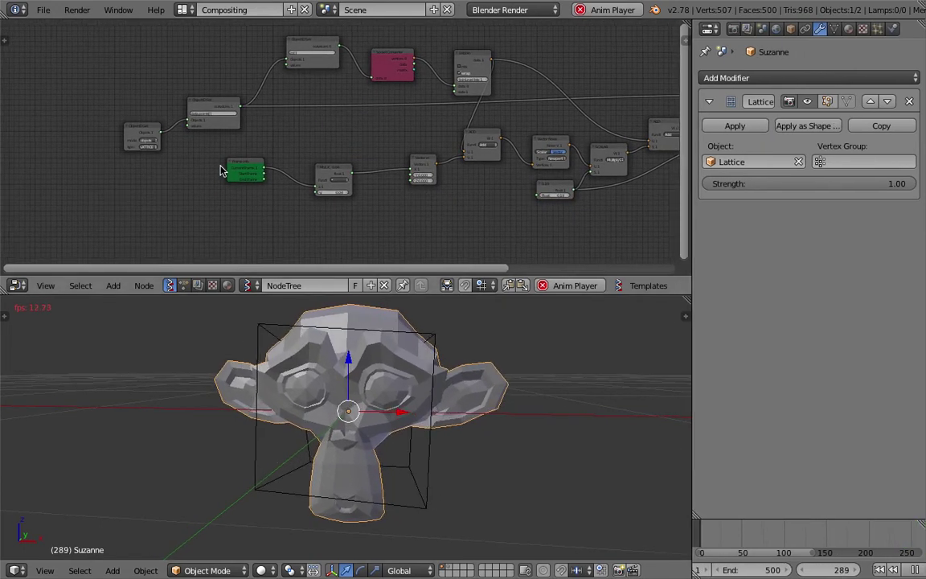
pyautogui.scroll(3, 221, 169)
pyautogui.moveTo(425, 389); pyautogui.dragTo(366, 400, button='middle')
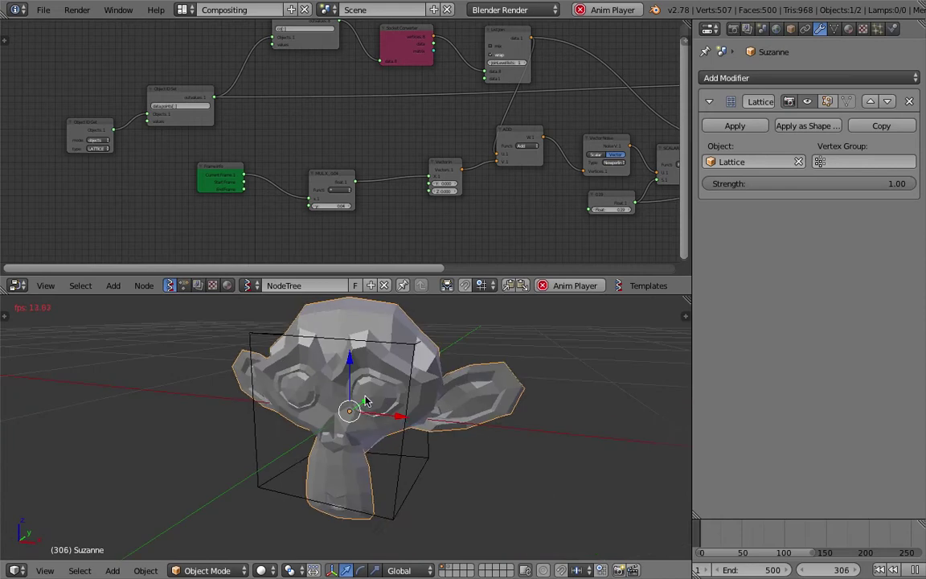
# - Select the lattice around the monkey head and make the node editor taller around the first nodes of the tree
pyautogui.rightClick(418, 349)
pyautogui.moveTo(361, 195); pyautogui.dragTo(421, 193, button='middle')
pyautogui.scroll(2, 184, 155)
pyautogui.moveTo(184, 155); pyautogui.dragTo(282, 159, button='middle')
pyautogui.scroll(2, 219, 127)
pyautogui.moveTo(218, 128); pyautogui.dragTo(230, 133, button='middle')
pyautogui.moveTo(404, 295); pyautogui.dragTo(404, 338)
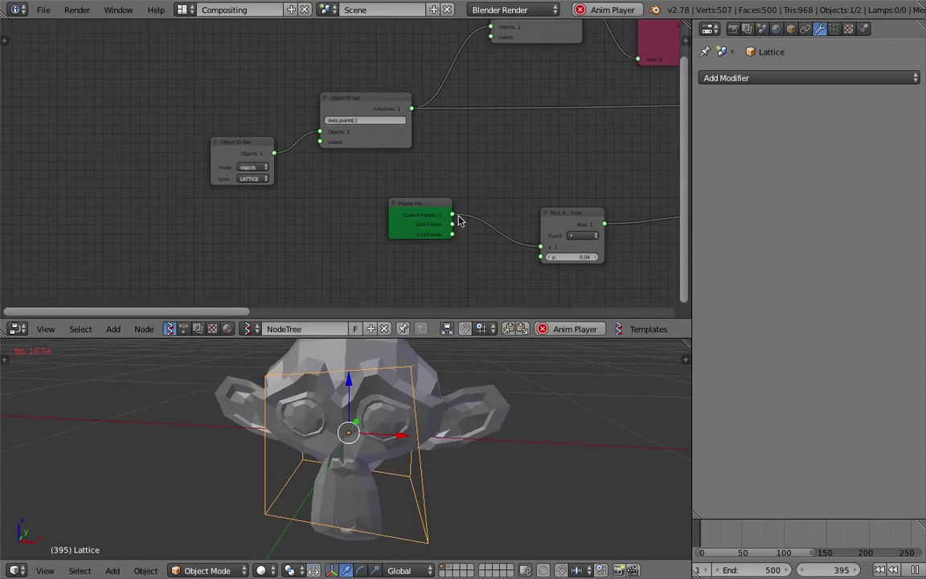
# - Examine the Object ID Get node with its objects mode and LATTICE type at the start of the node tree
pyautogui.scroll(-3, 508, 181)
pyautogui.moveTo(508, 181); pyautogui.dragTo(326, 151, button='middle')
pyautogui.scroll(1, 288, 144)
pyautogui.scroll(6, 286, 142)
pyautogui.moveTo(233, 127); pyautogui.dragTo(284, 180, button='middle')
pyautogui.scroll(2, 265, 177)
pyautogui.moveTo(204, 178); pyautogui.dragTo(206, 148)
pyautogui.scroll(4, 205, 148)
pyautogui.moveTo(109, 144); pyautogui.dragTo(73, 145)
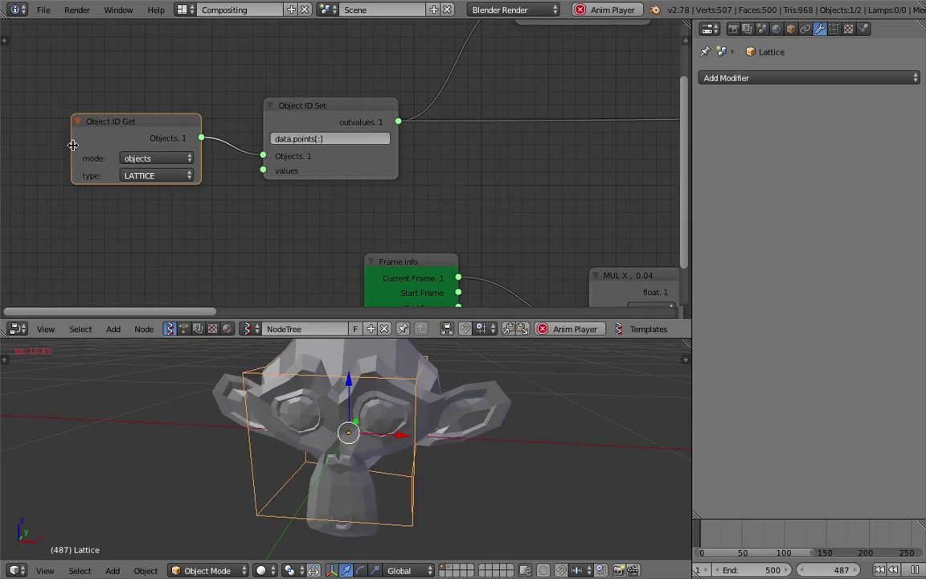
pyautogui.click(157, 160)
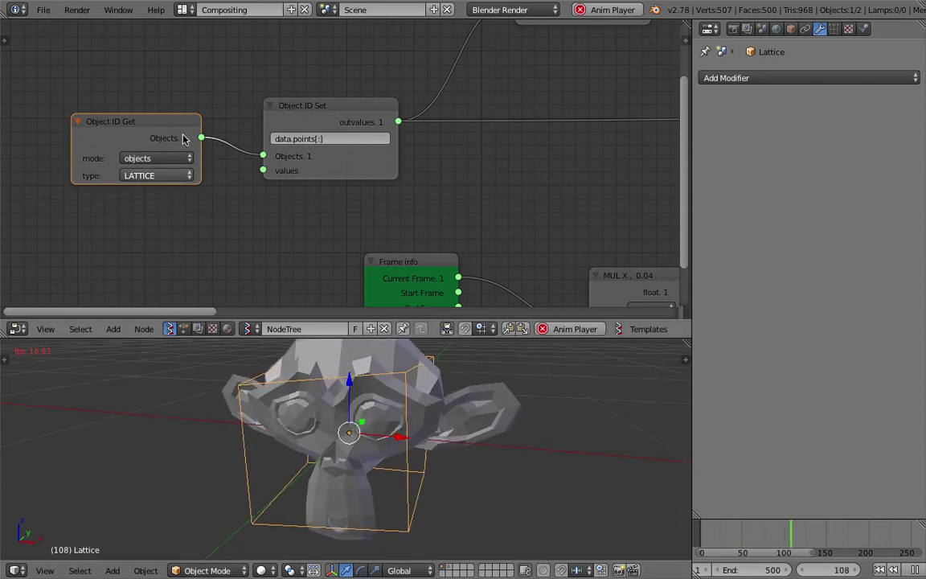
# - Add a second lattice to the scene and move it closer to the monkey head
pyautogui.scroll(-5, 482, 428)
pyautogui.keyDown('shift'); pyautogui.moveTo(515, 425); pyautogui.dragTo(453, 420, button='middle'); pyautogui.keyUp('shift')
pyautogui.hotkey('shift', 'a')
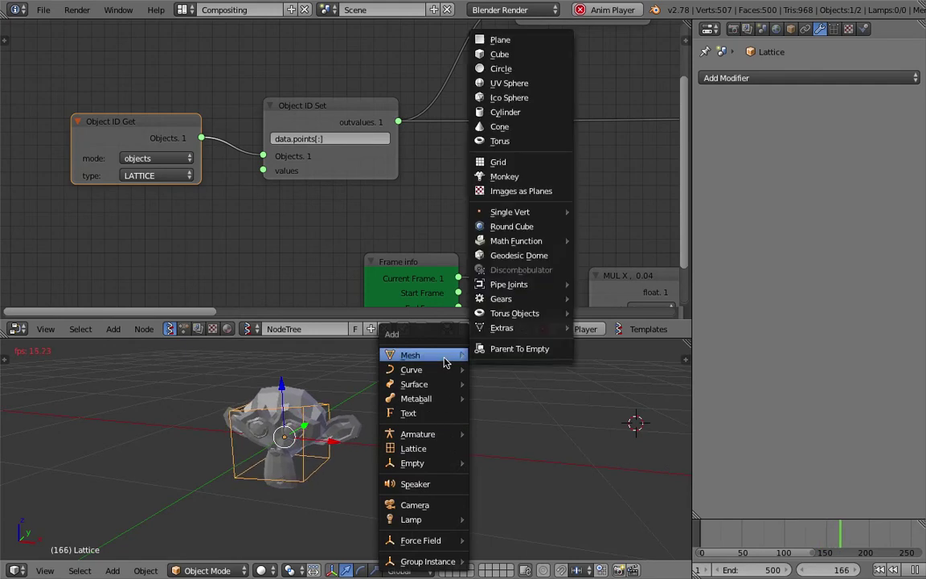
pyautogui.click(433, 448)
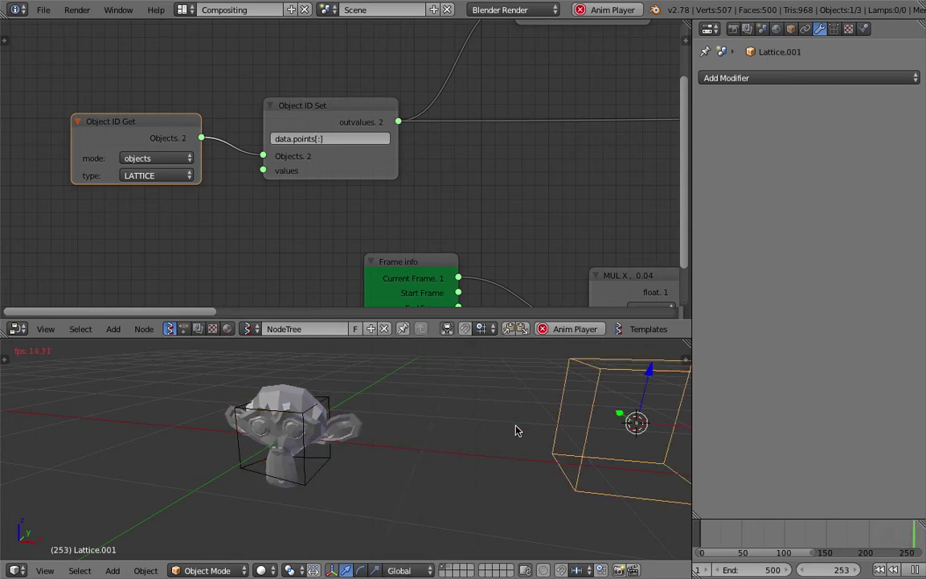
pyautogui.press('g')
pyautogui.click(473, 423)
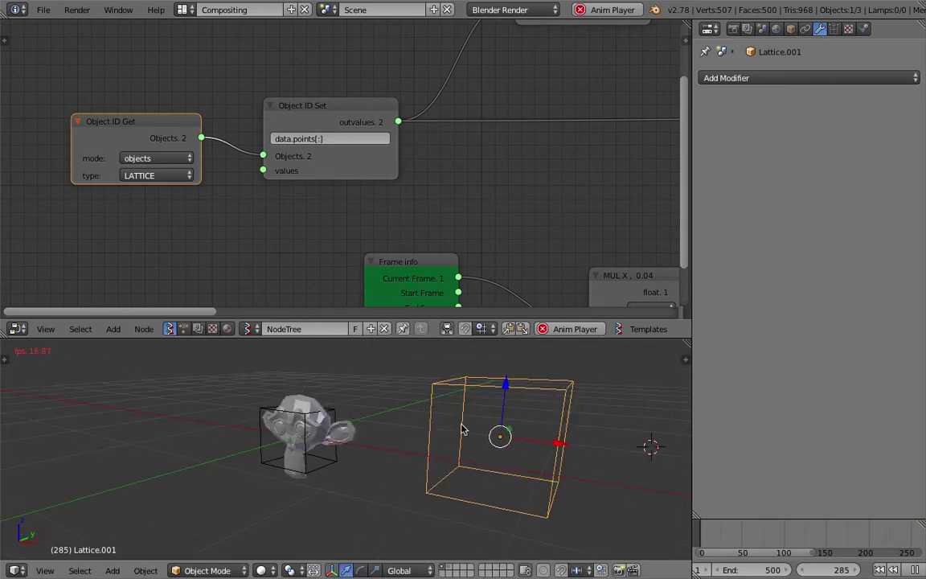
# - Select the monkey head to check its Lattice modifier, and reselect the lattice surrounding the head
pyautogui.scroll(3, 281, 179)
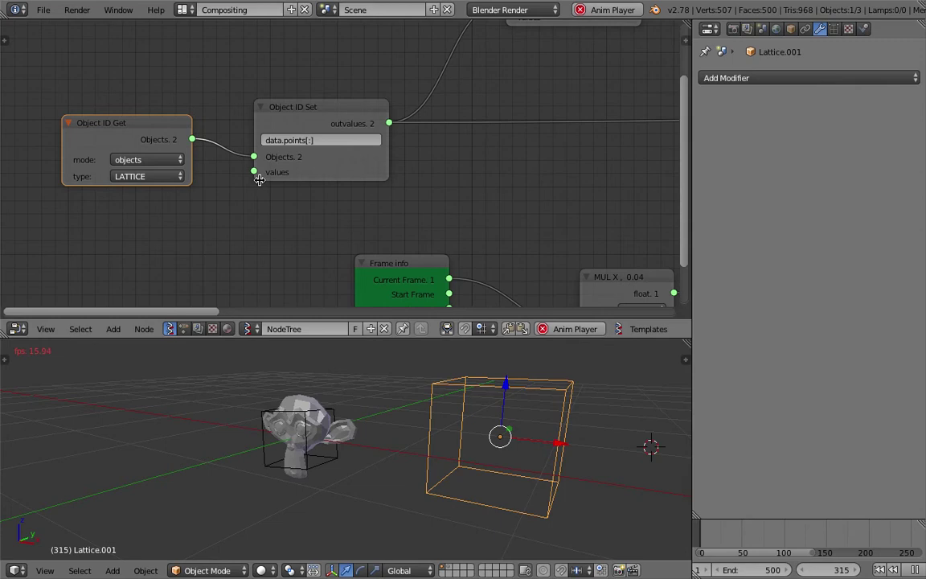
pyautogui.rightClick(311, 418)
pyautogui.moveTo(315, 402); pyautogui.dragTo(343, 409, button='middle')
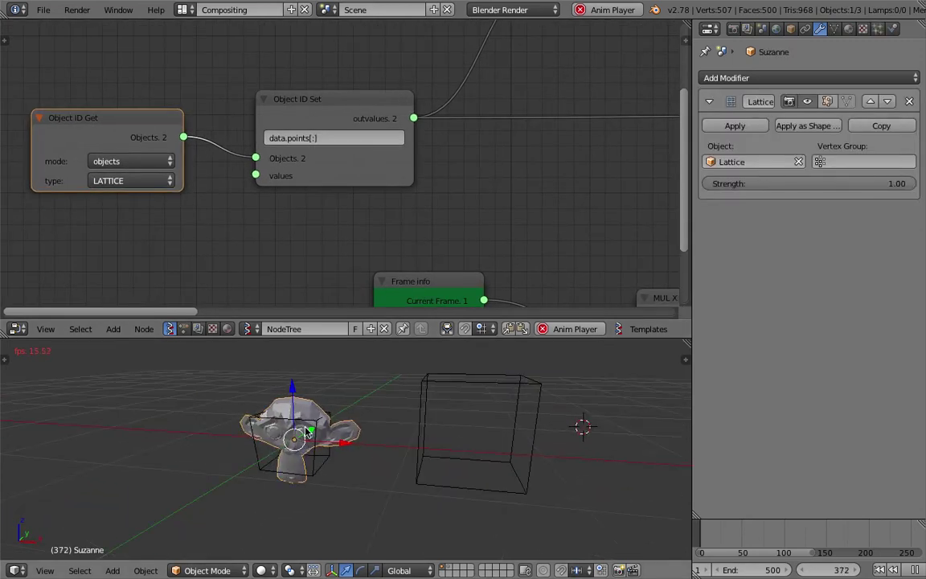
pyautogui.rightClick(310, 419)
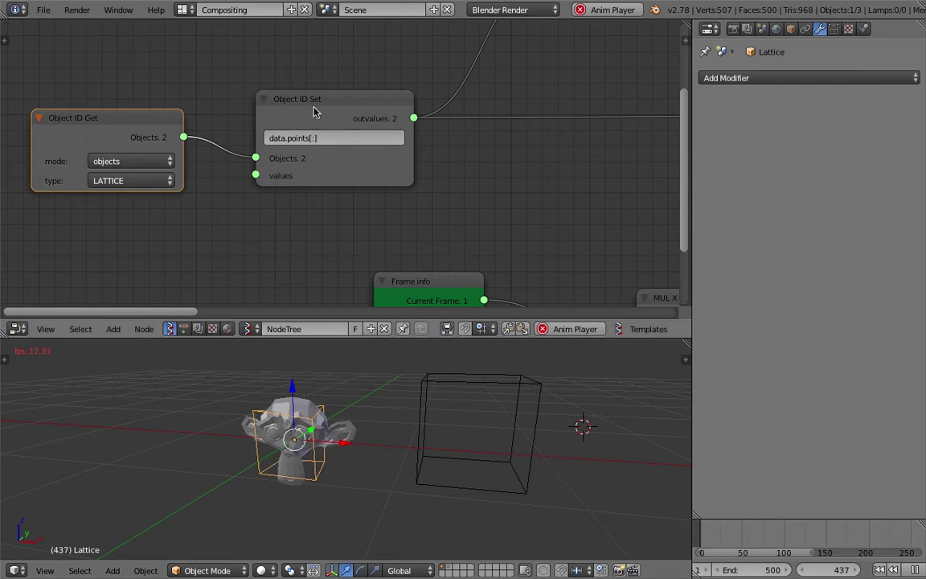
# - Examine the first Object ID Set node, which holds the data.points[:] expression
pyautogui.moveTo(313, 108); pyautogui.dragTo(297, 124)
pyautogui.scroll(3, 258, 148)
pyautogui.scroll(1, 258, 149)
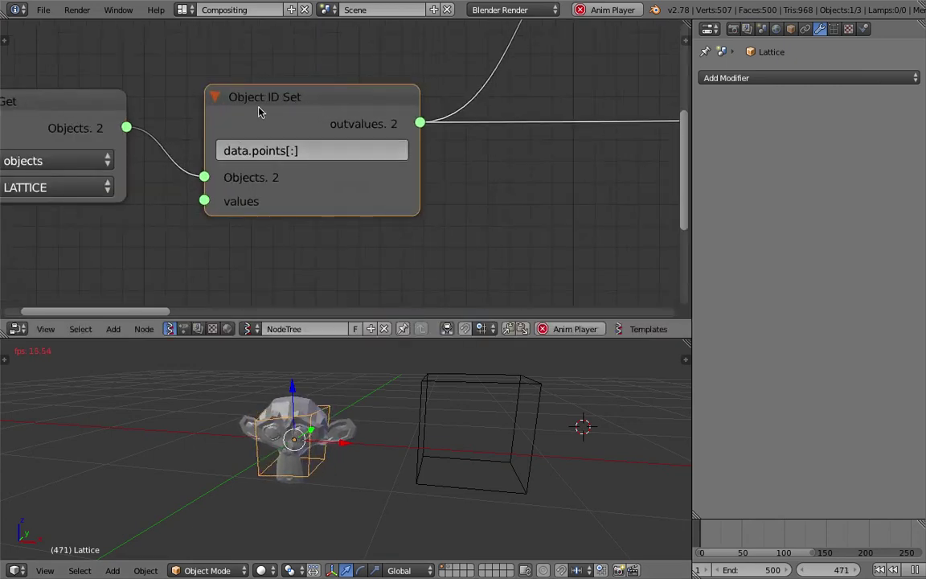
pyautogui.moveTo(293, 107); pyautogui.dragTo(312, 104)
pyautogui.scroll(-2, 337, 125)
# - Examine the second Object ID Set node with the co[:] expression and its link from the data.points[:] node
pyautogui.moveTo(339, 126); pyautogui.dragTo(218, 230, button='middle')
pyautogui.scroll(-1, 285, 166)
pyautogui.moveTo(450, 111); pyautogui.dragTo(402, 165)
pyautogui.moveTo(402, 165); pyautogui.dragTo(411, 154, button='middle')
pyautogui.moveTo(201, 208); pyautogui.dragTo(213, 185, button='middle')
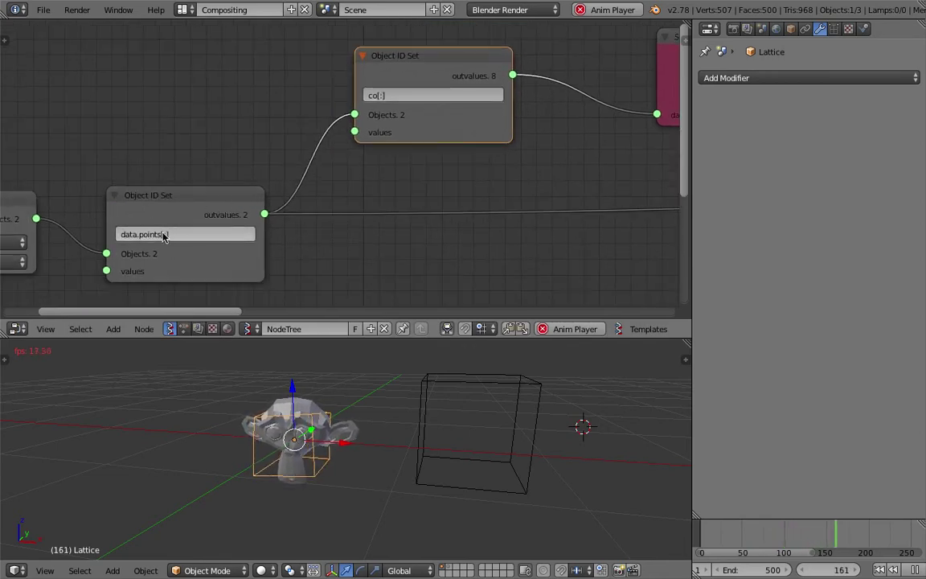
pyautogui.moveTo(163, 234); pyautogui.dragTo(180, 224, button='middle')
pyautogui.scroll(1, 382, 141)
pyautogui.moveTo(315, 92); pyautogui.dragTo(185, 100, button='middle')
pyautogui.scroll(-3, 309, 83)
pyautogui.moveTo(313, 77); pyautogui.dragTo(304, 71)
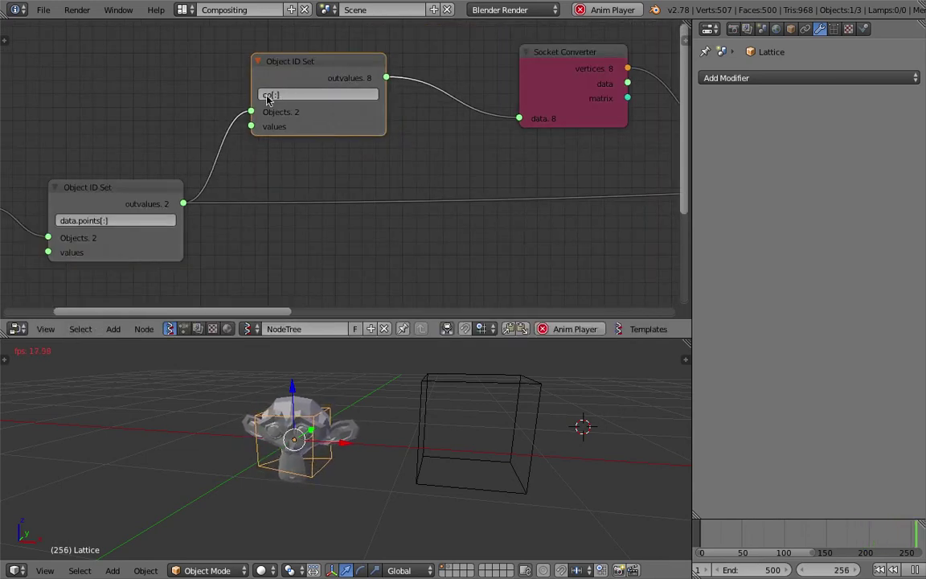
# - Trace the data from the Socket Converter through the list join, ADD, Vector Noise and SCALAR nodes
pyautogui.moveTo(454, 134); pyautogui.dragTo(387, 164, button='middle')
pyautogui.moveTo(492, 90); pyautogui.dragTo(398, 83)
pyautogui.moveTo(397, 84); pyautogui.dragTo(303, 94, button='middle')
pyautogui.moveTo(585, 108); pyautogui.dragTo(451, 108)
pyautogui.moveTo(407, 109); pyautogui.dragTo(232, 48, button='middle')
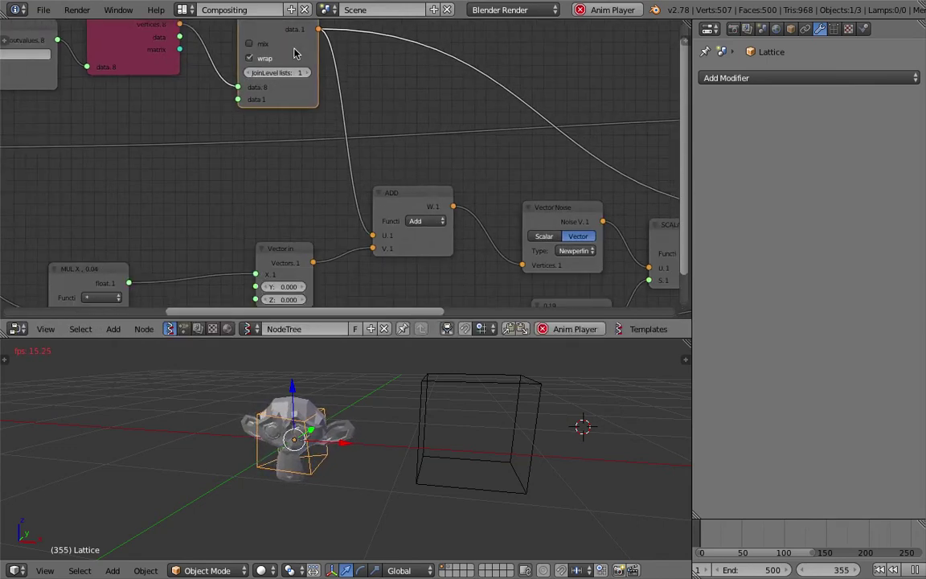
pyautogui.moveTo(310, 26); pyautogui.dragTo(296, 8, button='middle')
pyautogui.moveTo(362, 134)
pyautogui.mouseDown(button='middle')
pyautogui.moveTo(210, 76)
pyautogui.moveTo(192, 168)
pyautogui.mouseUp(button='middle')
pyautogui.scroll(-5, 235, 168)
pyautogui.moveTo(341, 164); pyautogui.dragTo(226, 174, button='middle')
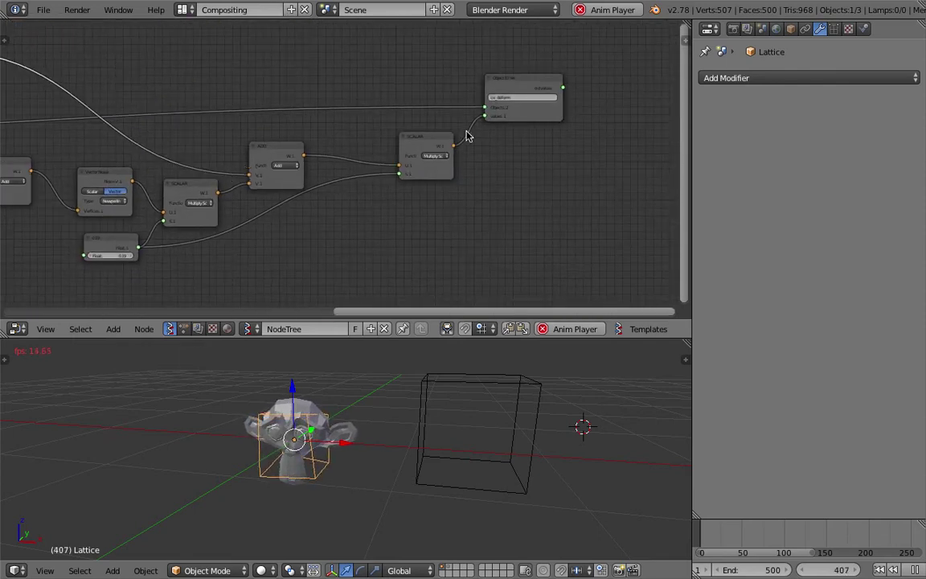
# - Examine the last Object ID Set node with the co_deform expression and its inputs
pyautogui.moveTo(467, 137); pyautogui.dragTo(302, 177, button='middle')
pyautogui.scroll(3, 372, 169)
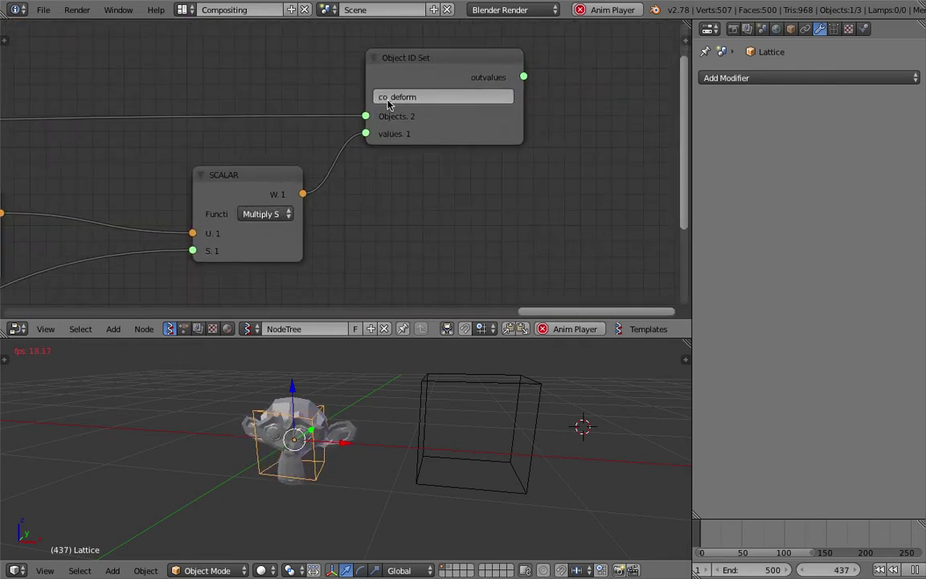
pyautogui.scroll(2, 387, 103)
pyautogui.scroll(-2, 438, 98)
pyautogui.scroll(1, 430, 100)
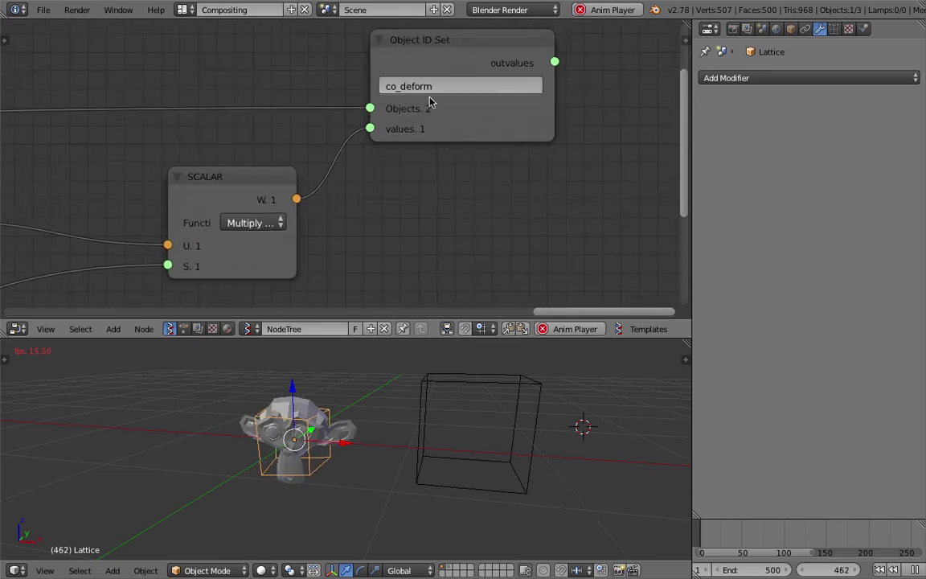
pyautogui.moveTo(453, 126); pyautogui.dragTo(506, 128)
pyautogui.scroll(-1, 404, 156)
# - Trace the Objects link of the co_deform node back to the Object ID Set node holding data.points[:]
pyautogui.moveTo(178, 119); pyautogui.dragTo(413, 108, button='middle')
pyautogui.moveTo(153, 106); pyautogui.dragTo(465, 99, button='middle')
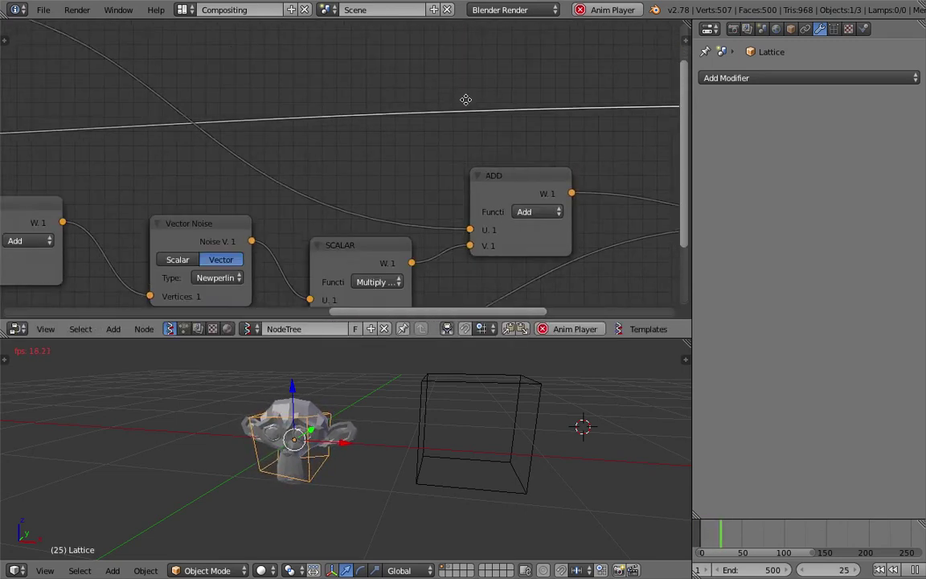
pyautogui.moveTo(249, 113); pyautogui.dragTo(372, 112, button='middle')
pyautogui.scroll(-3, 372, 112)
pyautogui.moveTo(514, 106); pyautogui.dragTo(743, 111, button='middle')
pyautogui.moveTo(401, 115); pyautogui.dragTo(490, 163, button='middle')
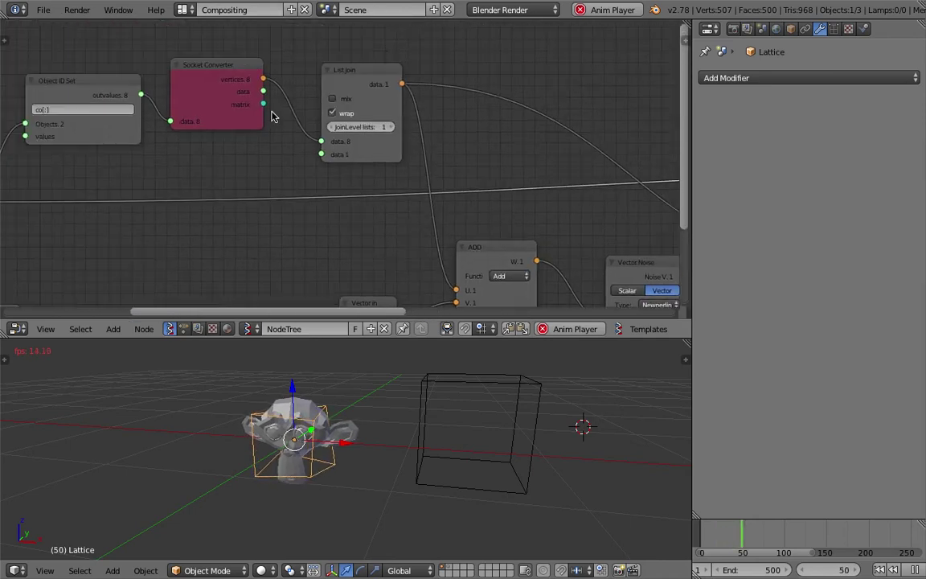
pyautogui.moveTo(272, 116); pyautogui.dragTo(646, 149, button='middle')
pyautogui.scroll(5, 341, 165)
pyautogui.moveTo(293, 294); pyautogui.dragTo(333, 191, button='middle')
pyautogui.scroll(1, 324, 210)
pyautogui.scroll(-1, 335, 284)
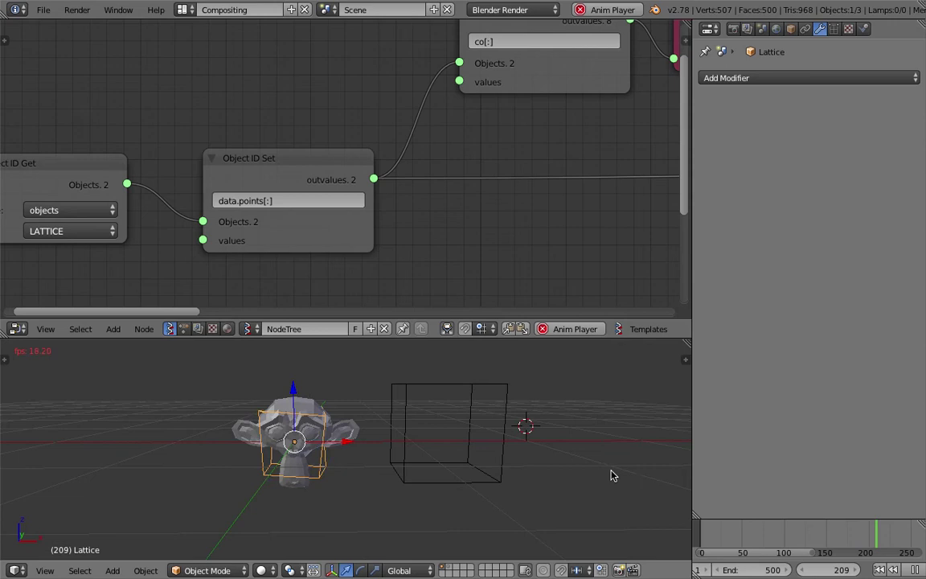
# - Stop the animation playback and start a new scene by reloading the start-up file
pyautogui.click(913, 568)
pyautogui.moveTo(552, 407)
pyautogui.mouseDown(button='middle')
pyautogui.moveTo(564, 420)
pyautogui.moveTo(548, 417)
pyautogui.mouseUp(button='middle')
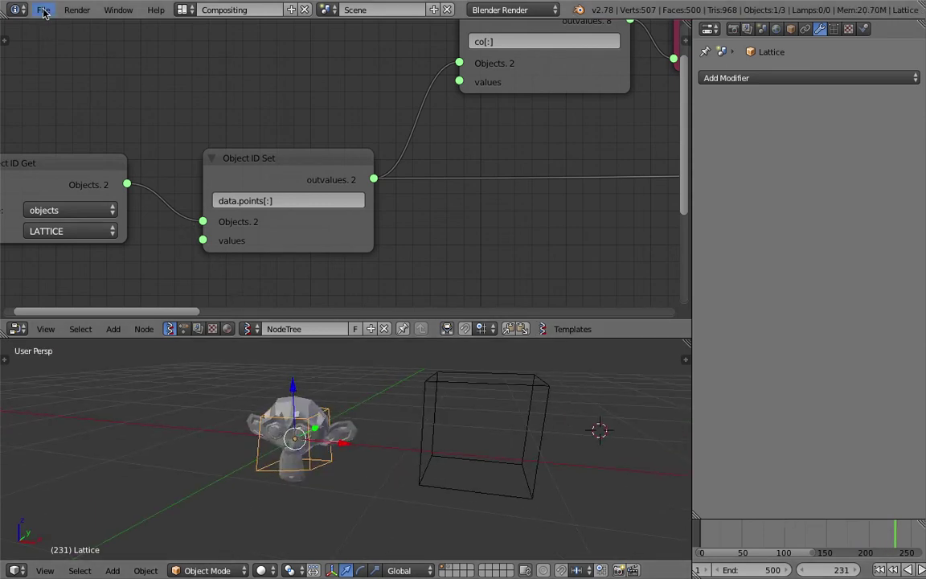
pyautogui.click(43, 9)
pyautogui.click(43, 10)
pyautogui.click(94, 29)
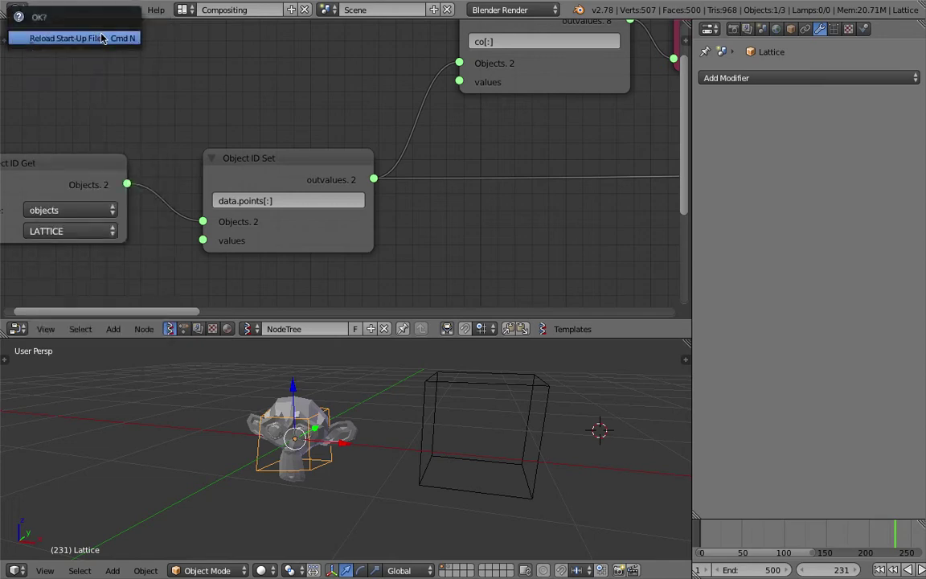
pyautogui.click(94, 35)
# - Switch to Google Chrome and quit it, agreeing to leave the open site
pyautogui.hotkey('ctrl', 'Left')
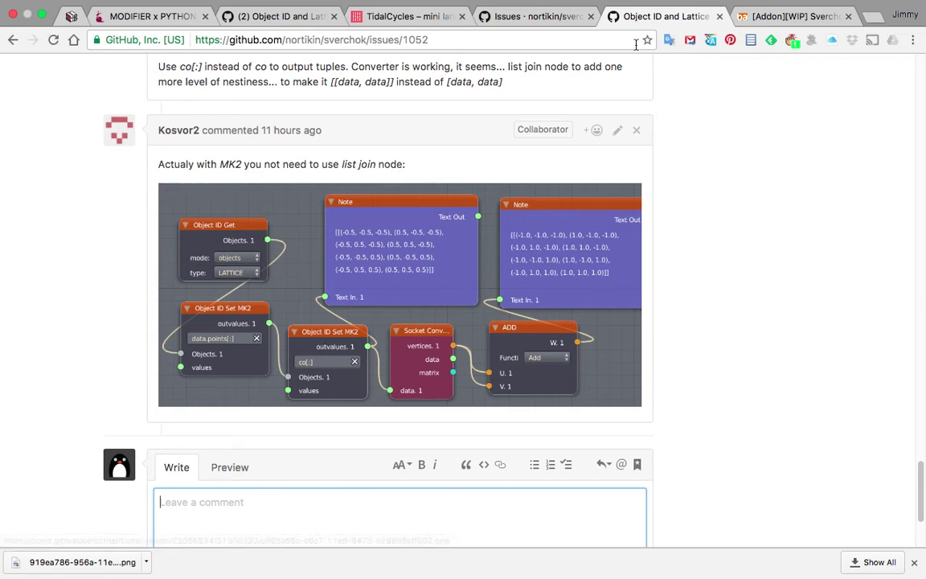
pyautogui.click(59, 8)
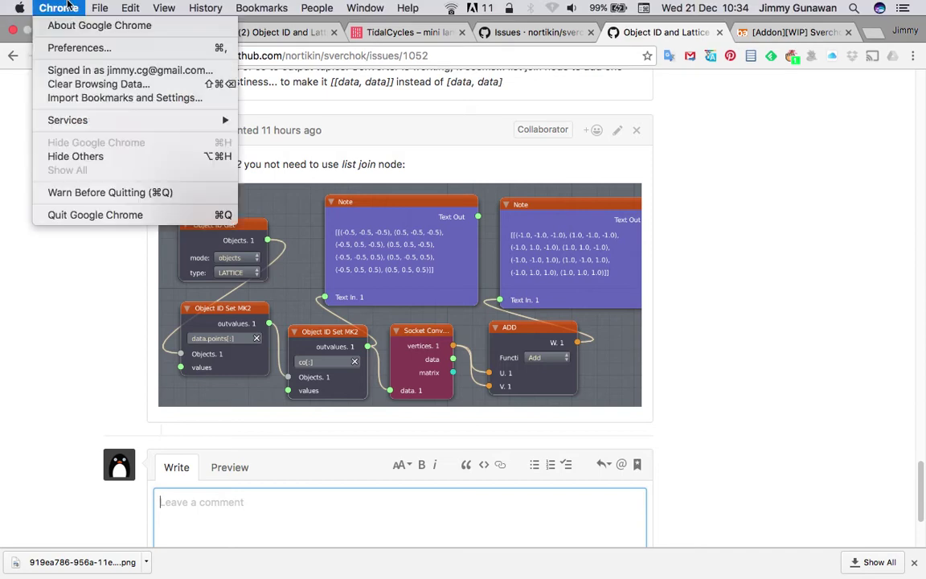
pyautogui.click(104, 213)
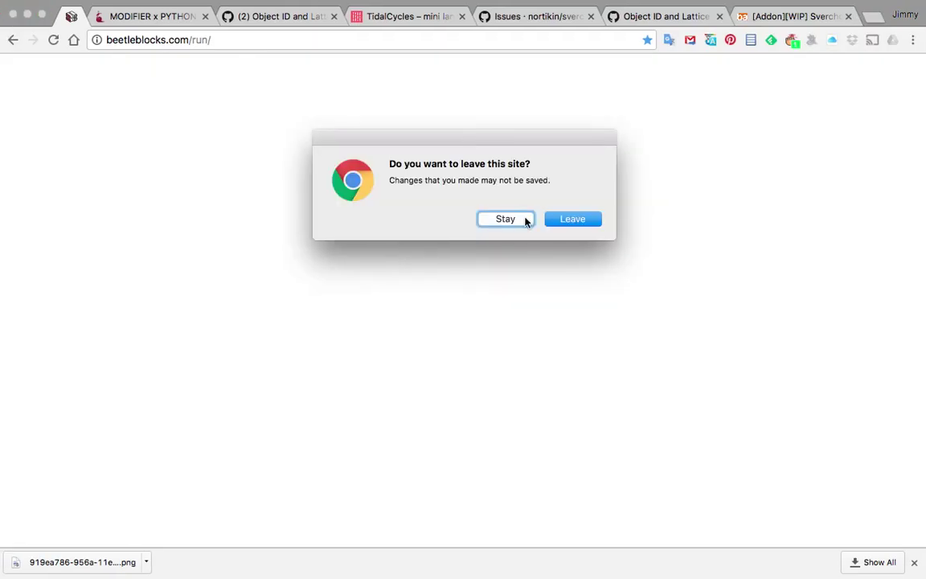
pyautogui.click(555, 218)
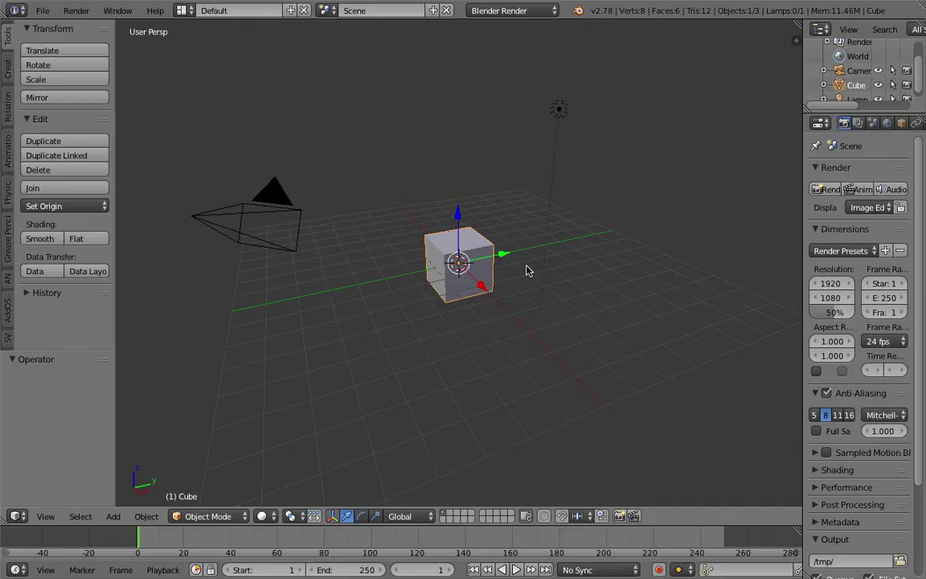
# - Move the camera and the lamp to the second layer so that only the cube is shown
pyautogui.moveTo(529, 269); pyautogui.dragTo(551, 202, button='middle')
pyautogui.rightClick(552, 133)
pyautogui.moveTo(552, 135); pyautogui.dragTo(617, 199, button='middle')
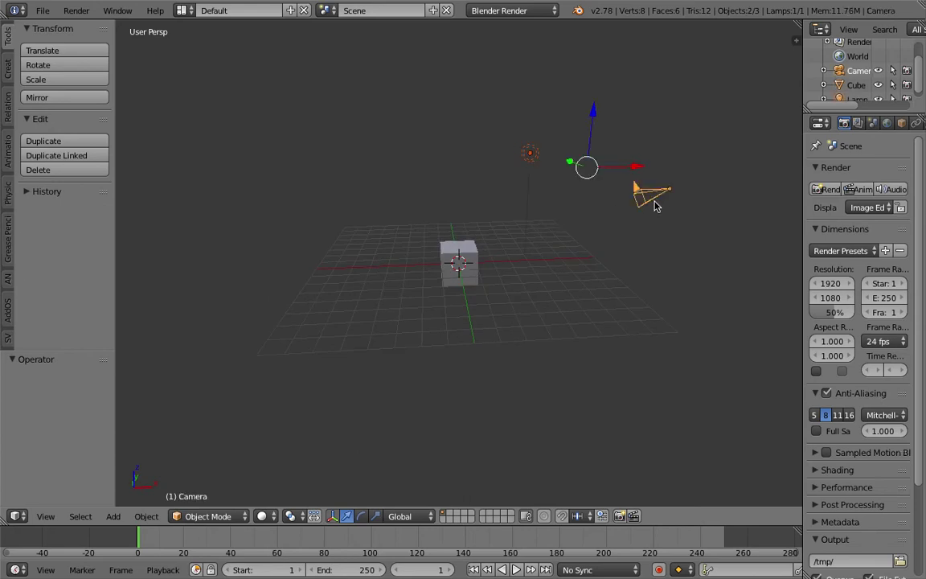
pyautogui.press('m')
pyautogui.press('2')
pyautogui.click(466, 181)
pyautogui.moveTo(496, 188); pyautogui.dragTo(493, 213, button='middle')
pyautogui.scroll(3, 493, 214)
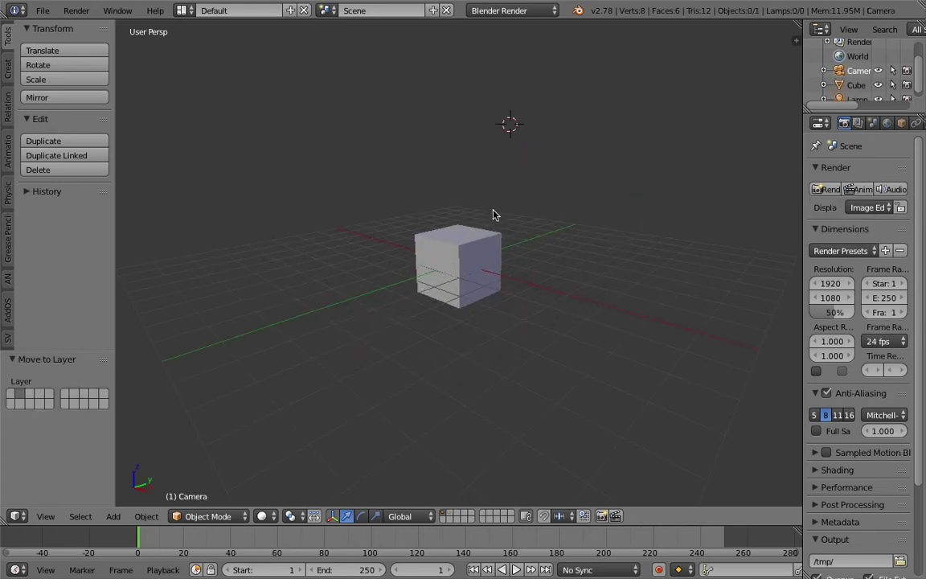
pyautogui.click(184, 12)
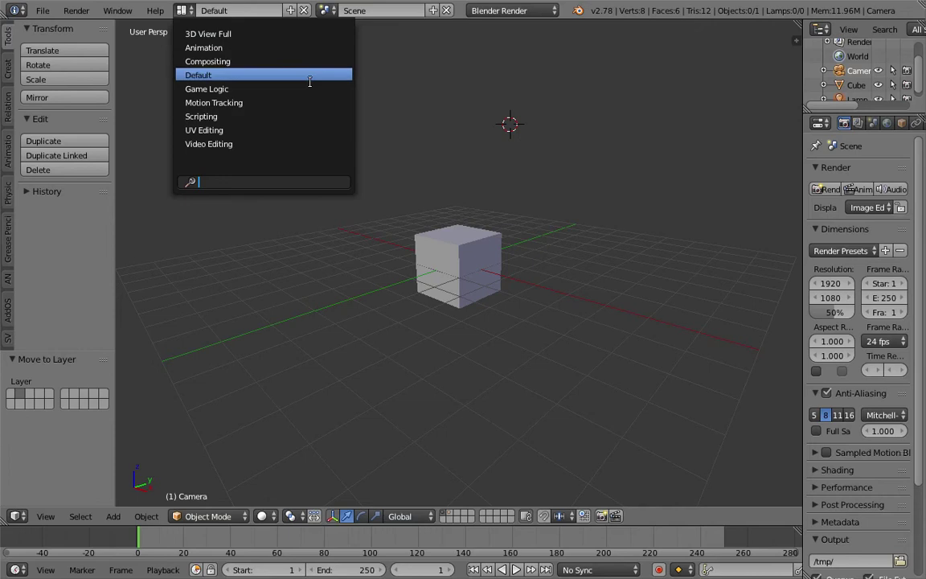
pyautogui.scroll(4, 435, 176)
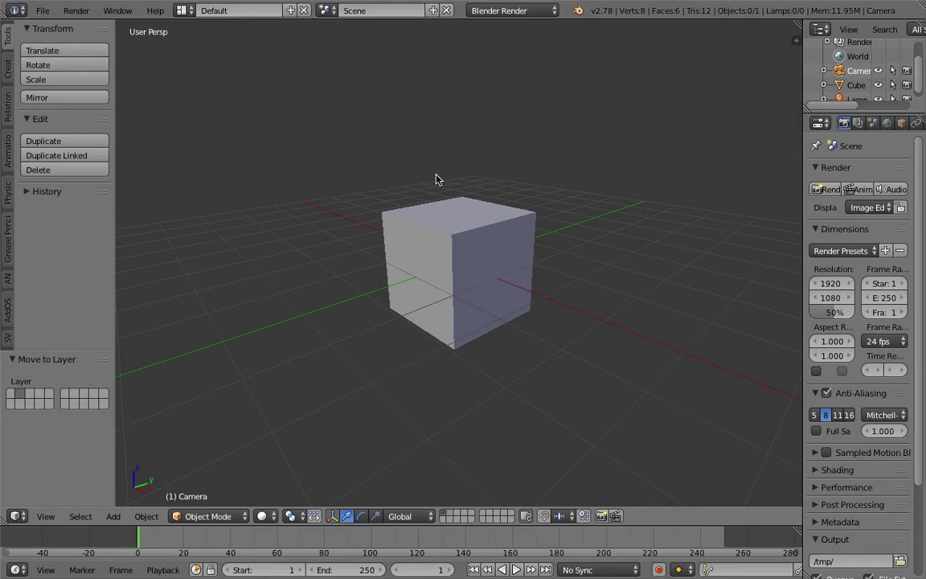
pyautogui.scroll(-1, 436, 175)
pyautogui.keyDown('shift'); pyautogui.moveTo(424, 217); pyautogui.dragTo(402, 219, button='middle'); pyautogui.keyUp('shift')
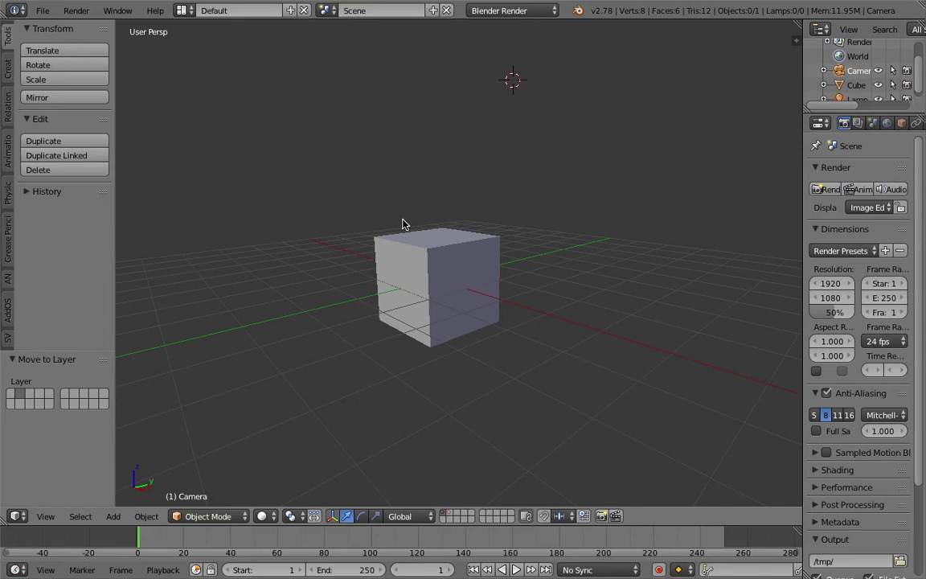
pyautogui.moveTo(451, 241); pyautogui.dragTo(451, 276, button='middle')
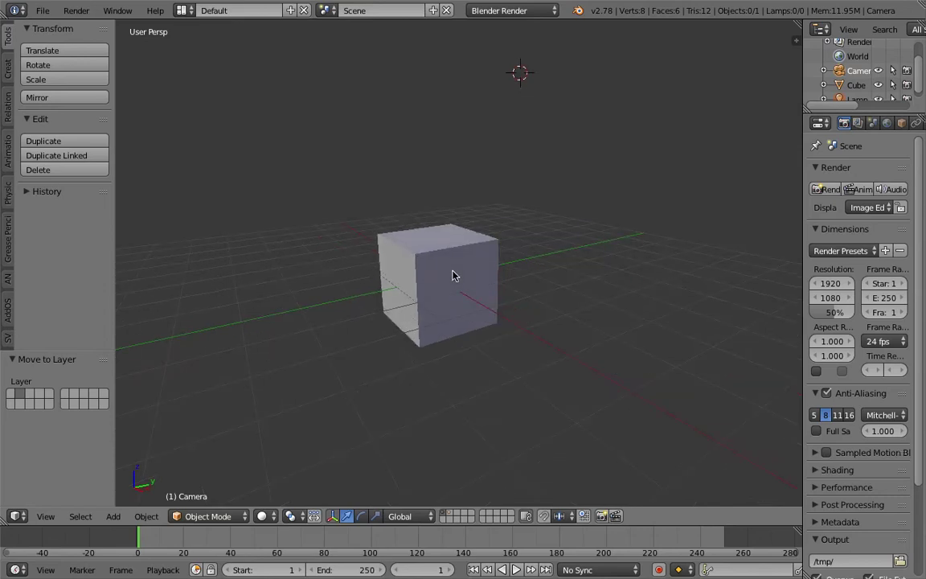
pyautogui.moveTo(467, 211); pyautogui.dragTo(484, 211, button='middle')
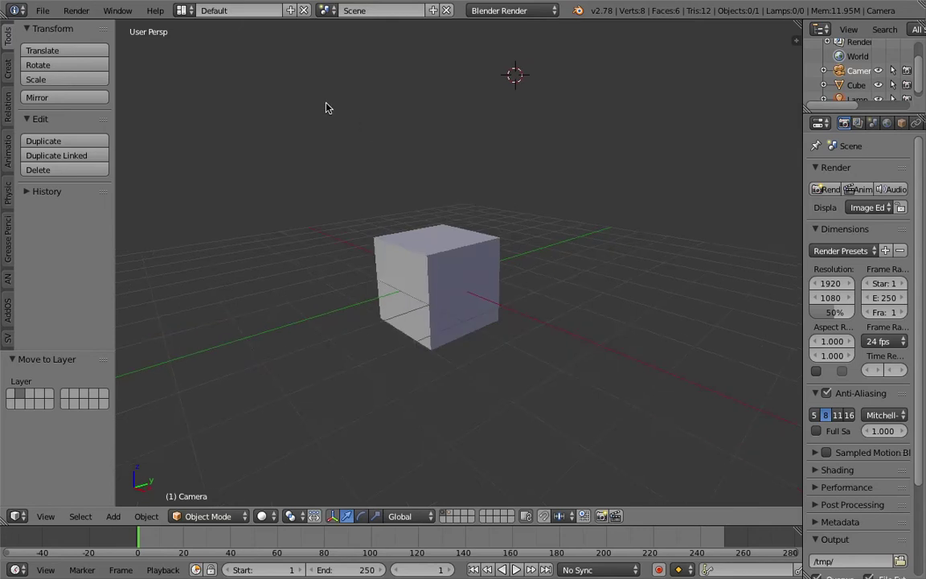
pyautogui.moveTo(330, 171); pyautogui.dragTo(329, 162, button='middle')
# - Switch to the Compositing screen layout and enlarge its image editor and 3D view areas
pyautogui.click(198, 11)
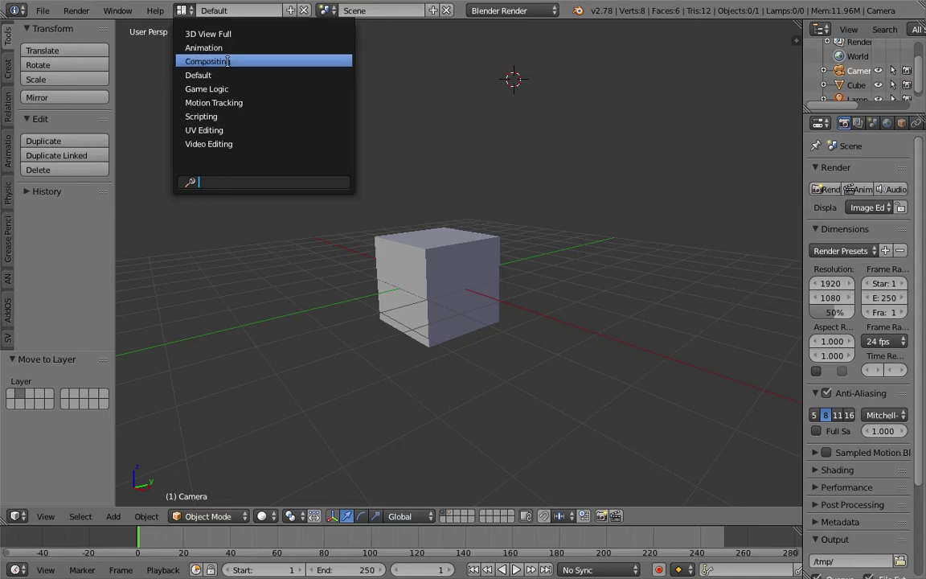
pyautogui.click(203, 60)
pyautogui.moveTo(409, 348); pyautogui.dragTo(409, 282)
pyautogui.moveTo(553, 358)
pyautogui.mouseDown(button='middle')
pyautogui.moveTo(543, 373)
pyautogui.moveTo(554, 384)
pyautogui.moveTo(566, 372)
pyautogui.moveTo(547, 372)
pyautogui.mouseUp(button='middle')
pyautogui.scroll(2, 547, 391)
pyautogui.moveTo(374, 362); pyautogui.dragTo(356, 363)
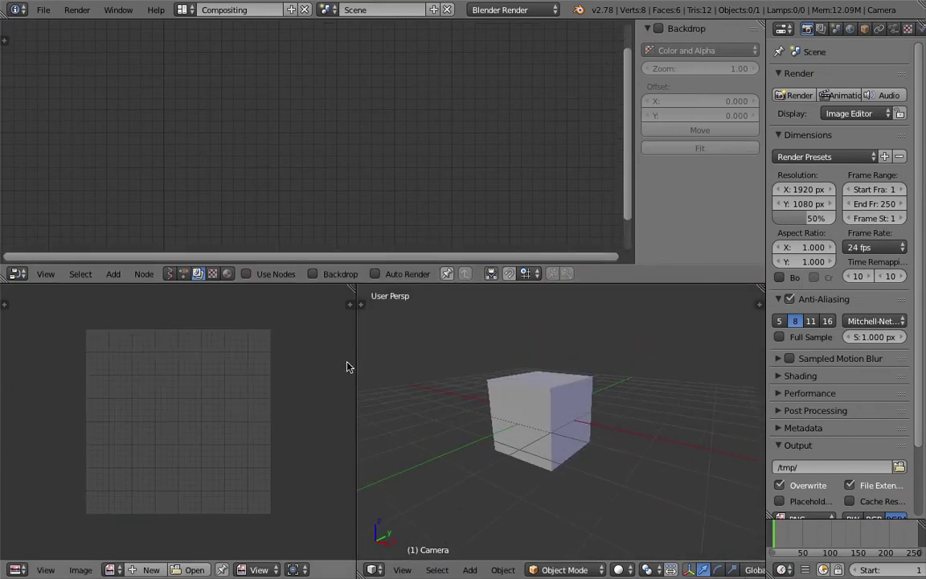
# - Create a new Animation Nodes tree in the node editor
pyautogui.click(184, 274)
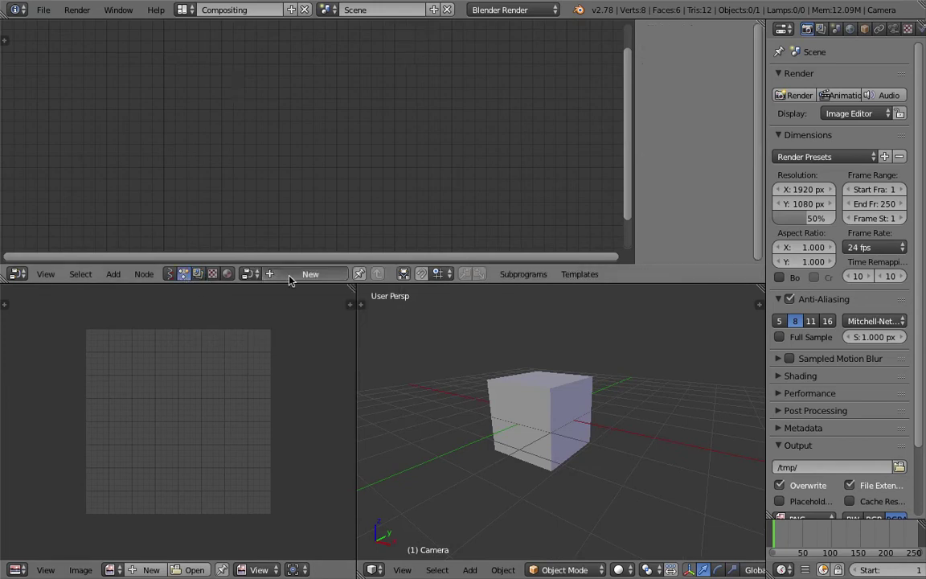
pyautogui.click(291, 274)
pyautogui.hotkey('shift', 'a')
pyautogui.click(302, 122)
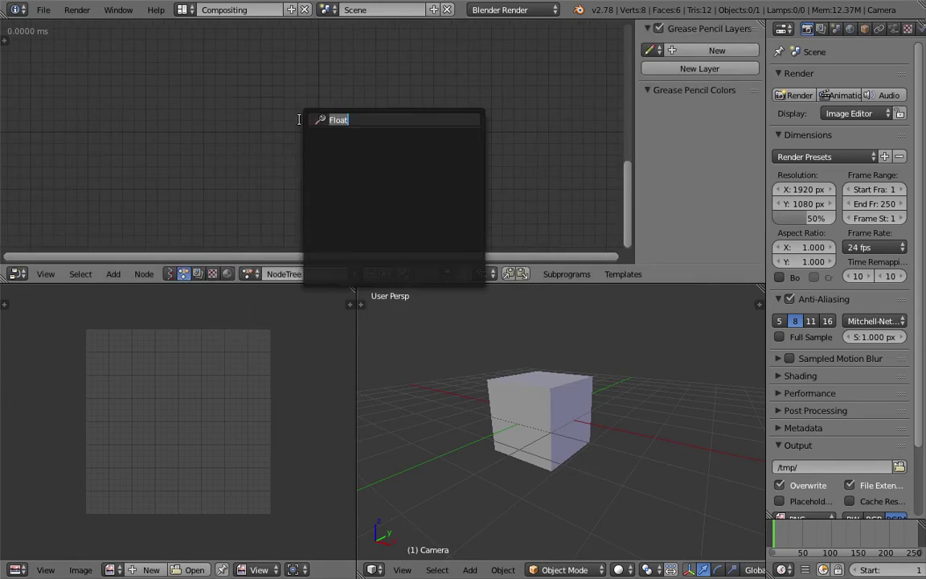
pyautogui.write('objec')
pyautogui.press('Escape')
# - Add an Object Transforms Output node and enable its X, Y and Z location
pyautogui.hotkey('shift', 'a')
pyautogui.click(296, 122)
pyautogui.write('object t')
pyautogui.press('Down')
pyautogui.press('Down')
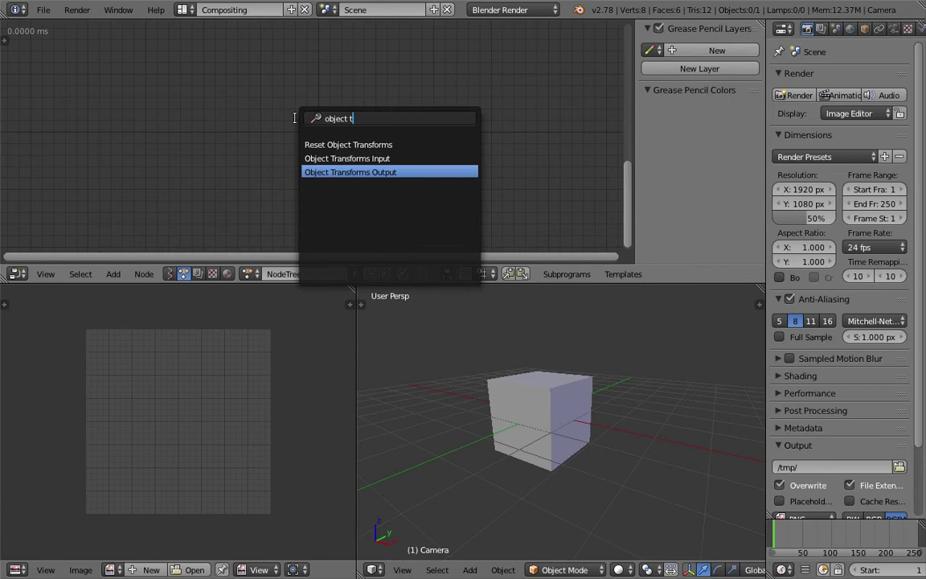
pyautogui.press('Return')
pyautogui.moveTo(327, 155); pyautogui.dragTo(360, 155)
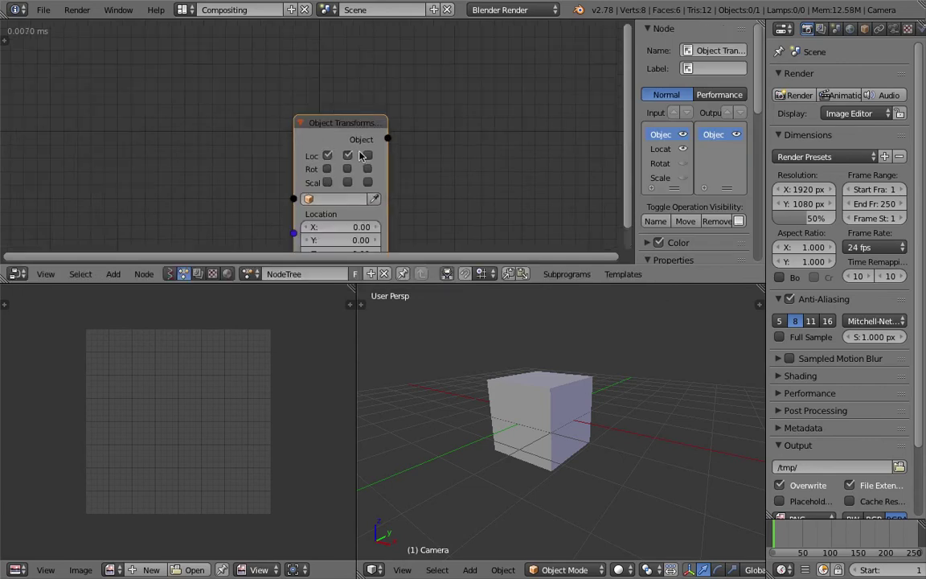
pyautogui.moveTo(307, 122); pyautogui.dragTo(243, 86)
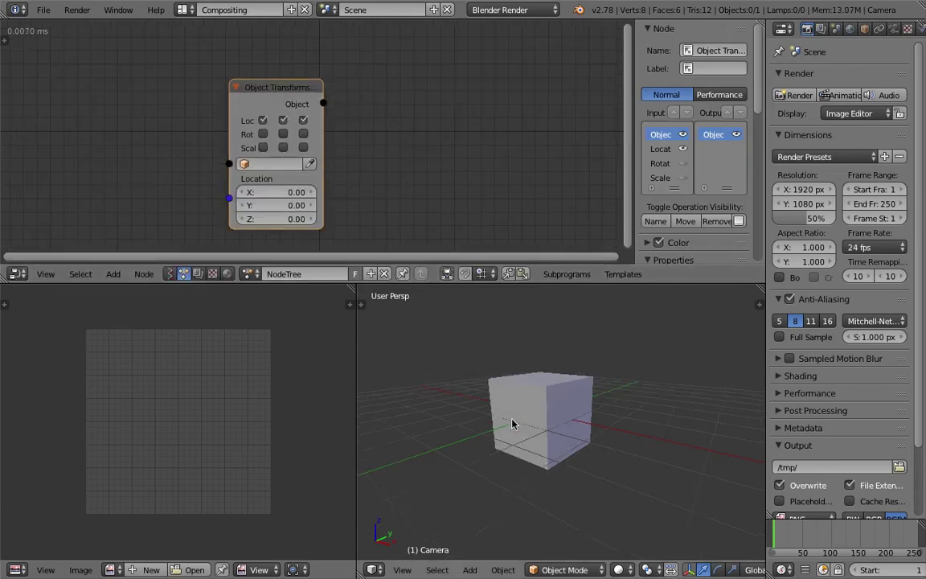
# - Show the Animation Nodes execution settings and assign the cube to the Object Transforms Output node
pyautogui.press('t')
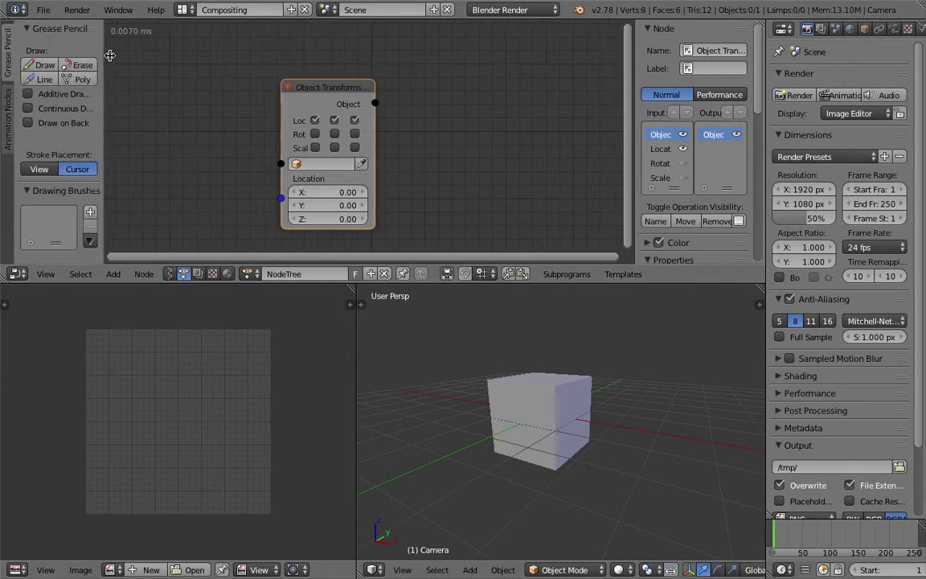
pyautogui.click(8, 120)
pyautogui.rightClick(561, 421)
pyautogui.click(370, 168)
pyautogui.moveTo(343, 87); pyautogui.dragTo(273, 87)
# - Add a second Object Transforms Output node beside the first one
pyautogui.hotkey('shift', 'a')
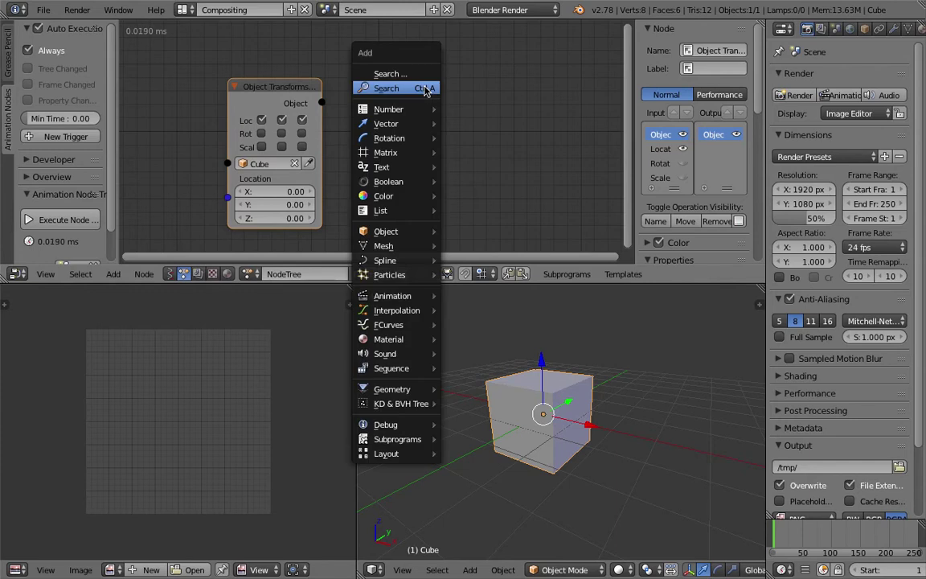
pyautogui.click(425, 88)
pyautogui.write('object t')
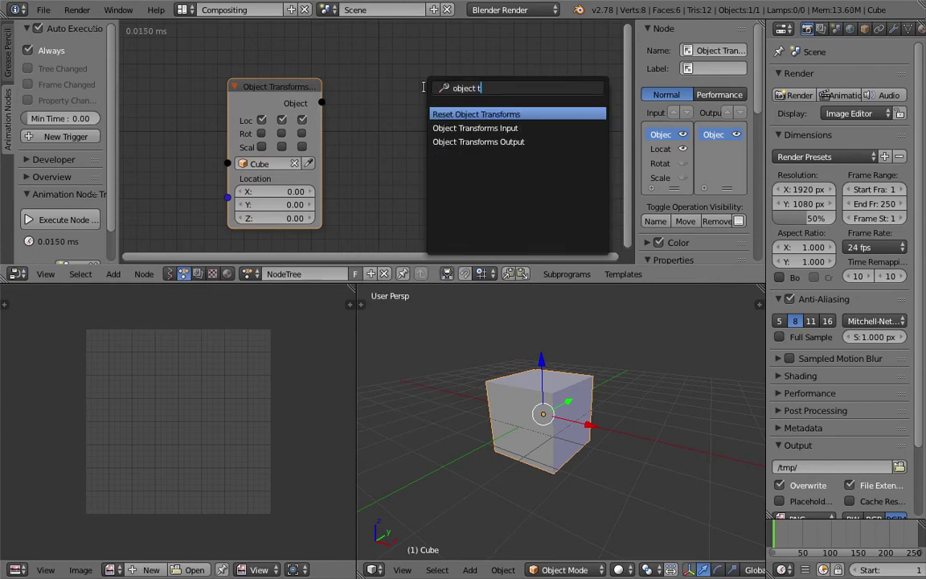
pyautogui.press('Down')
pyautogui.press('Down')
pyautogui.press('Return')
pyautogui.click(426, 90)
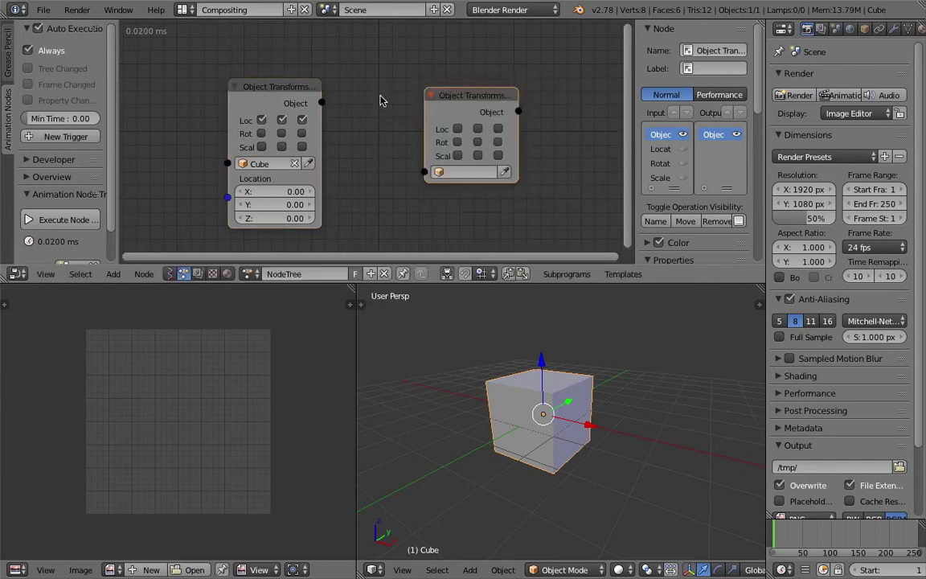
# - Link the first node's Object output to the second node, enable its three location axes and set them to -0.21, 0.78 and 0.12
pyautogui.moveTo(321, 103); pyautogui.dragTo(424, 171)
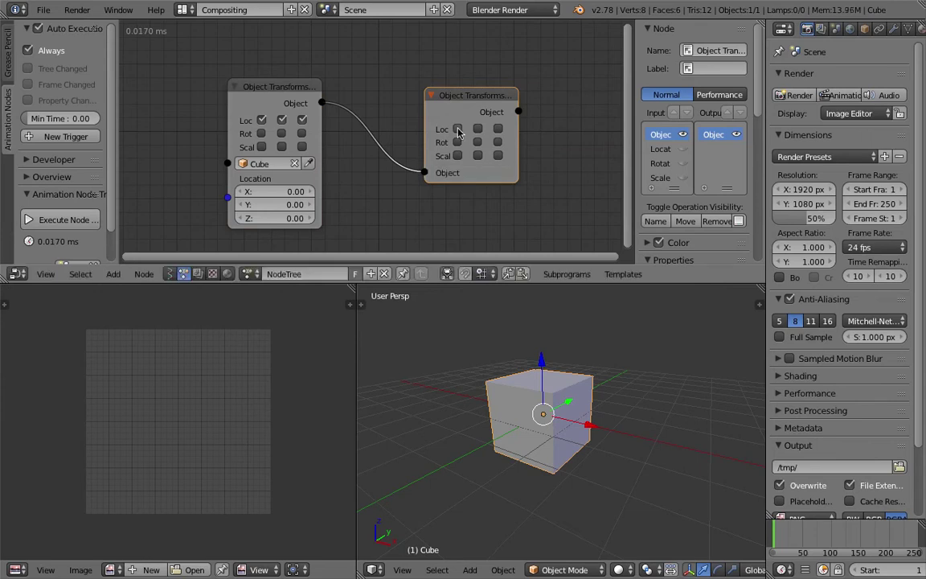
pyautogui.moveTo(457, 129); pyautogui.dragTo(497, 128)
pyautogui.moveTo(492, 206); pyautogui.dragTo(565, 213)
pyautogui.scroll(-1, 404, 165)
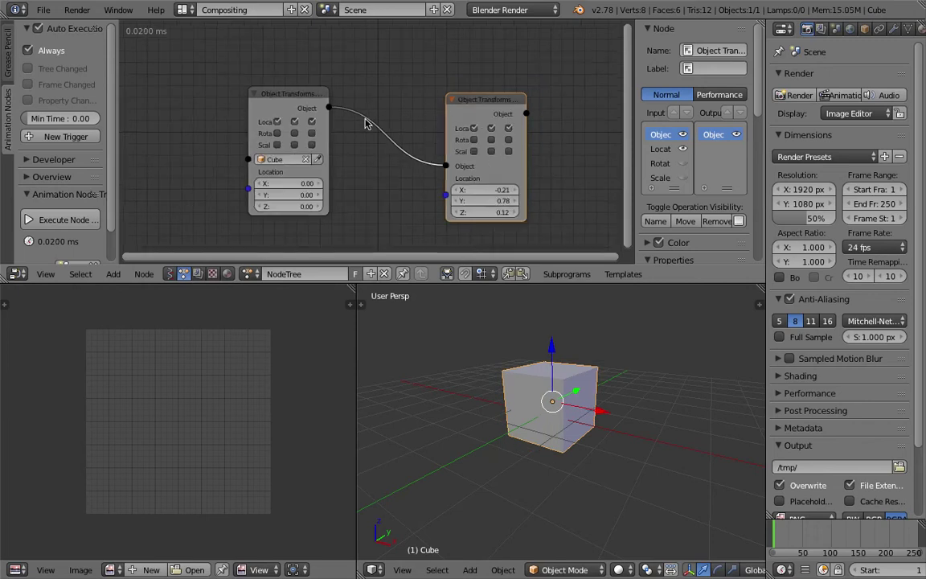
pyautogui.click(302, 93)
pyautogui.click(495, 102)
pyautogui.moveTo(530, 386); pyautogui.dragTo(534, 344, button='middle')
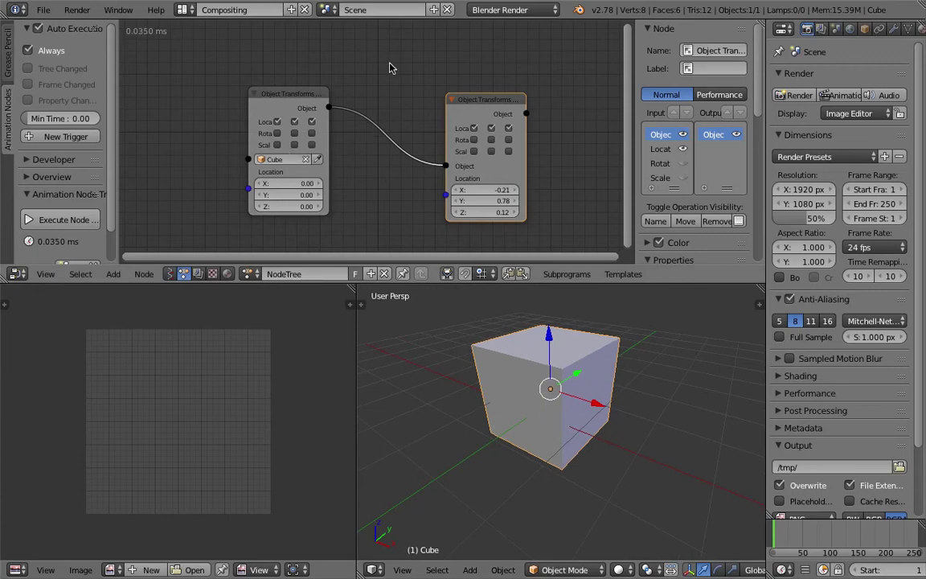
pyautogui.moveTo(423, 90); pyautogui.dragTo(421, 62, button='middle')
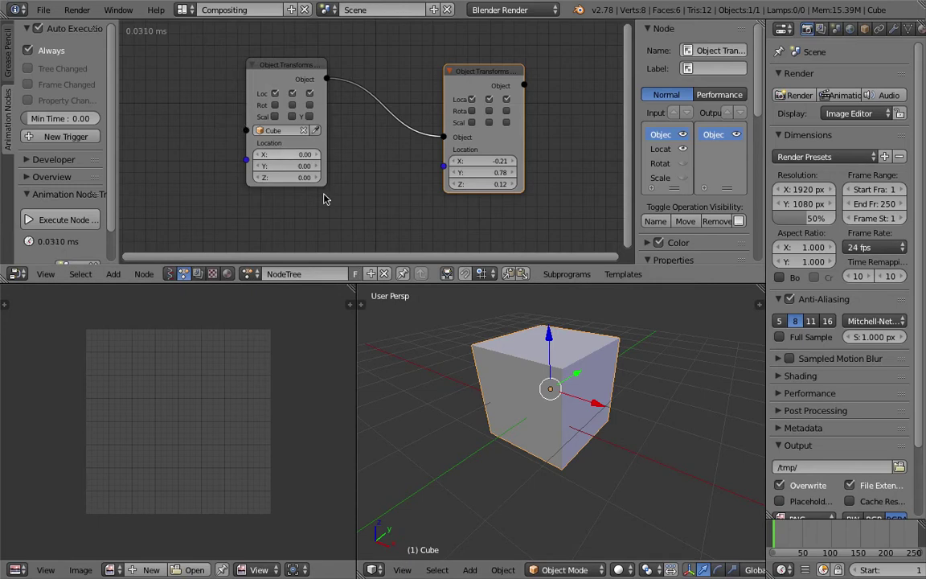
# - Join the two areas below the node editor by extending the image editor over the 3D view
pyautogui.moveTo(353, 290); pyautogui.dragTo(208, 279)
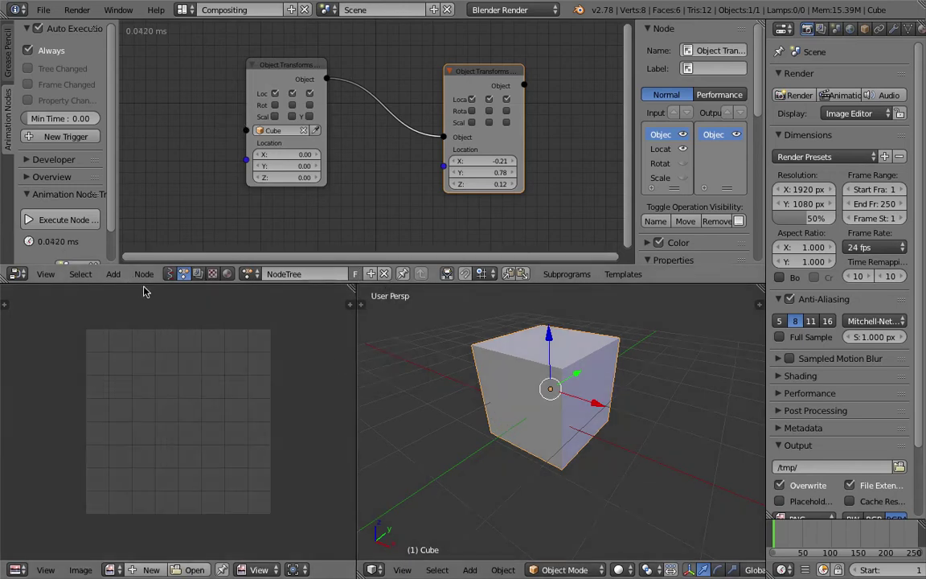
pyautogui.moveTo(351, 286); pyautogui.dragTo(358, 281)
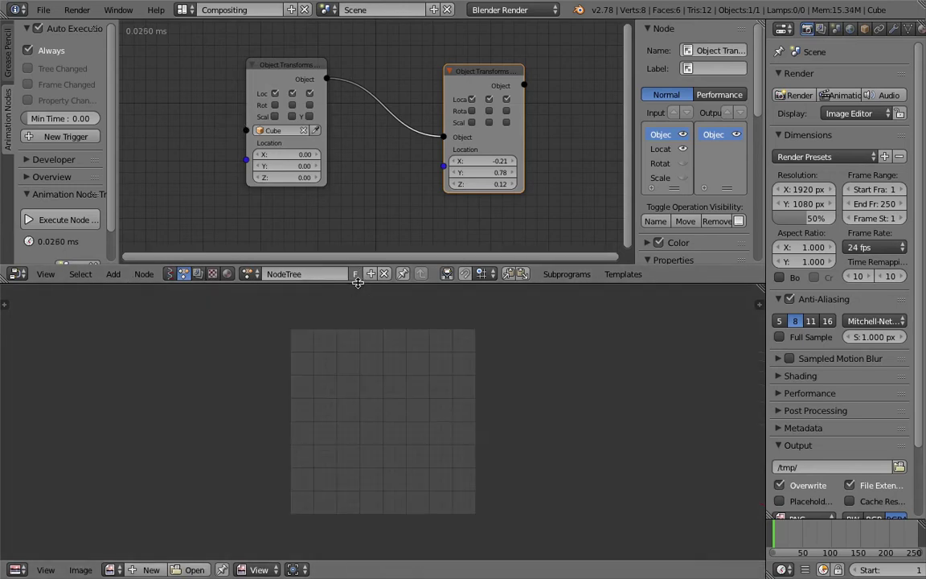
# - Change the image editor area below the node editor to a 3D View showing the cube
pyautogui.click(15, 569)
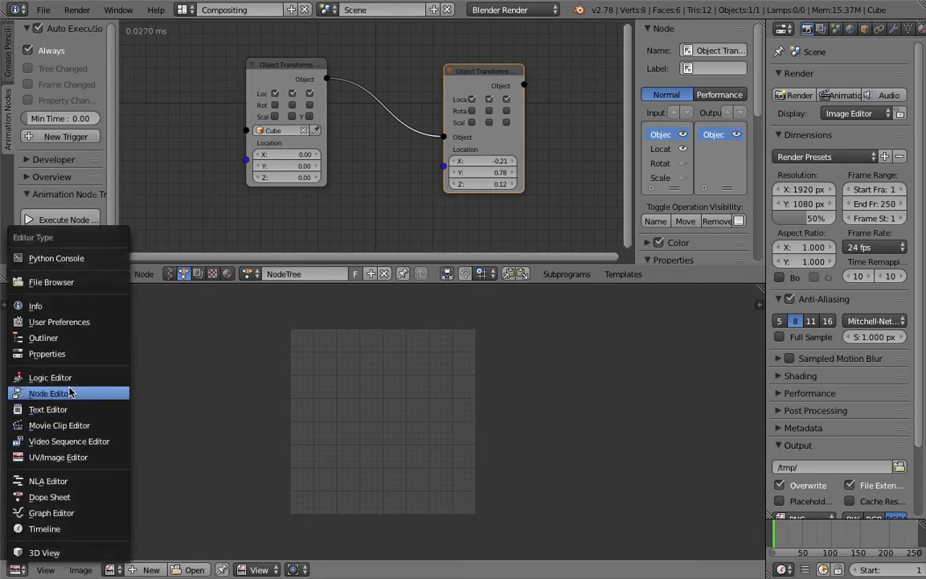
pyautogui.click(44, 552)
pyautogui.moveTo(348, 466); pyautogui.dragTo(310, 353, button='middle')
# - Disable Always and Auto Execution for the Animation Nodes tree, and delete all of its nodes
pyautogui.click(50, 51)
pyautogui.click(38, 28)
pyautogui.press('a')
pyautogui.press('x')
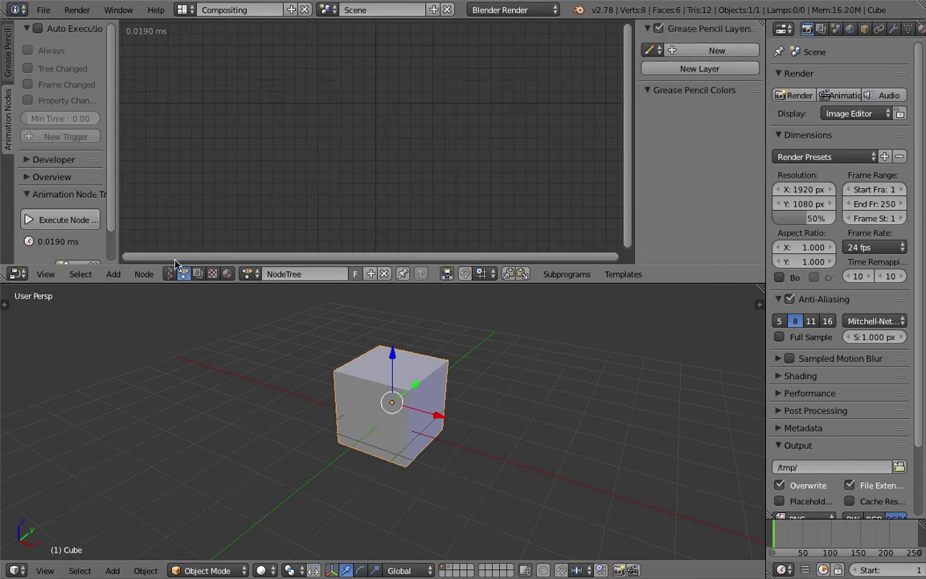
# - Switch the node editor to Sverchok nodes, create a new node tree and make the editor slightly taller
pyautogui.click(170, 274)
pyautogui.click(310, 274)
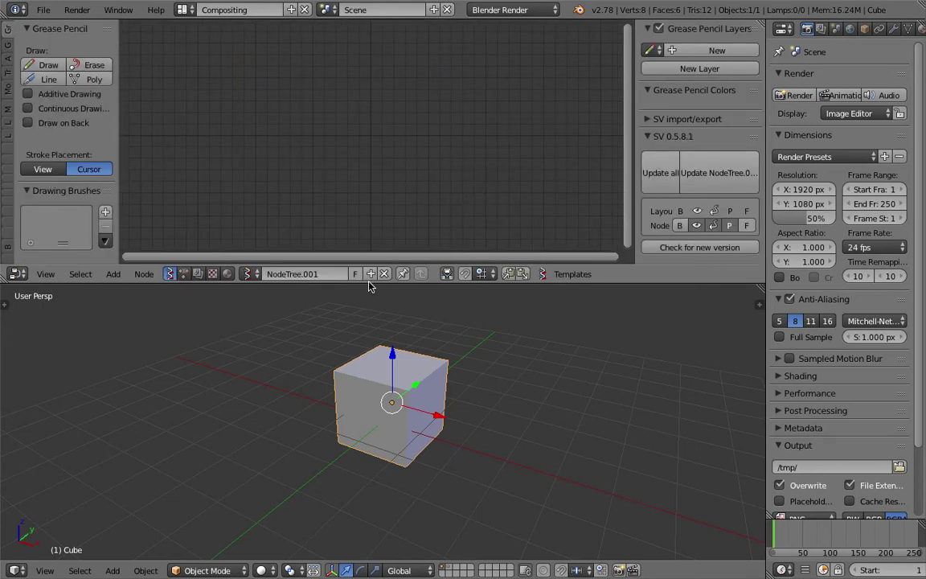
pyautogui.moveTo(369, 283); pyautogui.dragTo(372, 312)
pyautogui.moveTo(496, 460); pyautogui.dragTo(424, 451, button='middle')
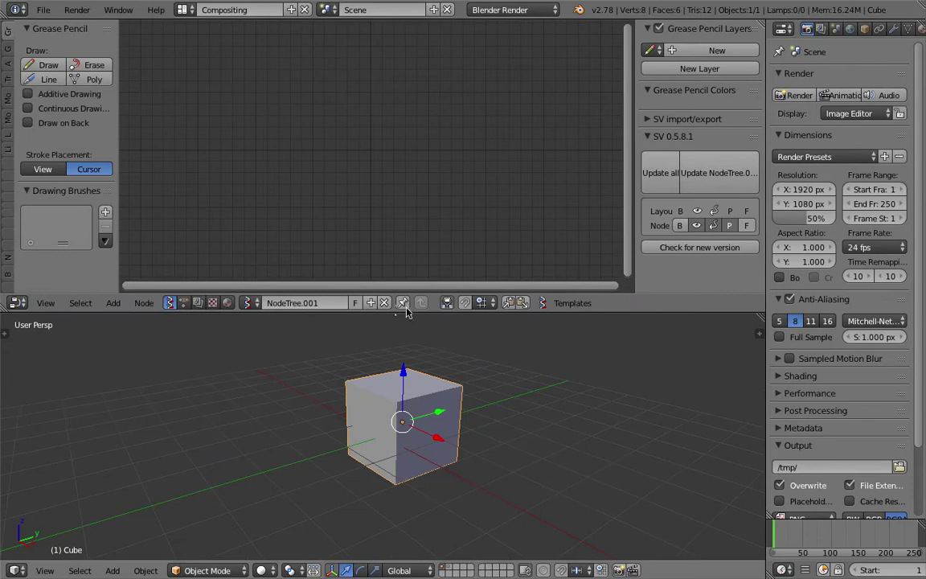
# - Add an Object ID Out MK2 node and assign the Cube as its object
pyautogui.hotkey('shift', 'a')
pyautogui.click(272, 114)
pyautogui.write('object id')
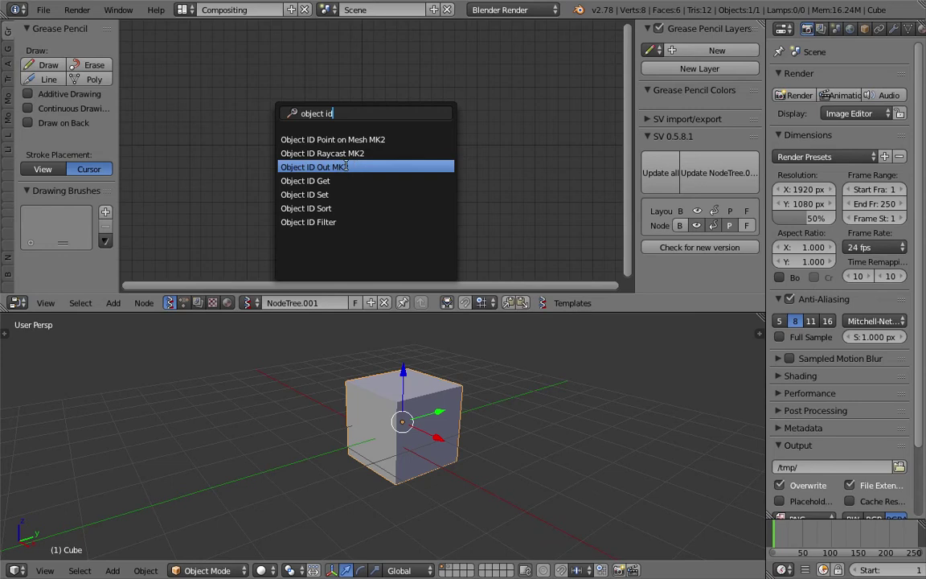
pyautogui.click(350, 166)
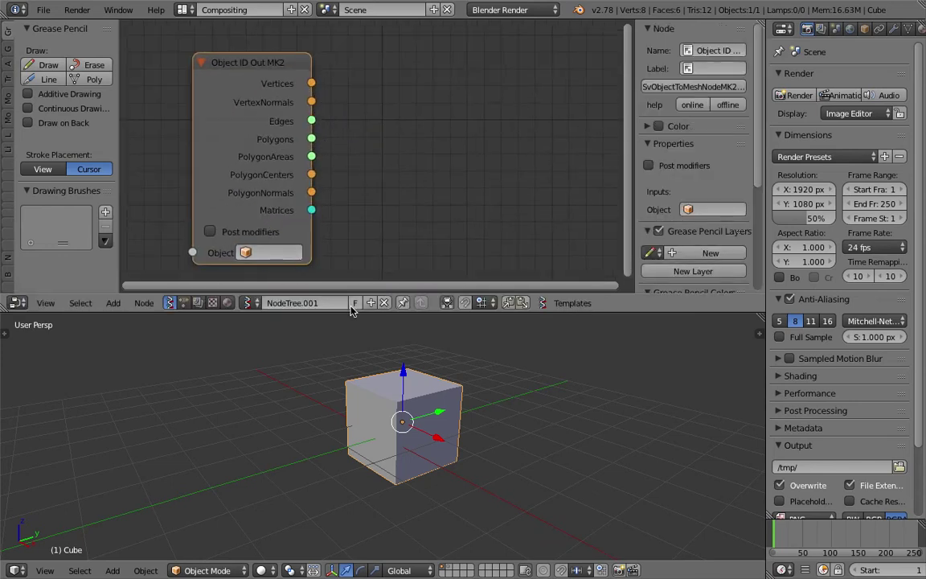
pyautogui.moveTo(353, 311); pyautogui.dragTo(354, 315)
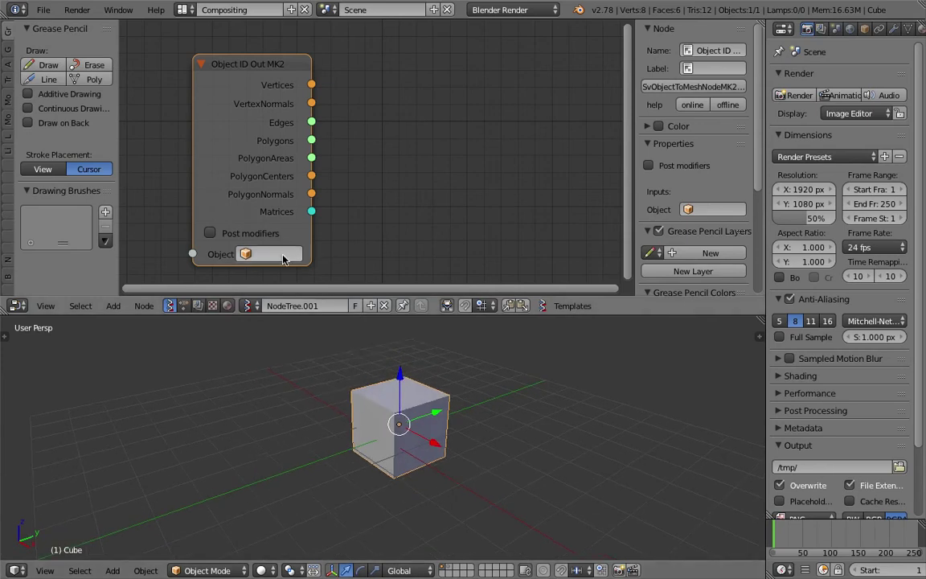
pyautogui.click(269, 253)
pyautogui.click(247, 294)
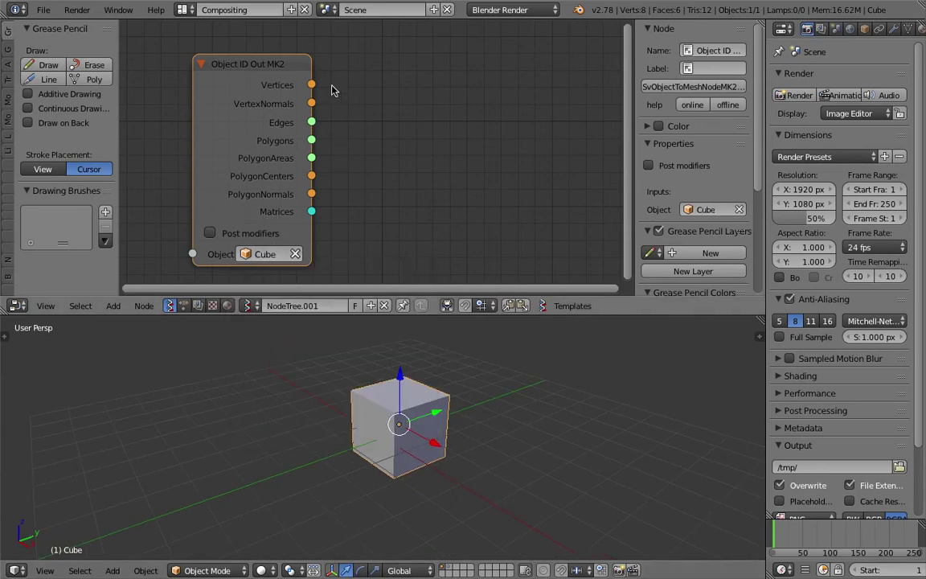
# - Add a Stethoscope node and feed it the Vertices output of the Object ID Out MK2 node
pyautogui.scroll(-2, 370, 118)
pyautogui.hotkey('shift', 'a')
pyautogui.click(400, 108)
pyautogui.write('ste')
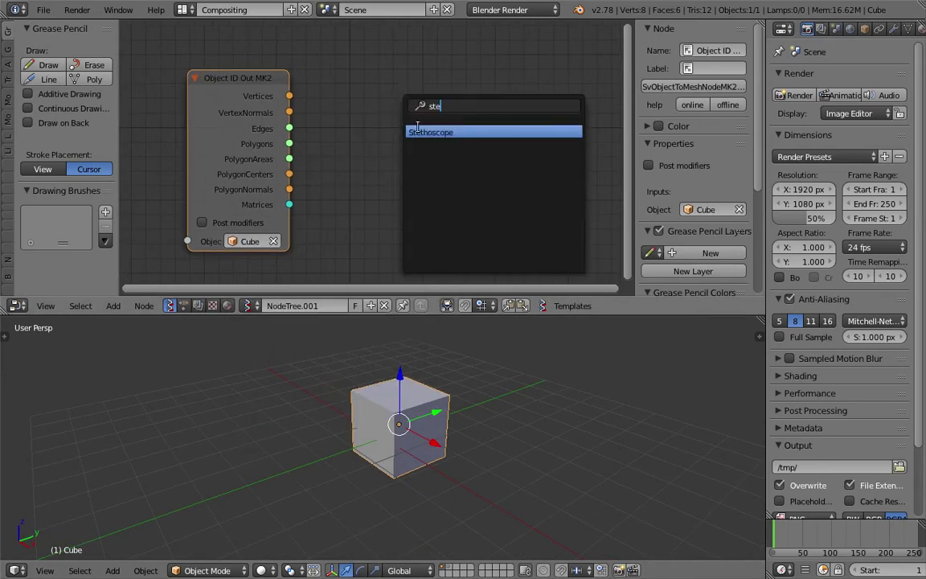
pyautogui.click(417, 132)
pyautogui.click(383, 90)
pyautogui.moveTo(289, 96); pyautogui.dragTo(376, 137)
pyautogui.moveTo(424, 80); pyautogui.dragTo(391, 83, button='middle')
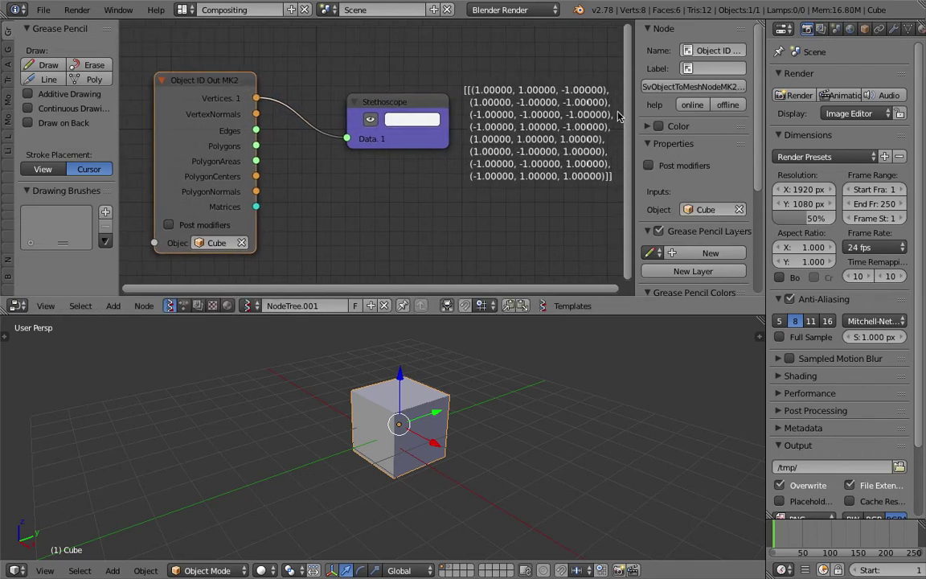
# - Hide the node editor's properties sidebar and enlarge the node editor over the 3D view
pyautogui.moveTo(633, 110); pyautogui.dragTo(751, 121)
pyautogui.scroll(-1, 672, 138)
pyautogui.moveTo(628, 315); pyautogui.dragTo(622, 390)
pyautogui.moveTo(481, 296); pyautogui.dragTo(395, 218, button='middle')
pyautogui.scroll(-2, 503, 274)
pyautogui.scroll(1, 414, 222)
# - Add an Objects in mk2 node below the Stethoscope node
pyautogui.hotkey('shift', 'a')
pyautogui.click(425, 192)
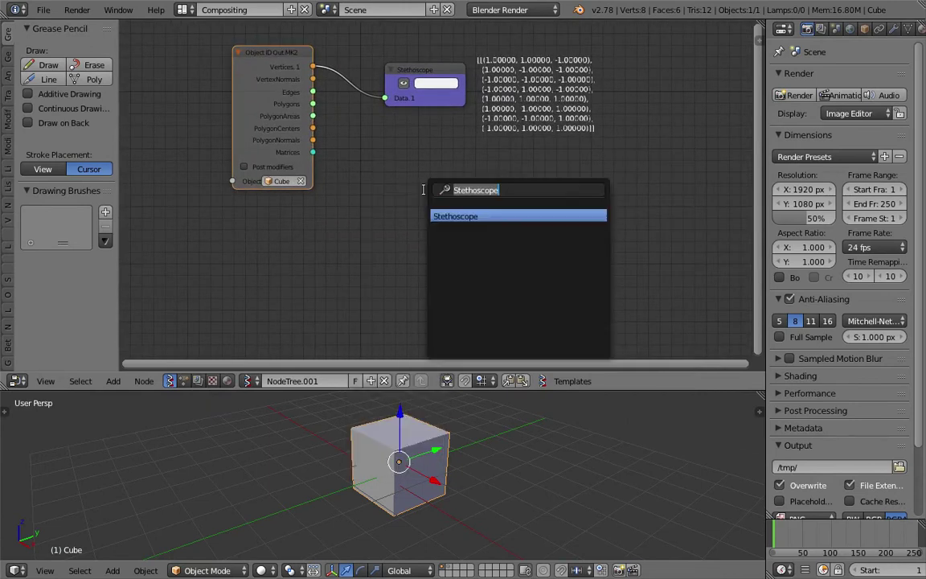
pyautogui.write('obje')
pyautogui.press('Down')
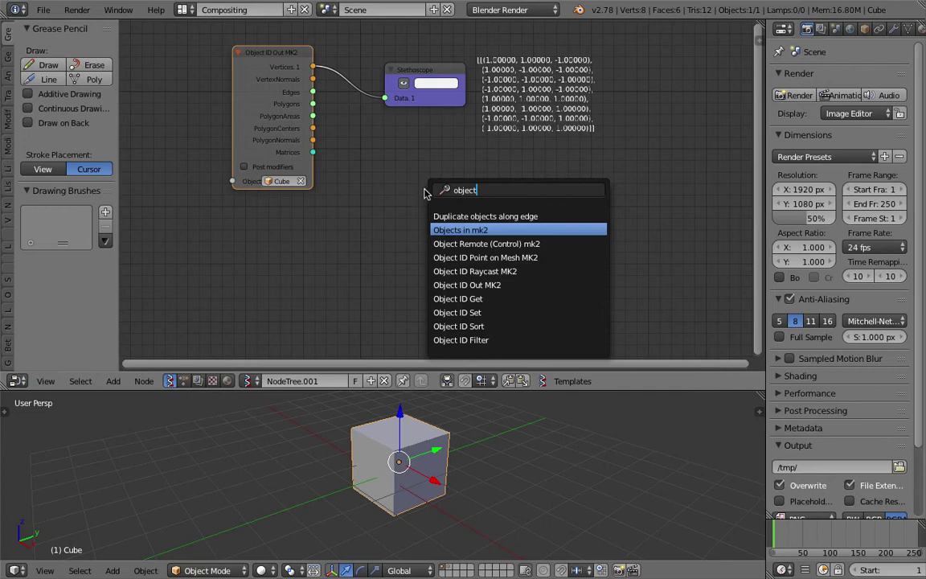
pyautogui.press('Return')
pyautogui.click(363, 171)
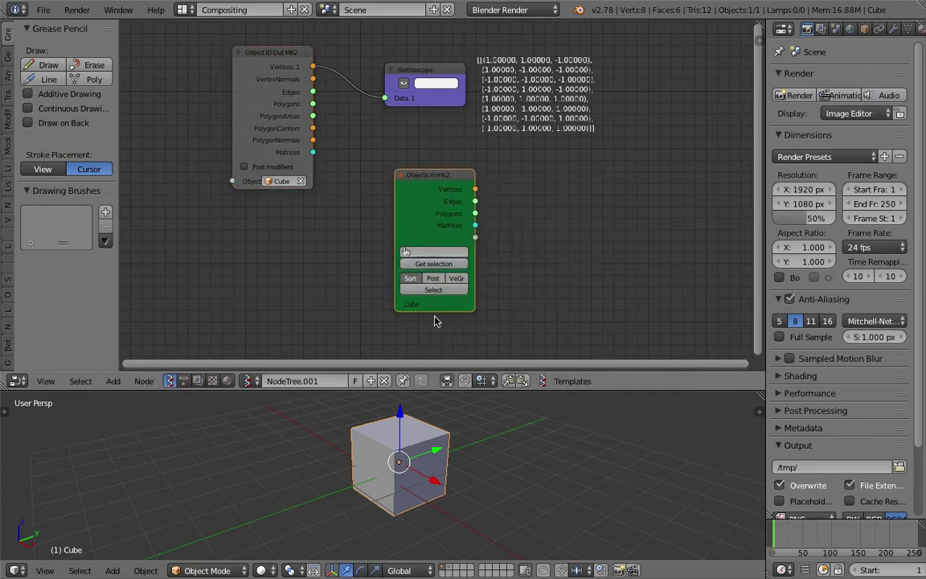
# - Duplicate the cube twice, placing the copies side by side in a row
pyautogui.hotkey('shift', 'd')
pyautogui.click(499, 475)
pyautogui.hotkey('shift', 'd')
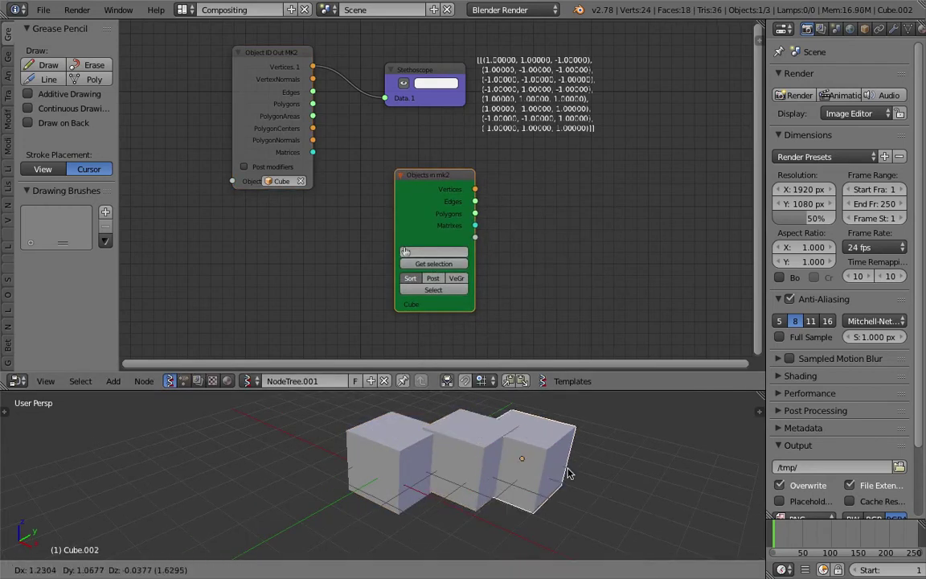
pyautogui.click(590, 471)
# - Select all three cubes and load the selection into the Objects in mk2 node
pyautogui.rightClick(487, 442)
pyautogui.rightClick(407, 439)
pyautogui.keyDown('shift'); pyautogui.rightClick(470, 437); pyautogui.keyUp('shift')
pyautogui.keyDown('shift'); pyautogui.rightClick(563, 432); pyautogui.keyUp('shift')
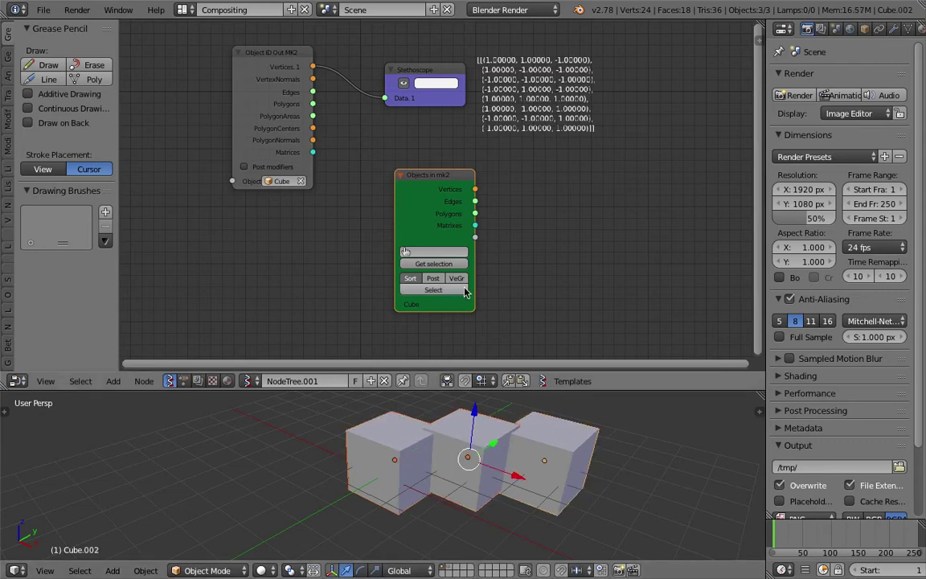
pyautogui.click(458, 264)
pyautogui.scroll(1, 470, 267)
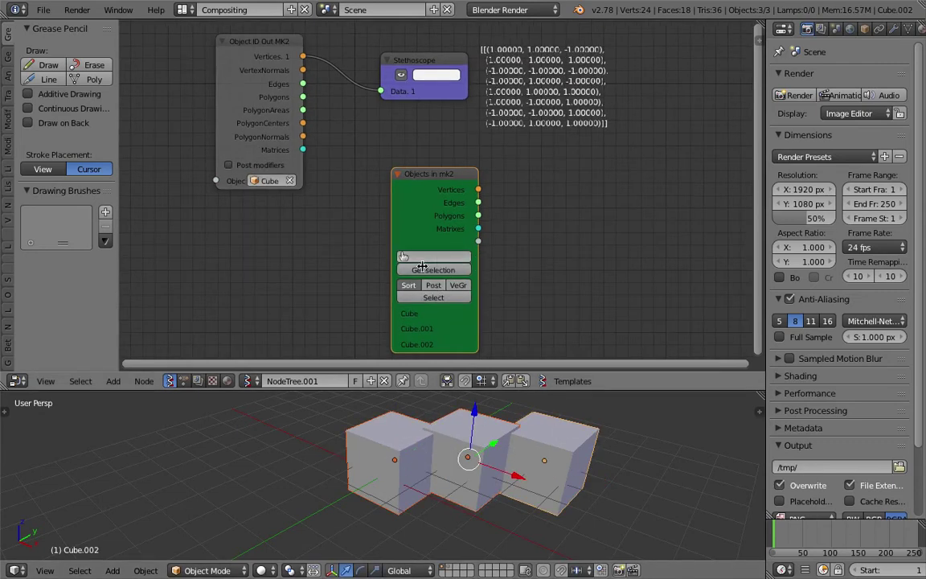
pyautogui.moveTo(429, 189); pyautogui.dragTo(400, 143, button='middle')
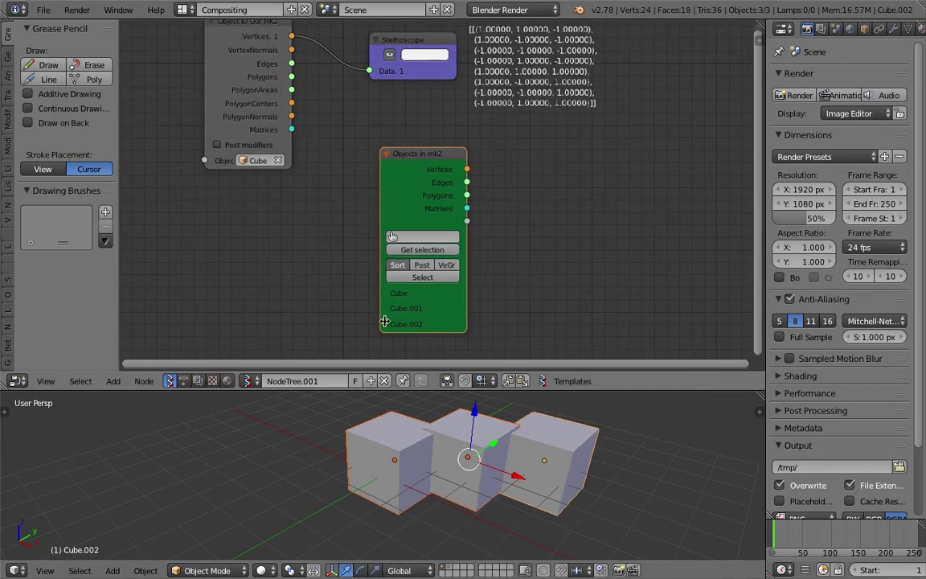
# - Arrange Objects in mk2, Object ID Out MK2 and Stethoscope in a row and link the Object output to the Object ID Out input
pyautogui.moveTo(353, 189); pyautogui.dragTo(432, 288, button='middle')
pyautogui.scroll(4, 405, 258)
pyautogui.scroll(-3, 331, 165)
pyautogui.moveTo(434, 170); pyautogui.dragTo(327, 101, button='middle')
pyautogui.moveTo(235, 50); pyautogui.dragTo(553, 185)
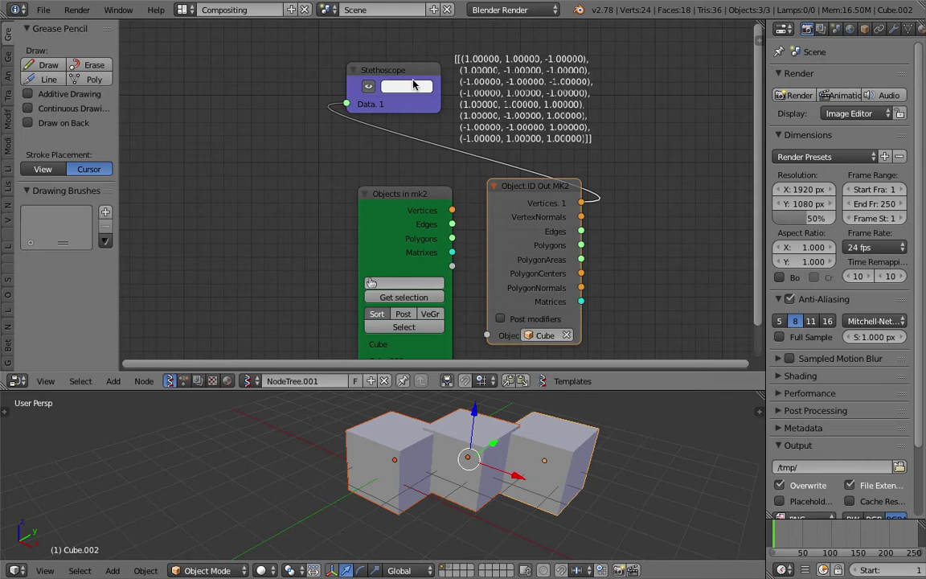
pyautogui.moveTo(411, 72); pyautogui.dragTo(697, 231)
pyautogui.moveTo(515, 221); pyautogui.dragTo(458, 148, button='middle')
pyautogui.moveTo(397, 193); pyautogui.dragTo(432, 264)
pyautogui.moveTo(589, 241); pyautogui.dragTo(558, 255, button='middle')
pyautogui.scroll(-1, 417, 209)
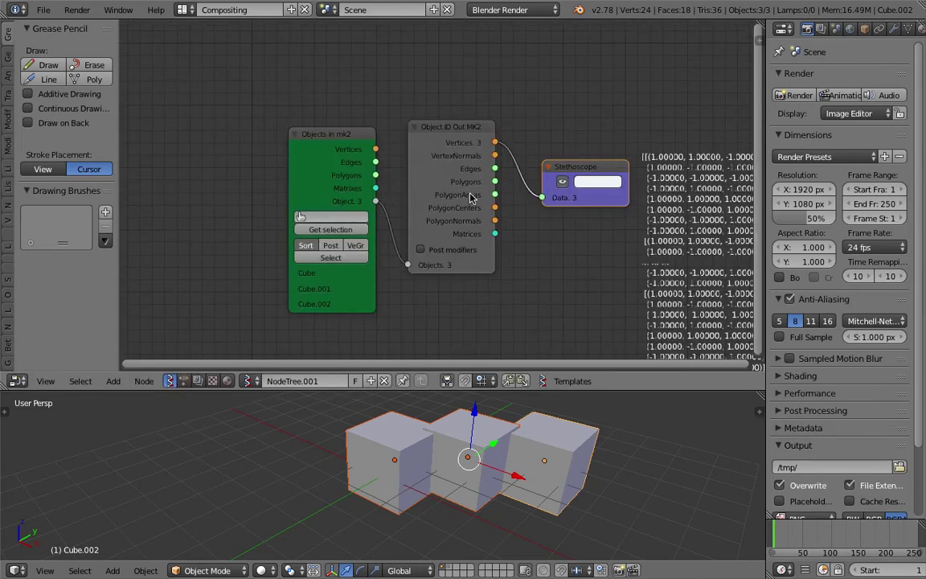
pyautogui.scroll(2, 470, 195)
pyautogui.moveTo(452, 239); pyautogui.dragTo(430, 243, button='middle')
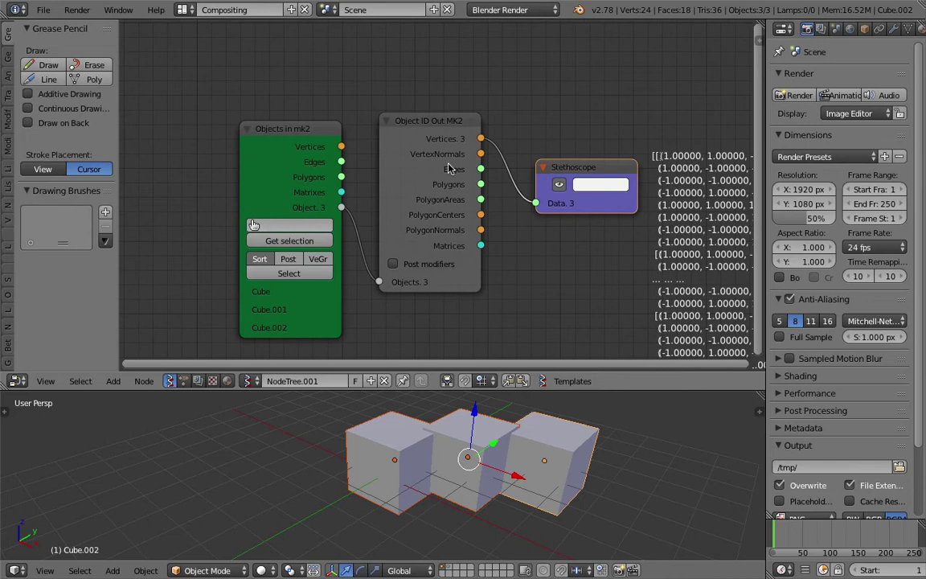
# - Delete the Objects in mk2, Object ID Out MK2 and Stethoscope nodes
pyautogui.scroll(-1, 325, 129)
pyautogui.click(321, 131)
pyautogui.keyDown('shift'); pyautogui.click(414, 127); pyautogui.keyUp('shift')
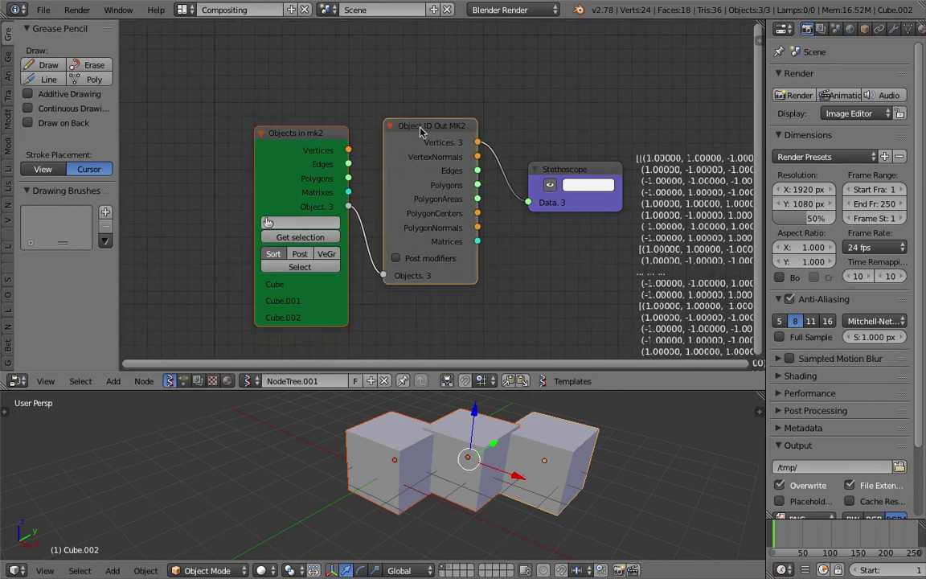
pyautogui.keyDown('shift'); pyautogui.click(546, 167); pyautogui.keyUp('shift')
pyautogui.press('x')
# - Add an Object ID Set node to the empty node tree
pyautogui.hotkey('shift', 'a')
pyautogui.click(394, 123)
pyautogui.write('object id')
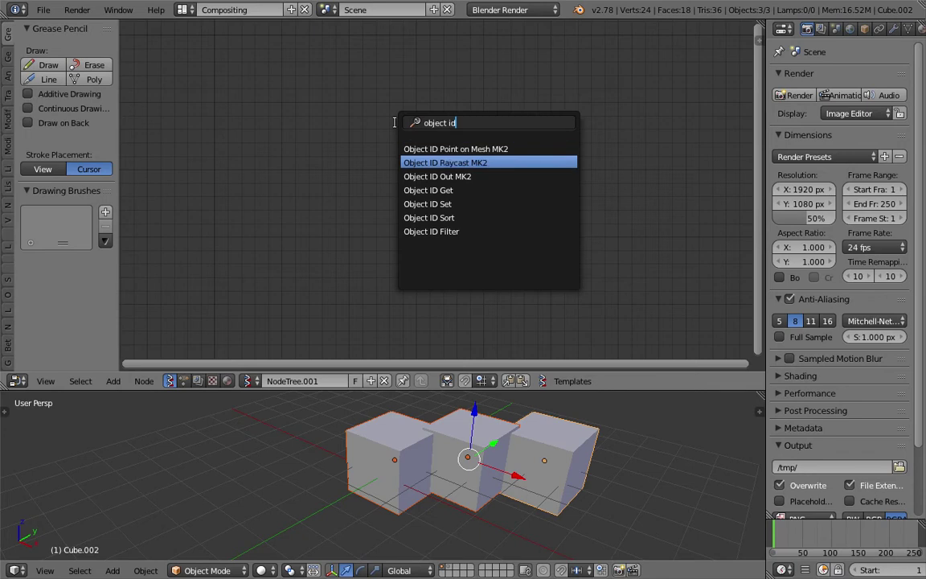
pyautogui.press('Down')
pyautogui.press('Down')
pyautogui.press('Down')
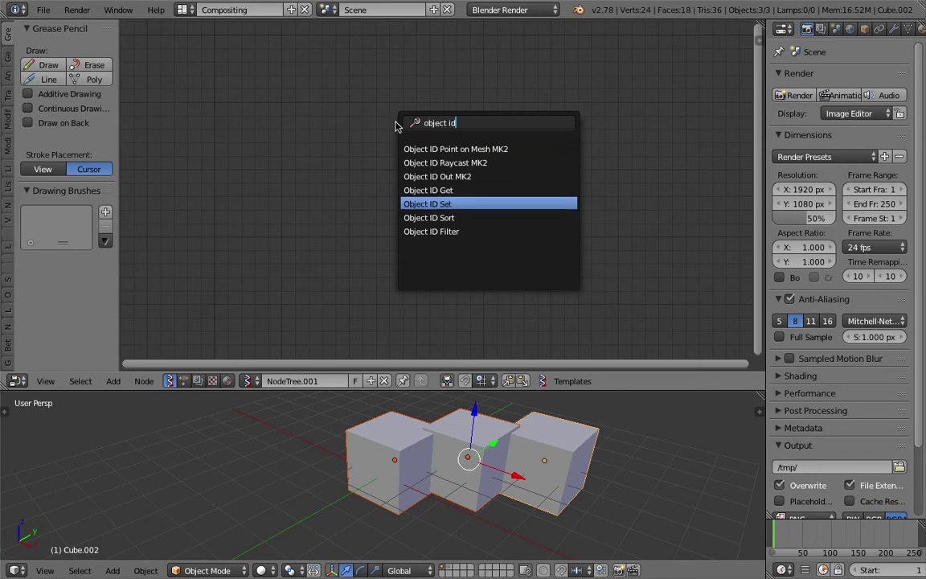
pyautogui.press('Return')
pyautogui.click(395, 127)
# - Add an Object ID Get node before the Object ID Set node and widen the gap between them
pyautogui.write('get')
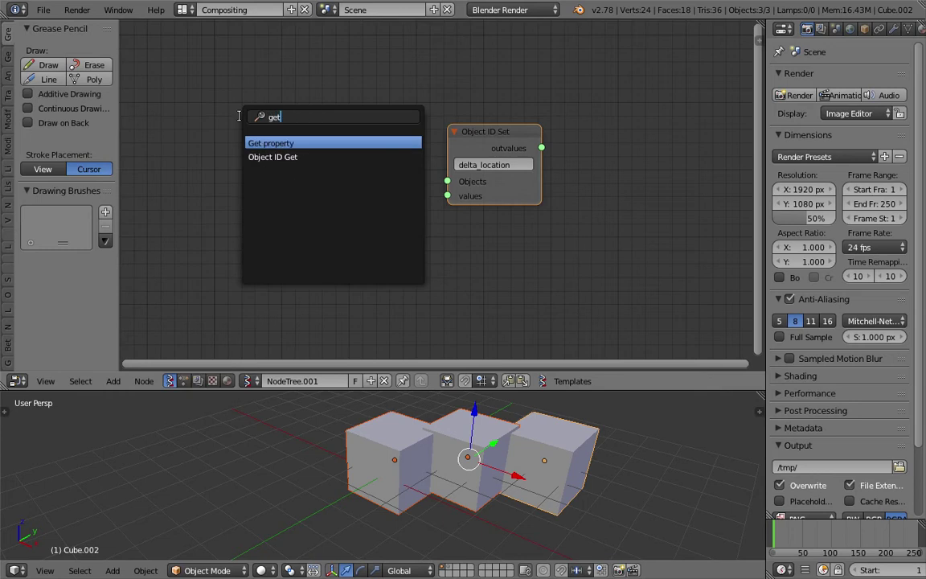
pyautogui.write('object g')
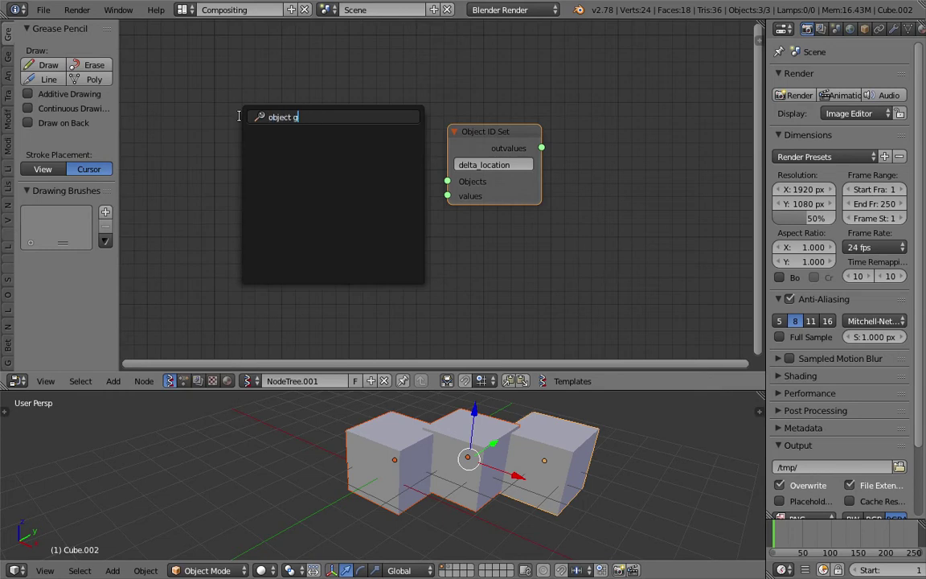
pyautogui.press('BackSpace')
pyautogui.write('id')
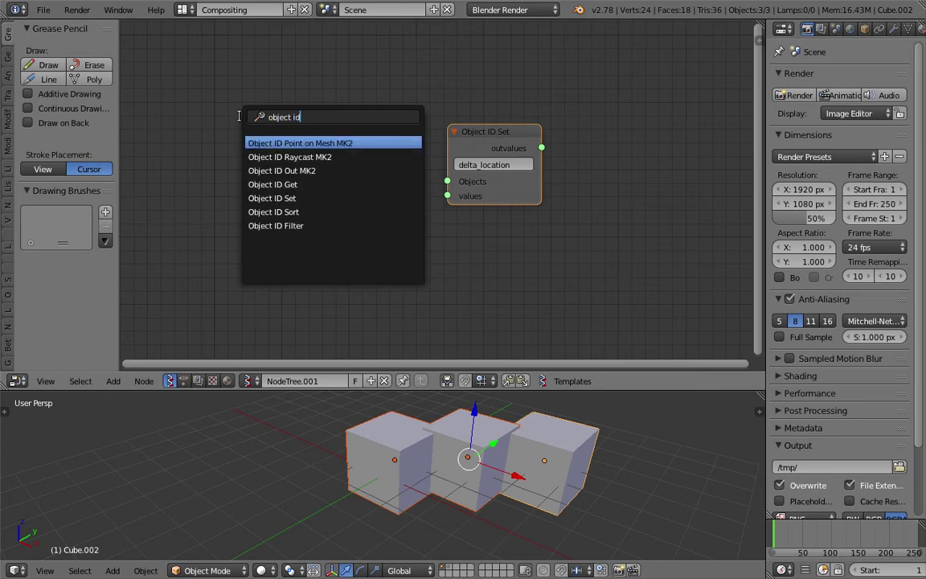
pyautogui.press('Down')
pyautogui.press('Down')
pyautogui.press('Down')
pyautogui.press('Down')
pyautogui.press('Up')
pyautogui.press('Return')
pyautogui.click(238, 148)
pyautogui.moveTo(484, 139); pyautogui.dragTo(522, 145)
pyautogui.scroll(2, 366, 186)
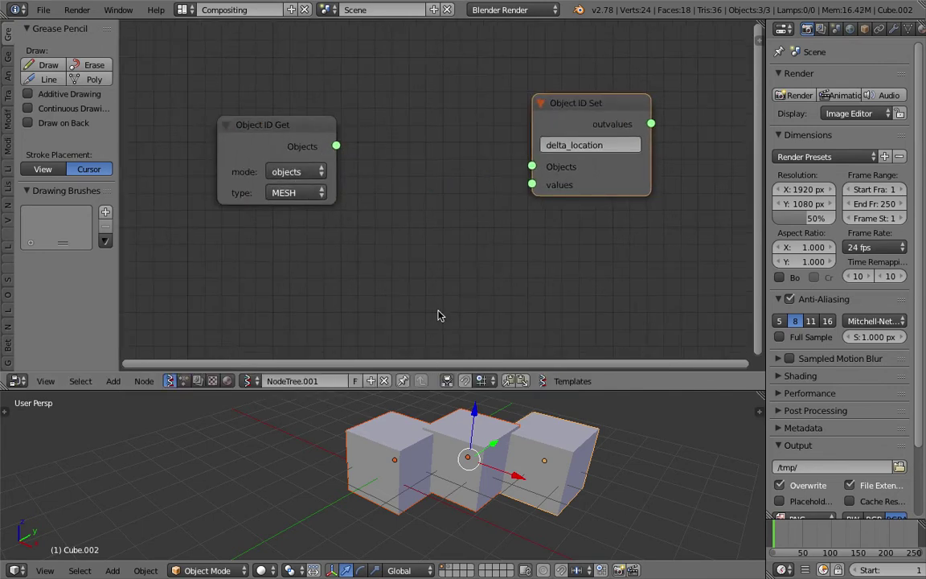
# - Enlarge the 3D view, add a Monkey mesh and move it beside the row of cubes
pyautogui.moveTo(482, 373); pyautogui.dragTo(479, 316)
pyautogui.hotkey('shift', 'a')
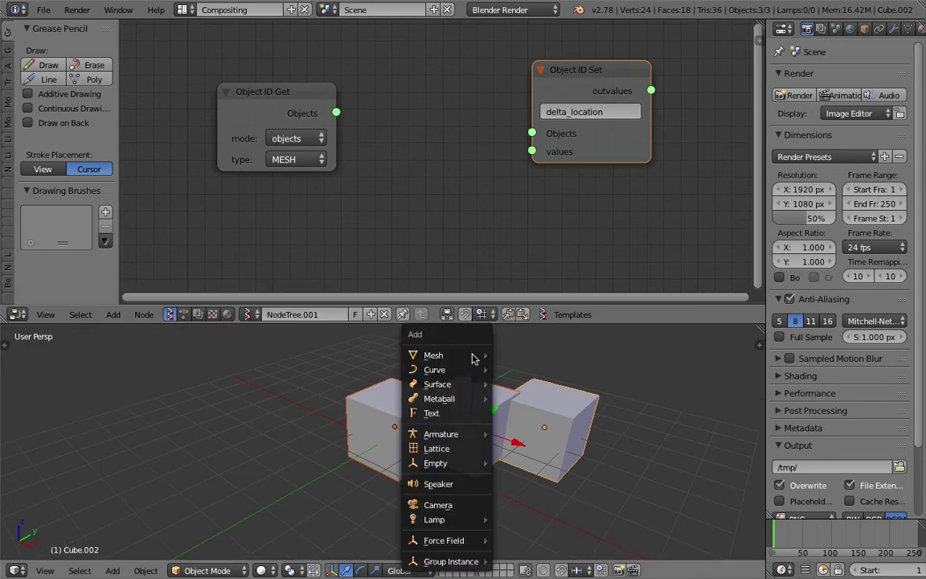
pyautogui.moveTo(475, 355)
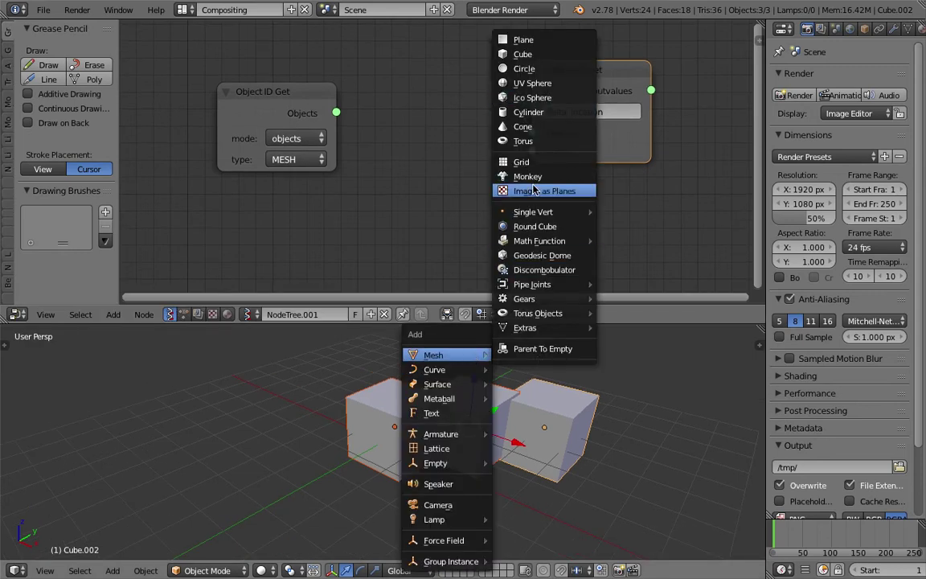
pyautogui.click(527, 175)
pyautogui.press('g')
pyautogui.click(342, 408)
pyautogui.moveTo(342, 408)
pyautogui.mouseDown(button='middle')
pyautogui.moveTo(398, 407)
pyautogui.moveTo(336, 401)
pyautogui.mouseUp(button='middle')
# - Examine the object names of the three cubes by selecting each one in turn
pyautogui.rightClick(400, 426)
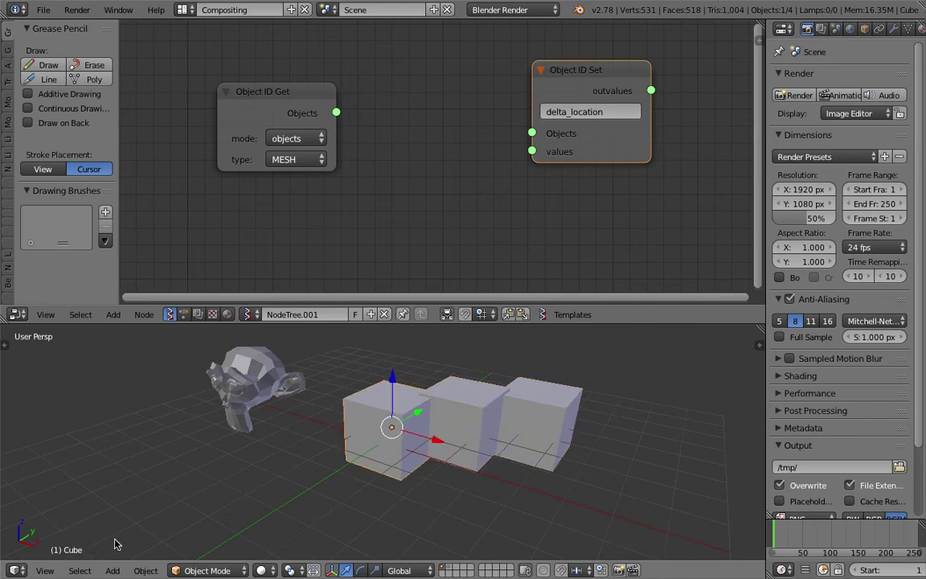
pyautogui.rightClick(466, 426)
pyautogui.rightClick(534, 418)
pyautogui.rightClick(385, 430)
pyautogui.rightClick(478, 412)
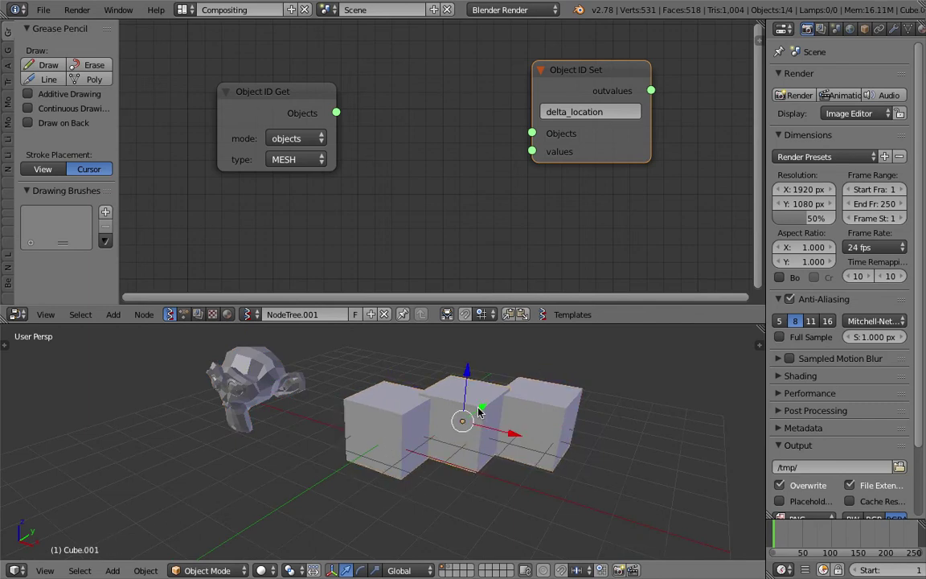
pyautogui.rightClick(511, 414)
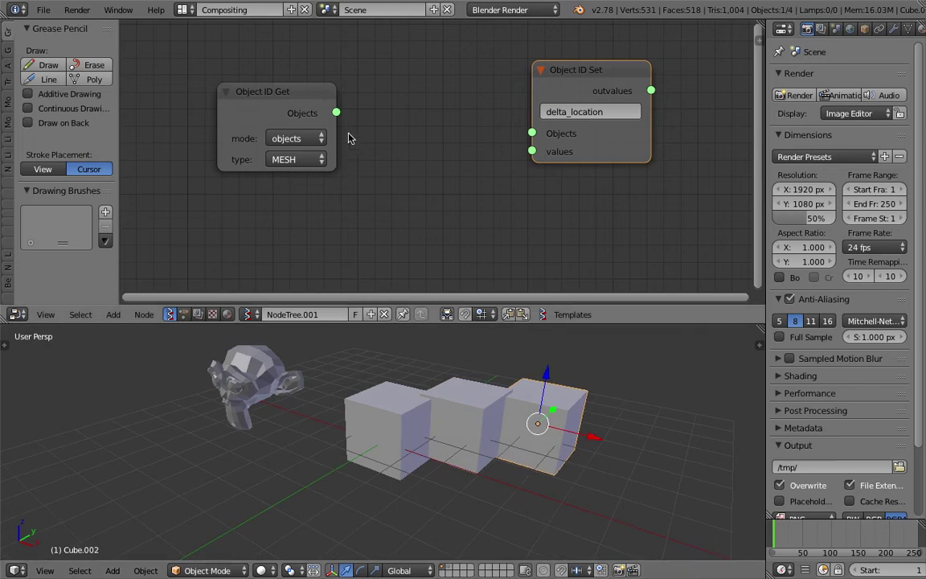
# - Link the Objects output of Object ID Get to the Objects input of Object ID Set
pyautogui.moveTo(337, 115); pyautogui.dragTo(448, 124)
pyautogui.moveTo(517, 135); pyautogui.dragTo(533, 133)
pyautogui.moveTo(612, 143); pyautogui.dragTo(637, 150)
# - Add a Random Vector MK2 node and link its Random output to the values input of Object ID Set
pyautogui.scroll(-2, 520, 177)
pyautogui.moveTo(521, 179); pyautogui.dragTo(497, 153, button='middle')
pyautogui.hotkey('shift', 'a')
pyautogui.click(441, 166)
pyautogui.write('rand')
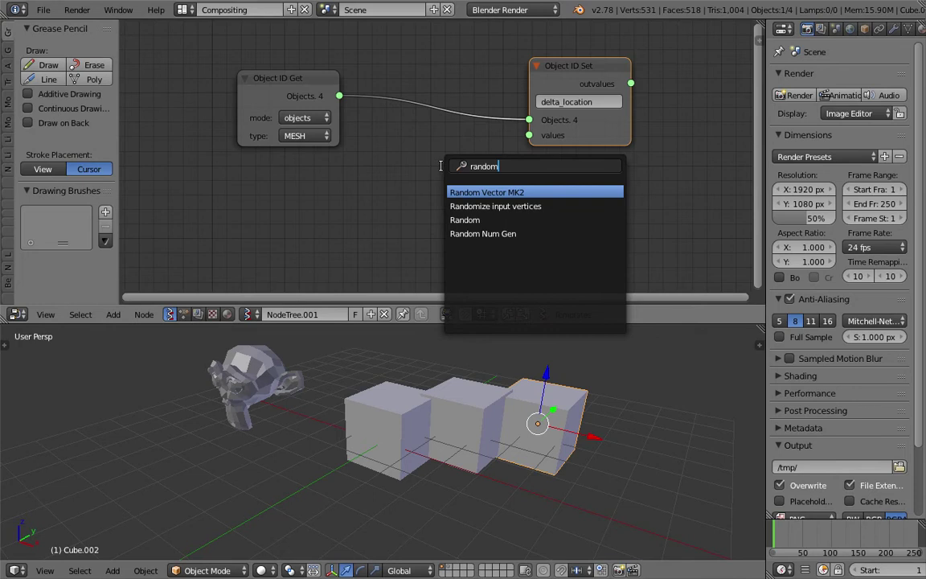
pyautogui.write('om')
pyautogui.press('Return')
pyautogui.click(408, 147)
pyautogui.moveTo(478, 177); pyautogui.dragTo(528, 135)
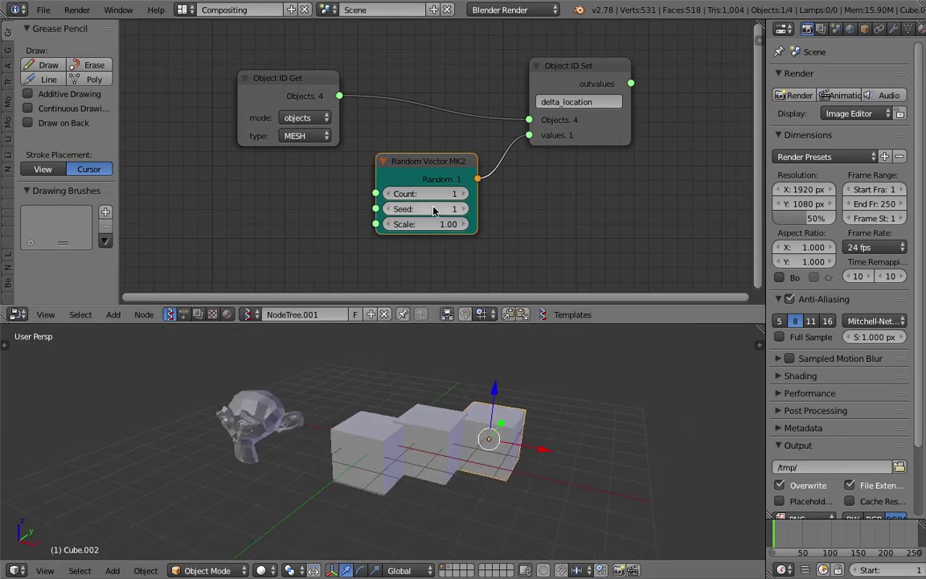
# - Set the Random Vector MK2 node's Seed to -86
pyautogui.moveTo(432, 208); pyautogui.dragTo(425, 267)
pyautogui.scroll(2, 421, 165)
pyautogui.moveTo(407, 153); pyautogui.dragTo(355, 156, button='middle')
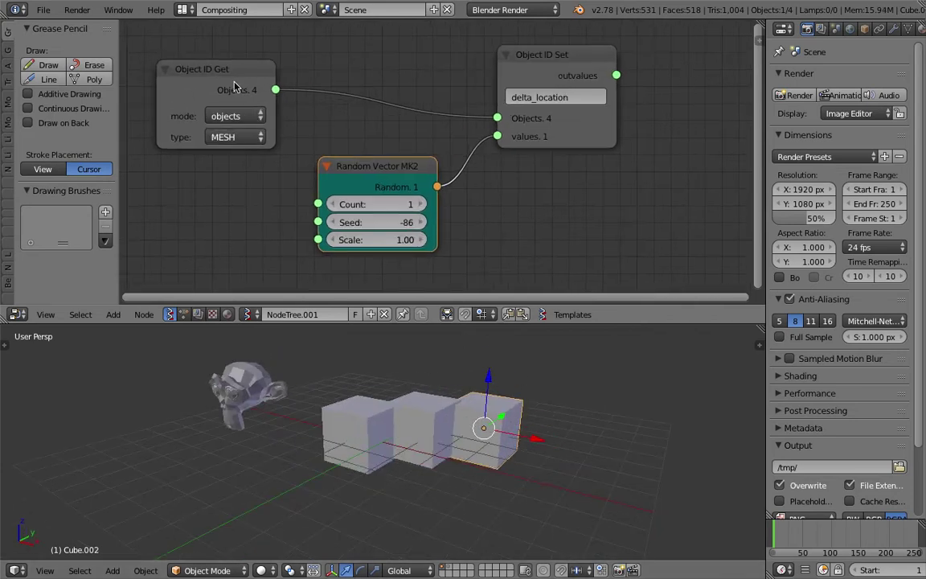
# - Shift the Random Vector MK2 node slightly and display the selected cube's delta transform values in the widened object properties
pyautogui.moveTo(384, 171)
pyautogui.mouseDown()
pyautogui.moveTo(394, 178)
pyautogui.moveTo(372, 177)
pyautogui.mouseUp()
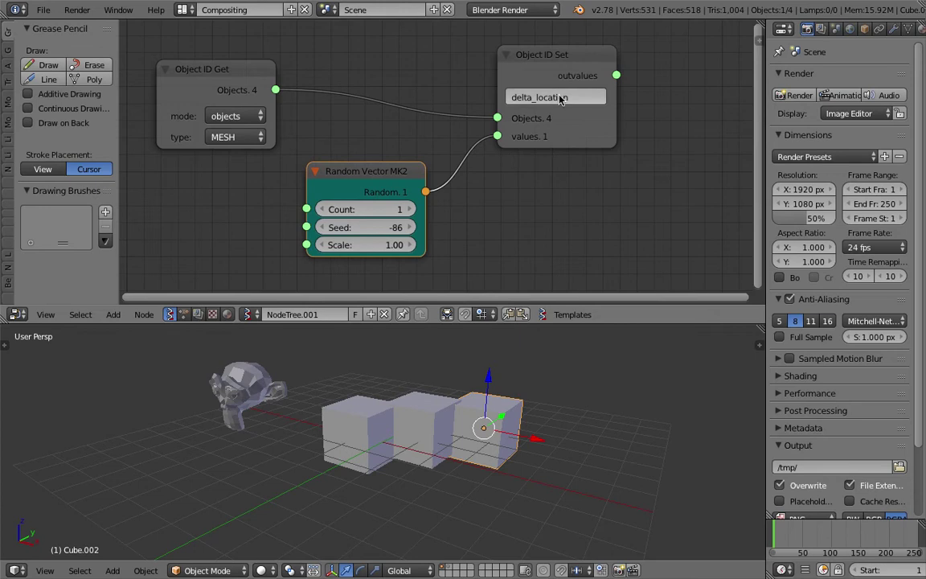
pyautogui.click(865, 29)
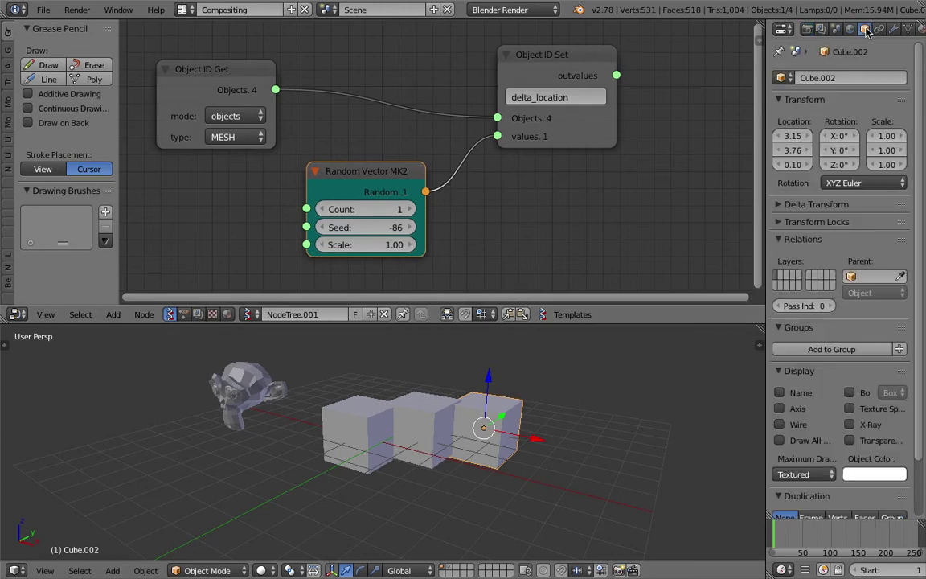
pyautogui.moveTo(769, 278); pyautogui.dragTo(713, 242)
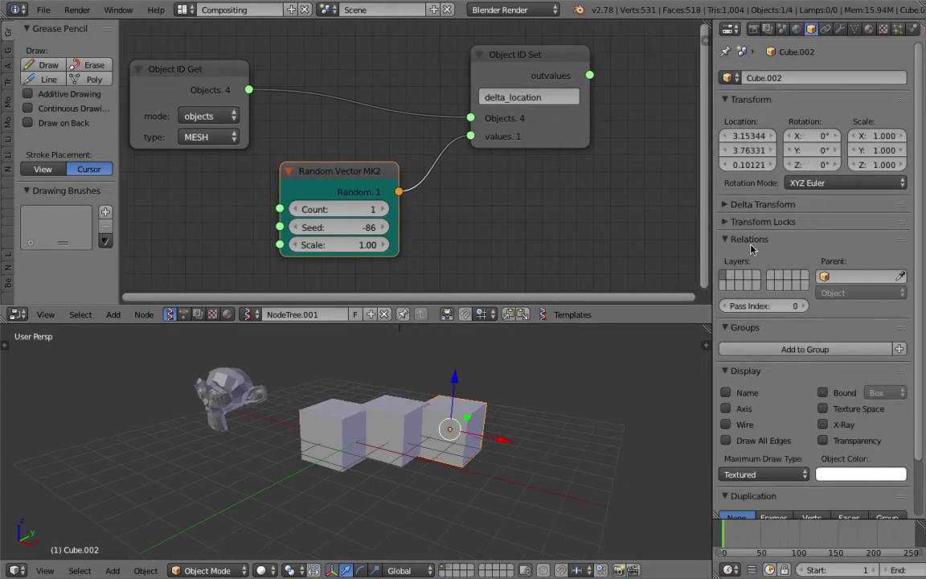
pyautogui.click(758, 206)
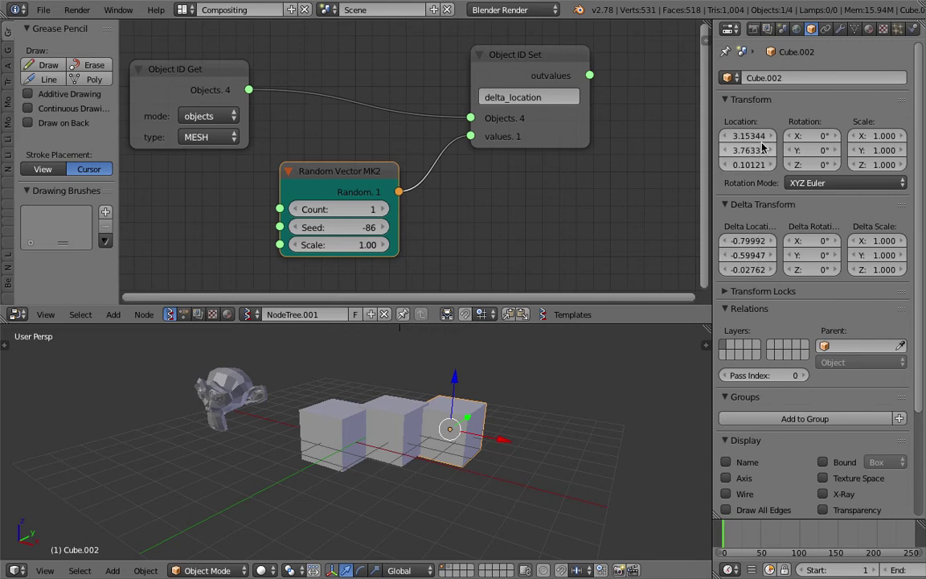
# - Try to set the location of all four objects to 0 on every axis at once
pyautogui.press('Return')
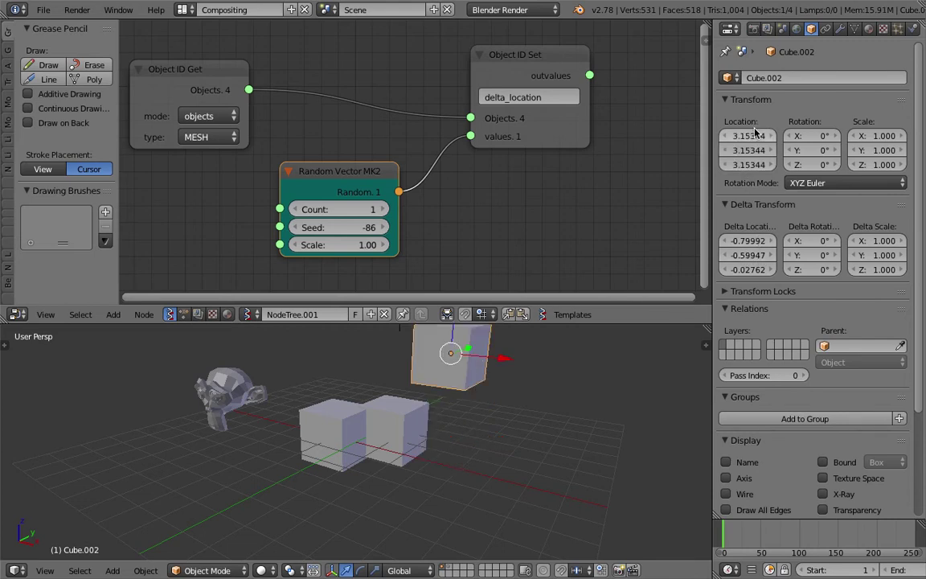
pyautogui.scroll(-3, 448, 386)
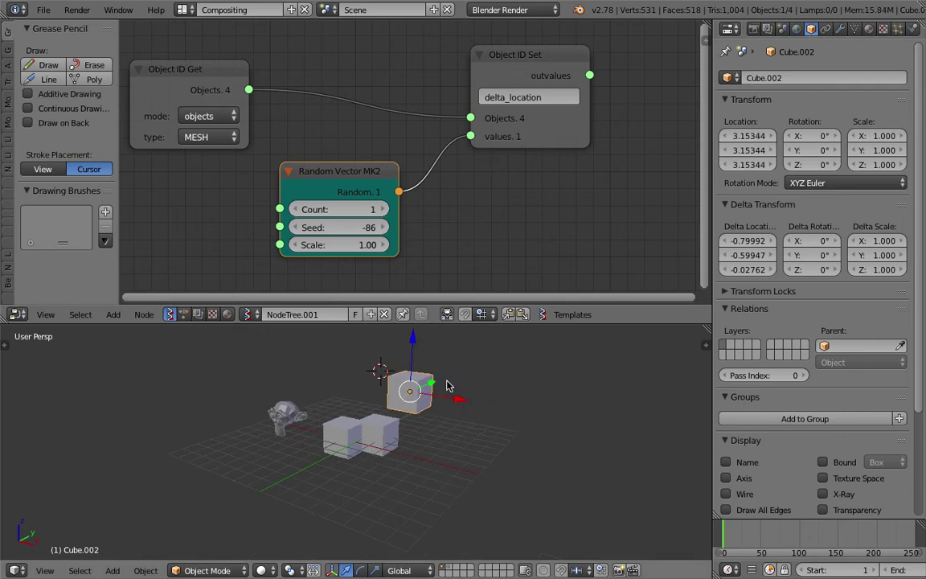
pyautogui.press('b')
pyautogui.moveTo(252, 382); pyautogui.dragTo(428, 438)
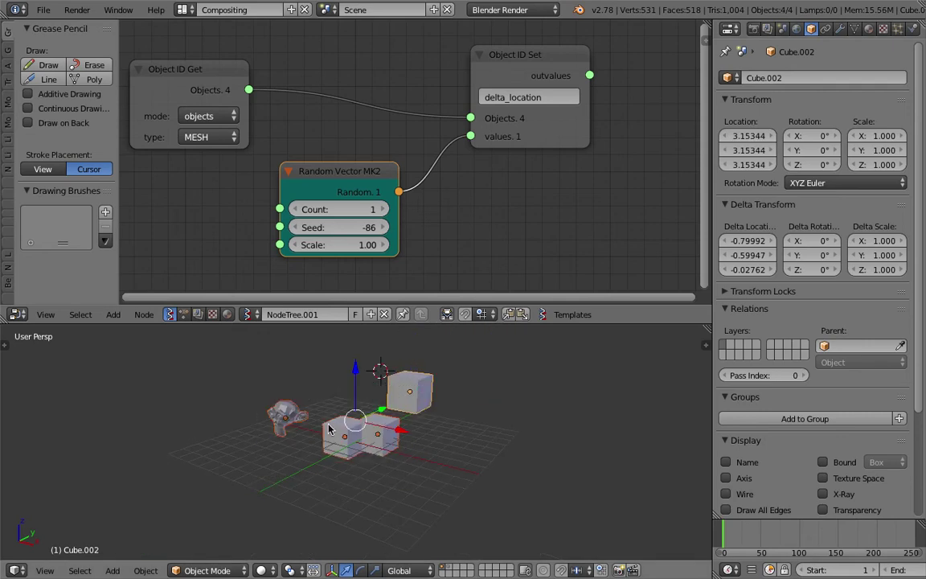
pyautogui.moveTo(741, 136); pyautogui.dragTo(741, 164)
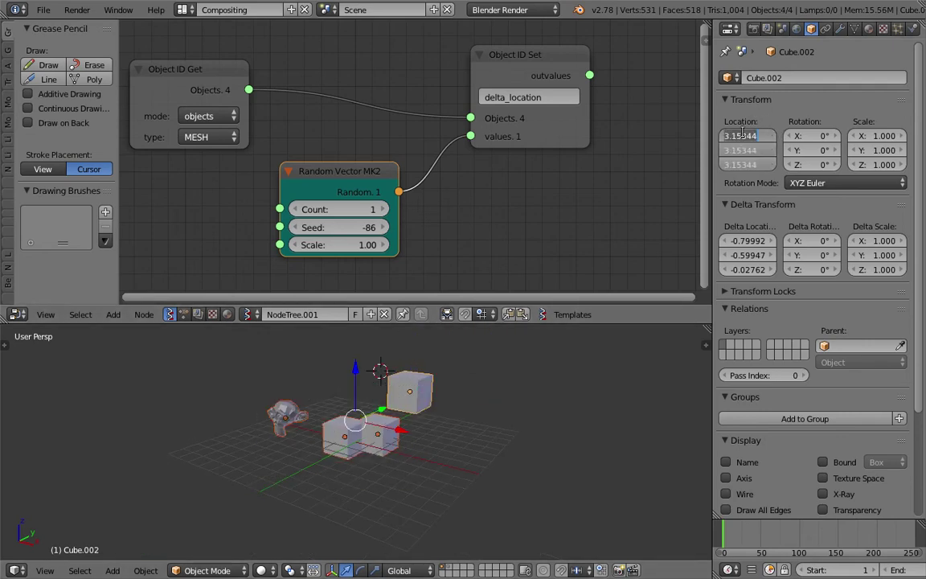
pyautogui.write('0')
pyautogui.press('Return')
# - Clear the location of all four mesh objects and display them as wireframes
pyautogui.rightClick(351, 432)
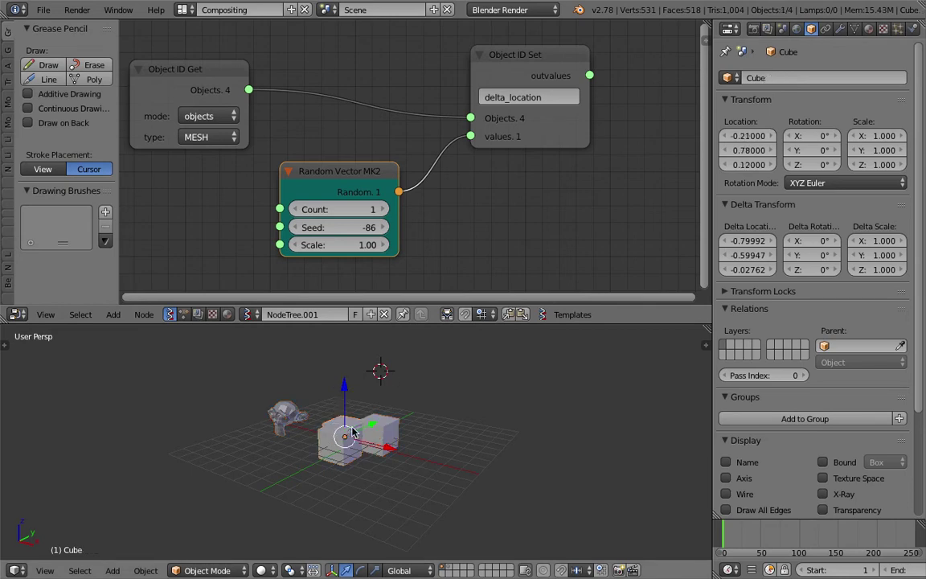
pyautogui.press('b')
pyautogui.moveTo(224, 379); pyautogui.dragTo(410, 478)
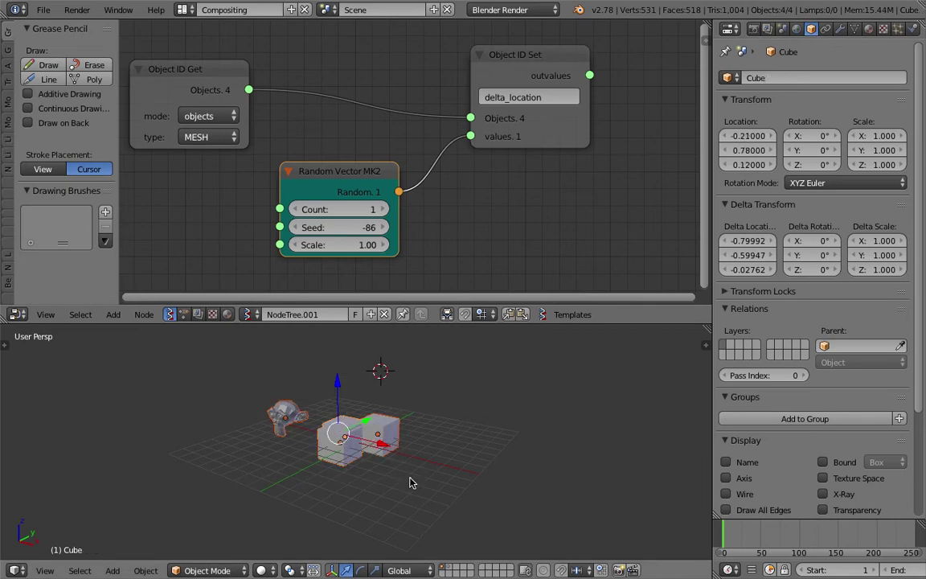
pyautogui.hotkey('alt', 'g')
pyautogui.scroll(2, 383, 450)
pyautogui.press('z')
pyautogui.moveTo(380, 449); pyautogui.dragTo(406, 432, button='middle')
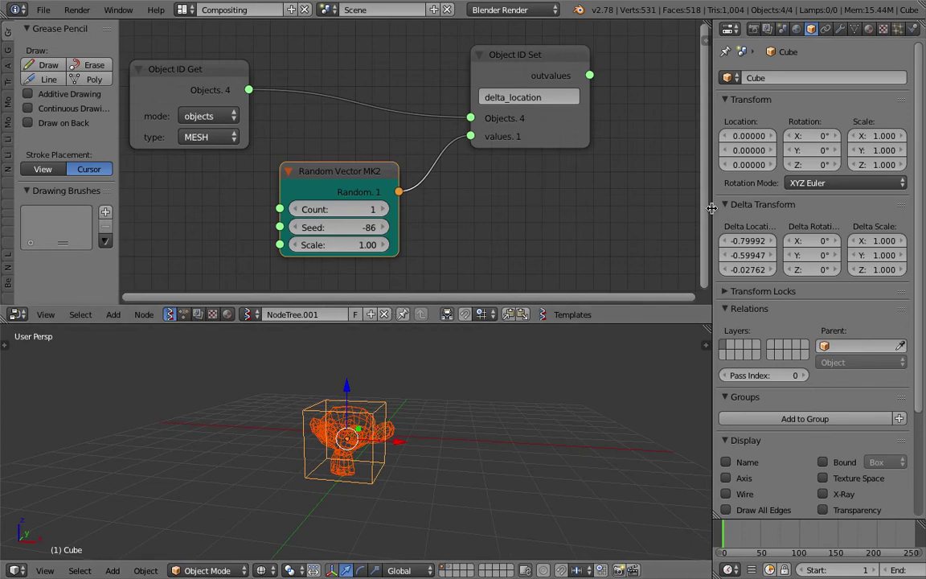
pyautogui.moveTo(711, 208); pyautogui.dragTo(657, 209)
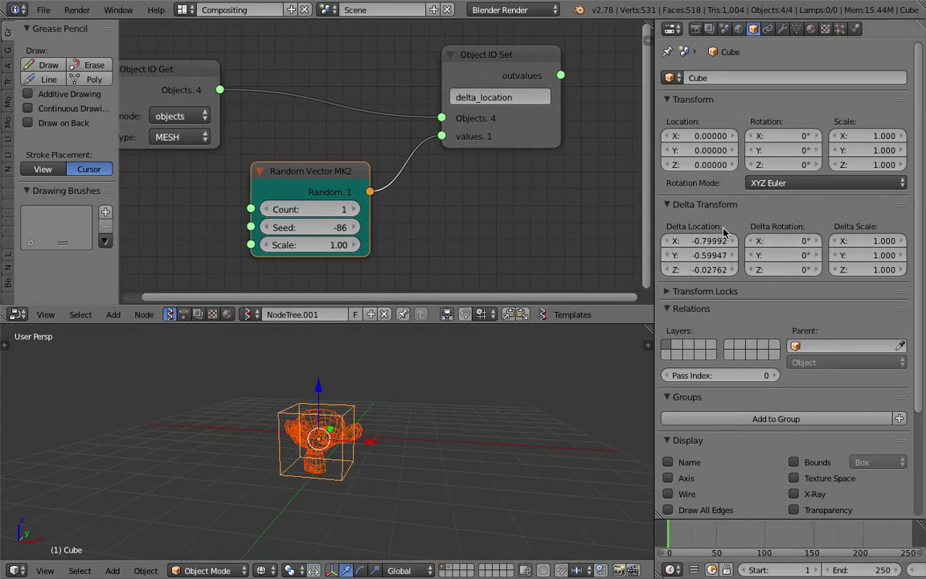
# - Set the Random Vector MK2 node's Count to 4 and Seed to 99, with the objects shown in solid shading
pyautogui.moveTo(323, 228); pyautogui.dragTo(369, 227)
pyautogui.moveTo(327, 182); pyautogui.dragTo(363, 190, button='middle')
pyautogui.scroll(-1, 398, 193)
pyautogui.click(385, 212)
pyautogui.click(385, 211)
pyautogui.click(385, 211)
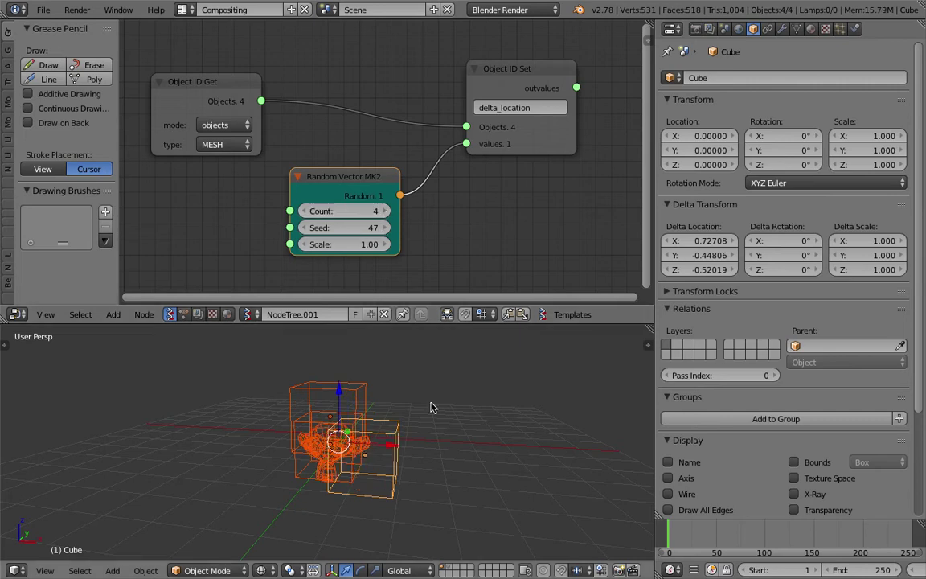
pyautogui.press('z')
pyautogui.moveTo(346, 227); pyautogui.dragTo(387, 227)
# - Compare the delta locations of the overlapping objects by selecting them one after another
pyautogui.rightClick(351, 464)
pyautogui.rightClick(364, 449)
pyautogui.rightClick(341, 429)
pyautogui.rightClick(367, 437)
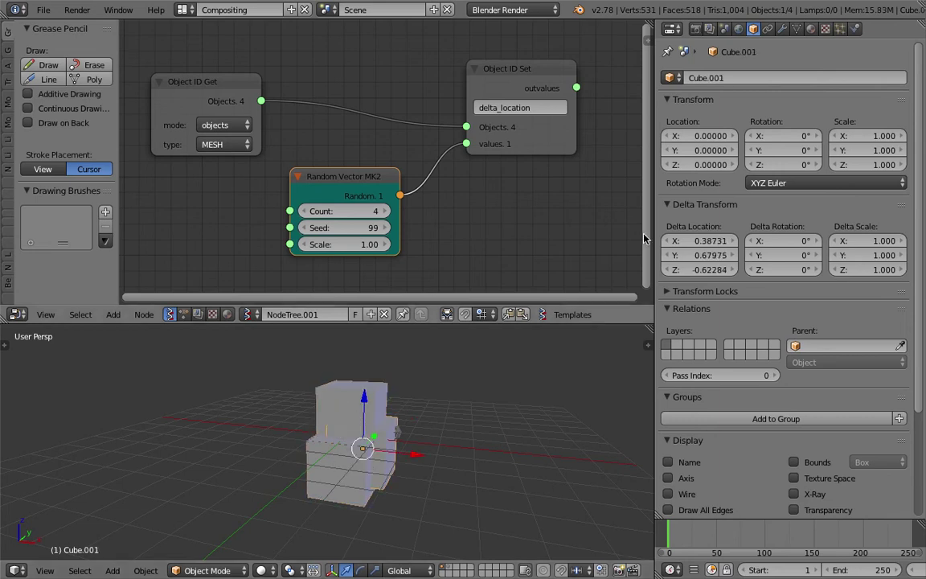
# - Spread the three cubes apart around the monkey head, two on its left and one on its right
pyautogui.rightClick(366, 392)
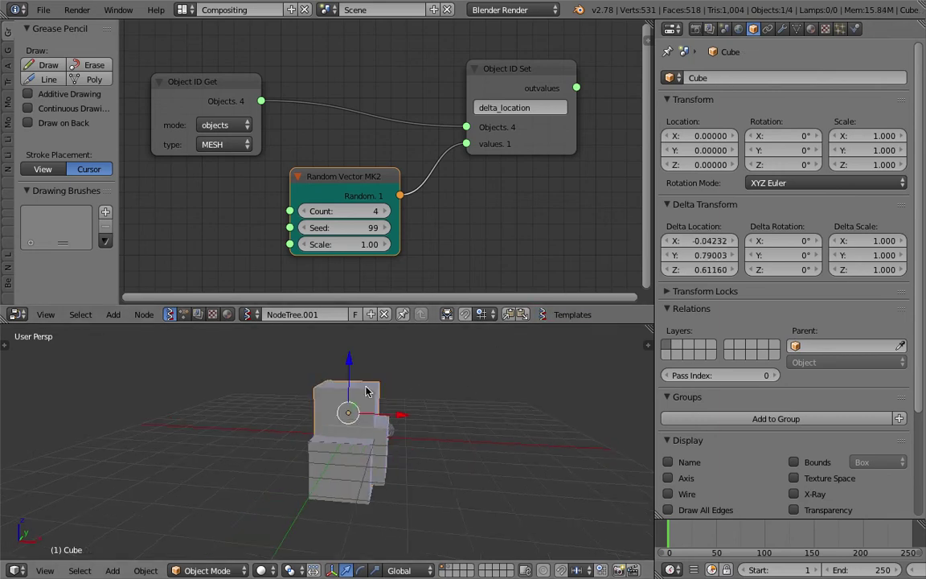
pyautogui.press('g')
pyautogui.click(293, 407)
pyautogui.rightClick(381, 442)
pyautogui.press('g')
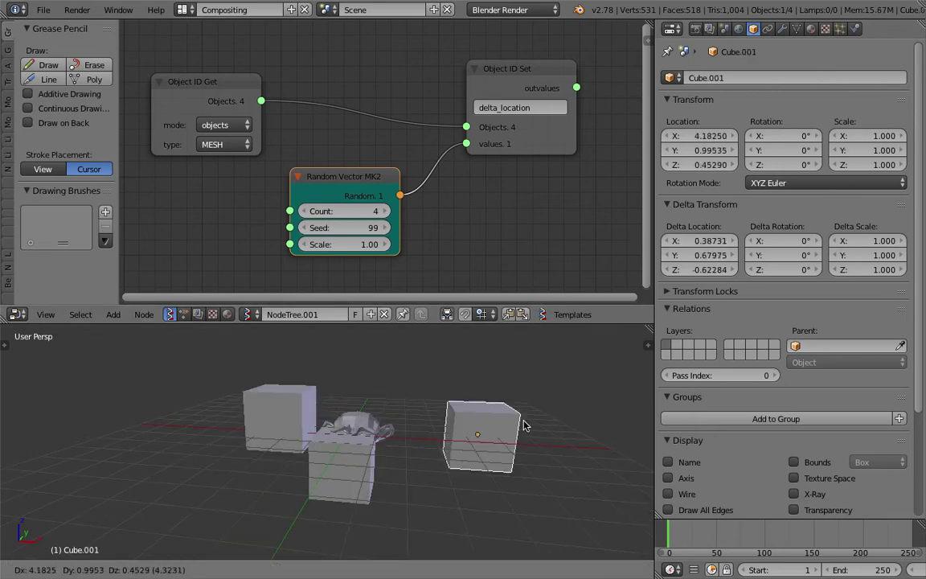
pyautogui.click(540, 428)
pyautogui.moveTo(330, 472); pyautogui.dragTo(182, 423, button='right')
# - Move the monkey head closer to the cube on its right and set the Random Vector MK2 Seed to 208
pyautogui.rightClick(354, 436)
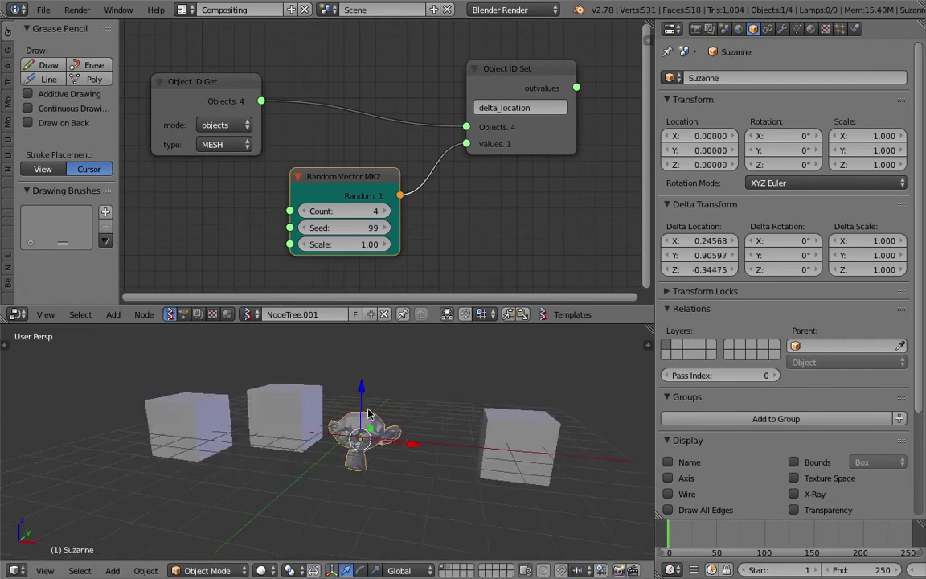
pyautogui.moveTo(348, 231); pyautogui.dragTo(436, 230)
pyautogui.scroll(-1, 353, 287)
pyautogui.moveTo(344, 412); pyautogui.dragTo(394, 420, button='right')
pyautogui.moveTo(362, 223); pyautogui.dragTo(425, 223)
pyautogui.rightClick(489, 399)
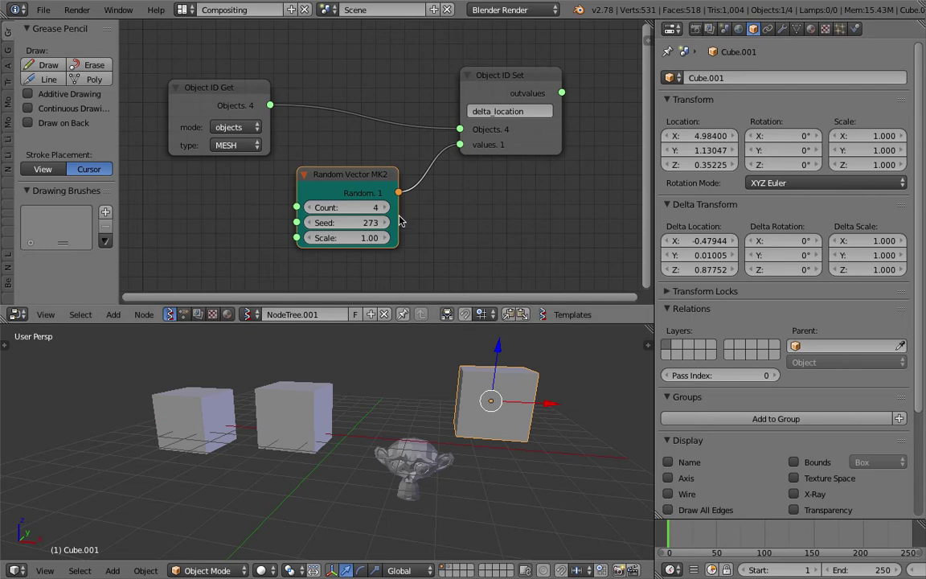
pyautogui.moveTo(360, 228); pyautogui.dragTo(297, 227)
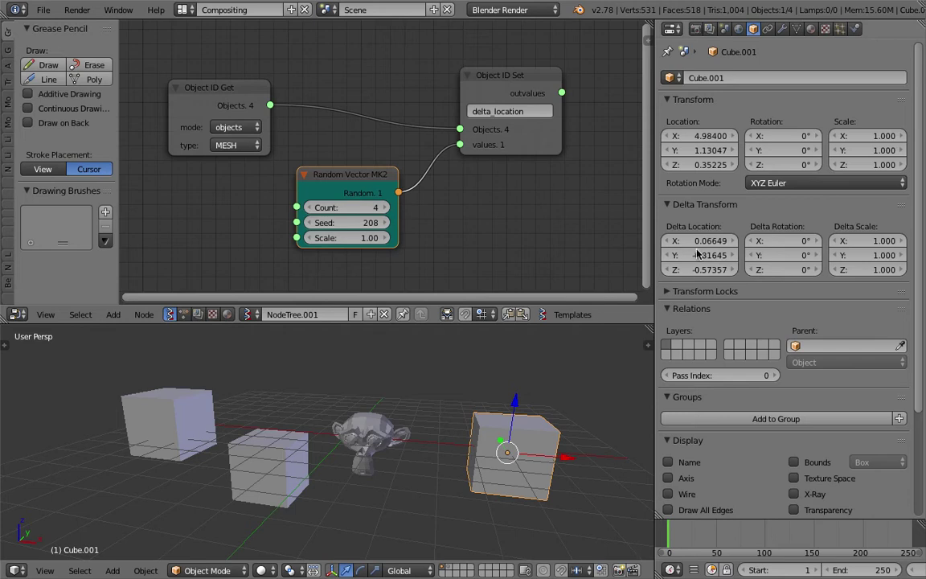
# - Adjust the positions of the cubes and the monkey head slightly so they form a spaced row
pyautogui.moveTo(540, 427)
pyautogui.mouseDown(button='right')
pyautogui.moveTo(505, 390)
pyautogui.moveTo(544, 420)
pyautogui.mouseUp(button='right')
pyautogui.moveTo(286, 441); pyautogui.dragTo(276, 406, button='right')
pyautogui.rightClick(370, 427)
pyautogui.rightClick(173, 404)
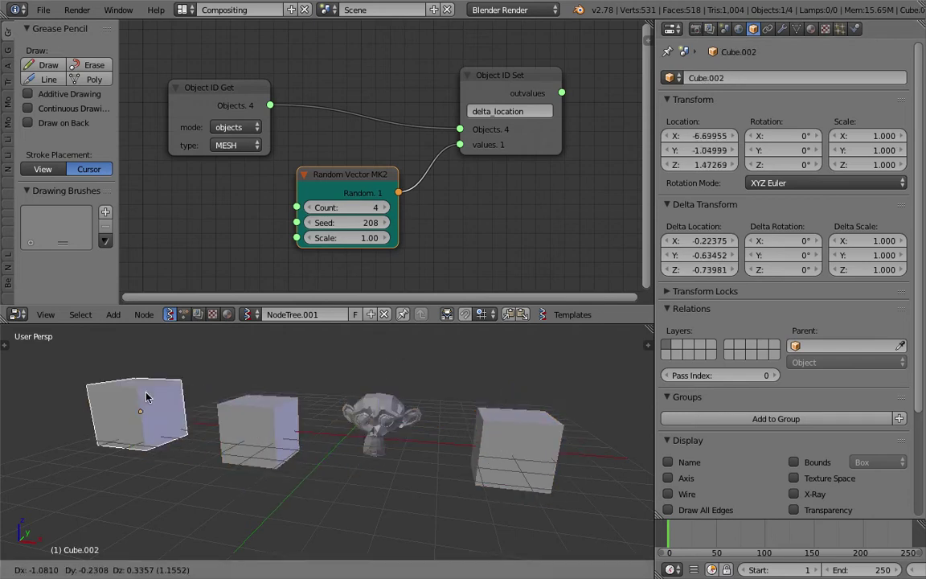
# - Set the Random Vector MK2 Seed to 190 and move the Object ID Get node nearer to Object ID Set
pyautogui.rightClick(468, 434)
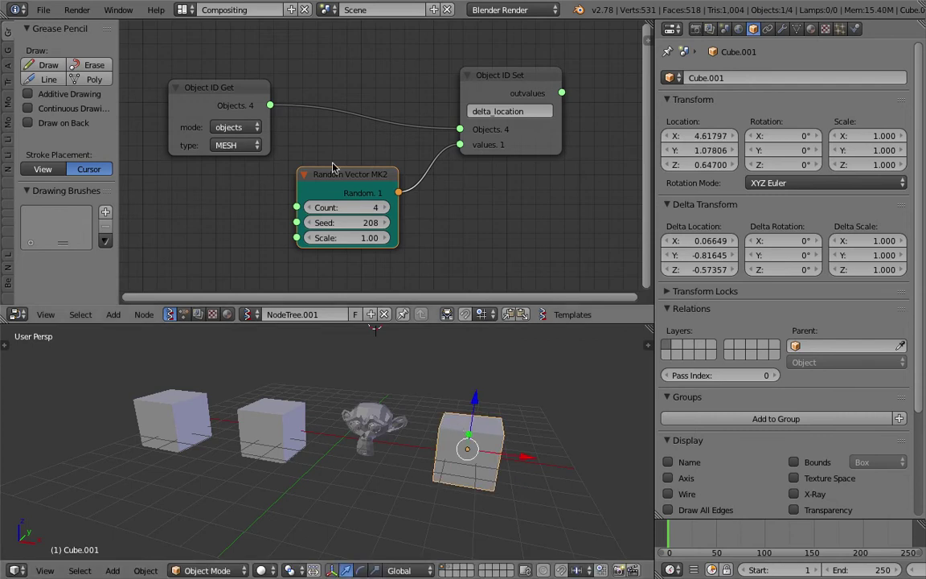
pyautogui.moveTo(348, 229)
pyautogui.mouseDown()
pyautogui.moveTo(430, 229)
pyautogui.moveTo(366, 229)
pyautogui.mouseUp()
pyautogui.moveTo(231, 105); pyautogui.dragTo(326, 98)
# - Reposition the monkey head and Cube.001, placing the cube at about X 4.87, Y 1.19, Z 0.67
pyautogui.rightClick(405, 404)
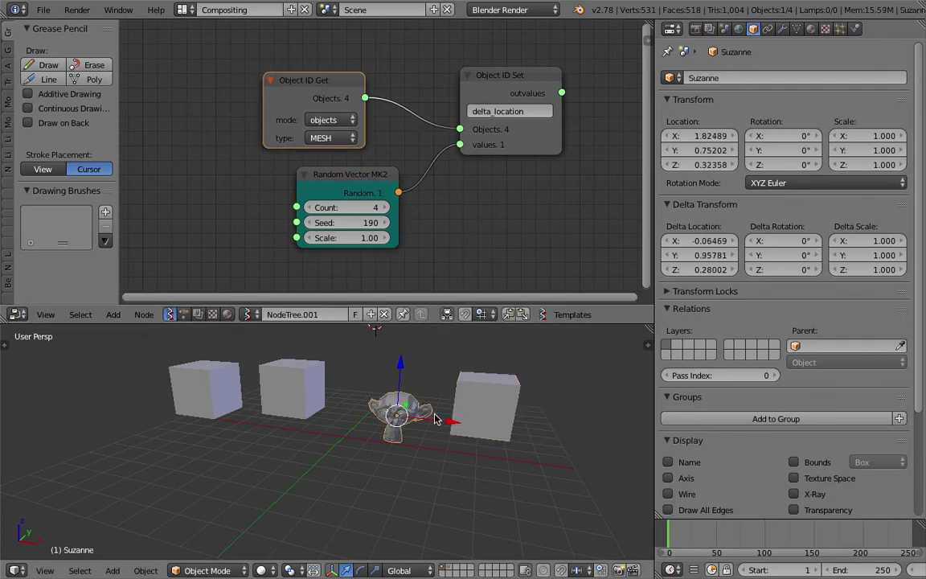
pyautogui.press('g')
pyautogui.click(431, 397)
pyautogui.press('g')
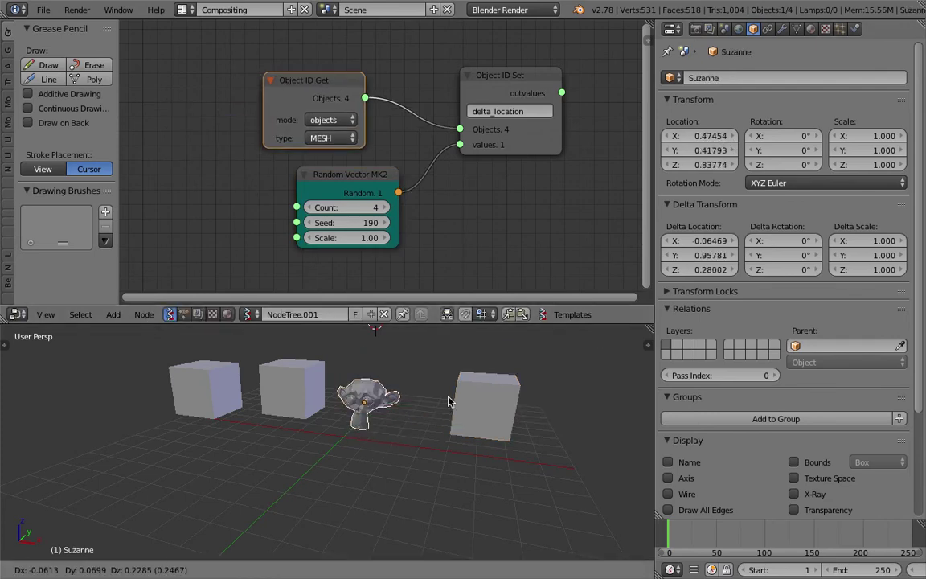
pyautogui.click(480, 395)
pyautogui.rightClick(497, 391)
pyautogui.press('g')
pyautogui.click(509, 393)
pyautogui.moveTo(509, 392); pyautogui.dragTo(418, 377, button='middle')
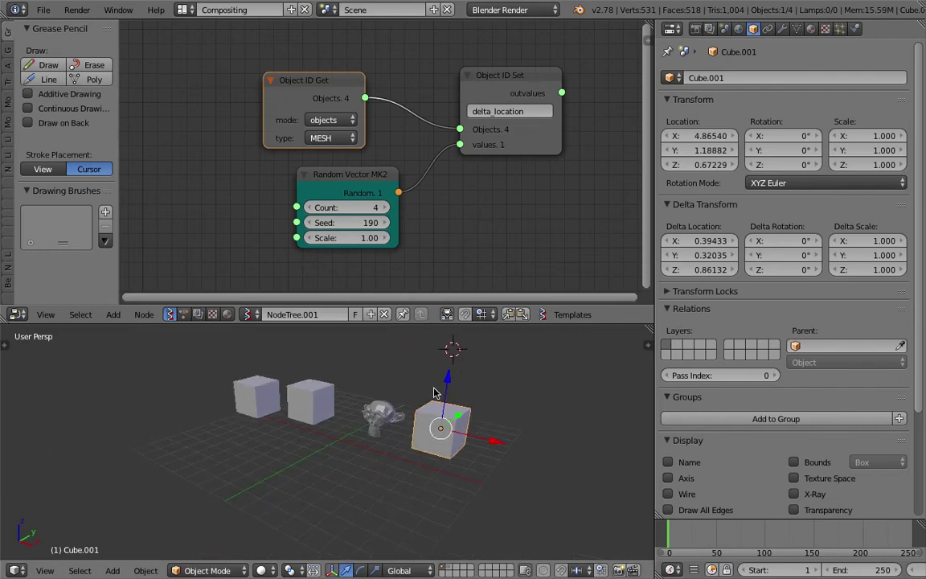
# - Select the three cubes and the monkey head together and make room above the existing nodes
pyautogui.moveTo(273, 199); pyautogui.dragTo(339, 206, button='middle')
pyautogui.rightClick(262, 392)
pyautogui.keyDown('shift'); pyautogui.rightClick(324, 397); pyautogui.keyUp('shift')
pyautogui.keyDown('shift'); pyautogui.rightClick(382, 419); pyautogui.keyUp('shift')
pyautogui.keyDown('shift'); pyautogui.rightClick(430, 425); pyautogui.keyUp('shift')
pyautogui.moveTo(411, 383); pyautogui.dragTo(396, 428, button='middle')
pyautogui.scroll(-2, 219, 108)
pyautogui.moveTo(219, 109); pyautogui.dragTo(256, 242, button='middle')
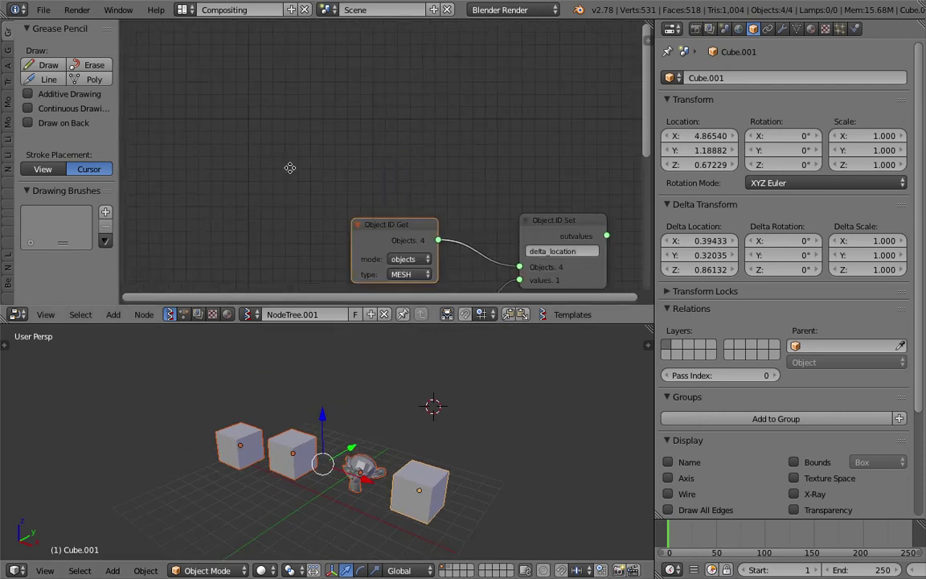
pyautogui.moveTo(242, 203); pyautogui.dragTo(199, 229, button='middle')
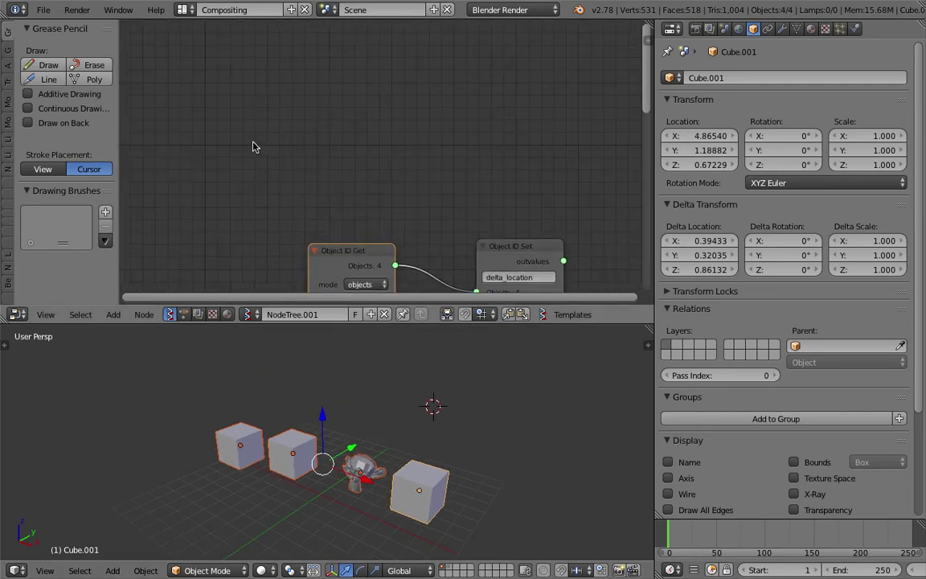
# - Add an Objects in mk2 node and load the four selected objects into it
pyautogui.hotkey('shift', 'a')
pyautogui.click(260, 132)
pyautogui.press('BackSpace')
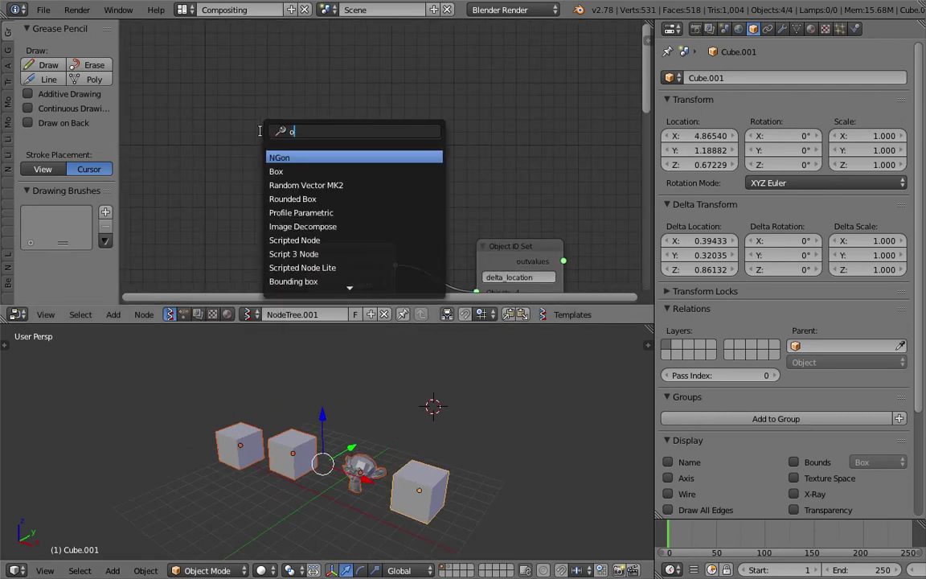
pyautogui.write('object')
pyautogui.press('Down')
pyautogui.press('Return')
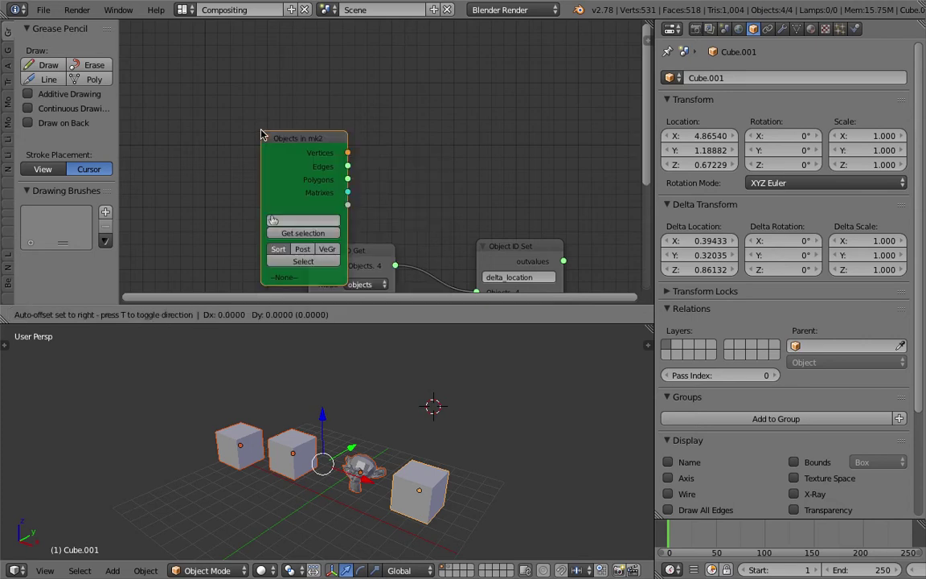
pyautogui.click(270, 173)
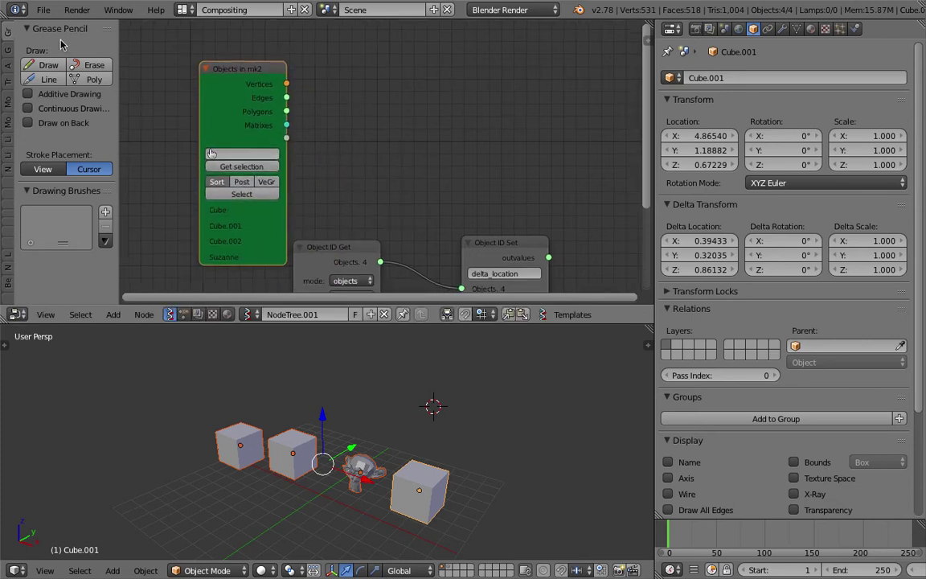
# - Save the file to the Desktop as object_ID_basic_001.blend
pyautogui.hotkey('ctrl', 's')
pyautogui.click(301, 65)
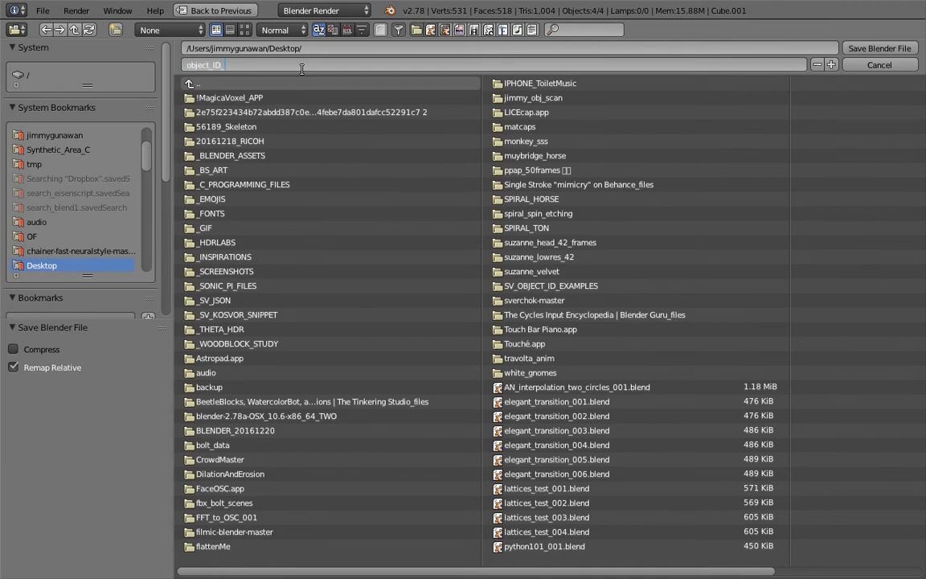
pyautogui.write('object_ID_basic_001')
pyautogui.press('Return')
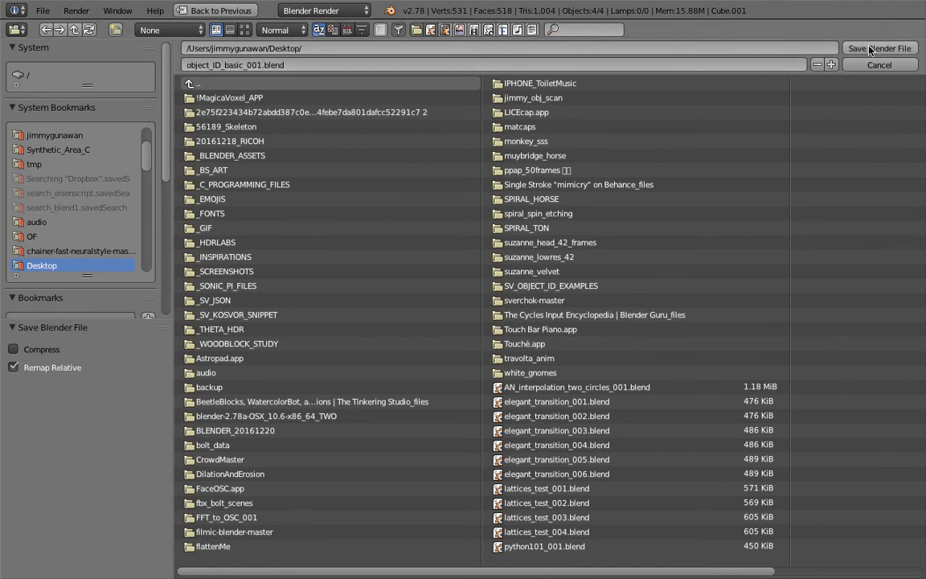
# - Add a Viewer Draw node beside the Objects in mk2 node
pyautogui.hotkey('shift', 'a')
pyautogui.click(425, 103)
pyautogui.write('view')
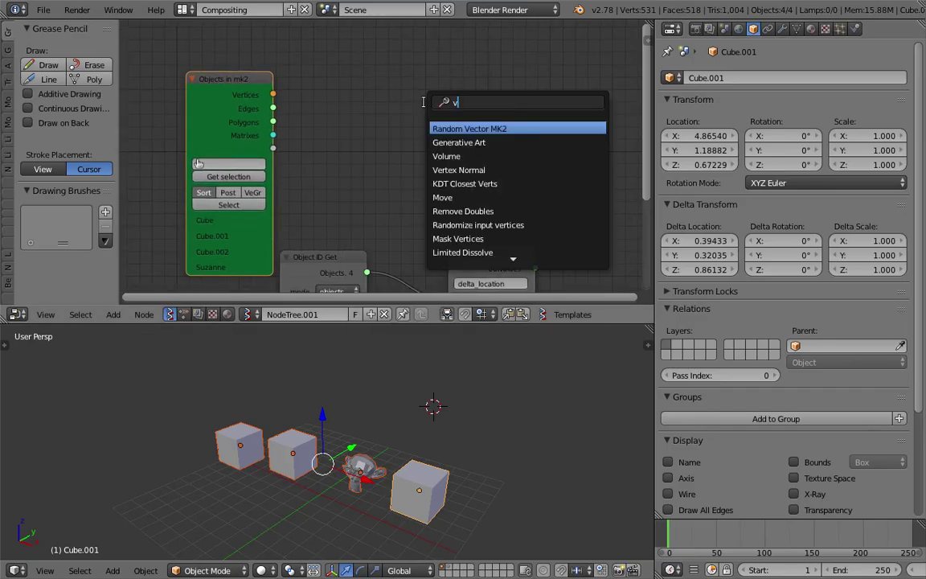
pyautogui.press('Down')
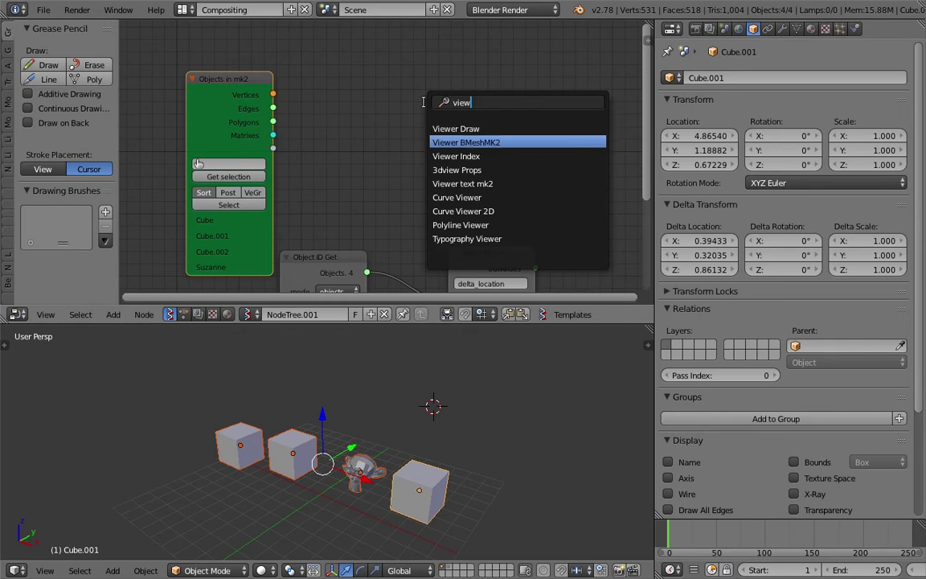
pyautogui.press('Up')
pyautogui.press('Return')
pyautogui.click(415, 61)
# - Link the Vertices and Polygons outputs of Objects in mk2 to Viewer Draw's vertices and edg_pol inputs, and space the two nodes apart
pyautogui.moveTo(274, 94); pyautogui.dragTo(414, 149)
pyautogui.moveTo(414, 163)
pyautogui.mouseDown()
pyautogui.moveTo(282, 140)
pyautogui.moveTo(273, 122)
pyautogui.mouseUp()
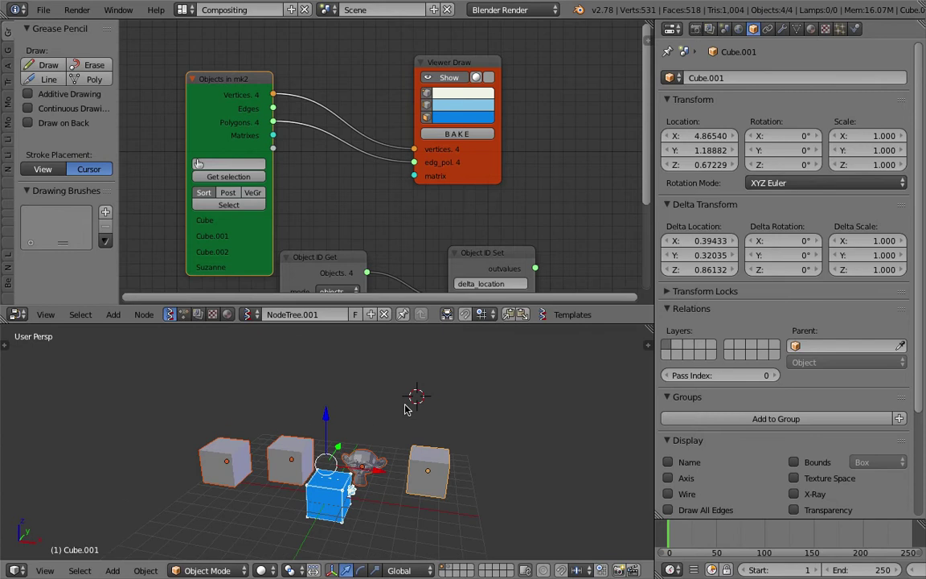
pyautogui.moveTo(477, 176); pyautogui.dragTo(542, 158)
pyautogui.moveTo(227, 77); pyautogui.dragTo(209, 28)
pyautogui.moveTo(510, 144); pyautogui.dragTo(563, 134)
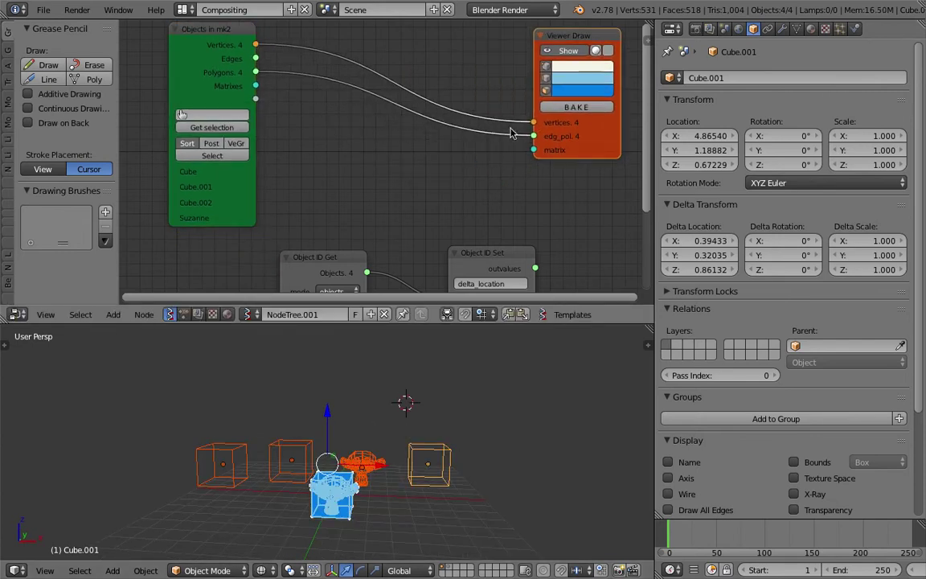
pyautogui.moveTo(365, 135); pyautogui.dragTo(362, 145, button='middle')
pyautogui.hotkey('shift', 'a')
pyautogui.click(360, 144)
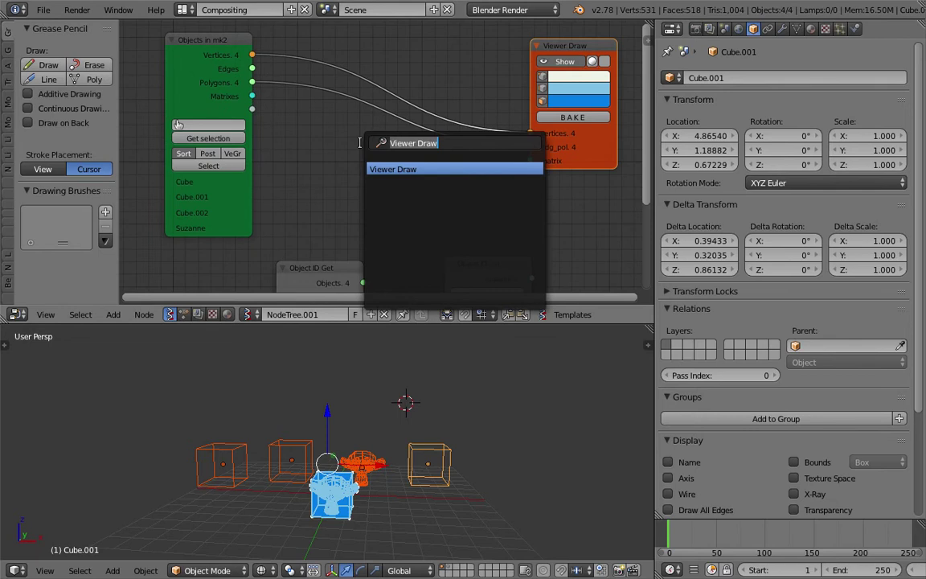
pyautogui.click(333, 145)
# - Select the second cube, the monkey and the far cube one after another in the 3D view
pyautogui.moveTo(366, 471)
pyautogui.mouseDown(button='middle')
pyautogui.moveTo(320, 498)
pyautogui.moveTo(331, 491)
pyautogui.moveTo(277, 446)
pyautogui.mouseUp(button='middle')
pyautogui.rightClick(274, 444)
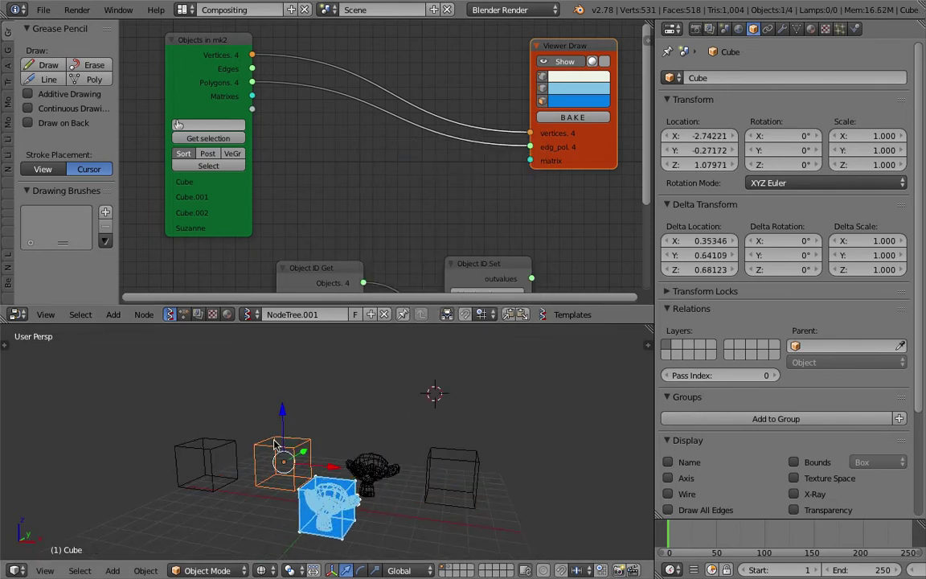
pyautogui.rightClick(369, 461)
pyautogui.rightClick(432, 460)
# - Spread out the Object ID Get, Object ID Set and Random Vector nodes lower in the node tree
pyautogui.moveTo(372, 209); pyautogui.dragTo(366, 32, button='middle')
pyautogui.scroll(-1, 366, 160)
pyautogui.moveTo(327, 99); pyautogui.dragTo(274, 136)
pyautogui.moveTo(475, 82); pyautogui.dragTo(474, 134)
pyautogui.moveTo(373, 170); pyautogui.dragTo(375, 203)
pyautogui.moveTo(444, 370); pyautogui.dragTo(442, 379, button='middle')
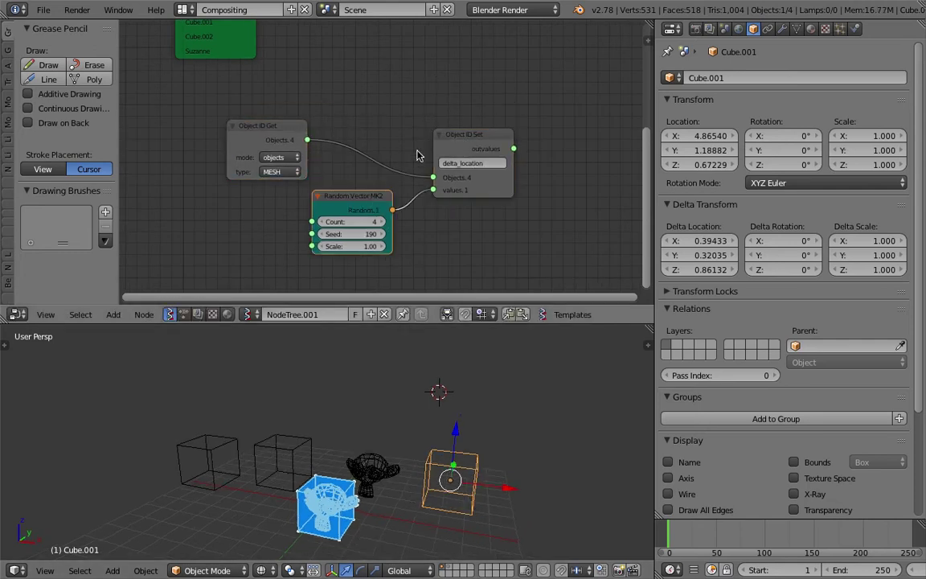
# - Reposition the Viewer Draw node and toggle its display off and back on
pyautogui.moveTo(404, 155); pyautogui.dragTo(405, 191, button='middle')
pyautogui.moveTo(463, 70); pyautogui.dragTo(452, 141, button='middle')
pyautogui.moveTo(514, 90); pyautogui.dragTo(514, 132, button='middle')
pyautogui.moveTo(560, 132); pyautogui.dragTo(551, 112)
pyautogui.moveTo(393, 124); pyautogui.dragTo(390, 169, button='middle')
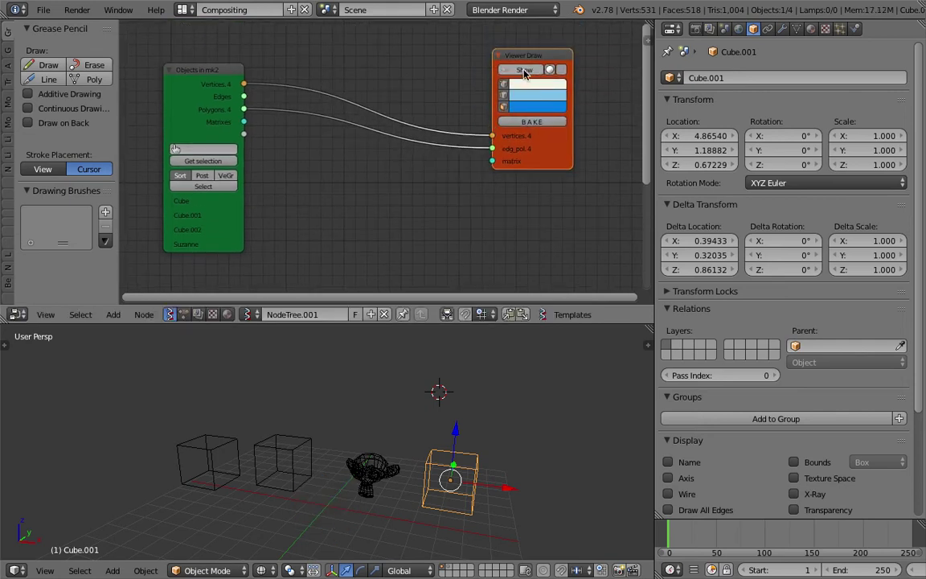
pyautogui.moveTo(458, 74); pyautogui.dragTo(460, 77, button='middle')
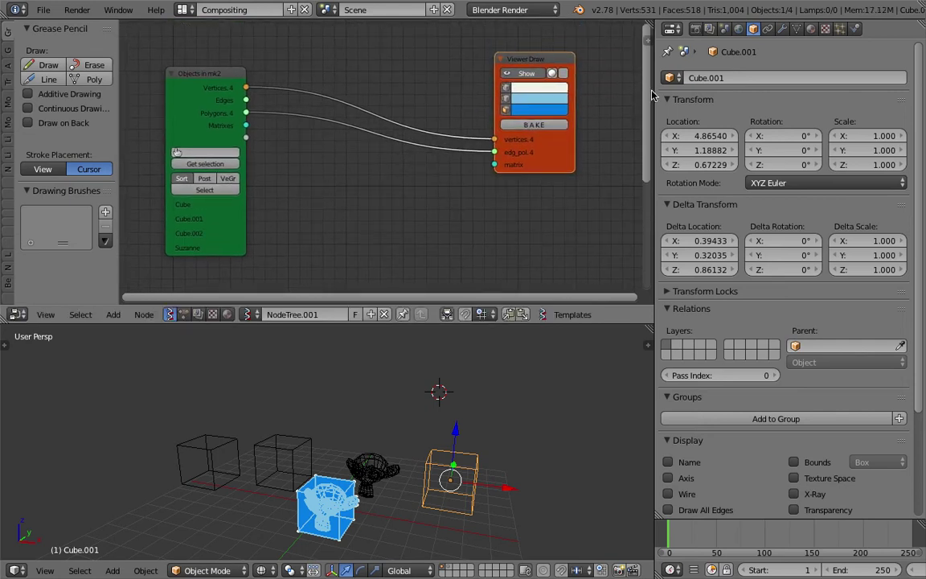
# - Widen the node editor and rearrange the Objects in mk2 and Viewer Draw nodes with space between them
pyautogui.moveTo(653, 92); pyautogui.dragTo(708, 104)
pyautogui.moveTo(476, 195); pyautogui.dragTo(470, 182, button='middle')
pyautogui.moveTo(559, 151); pyautogui.dragTo(567, 181)
pyautogui.moveTo(324, 134); pyautogui.dragTo(329, 134, button='middle')
pyautogui.moveTo(240, 61); pyautogui.dragTo(282, 62)
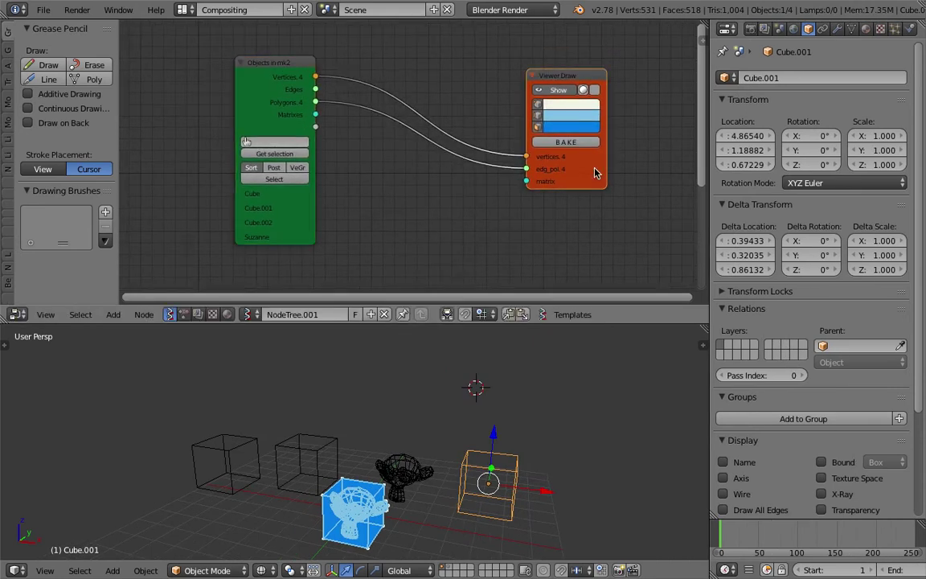
pyautogui.moveTo(597, 174); pyautogui.dragTo(621, 166)
# - Insert a Matrix Apply node into the vertices link and connect the Matrixes output of Objects in mk2 to it
pyautogui.moveTo(454, 145); pyautogui.dragTo(432, 152, button='middle')
pyautogui.hotkey('shift', 'a')
pyautogui.click(353, 150)
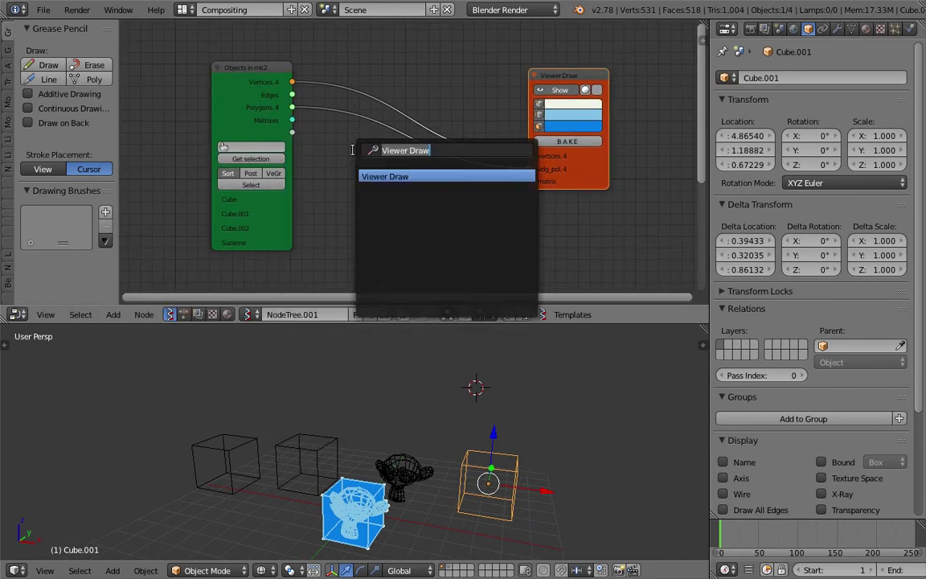
pyautogui.press('Return')
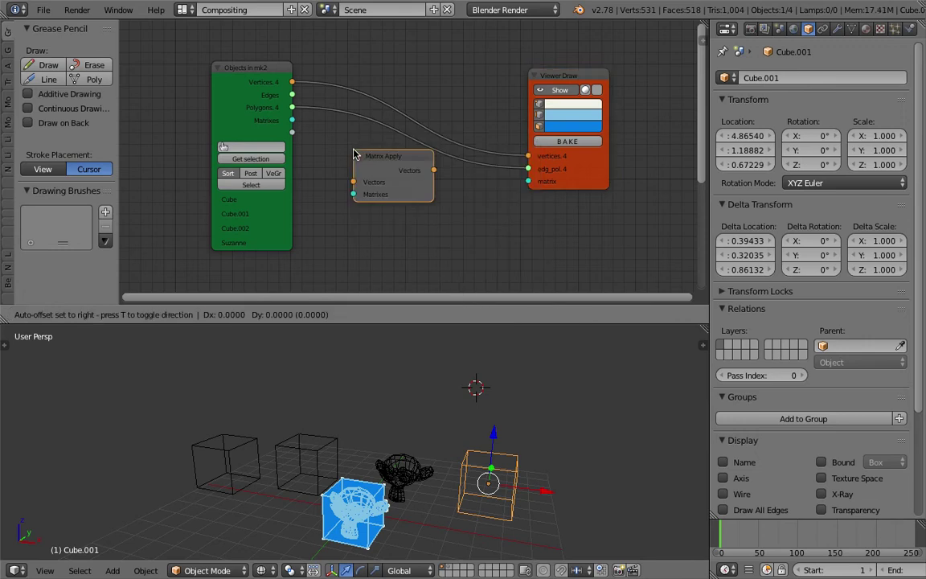
pyautogui.click(340, 61)
pyautogui.moveTo(292, 121); pyautogui.dragTo(340, 102)
pyautogui.moveTo(464, 409); pyautogui.dragTo(460, 417, button='middle')
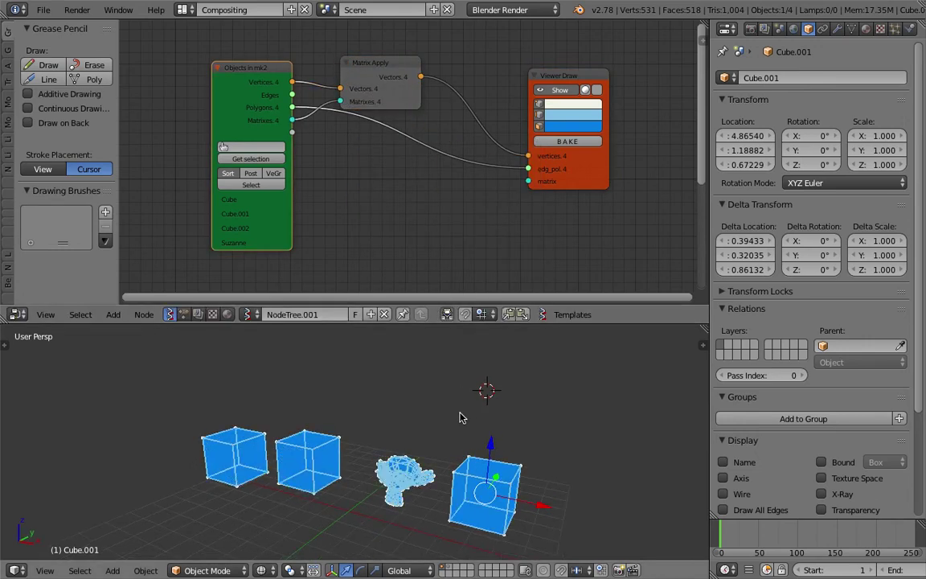
# - Switch the 3D view to solid shading and try another seed on the Random Vector node
pyautogui.press('z')
pyautogui.scroll(-2, 423, 249)
pyautogui.moveTo(419, 247)
pyautogui.mouseDown(button='middle')
pyautogui.moveTo(401, 159)
pyautogui.moveTo(406, 66)
pyautogui.mouseUp(button='middle')
pyautogui.scroll(4, 392, 150)
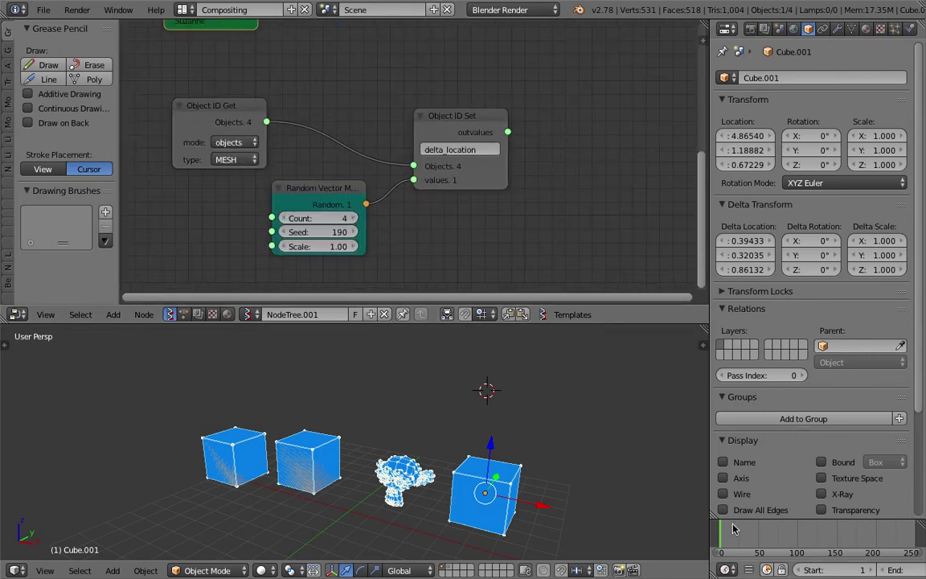
pyautogui.moveTo(759, 540); pyautogui.dragTo(760, 539)
pyautogui.moveTo(323, 232); pyautogui.dragTo(344, 232)
# - Play the animation while varying the Random Vector seed, settle on seed 231, and stop playback
pyautogui.scroll(-4, 825, 574)
pyautogui.scroll(-2, 836, 571)
pyautogui.click(886, 570)
pyautogui.moveTo(325, 236); pyautogui.dragTo(651, 420)
pyautogui.moveTo(331, 219); pyautogui.dragTo(257, 219)
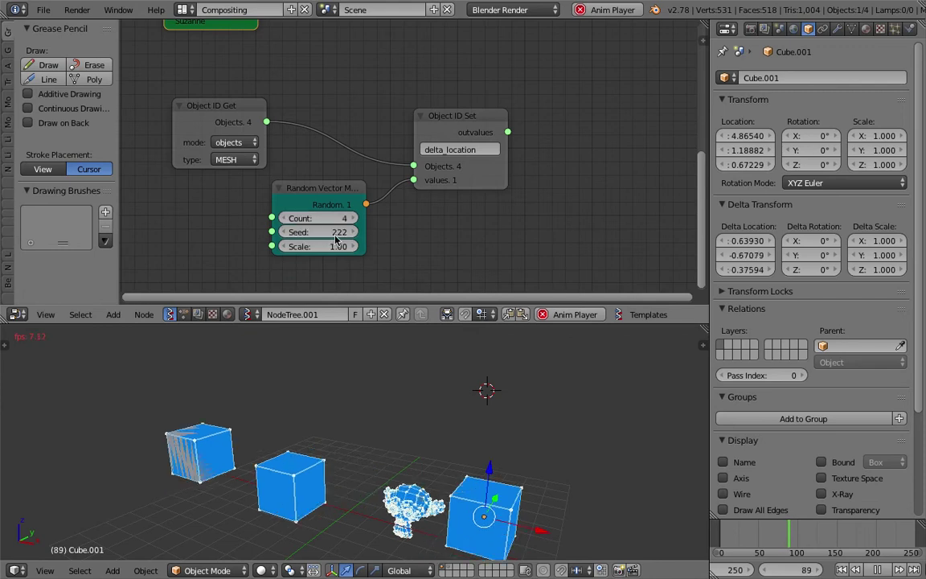
pyautogui.moveTo(330, 233); pyautogui.dragTo(350, 233)
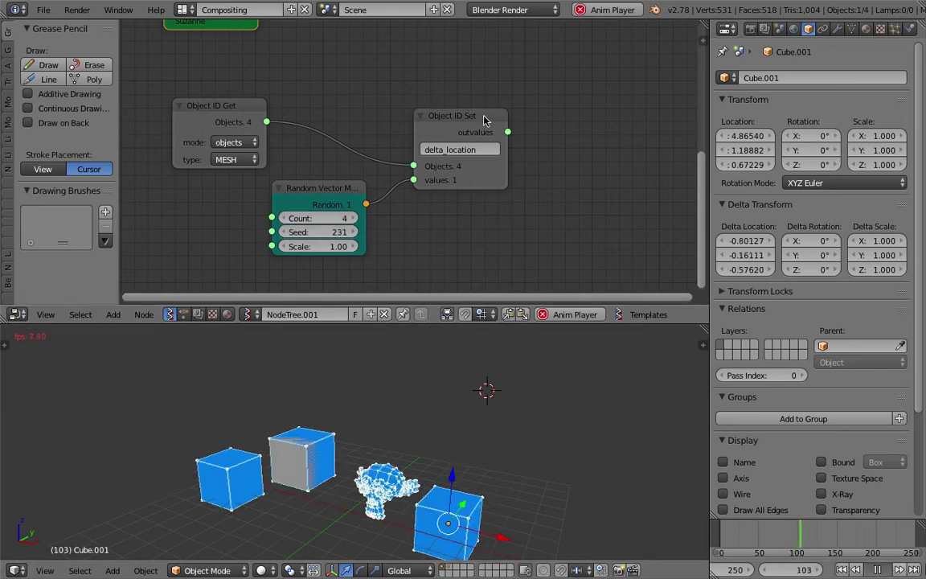
pyautogui.click(878, 569)
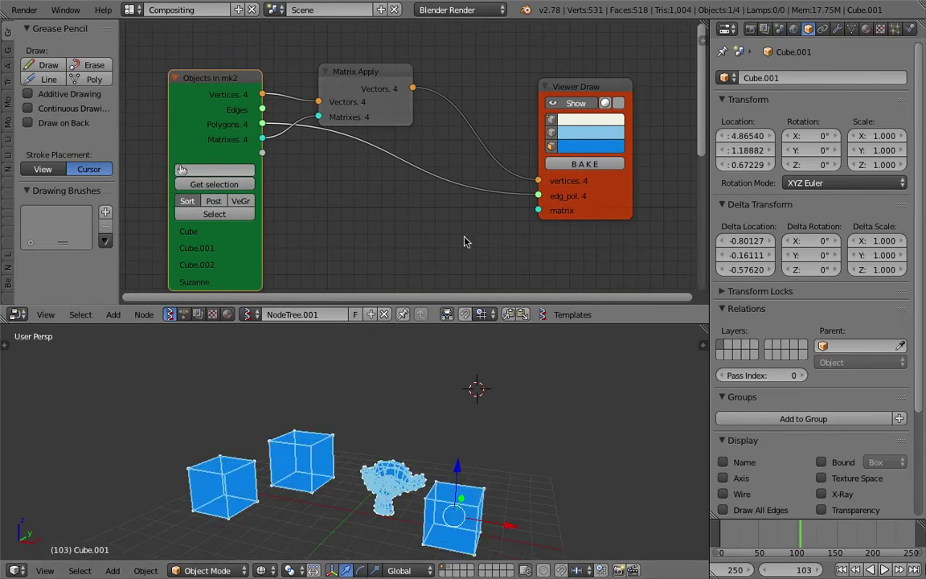
# - Insert a Randomize input vertices node between Matrix Apply and Viewer Draw
pyautogui.moveTo(492, 160); pyautogui.dragTo(473, 155, button='middle')
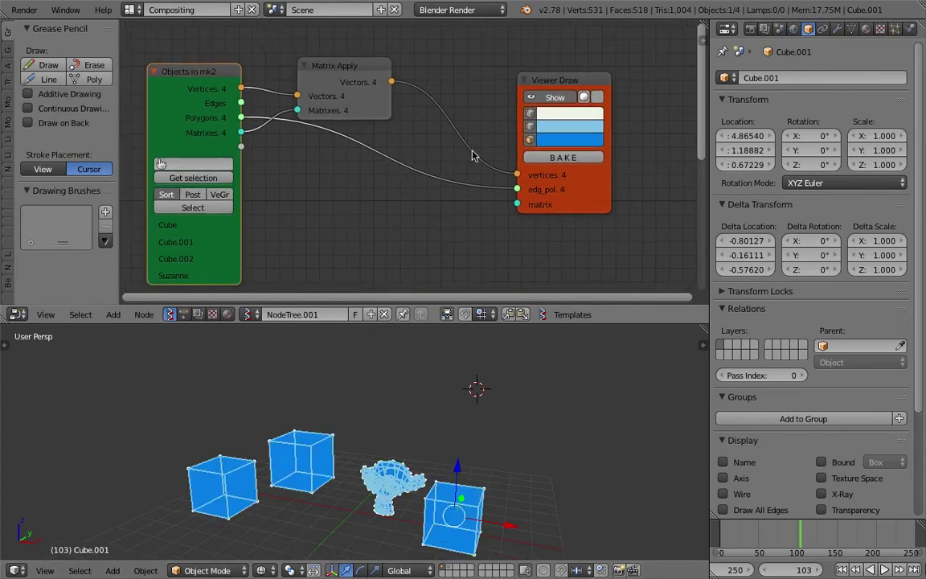
pyautogui.hotkey('shift', 'a')
pyautogui.click(528, 65)
pyautogui.write('randopm')
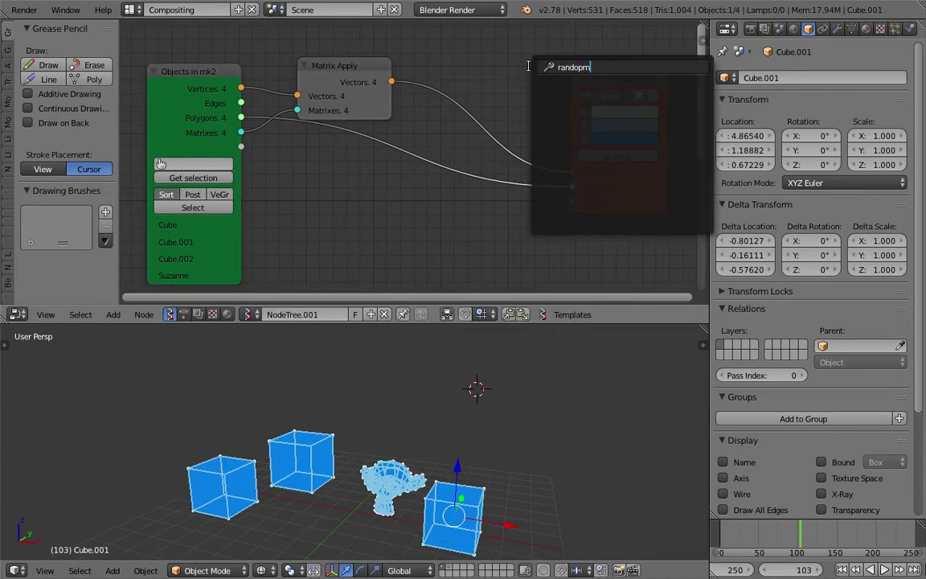
pyautogui.press('Down')
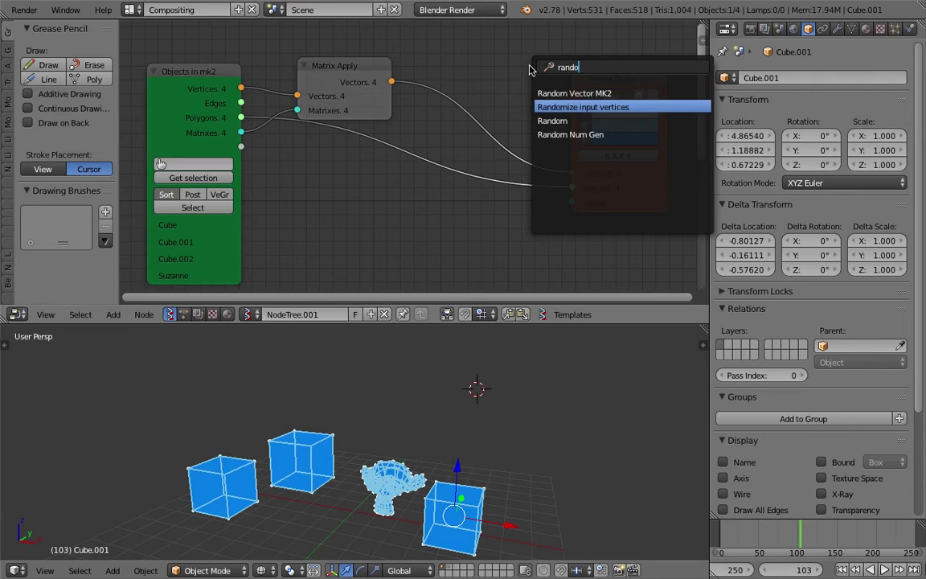
pyautogui.press('Return')
pyautogui.click(442, 60)
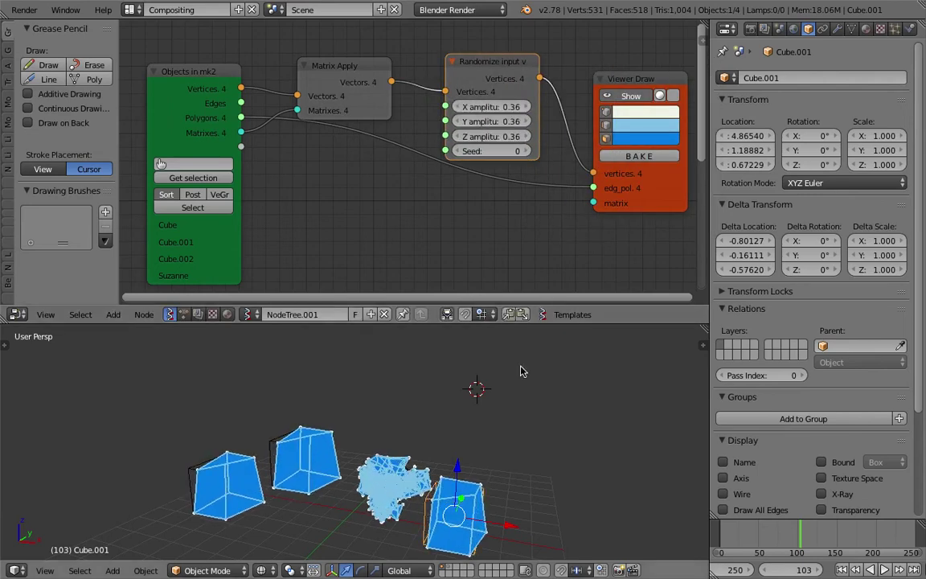
# - Set the seed of Randomize input vertices to 61, rearranging the neighbouring nodes and widening the node editor
pyautogui.moveTo(489, 151); pyautogui.dragTo(557, 151)
pyautogui.moveTo(462, 463)
pyautogui.mouseDown(button='middle')
pyautogui.moveTo(492, 467)
pyautogui.moveTo(467, 463)
pyautogui.mouseUp(button='middle')
pyautogui.moveTo(487, 62); pyautogui.dragTo(498, 38)
pyautogui.moveTo(341, 78); pyautogui.dragTo(347, 58)
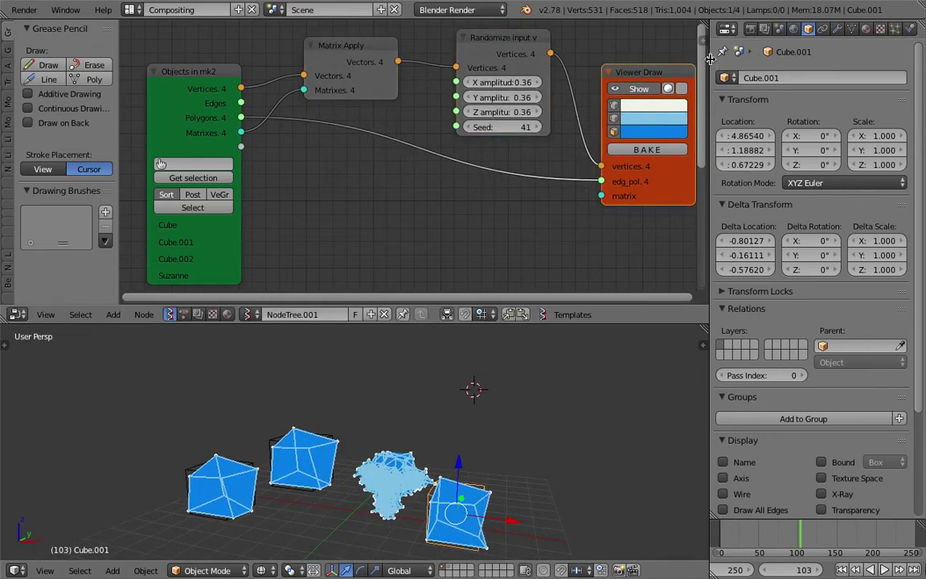
pyautogui.moveTo(709, 59); pyautogui.dragTo(738, 61)
pyautogui.moveTo(518, 127); pyautogui.dragTo(551, 127)
# - Add a Range Int node below Matrix Apply
pyautogui.moveTo(374, 194); pyautogui.dragTo(372, 182, button='middle')
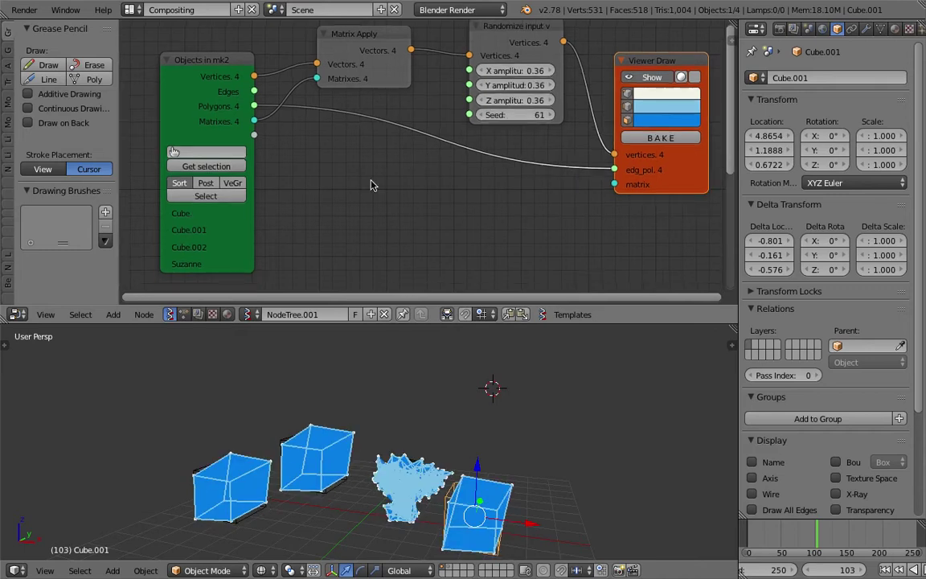
pyautogui.hotkey('shift', 'a')
pyautogui.click(369, 181)
pyautogui.write('range i')
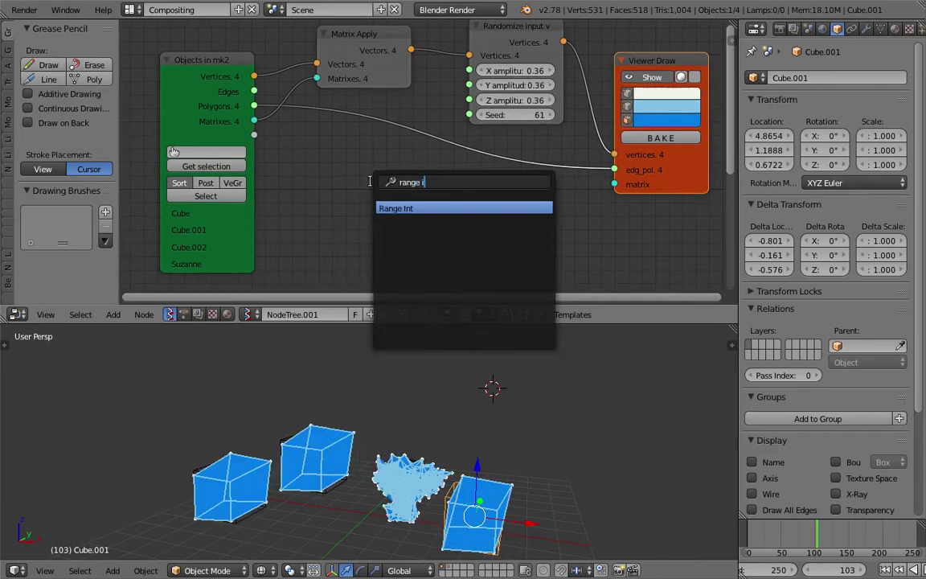
pyautogui.press('Return')
pyautogui.click(337, 177)
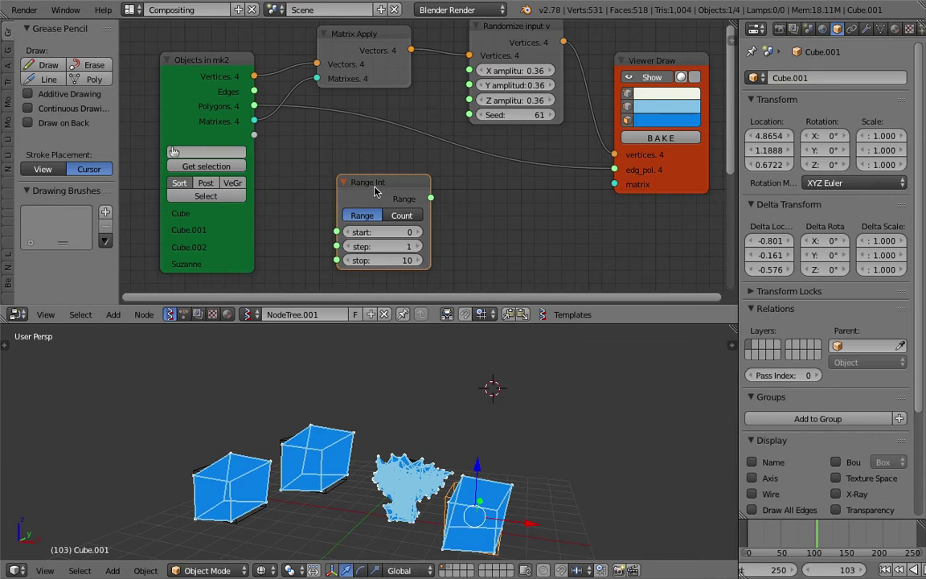
pyautogui.moveTo(373, 186); pyautogui.dragTo(376, 182)
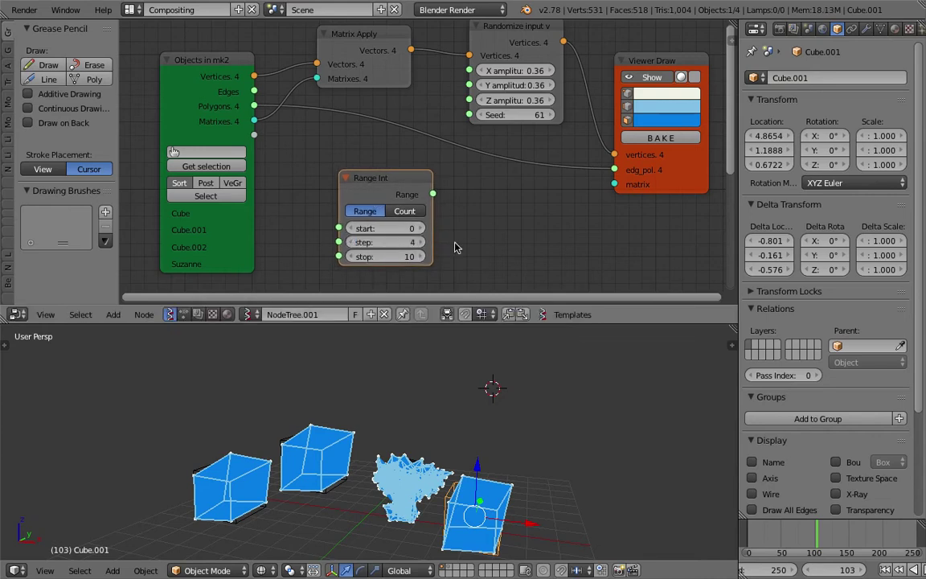
# - Set Range Int to Count mode with step 1 and count 4, and link its Range output to the Randomize node's Seed
pyautogui.click(405, 211)
pyautogui.click(408, 256)
pyautogui.write('4')
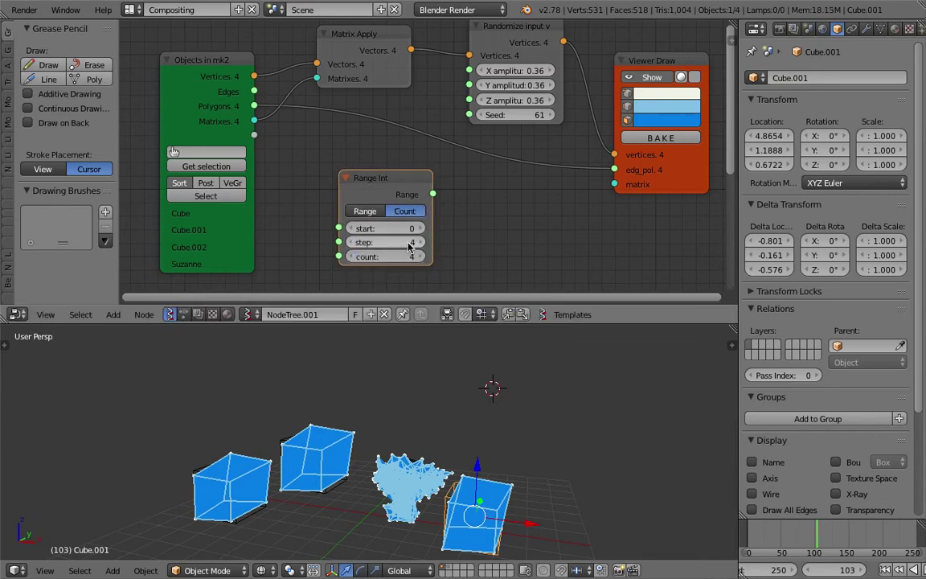
pyautogui.moveTo(437, 194); pyautogui.dragTo(468, 115)
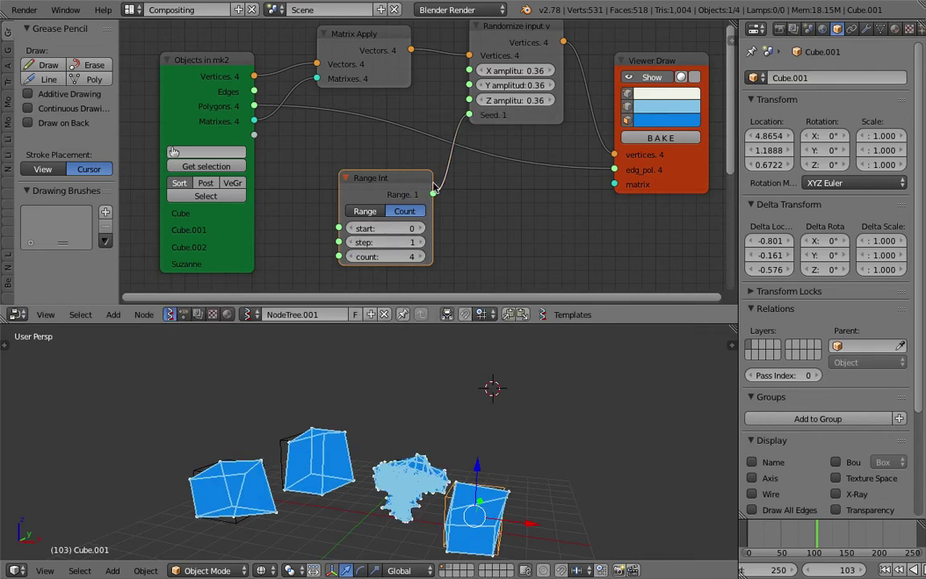
# - Set the Range Int start value to -64 and switch the 3D view to solid shading
pyautogui.moveTo(393, 231); pyautogui.dragTo(290, 232)
pyautogui.press('z')
pyautogui.moveTo(478, 463)
pyautogui.mouseDown(button='middle')
pyautogui.moveTo(505, 462)
pyautogui.moveTo(467, 466)
pyautogui.mouseUp(button='middle')
# - Toggle the Viewer Draw display to compare, leave it hidden, and move the node just below the Randomize node
pyautogui.click(651, 77)
pyautogui.click(651, 78)
pyautogui.click(651, 78)
pyautogui.click(651, 77)
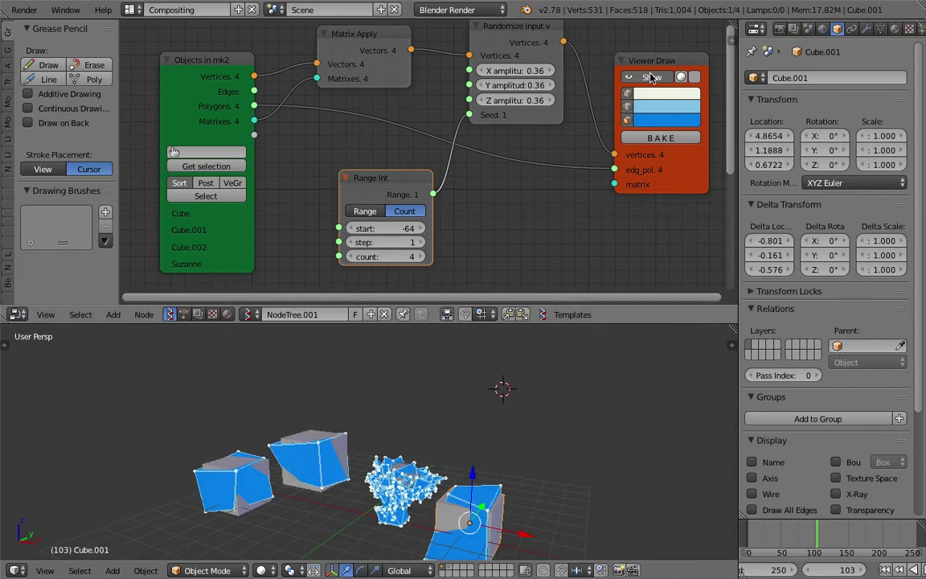
pyautogui.click(641, 78)
pyautogui.moveTo(653, 66); pyautogui.dragTo(588, 123)
# - Add a Viewer BMeshMK2 node beside the Viewer Draw node
pyautogui.moveTo(454, 114); pyautogui.dragTo(269, 115, button='middle')
pyautogui.scroll(-1, 269, 115)
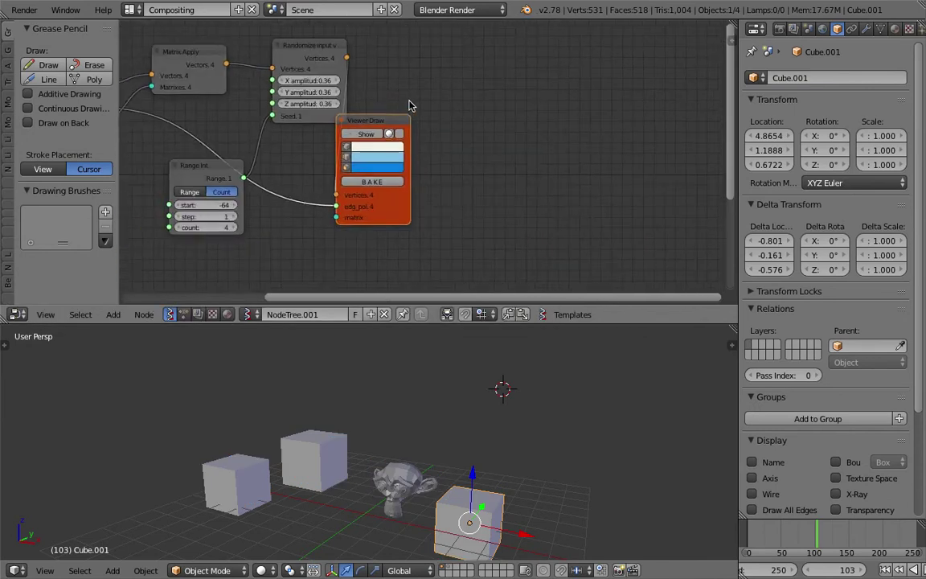
pyautogui.moveTo(409, 105); pyautogui.dragTo(420, 115, button='middle')
pyautogui.hotkey('shift', 'a')
pyautogui.click(480, 87)
pyautogui.write('bmesh')
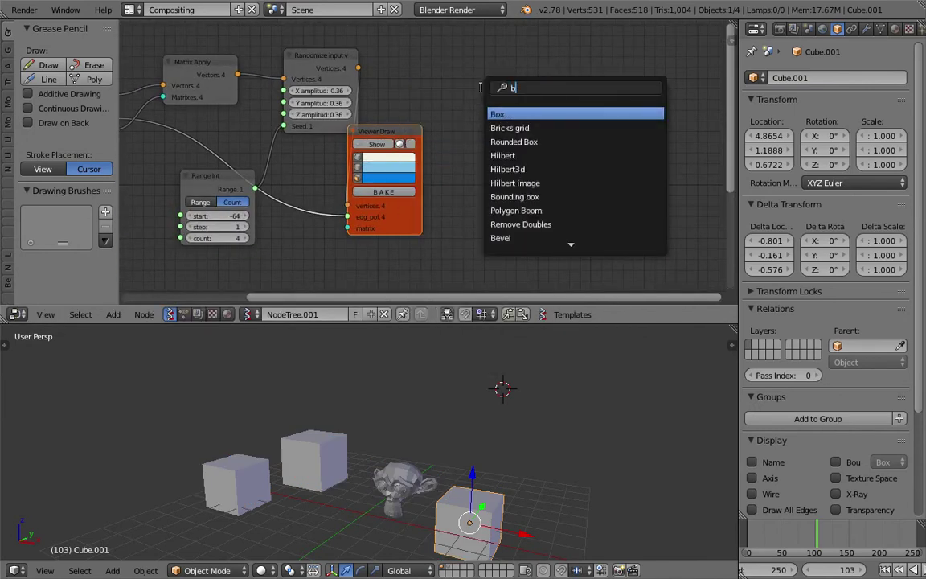
pyautogui.press('Return')
pyautogui.click(435, 82)
# - Link the randomized vertices and the Polygons output of Objects in mk2 to Viewer BMeshMK2's vertices and faces inputs
pyautogui.moveTo(361, 70); pyautogui.dragTo(488, 187)
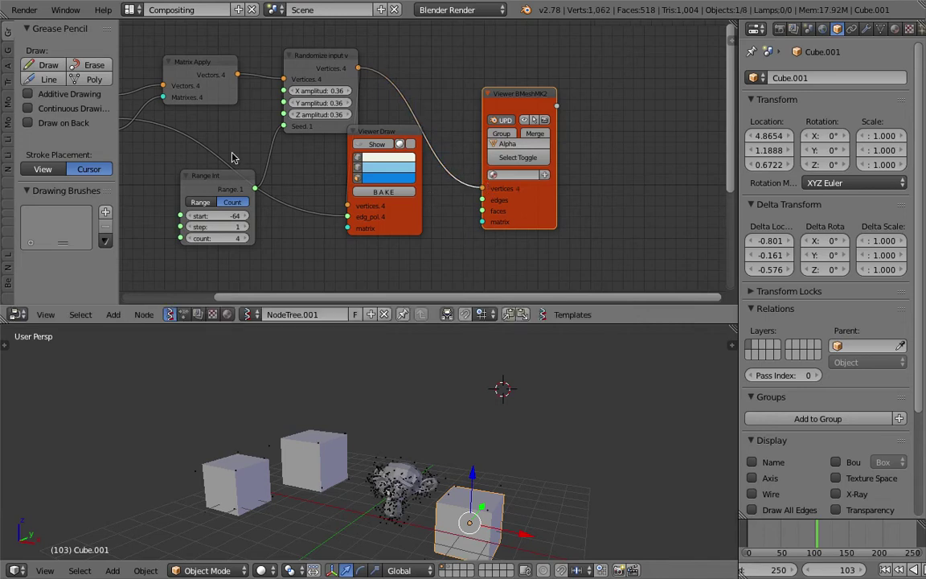
pyautogui.scroll(-1, 269, 151)
pyautogui.moveTo(180, 125); pyautogui.dragTo(494, 202)
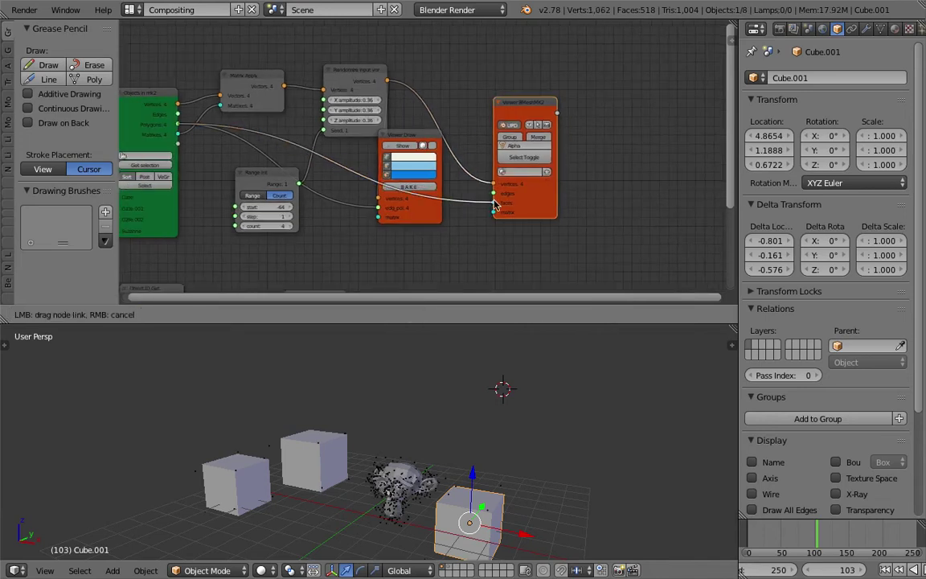
# - Select the distorted monkey mesh and examine the generated meshes from several angles
pyautogui.moveTo(550, 408); pyautogui.dragTo(513, 411, button='middle')
pyautogui.rightClick(503, 483)
pyautogui.moveTo(491, 474); pyautogui.dragTo(450, 432, button='middle')
pyautogui.rightClick(450, 432)
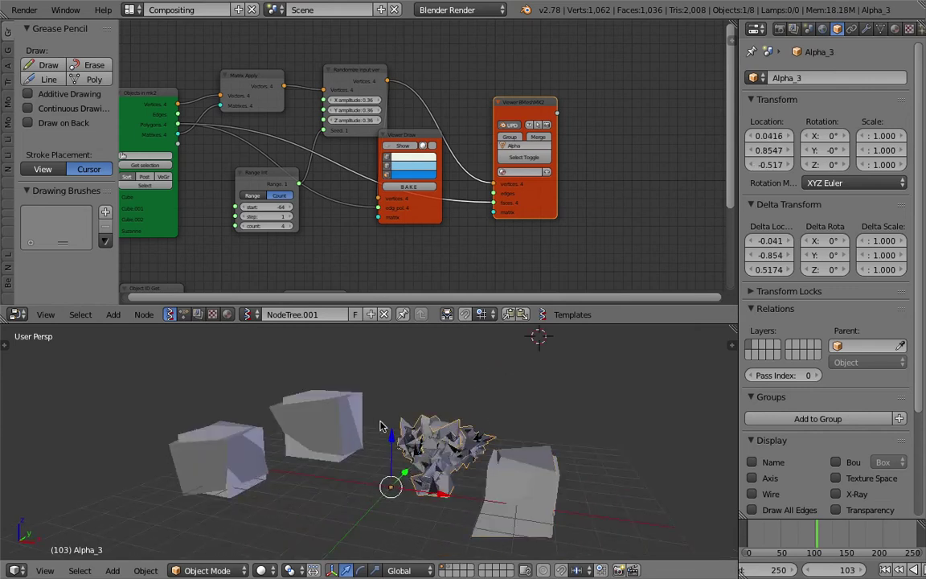
pyautogui.moveTo(488, 391); pyautogui.dragTo(504, 414, button='middle')
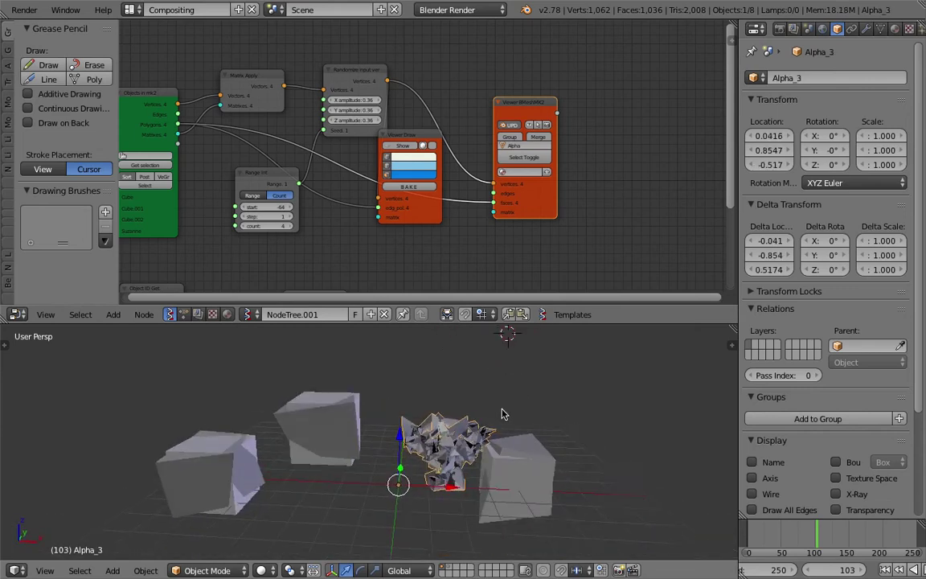
pyautogui.moveTo(592, 481); pyautogui.dragTo(588, 481, button='middle')
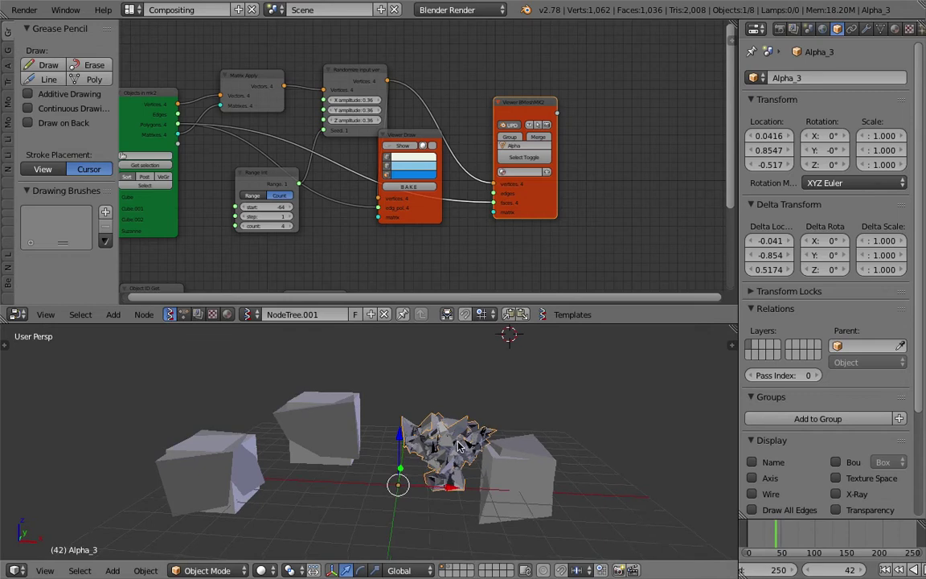
# - Box-select the whole node chain from Objects in mk2 to Viewer BMeshMK2
pyautogui.scroll(-2, 331, 80)
pyautogui.moveTo(329, 73); pyautogui.dragTo(381, 54, button='middle')
pyautogui.press('a')
pyautogui.scroll(1, 350, 111)
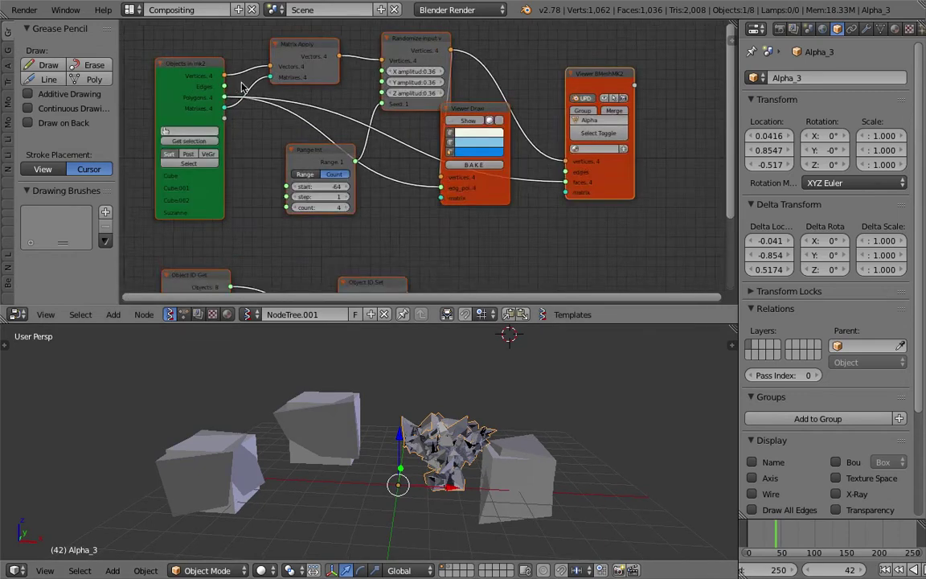
pyautogui.moveTo(350, 111); pyautogui.dragTo(371, 143, button='middle')
pyautogui.press('b')
pyautogui.moveTo(189, 59); pyautogui.dragTo(656, 252)
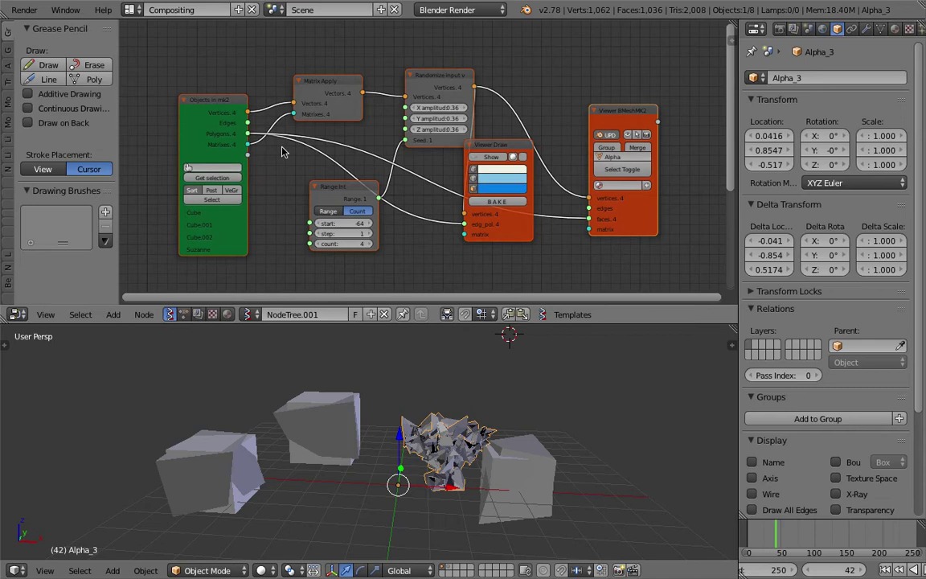
pyautogui.moveTo(540, 444); pyautogui.dragTo(524, 446, button='middle')
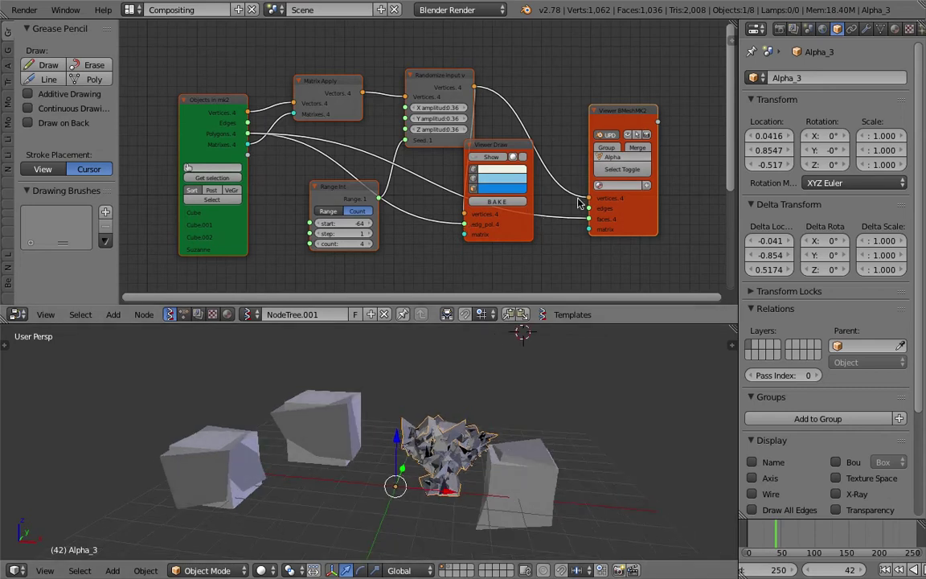
# - Delete the selected node chain from Objects in mk2 to Viewer BMeshMK2
pyautogui.moveTo(524, 168); pyautogui.dragTo(527, 161, button='middle')
pyautogui.press('x')
pyautogui.press('Home')
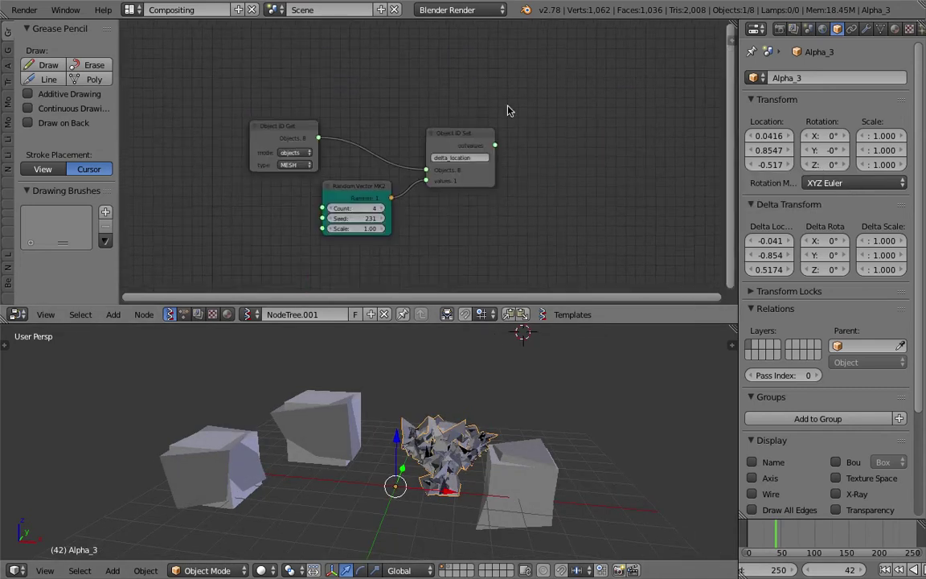
# - Go to frame 58 and inspect the leftover distorted cube and monkey meshes by selecting them in the 3D view
pyautogui.click(787, 544)
pyautogui.scroll(2, 582, 484)
pyautogui.rightClick(590, 461)
pyautogui.moveTo(546, 471); pyautogui.dragTo(539, 472, button='middle')
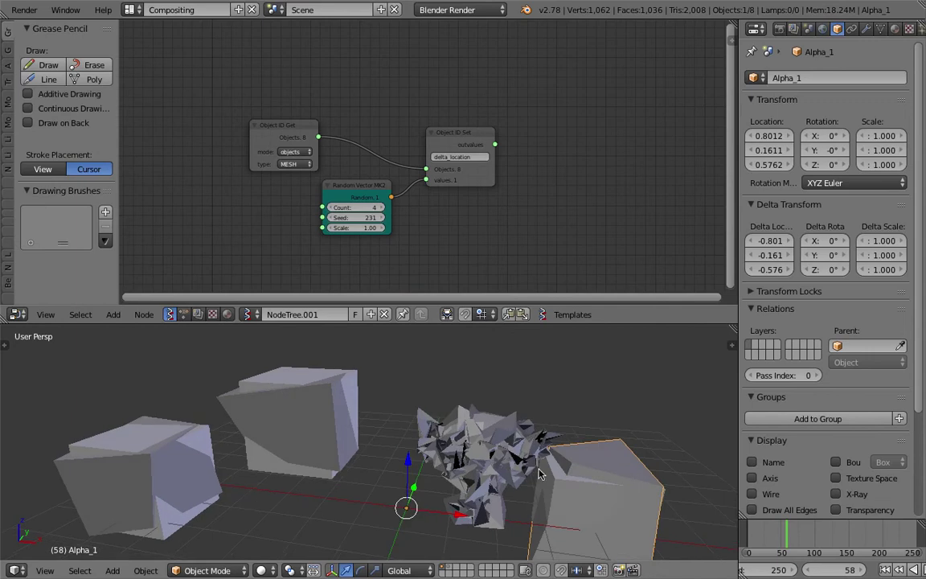
pyautogui.rightClick(504, 466)
pyautogui.scroll(-1, 497, 465)
pyautogui.scroll(-1, 498, 465)
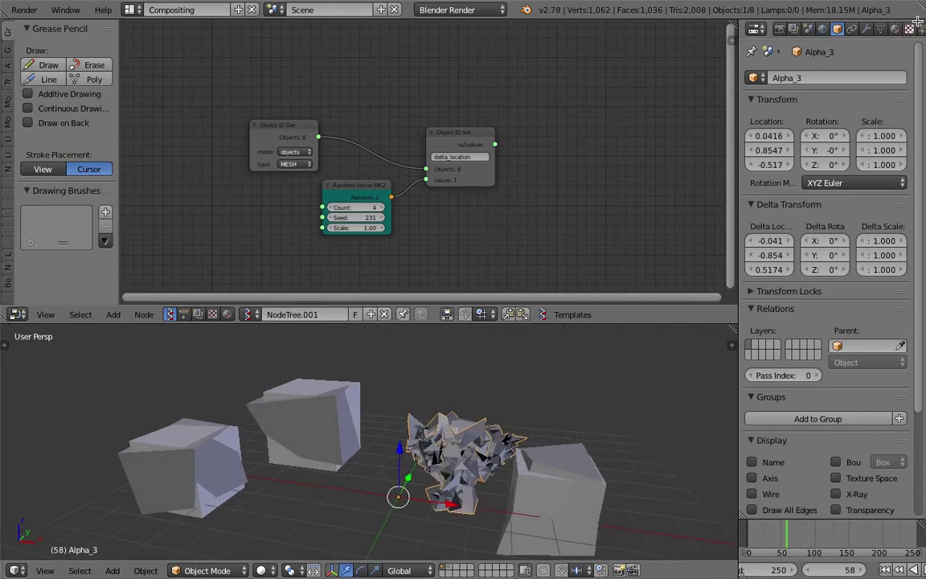
# - Split the properties area and turn its upper part into an Outliner showing the scene's objects
pyautogui.moveTo(921, 24); pyautogui.dragTo(917, 170)
pyautogui.click(755, 28)
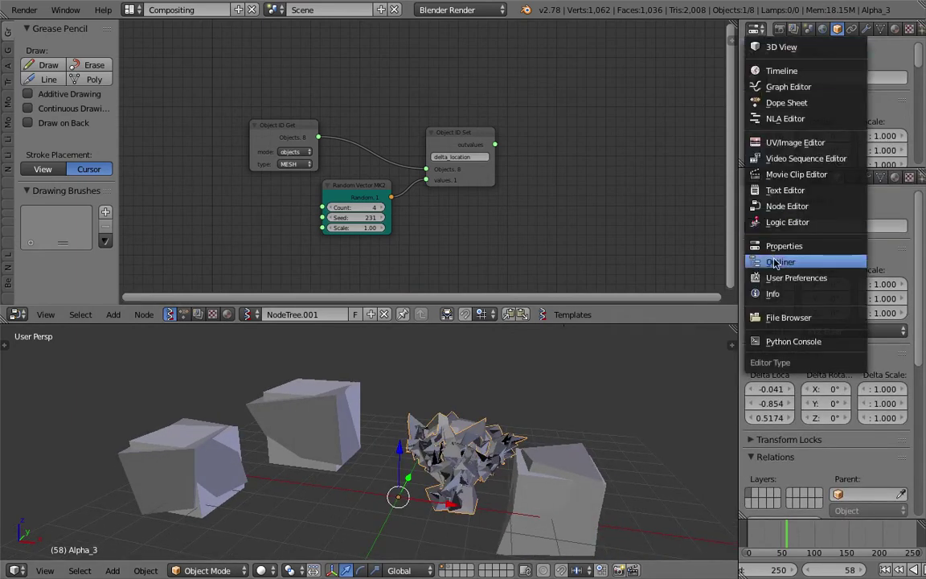
pyautogui.click(774, 260)
pyautogui.scroll(-2, 815, 114)
pyautogui.scroll(1, 818, 102)
# - Go through the generated Alpha meshes in the Outliner one by one, and deselect everything
pyautogui.click(803, 76)
pyautogui.click(806, 61)
pyautogui.click(803, 50)
pyautogui.click(798, 60)
pyautogui.click(798, 74)
pyautogui.click(798, 89)
pyautogui.press('a')
pyautogui.click(660, 393)
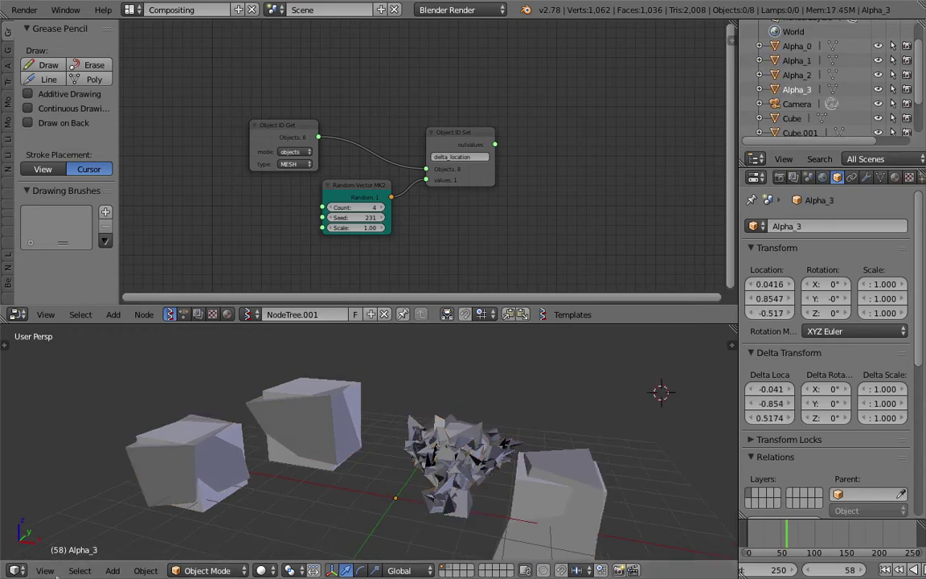
pyautogui.click(80, 570)
pyautogui.moveTo(148, 441)
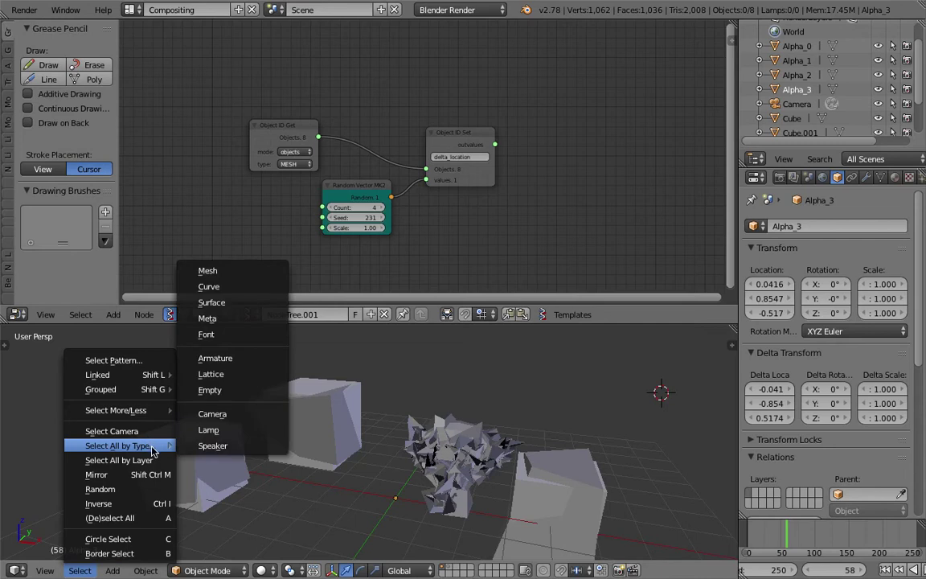
pyautogui.click(143, 361)
pyautogui.click(281, 389)
pyautogui.press('a')
pyautogui.press('a')
pyautogui.press('a')
# - Select all objects matching the pattern Alpha* and delete them
pyautogui.click(79, 569)
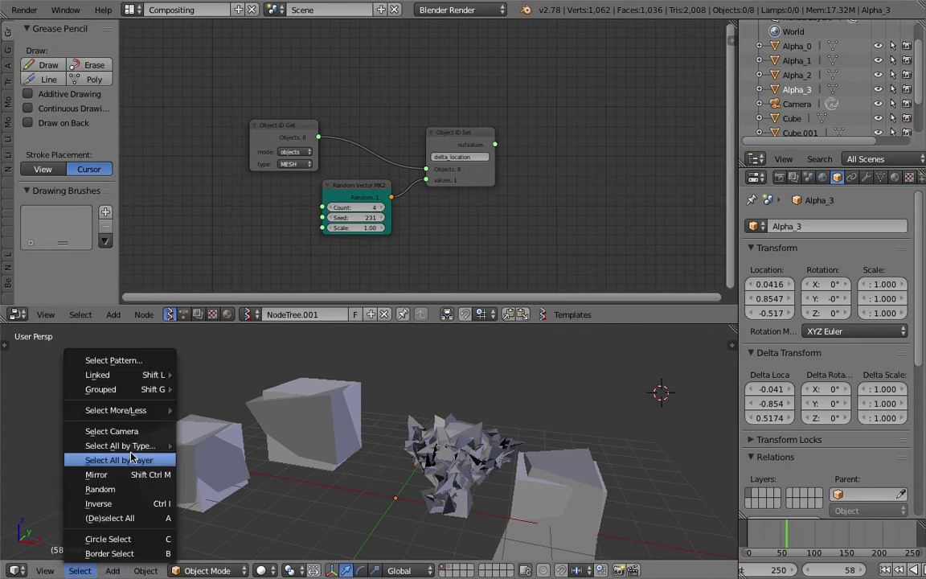
pyautogui.click(125, 359)
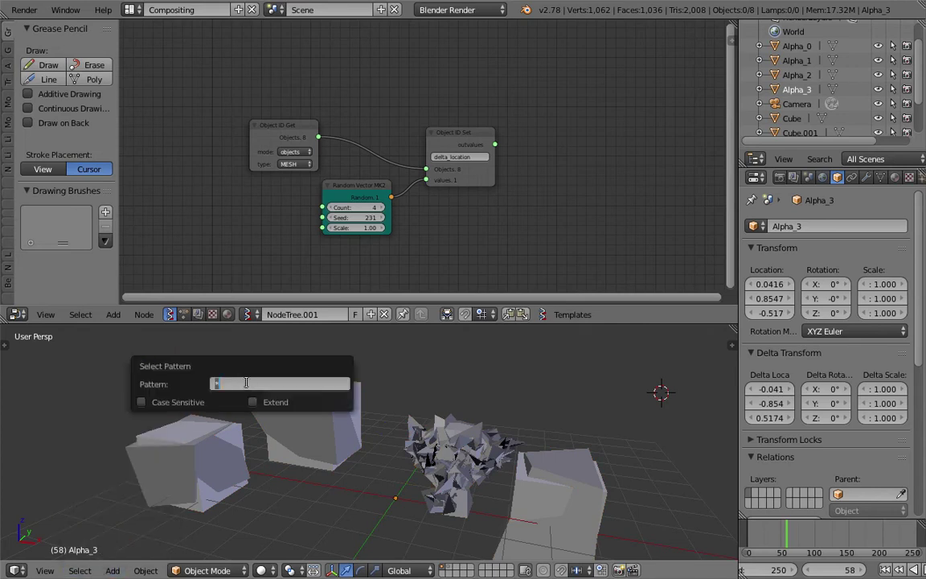
pyautogui.press('Return')
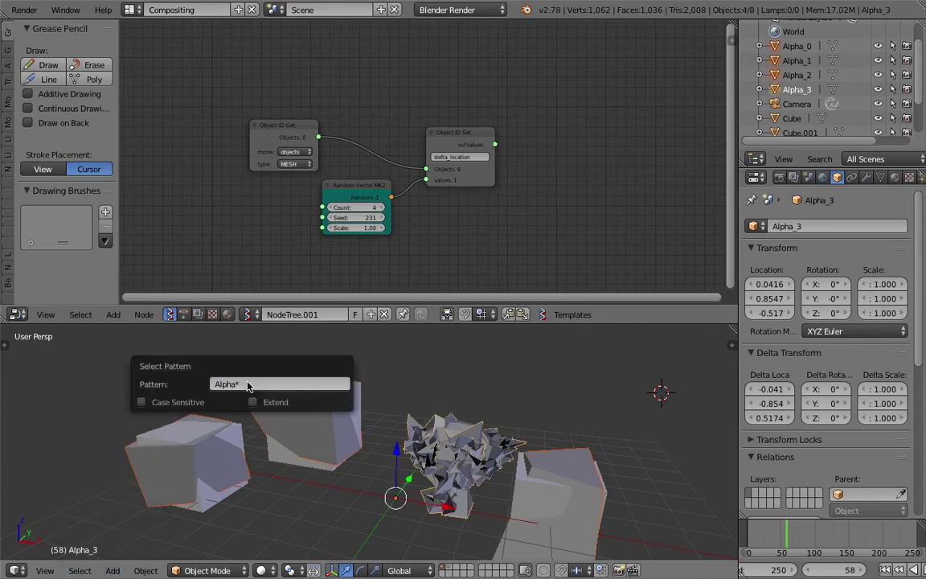
pyautogui.press('Delete')
pyautogui.moveTo(496, 386); pyautogui.dragTo(503, 388, button='middle')
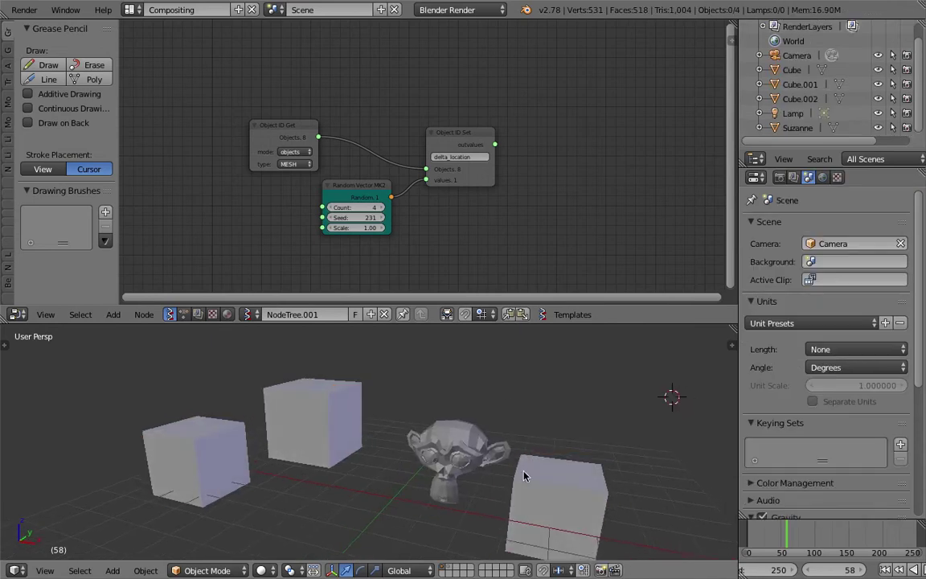
# - Inspect the remaining original cubes and monkey by selecting each in turn, ending on Cube.001
pyautogui.rightClick(529, 480)
pyautogui.rightClick(447, 462)
pyautogui.rightClick(334, 429)
pyautogui.rightClick(235, 451)
pyautogui.rightClick(319, 437)
pyautogui.rightClick(534, 490)
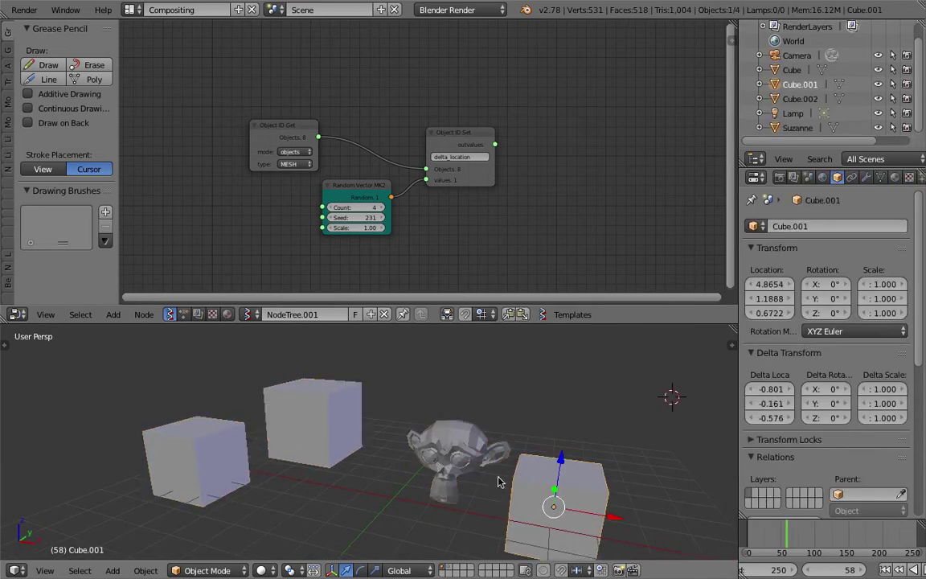
pyautogui.scroll(3, 499, 488)
pyautogui.scroll(-1, 435, 200)
pyautogui.scroll(-2, 617, 426)
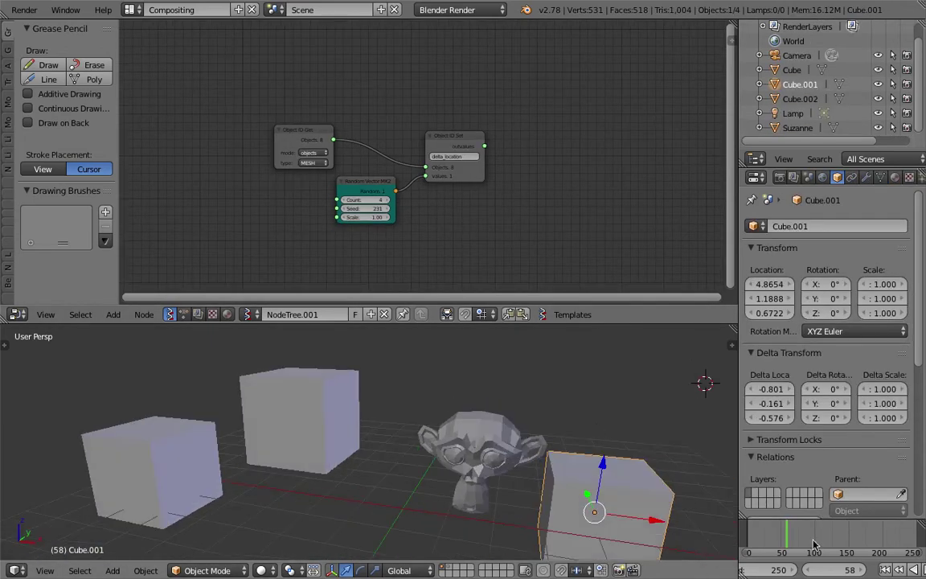
# - Run the animation briefly and move the Object ID Get node further away from Object ID Set
pyautogui.click(897, 570)
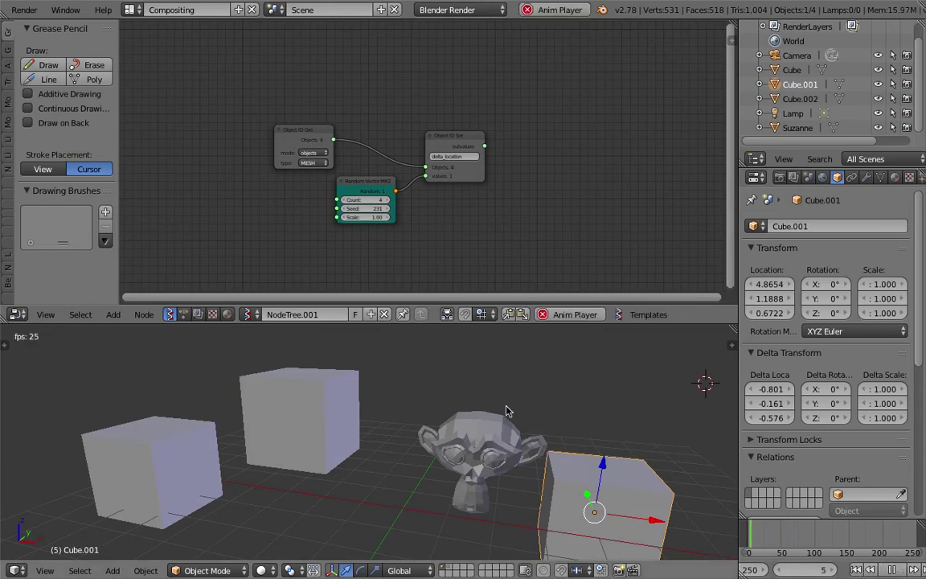
pyautogui.scroll(1, 463, 396)
pyautogui.scroll(3, 276, 166)
pyautogui.moveTo(283, 133); pyautogui.dragTo(256, 126)
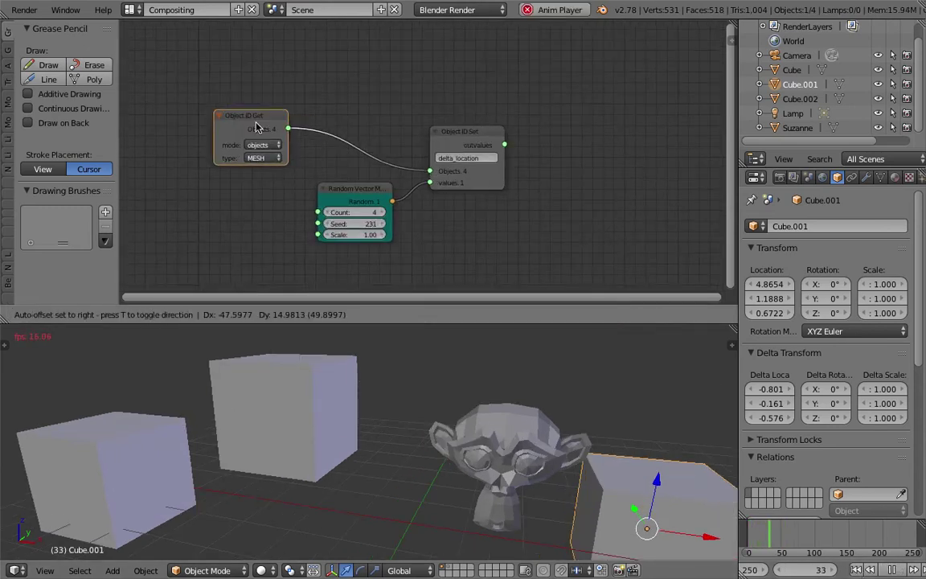
pyautogui.scroll(2, 196, 130)
pyautogui.scroll(1, 220, 107)
pyautogui.moveTo(260, 136); pyautogui.dragTo(270, 156, button='middle')
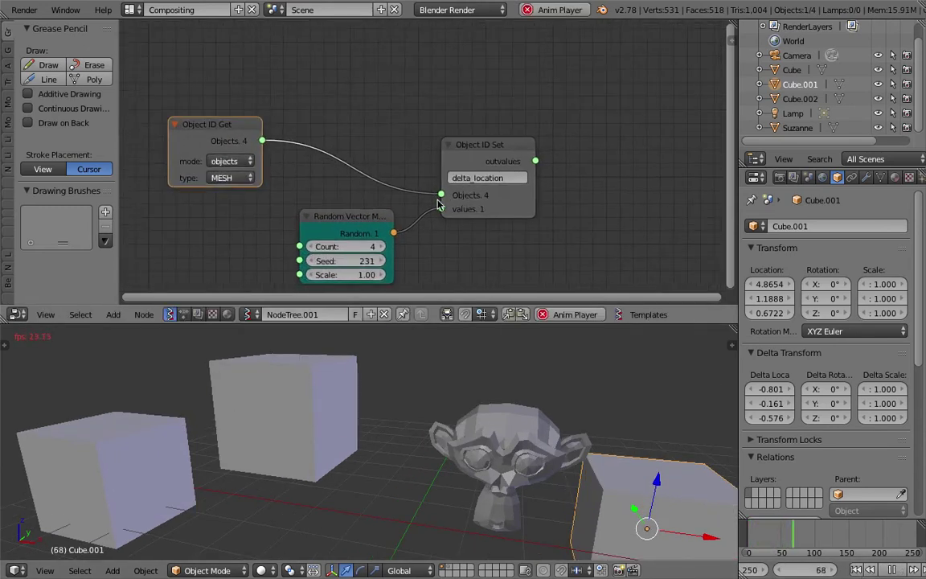
pyautogui.click(889, 569)
# - Add an Object ID Filter node and insert it into the link between Object ID Get and Object ID Set
pyautogui.press('space')
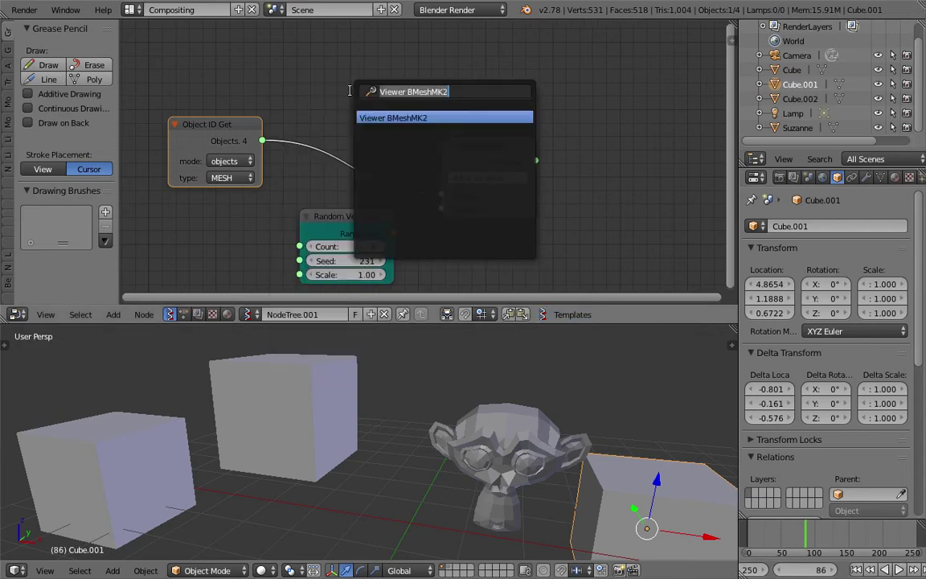
pyautogui.write('object fil')
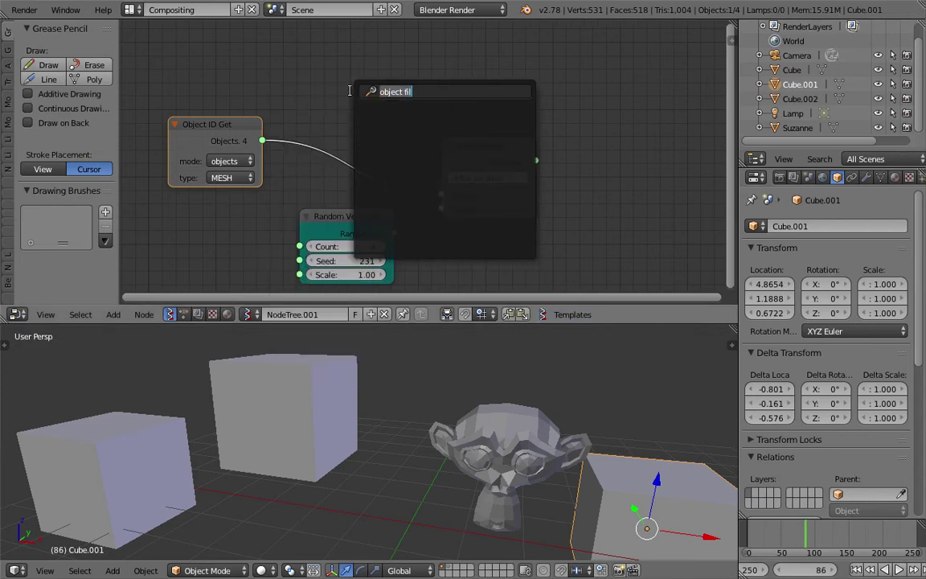
pyautogui.press('BackSpace')
pyautogui.write('object id')
pyautogui.press('Down')
pyautogui.press('Down')
pyautogui.press('Down')
pyautogui.press('Down')
pyautogui.press('Down')
pyautogui.press('Down')
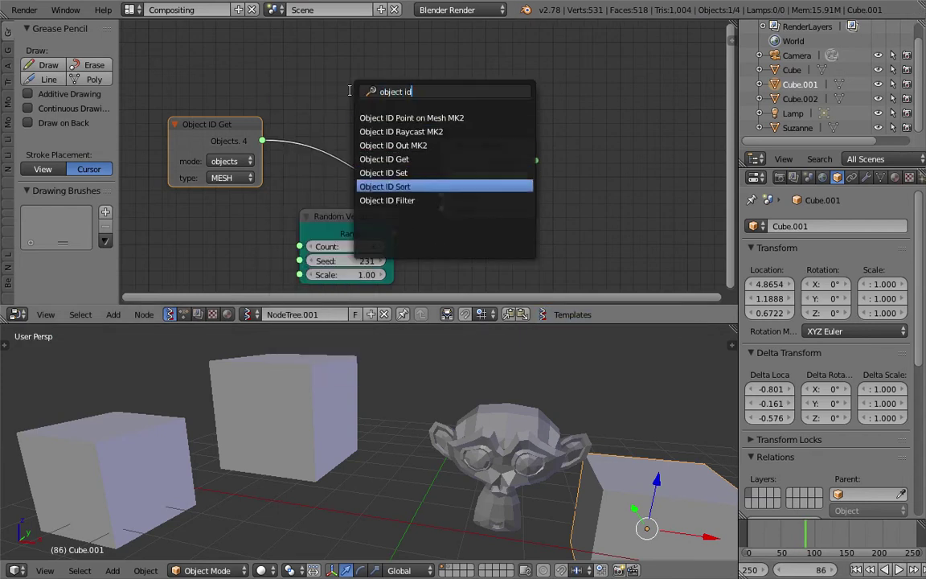
pyautogui.press('Return')
pyautogui.click(334, 94)
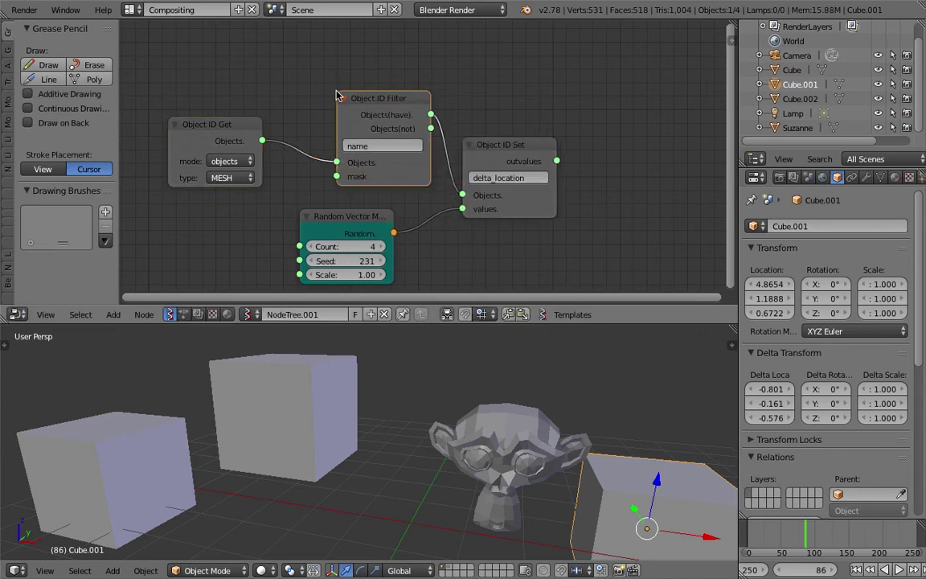
# - Set the Object ID Filter name to Cube
pyautogui.scroll(3, 346, 150)
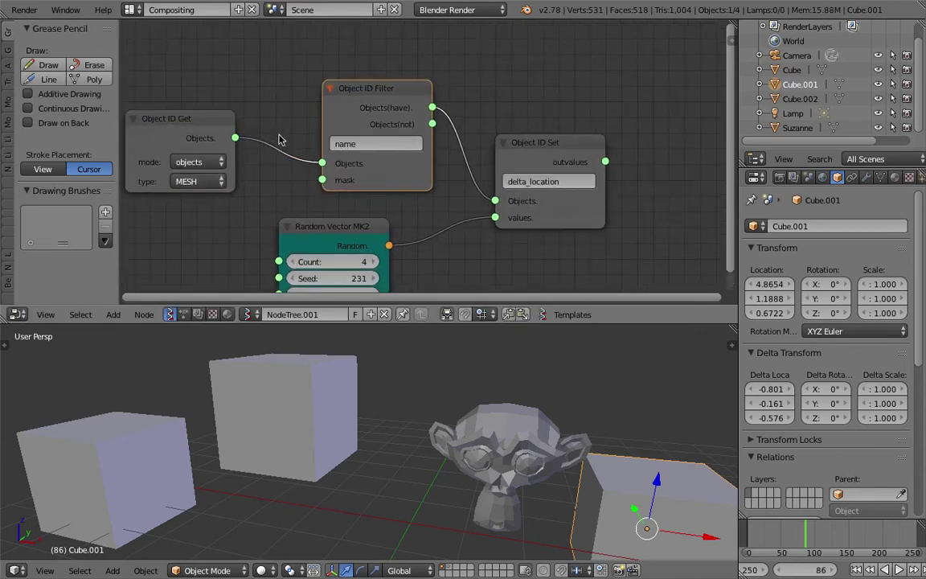
pyautogui.scroll(1, 368, 152)
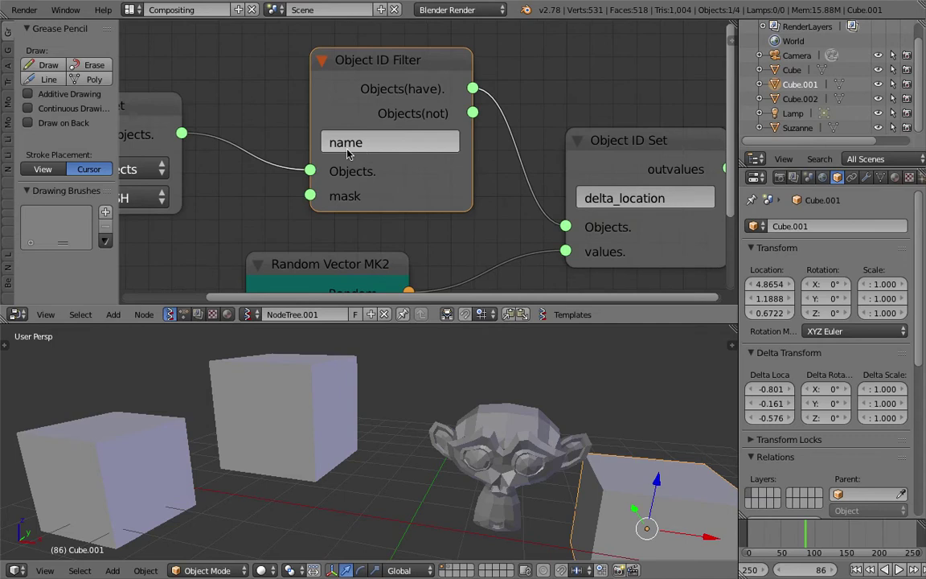
pyautogui.click(346, 143)
pyautogui.write('C')
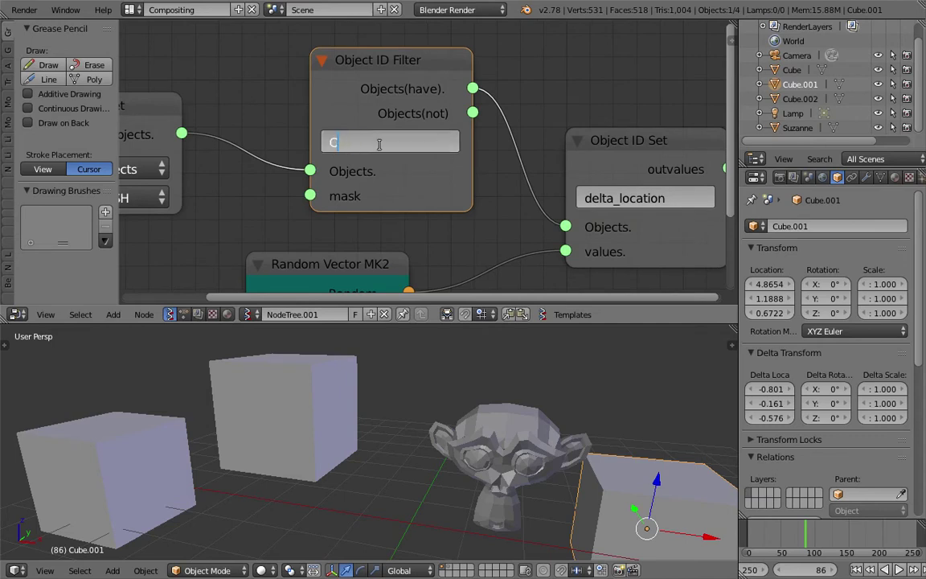
pyautogui.write('ube')
pyautogui.press('Return')
pyautogui.moveTo(343, 154); pyautogui.dragTo(416, 157, button='middle')
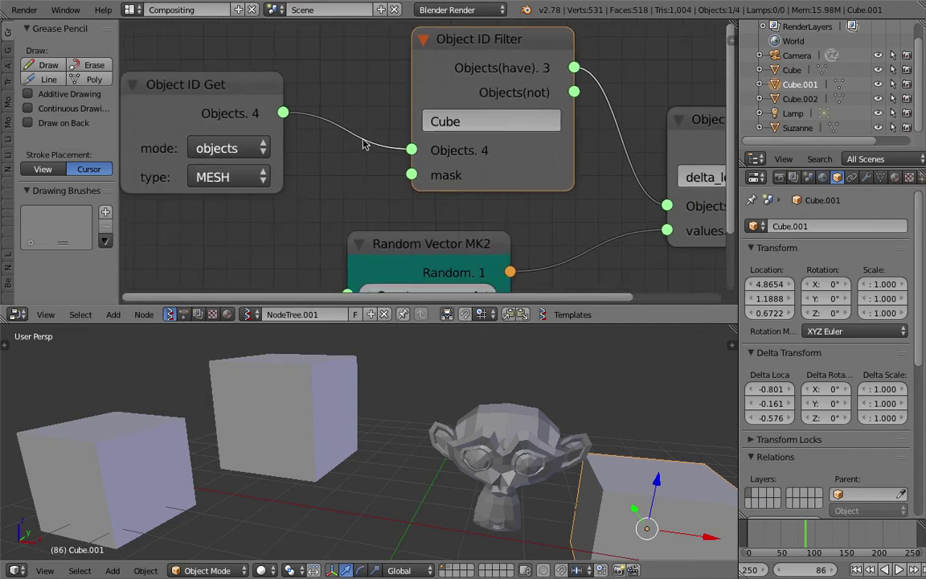
# - Enlarge the timeline area and start playing the animation with the filtered node setup
pyautogui.scroll(-1, 450, 145)
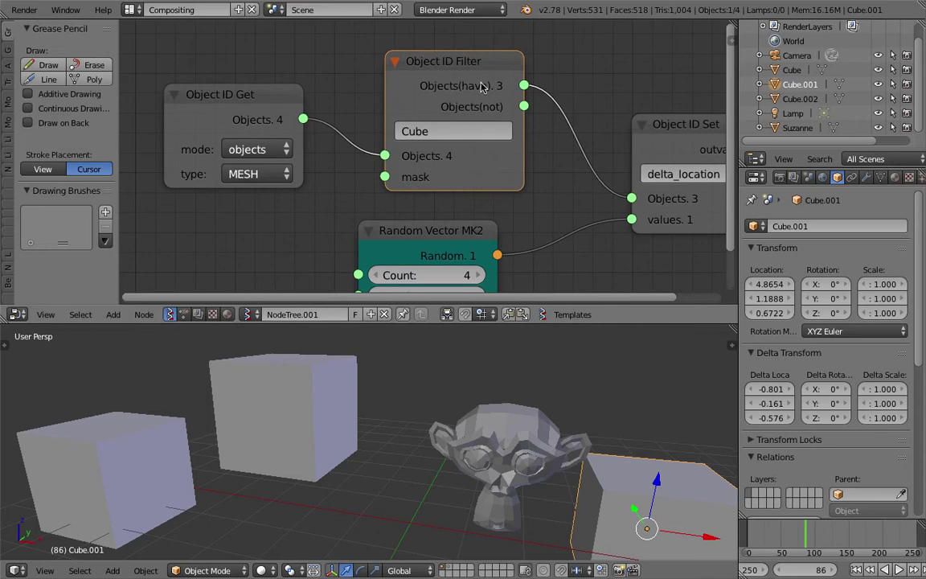
pyautogui.scroll(1, 446, 84)
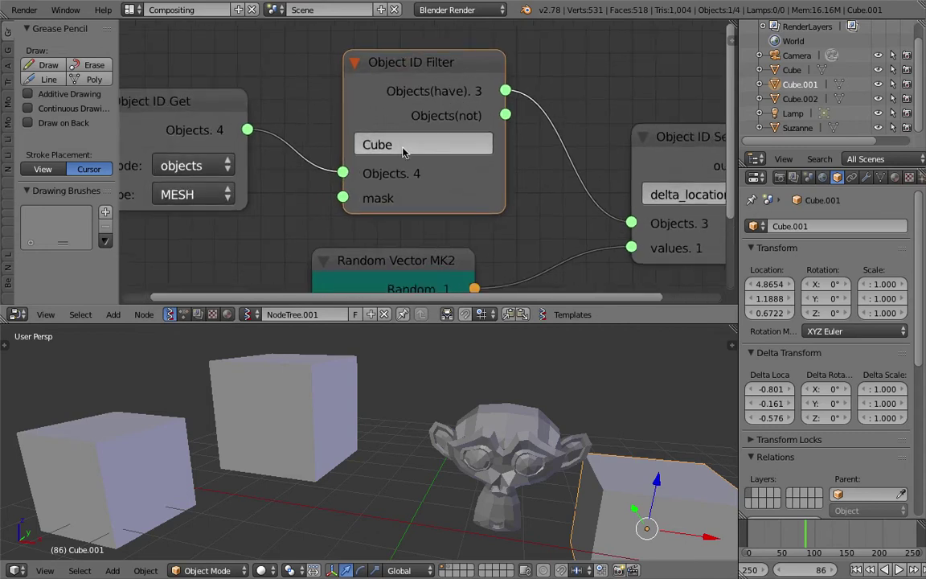
pyautogui.moveTo(409, 106); pyautogui.dragTo(392, 98, button='middle')
pyautogui.scroll(-2, 410, 116)
pyautogui.moveTo(492, 159); pyautogui.dragTo(448, 139, button='middle')
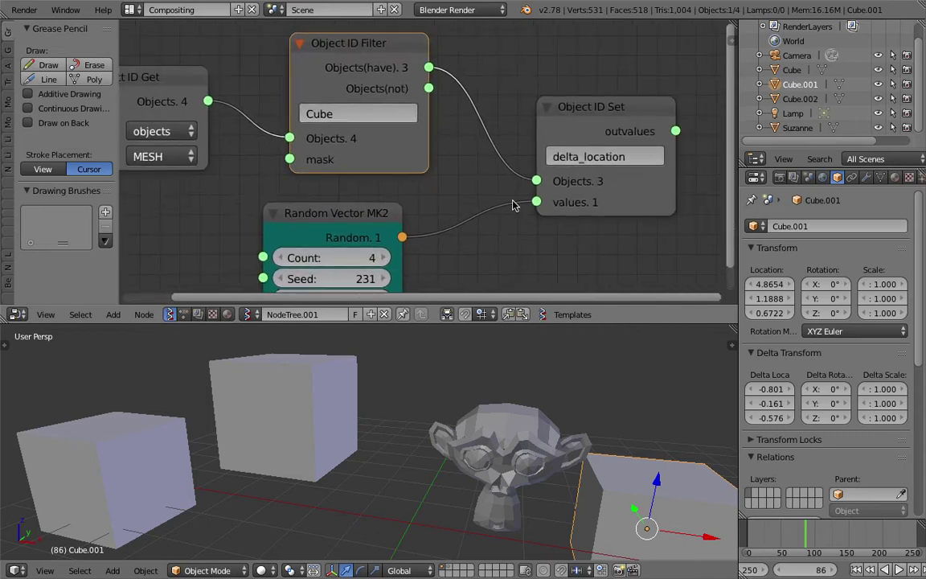
pyautogui.scroll(-2, 552, 437)
pyautogui.moveTo(775, 521); pyautogui.dragTo(769, 465)
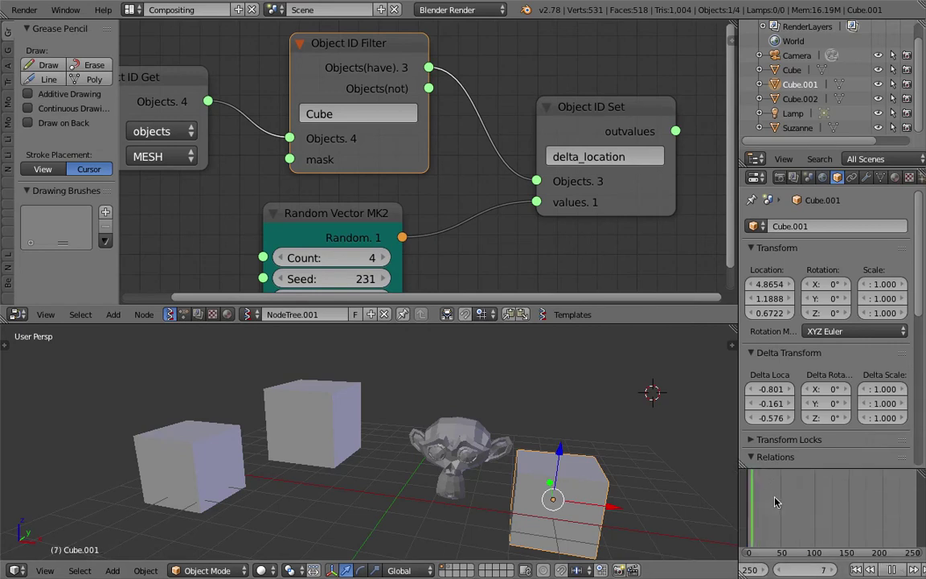
pyautogui.click(900, 568)
# - Stop the playback and raise the Random Vector MK2 seed to 253
pyautogui.moveTo(387, 178); pyautogui.dragTo(399, 138, button='middle')
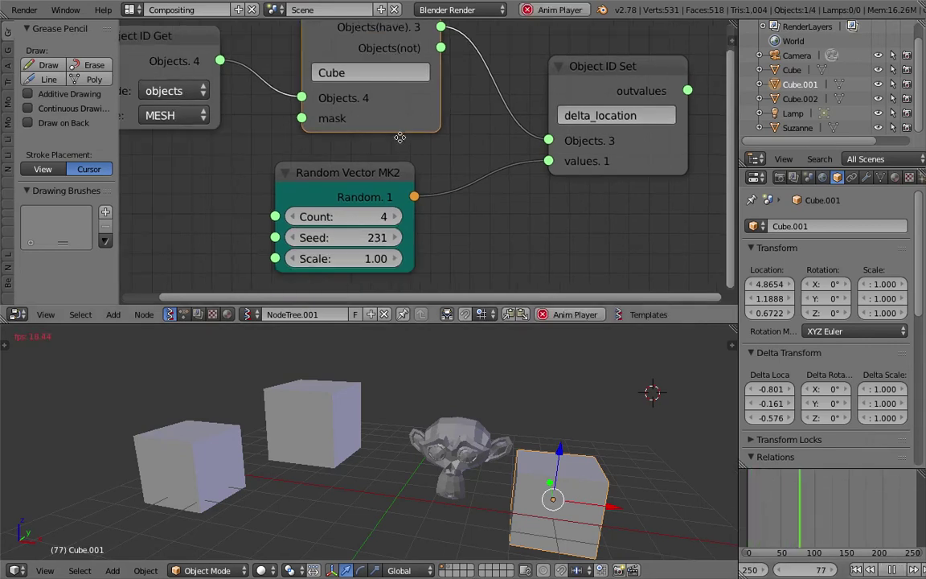
pyautogui.press('Escape')
pyautogui.moveTo(342, 245); pyautogui.dragTo(402, 246)
# - Change the Object ID Filter name to Su and set the Random Vector MK2 seed to 226
pyautogui.click(352, 71)
pyautogui.press('Return')
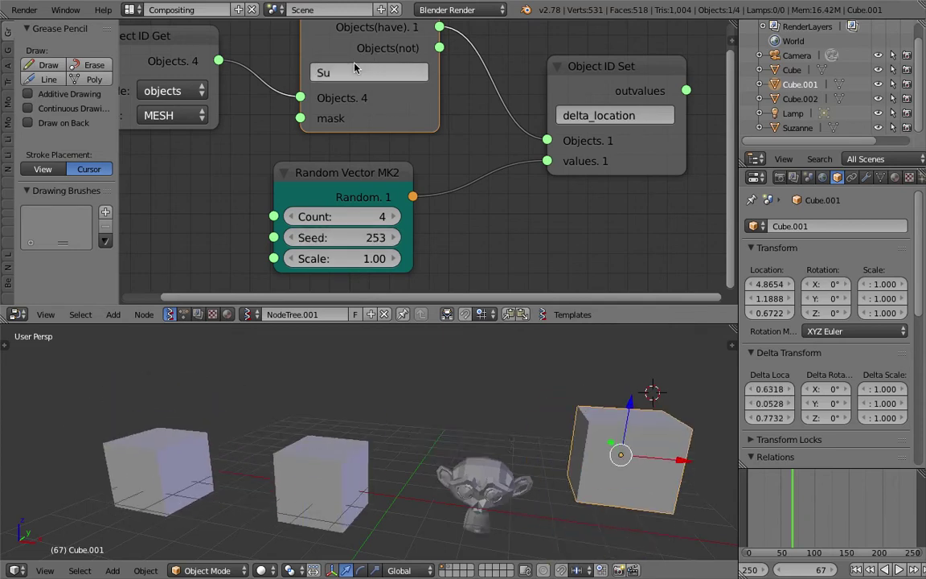
pyautogui.moveTo(342, 237); pyautogui.dragTo(281, 237)
# - Rearrange the Object ID Filter and Object ID Get nodes so they sit closer together
pyautogui.scroll(-2, 351, 186)
pyautogui.moveTo(352, 187); pyautogui.dragTo(352, 211, button='middle')
pyautogui.moveTo(411, 145); pyautogui.dragTo(414, 139)
pyautogui.moveTo(210, 85); pyautogui.dragTo(253, 66)
pyautogui.moveTo(253, 66); pyautogui.dragTo(285, 66, button='middle')
pyautogui.moveTo(330, 100); pyautogui.dragTo(319, 98, button='middle')
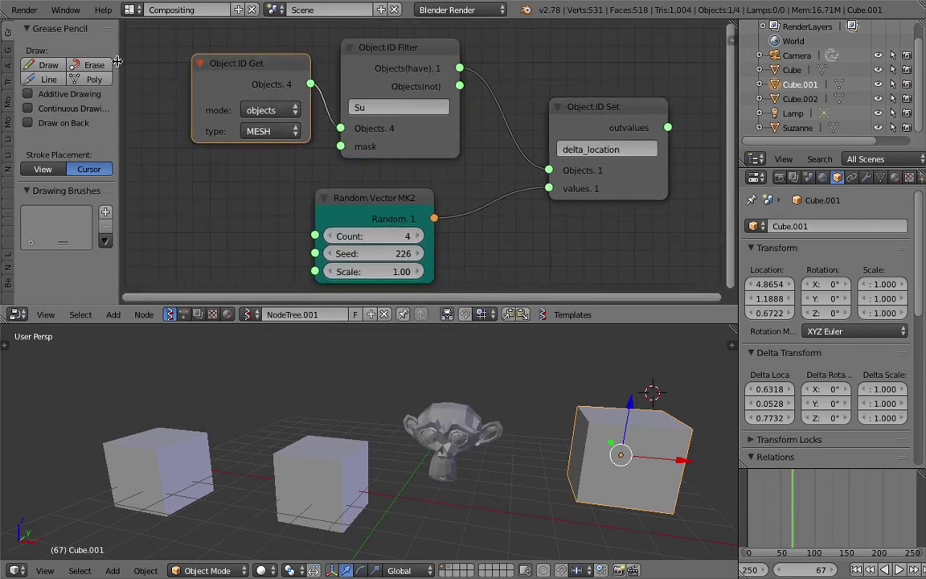
# - Collapse the node editor's tool shelf and make the node editor taller
pyautogui.moveTo(117, 61); pyautogui.dragTo(2, 66)
pyautogui.moveTo(377, 230); pyautogui.dragTo(383, 227, button='middle')
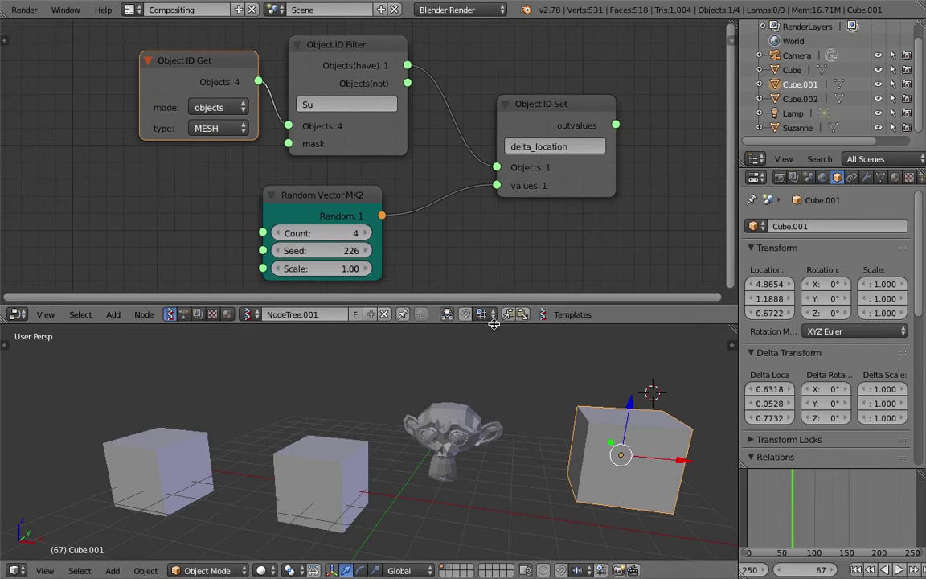
pyautogui.moveTo(493, 324); pyautogui.dragTo(494, 344)
# - Tidy the node layout by moving Object ID Set closer to Object ID Filter and repositioning the filter node
pyautogui.moveTo(380, 138); pyautogui.dragTo(386, 145)
pyautogui.moveTo(531, 122); pyautogui.dragTo(501, 123)
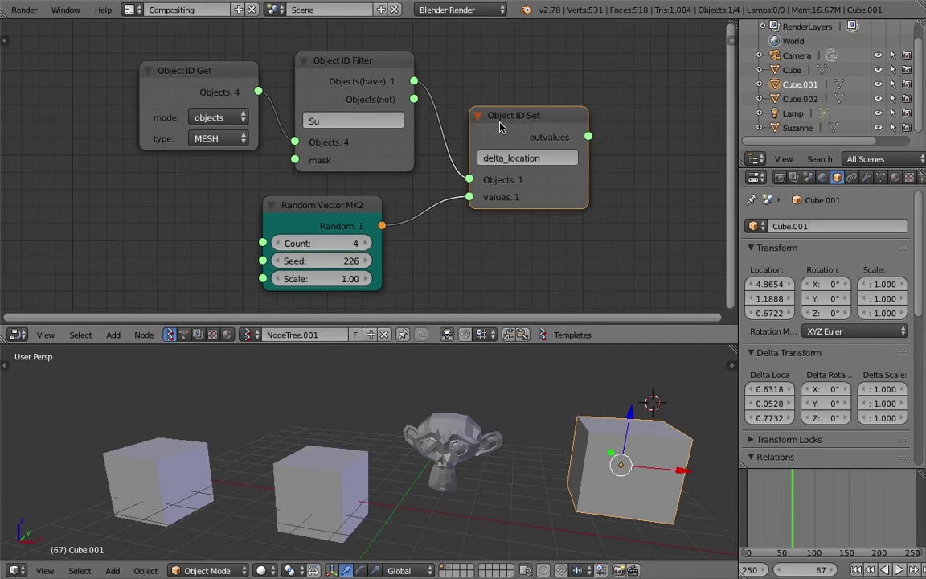
pyautogui.scroll(-1, 532, 132)
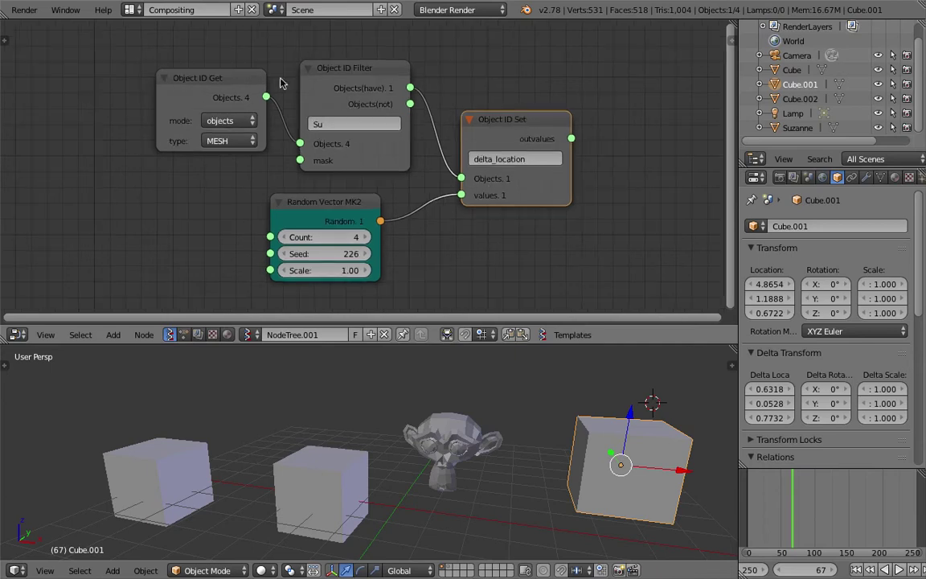
pyautogui.scroll(4, 373, 80)
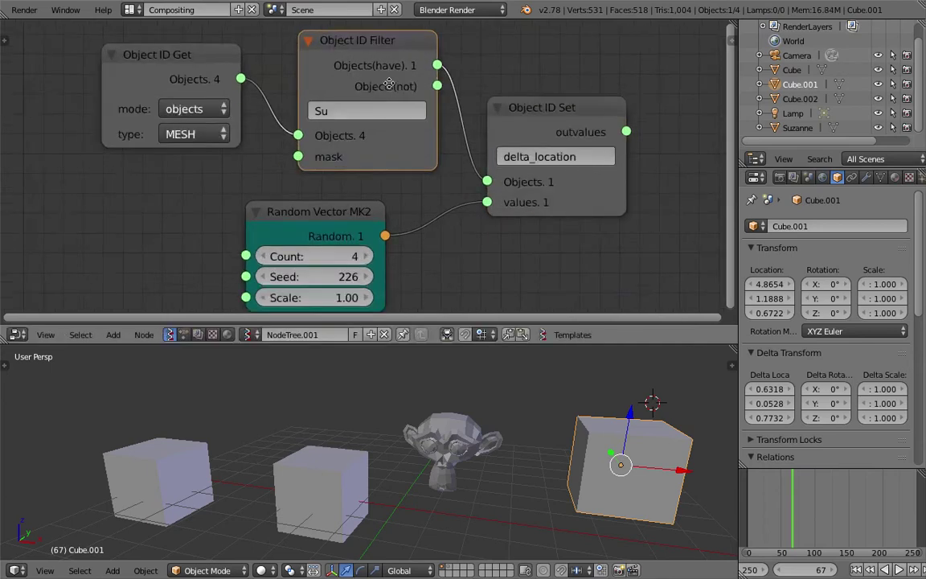
pyautogui.moveTo(169, 108); pyautogui.dragTo(189, 97)
pyautogui.scroll(-2, 393, 94)
pyautogui.moveTo(348, 92); pyautogui.dragTo(348, 88)
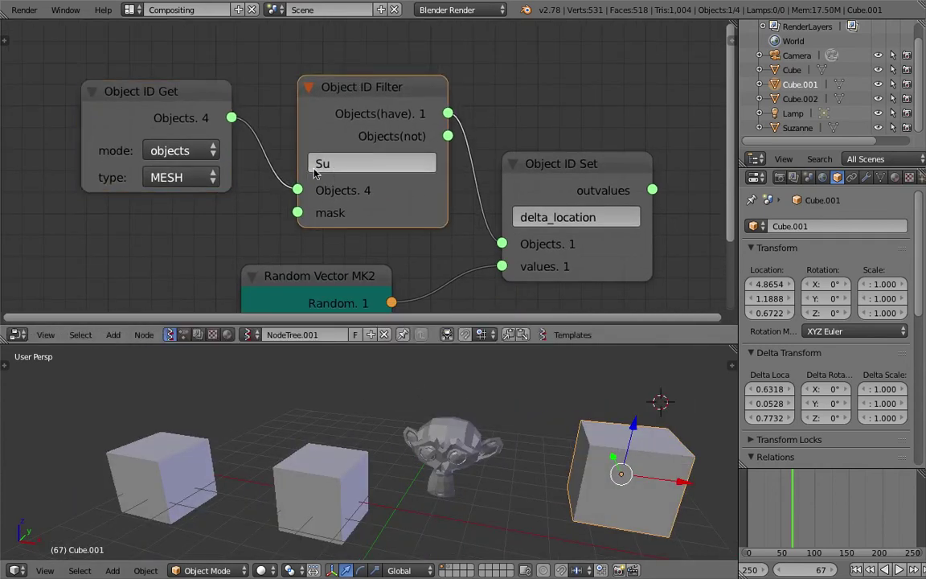
# - Move Object ID Set slightly upward and change its property from delta_location to location
pyautogui.moveTo(563, 163); pyautogui.dragTo(564, 155)
pyautogui.scroll(1, 564, 155)
pyautogui.moveTo(561, 157); pyautogui.dragTo(475, 135, button='middle')
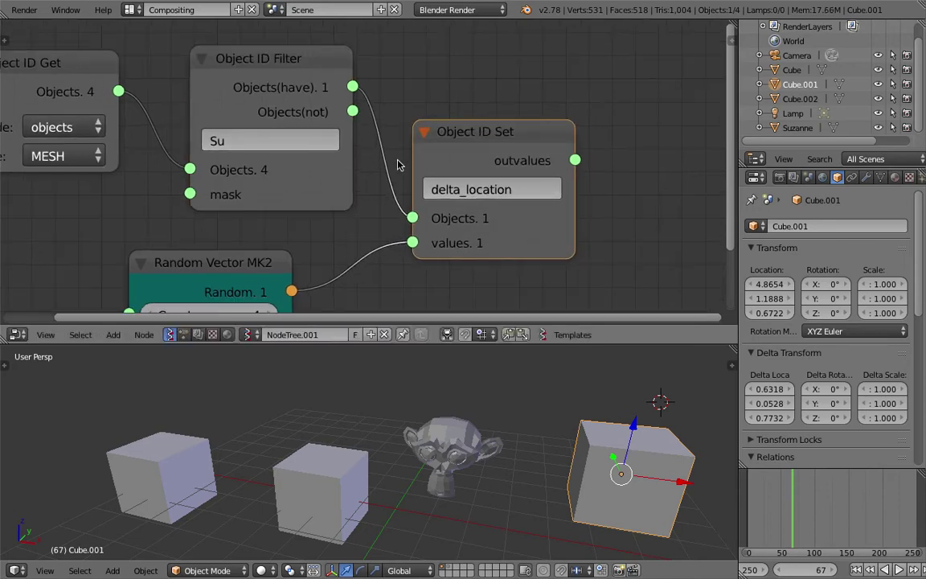
pyautogui.scroll(1, 498, 233)
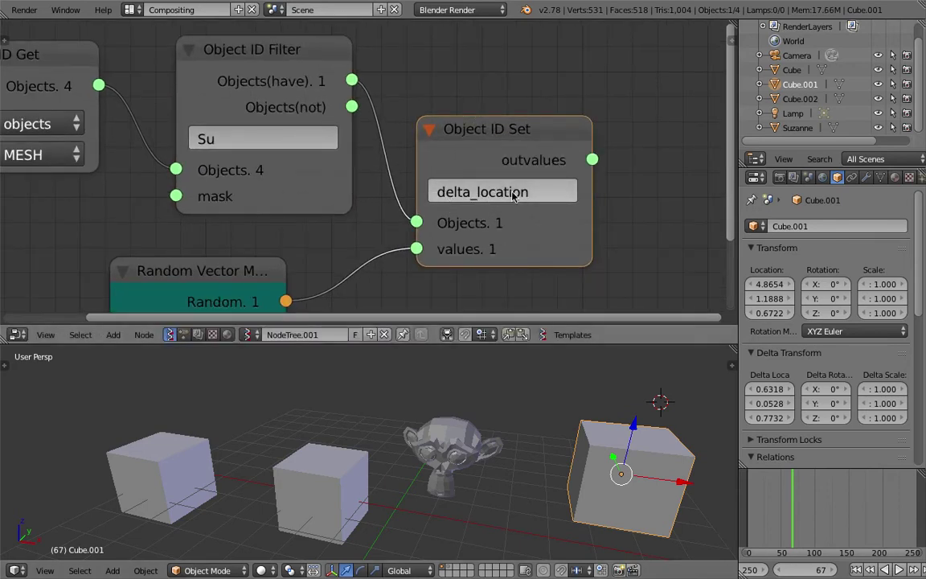
pyautogui.press('BackSpace')
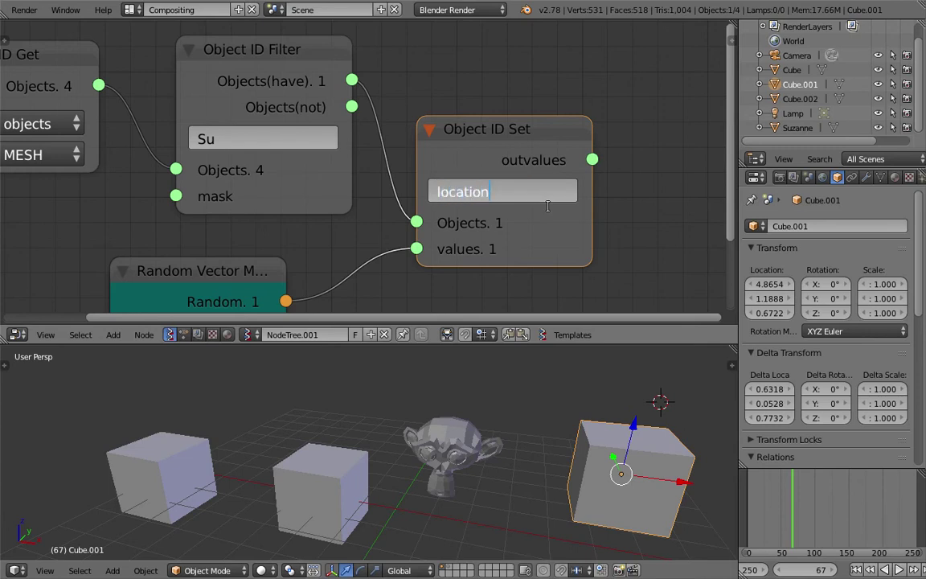
pyautogui.press('Return')
# - Select the monkey, set the Object ID Set property to rotation_euler and change the Random Vector MK2 seed to 336
pyautogui.press('Home')
pyautogui.moveTo(304, 267); pyautogui.dragTo(328, 263)
pyautogui.rightClick(416, 470)
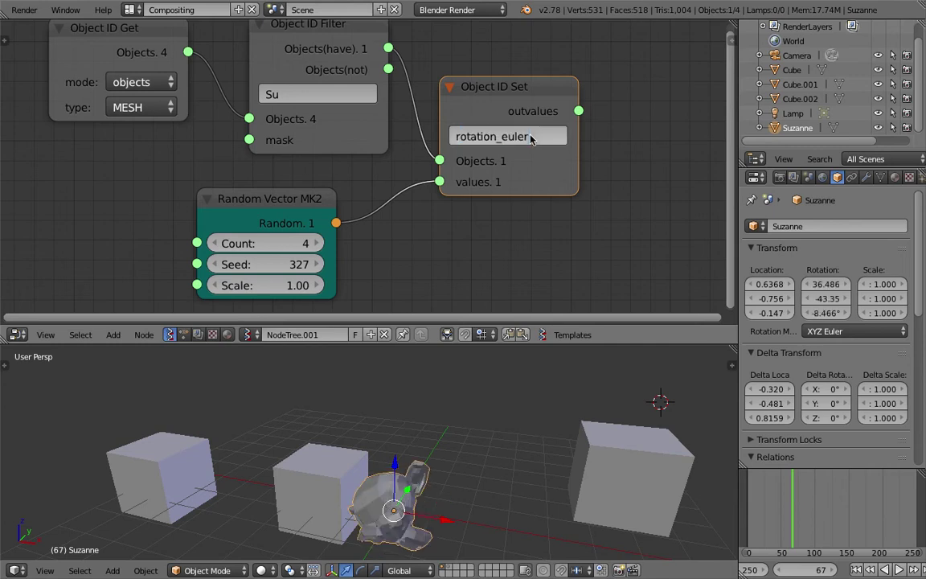
pyautogui.moveTo(293, 263)
pyautogui.mouseDown()
pyautogui.moveTo(350, 263)
pyautogui.moveTo(301, 264)
pyautogui.mouseUp()
pyautogui.scroll(-2, 474, 265)
pyautogui.moveTo(484, 250); pyautogui.dragTo(519, 246, button='middle')
pyautogui.scroll(2, 510, 160)
pyautogui.moveTo(511, 116); pyautogui.dragTo(529, 104, button='middle')
pyautogui.scroll(-1, 547, 111)
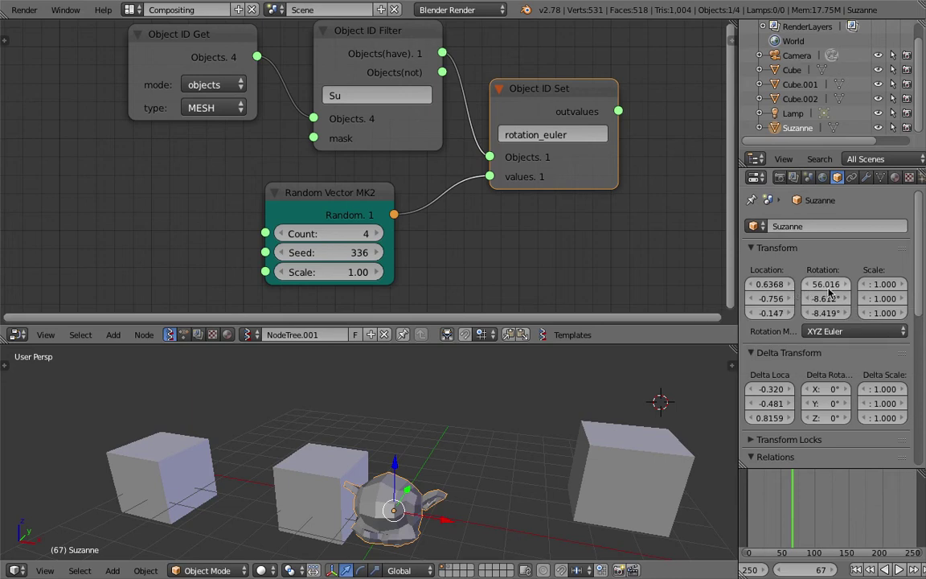
# - Set the Object ID Set property to scale and the Random Vector MK2 seed to 425
pyautogui.click(575, 137)
pyautogui.write('scale')
pyautogui.press('Return')
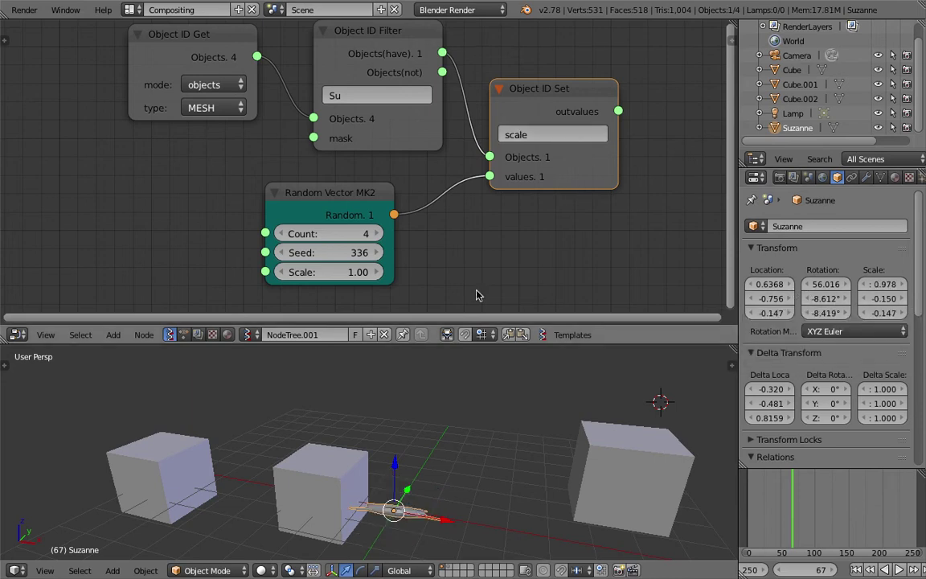
pyautogui.moveTo(329, 253); pyautogui.dragTo(401, 253)
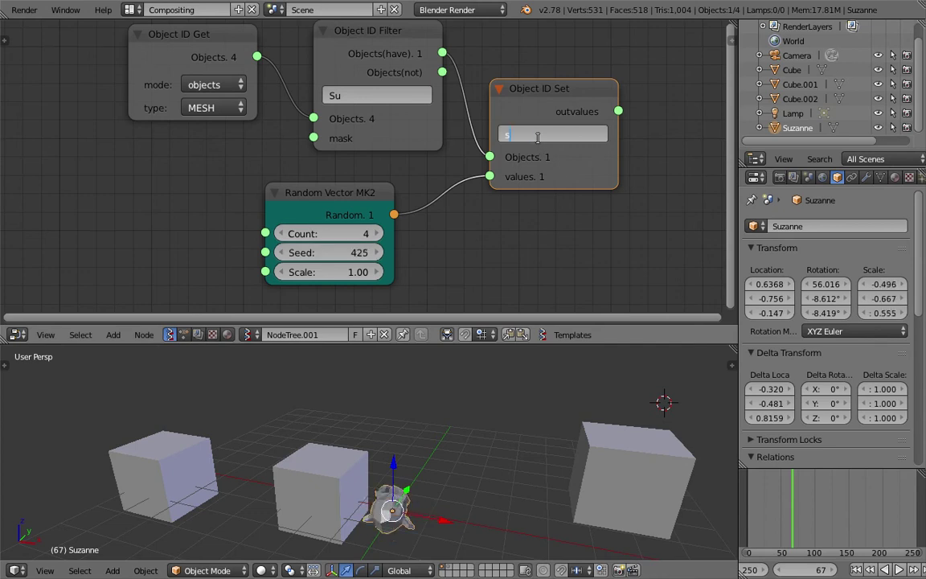
# - Change the Object ID Set property to scale[0] and feed its values from a new Float node instead of Random Vector MK2
pyautogui.write('[0]')
pyautogui.press('Return')
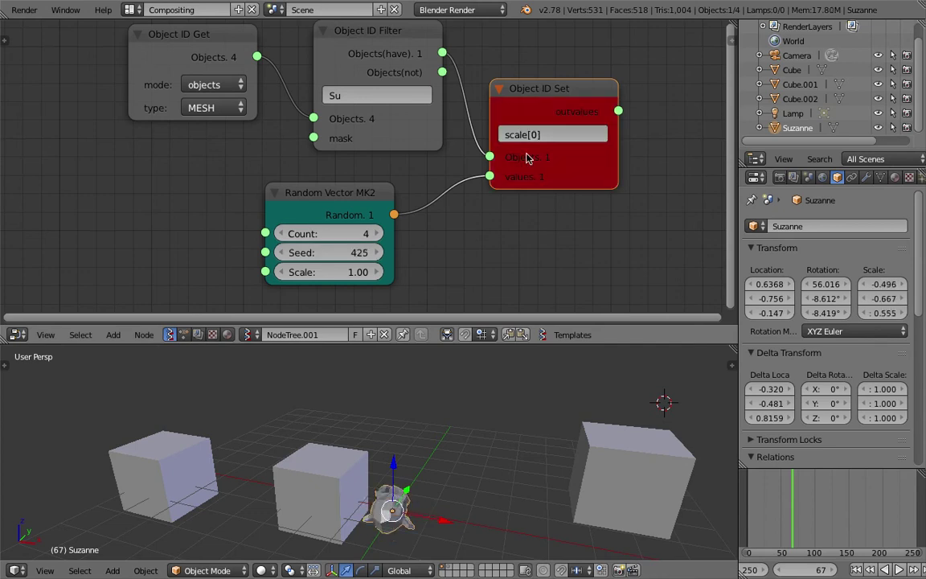
pyautogui.moveTo(385, 199); pyautogui.dragTo(318, 214)
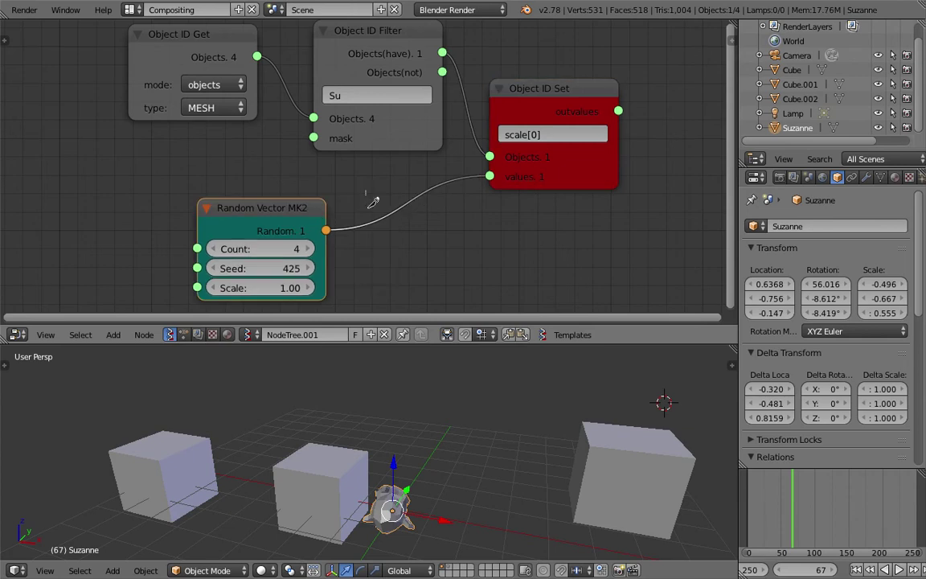
pyautogui.hotkey('shift', 'a')
pyautogui.click(372, 198)
pyautogui.write('float')
pyautogui.press('Down')
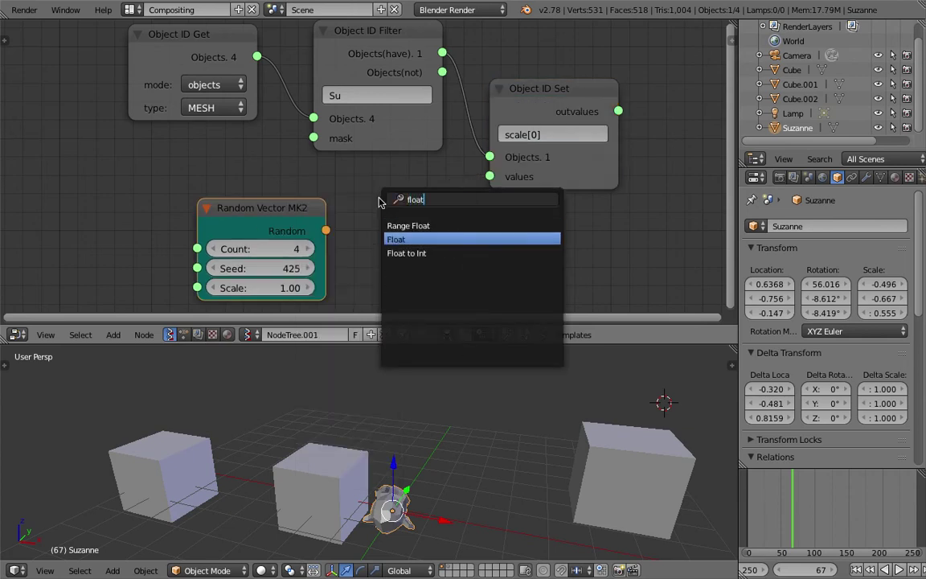
pyautogui.press('Return')
pyautogui.moveTo(509, 231); pyautogui.dragTo(499, 177)
pyautogui.moveTo(551, 164); pyautogui.dragTo(621, 154)
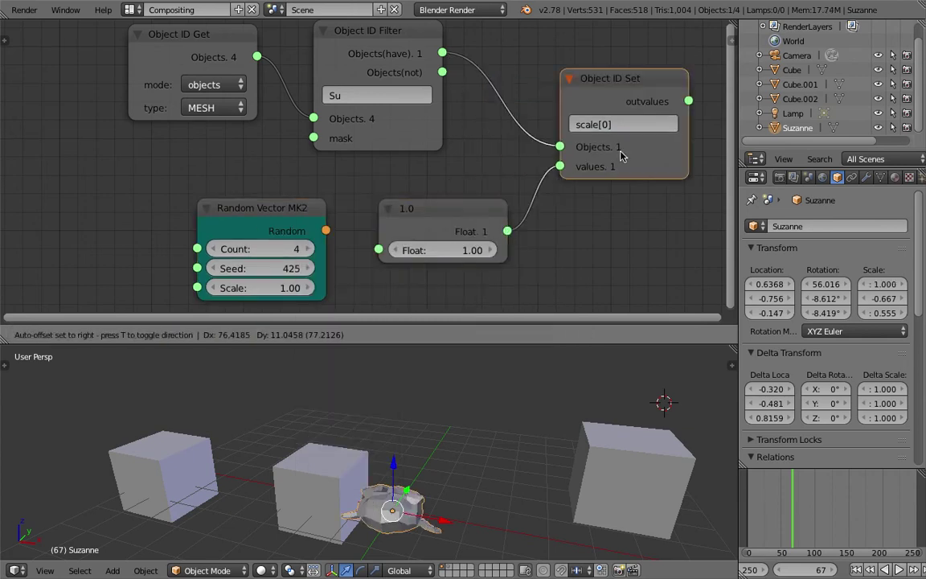
# - Set the Float node to 0.82 and rearrange the Object ID Set, Float and Random Vector MK2 nodes
pyautogui.moveTo(478, 248)
pyautogui.mouseDown()
pyautogui.moveTo(559, 247)
pyautogui.moveTo(463, 247)
pyautogui.mouseUp()
pyautogui.moveTo(475, 470); pyautogui.dragTo(290, 462, button='middle')
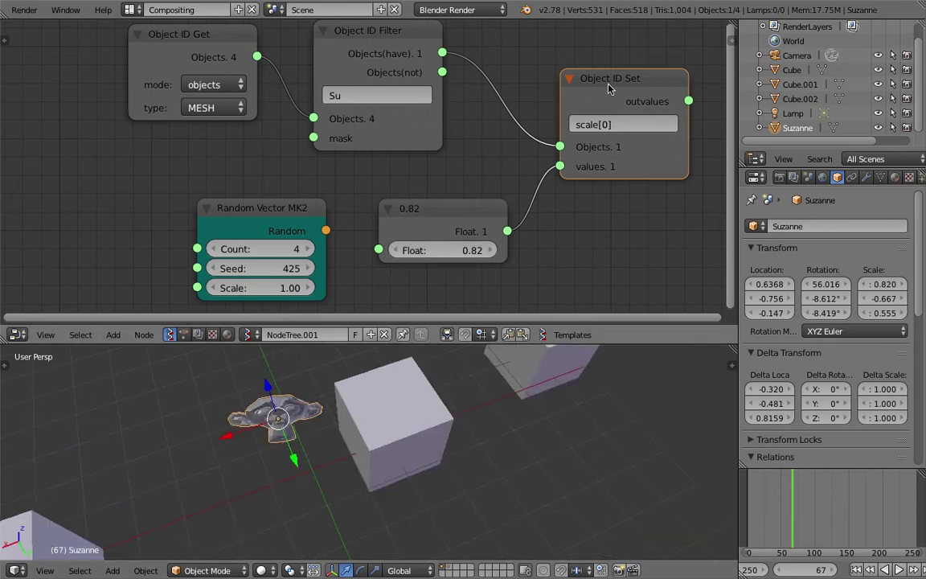
pyautogui.moveTo(608, 88); pyautogui.dragTo(598, 73)
pyautogui.moveTo(549, 107); pyautogui.dragTo(499, 119, button='middle')
pyautogui.moveTo(429, 219); pyautogui.dragTo(410, 195)
pyautogui.moveTo(254, 217); pyautogui.dragTo(240, 208)
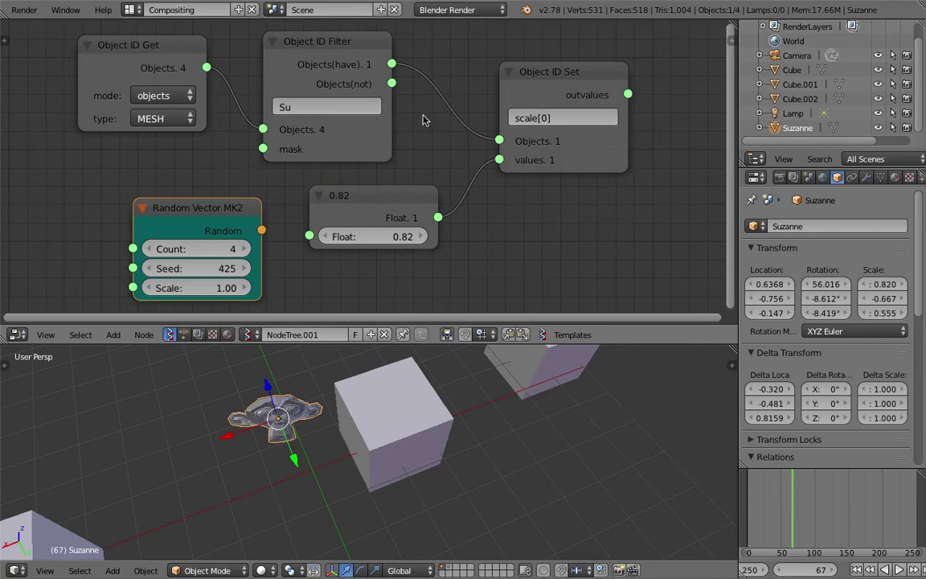
pyautogui.moveTo(309, 67); pyautogui.dragTo(334, 70, button='middle')
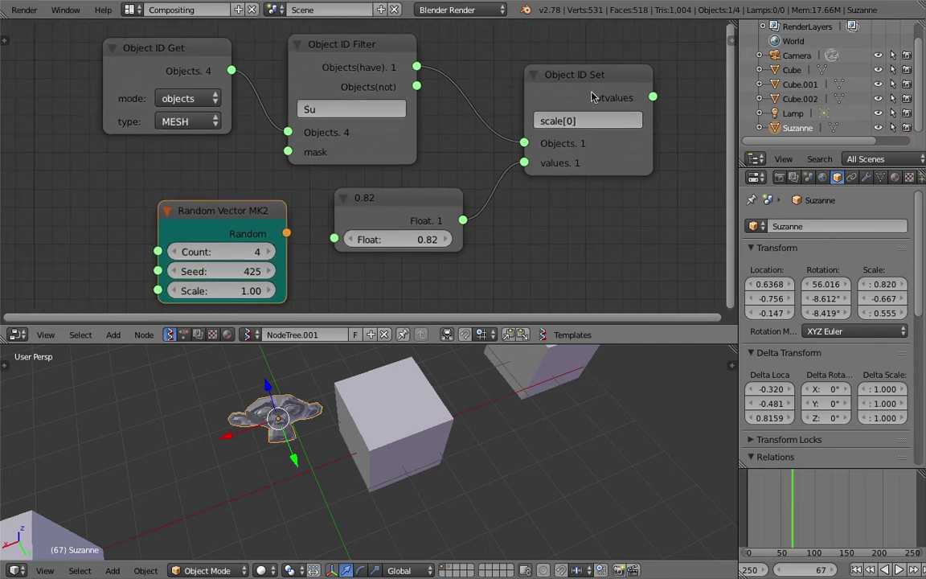
# - Change the Object ID Set property to scale[2] and set the Float node to 1.81
pyautogui.scroll(4, 496, 129)
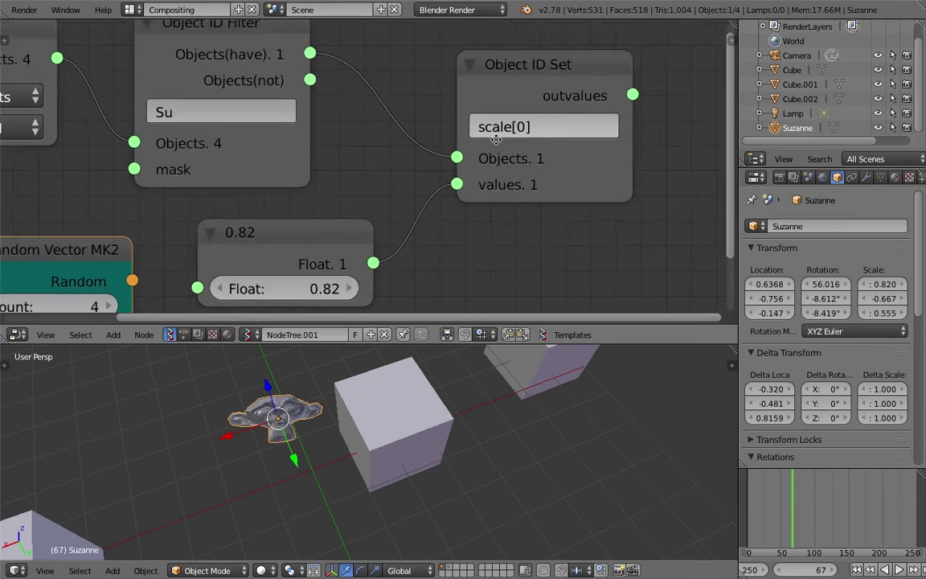
pyautogui.scroll(1, 496, 139)
pyautogui.click(556, 121)
pyautogui.click(556, 120)
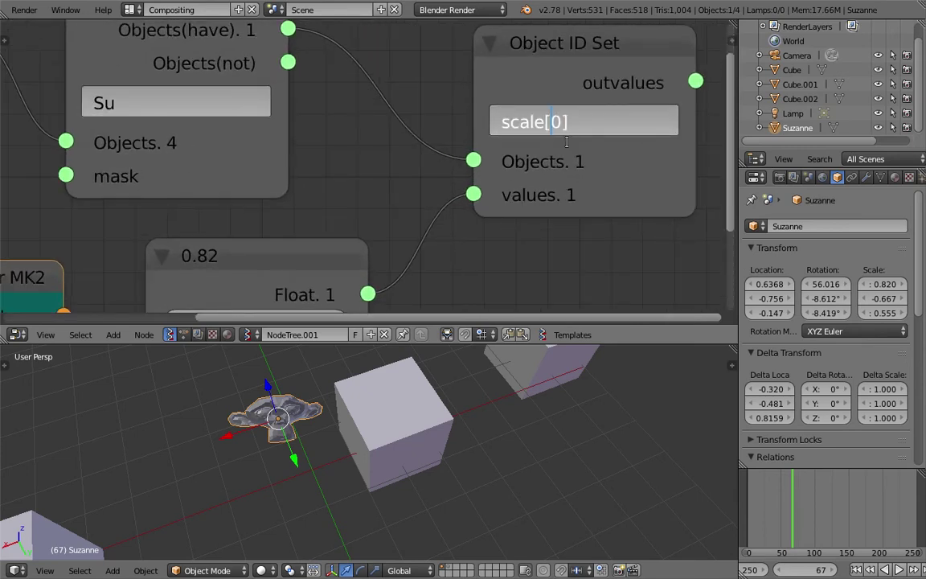
pyautogui.press('Return')
pyautogui.moveTo(233, 233); pyautogui.dragTo(250, 133, button='middle')
pyautogui.scroll(-1, 250, 132)
pyautogui.moveTo(302, 214)
pyautogui.mouseDown()
pyautogui.moveTo(241, 211)
pyautogui.moveTo(315, 211)
pyautogui.mouseUp()
# - Widen the properties editor and set the Float node to -1.25
pyautogui.moveTo(737, 251); pyautogui.dragTo(617, 251)
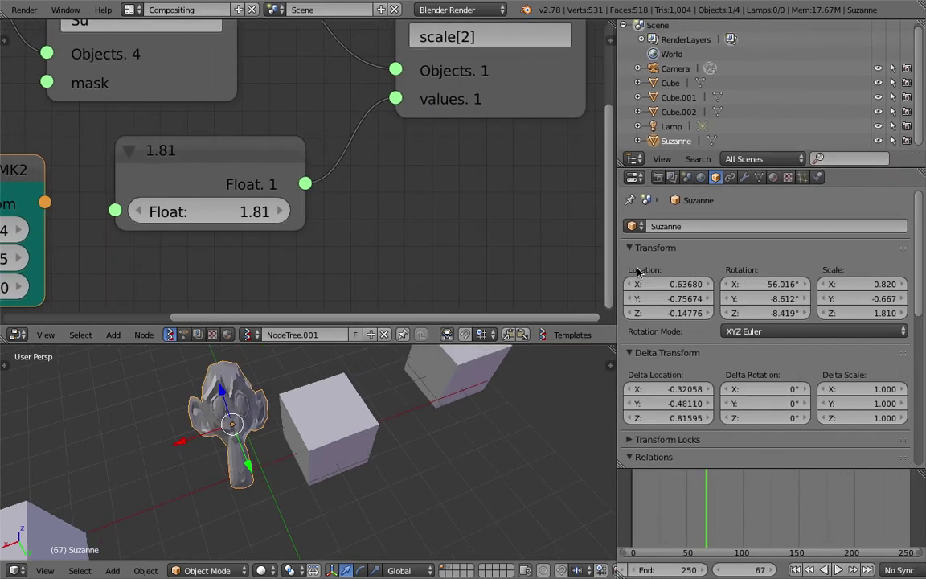
pyautogui.moveTo(286, 211); pyautogui.dragTo(179, 211)
pyautogui.scroll(-2, 492, 176)
pyautogui.moveTo(439, 180); pyautogui.dragTo(441, 180, button='middle')
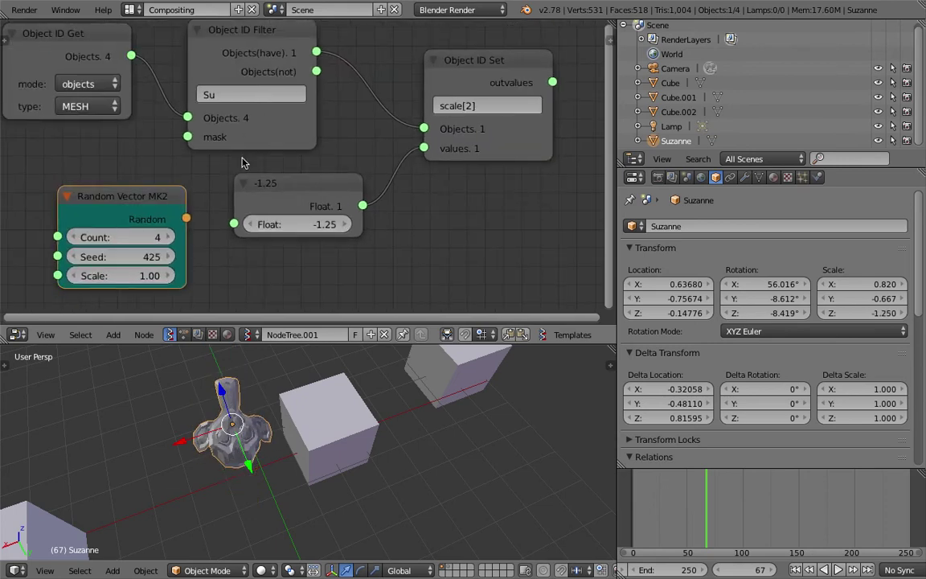
# - Select all the mesh objects in the 3D view and delete them
pyautogui.scroll(-1, 317, 103)
pyautogui.moveTo(400, 441); pyautogui.dragTo(337, 424, button='middle')
pyautogui.scroll(-2, 337, 424)
pyautogui.press('a')
pyautogui.press('a')
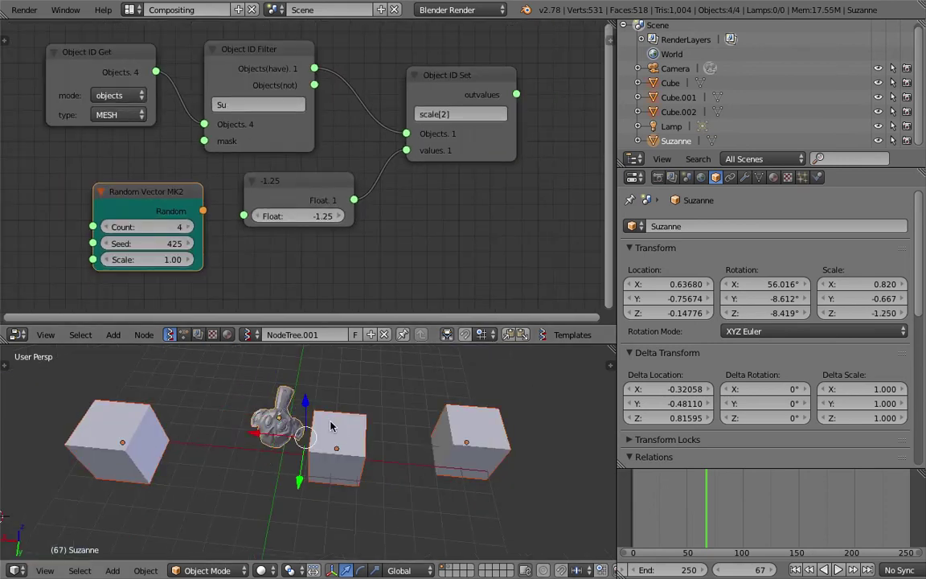
pyautogui.press('Delete')
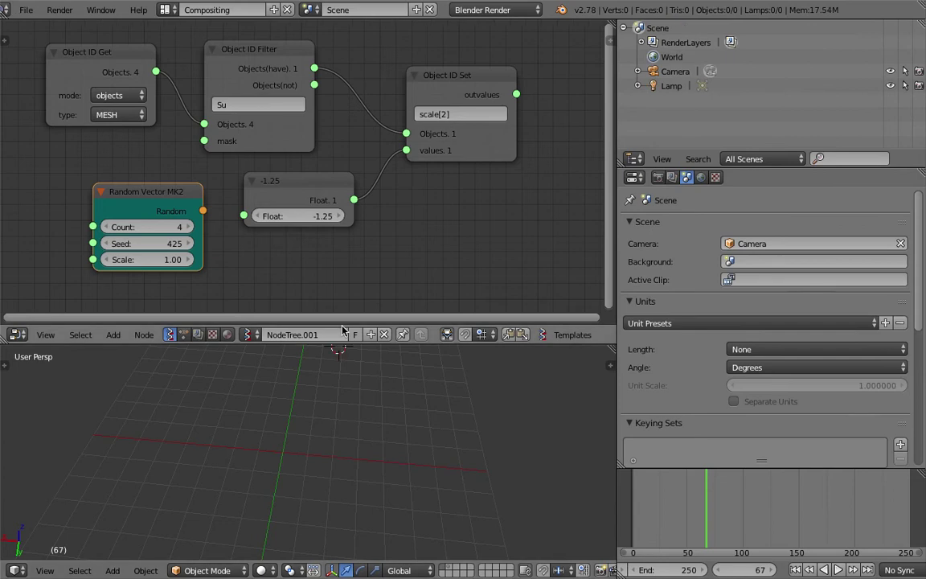
# - Make the 3D view taller, add a monkey mesh and clear its location to the world origin
pyautogui.moveTo(348, 341); pyautogui.dragTo(347, 286)
pyautogui.hotkey('shift', 'a')
pyautogui.moveTo(345, 354)
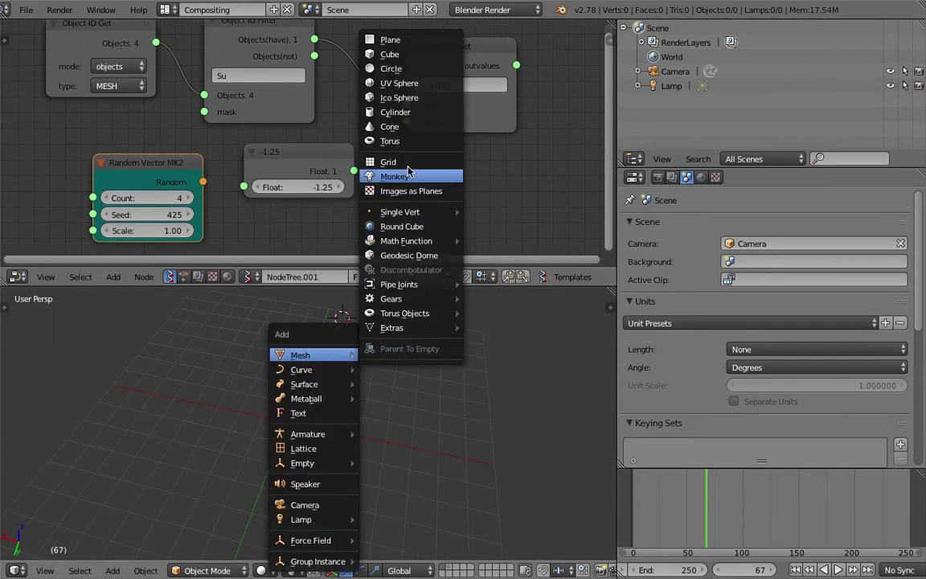
pyautogui.click(411, 177)
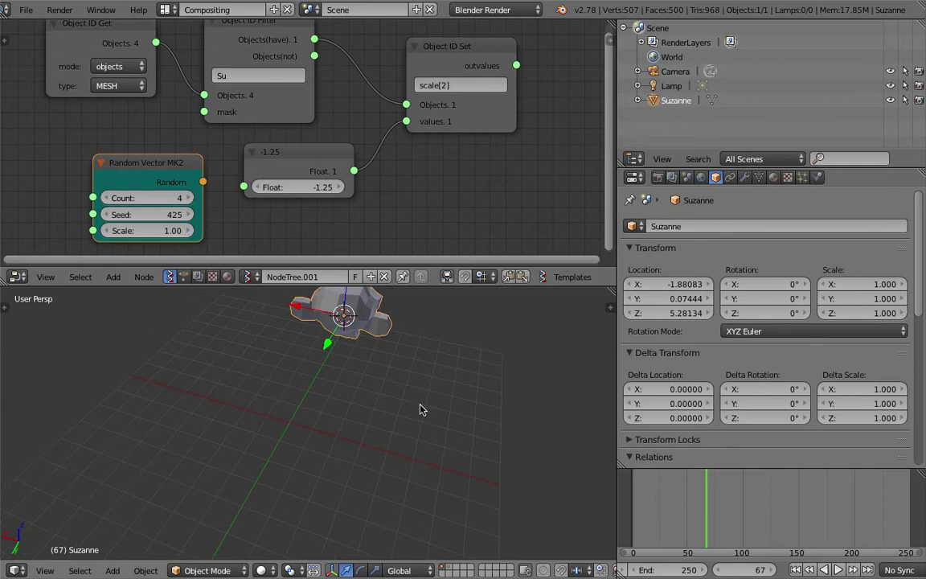
pyautogui.hotkey('alt', 'g')
pyautogui.moveTo(302, 441); pyautogui.dragTo(278, 354, button='middle')
# - Add a lattice around the monkey and scale it up to about 2.723
pyautogui.hotkey('shift', 'a')
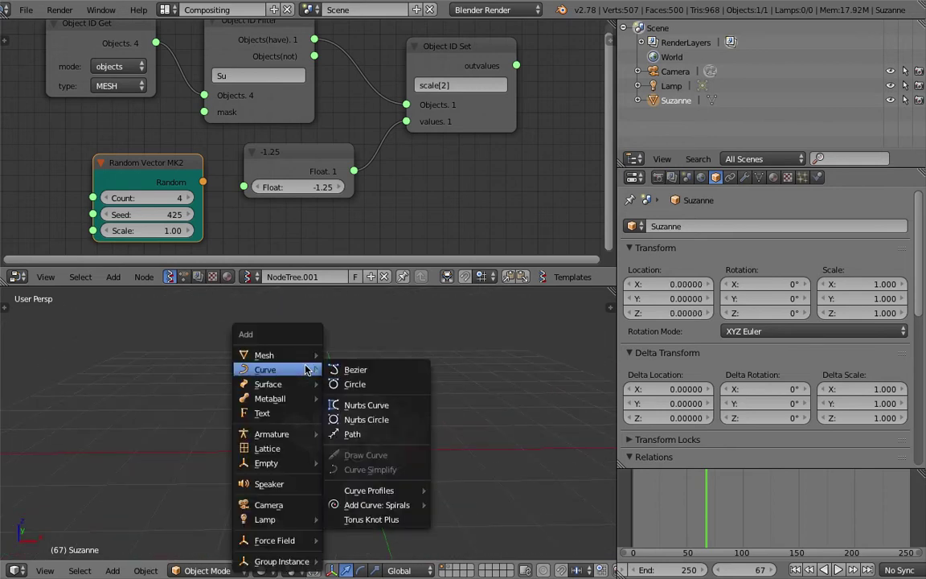
pyautogui.click(294, 445)
pyautogui.moveTo(467, 413); pyautogui.dragTo(454, 427, button='middle')
pyautogui.scroll(-1, 431, 411)
pyautogui.press('s')
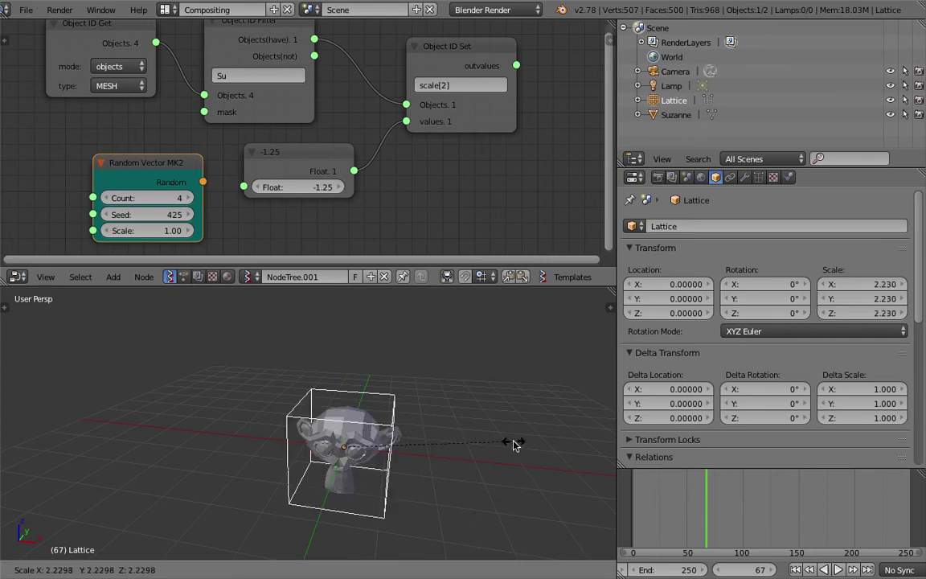
pyautogui.click(552, 446)
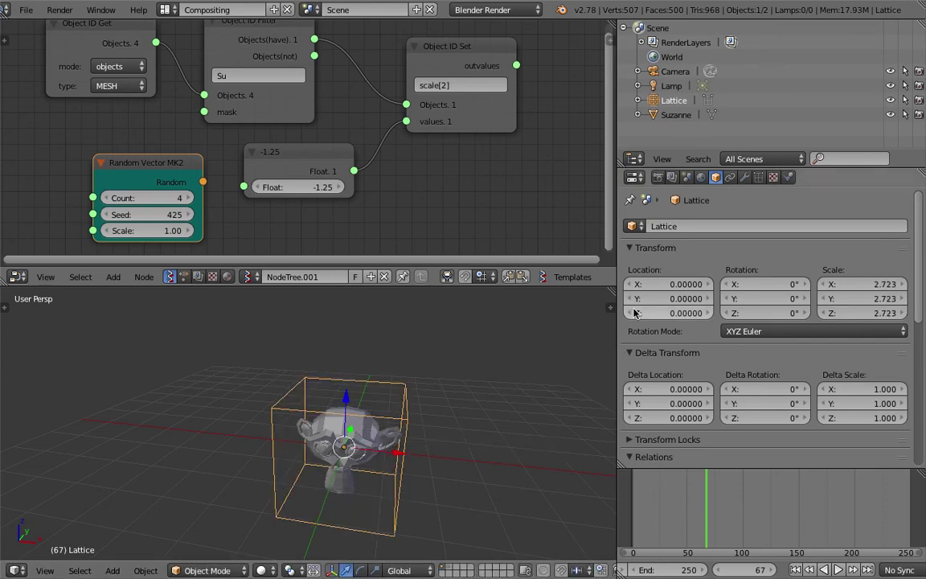
# - Show the 3D view's transform properties, enlarge the lattice to about 2.766 and apply its scale
pyautogui.press('n')
pyautogui.press('s')
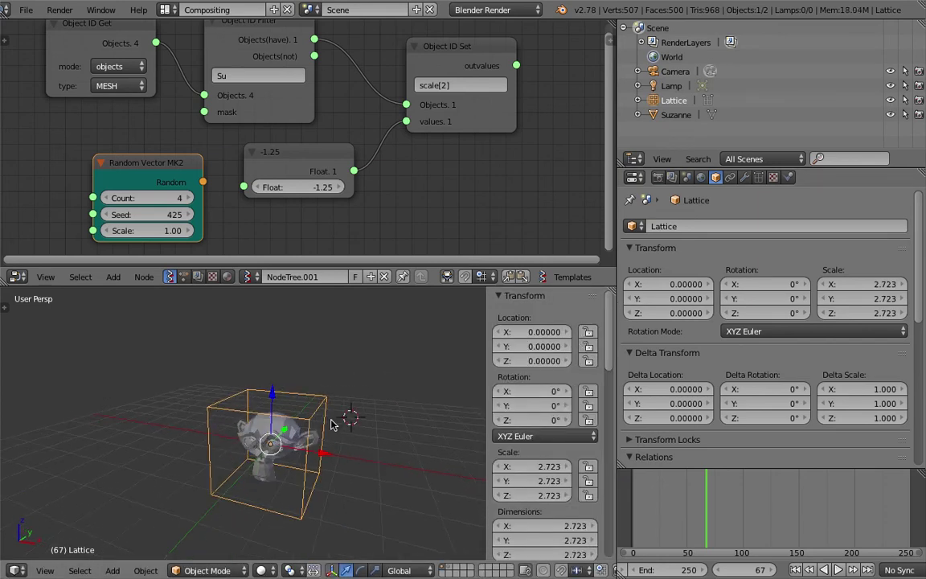
pyautogui.click(337, 422)
pyautogui.hotkey('ctrl', 'a')
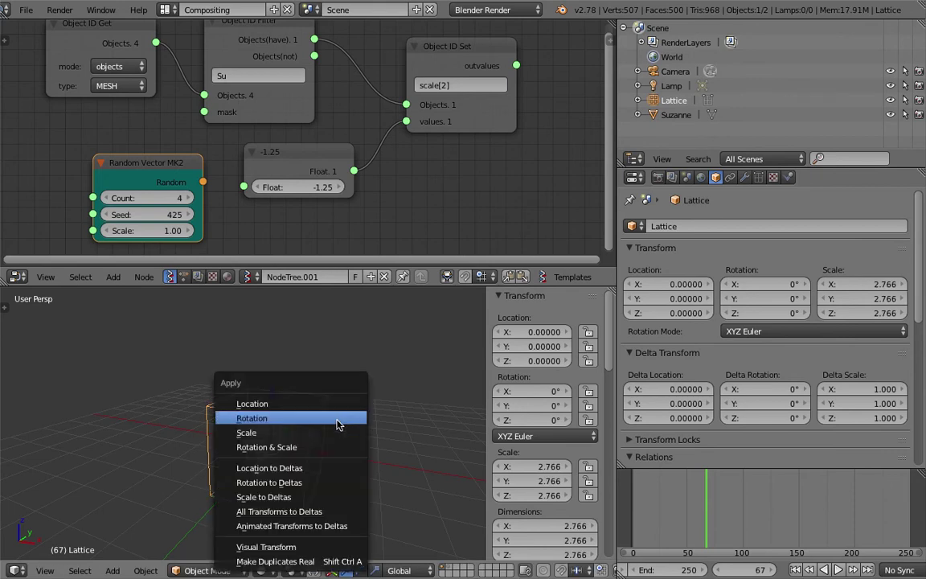
pyautogui.click(328, 434)
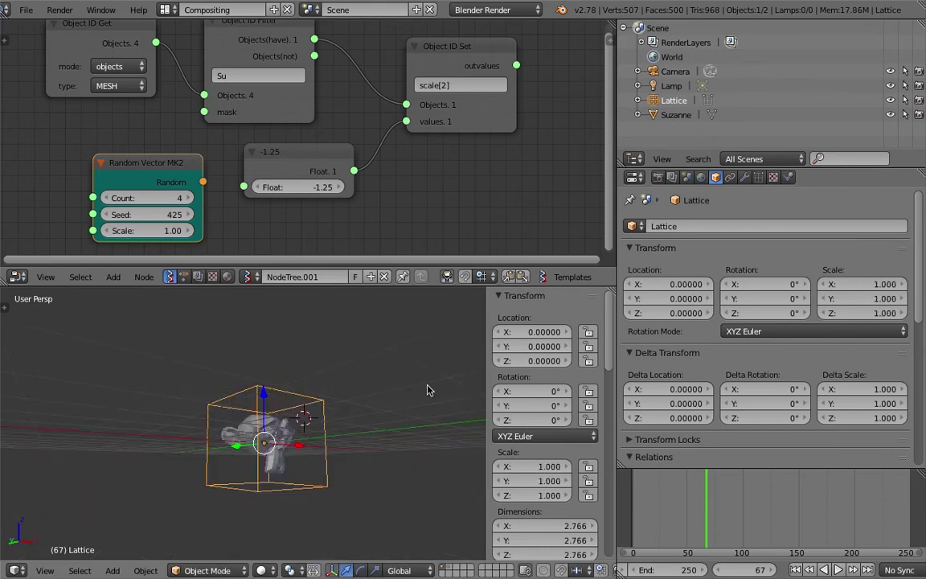
# - Try a lattice resolution of 6 in U, V and W, and toggle the Outside option on and off
pyautogui.click(759, 177)
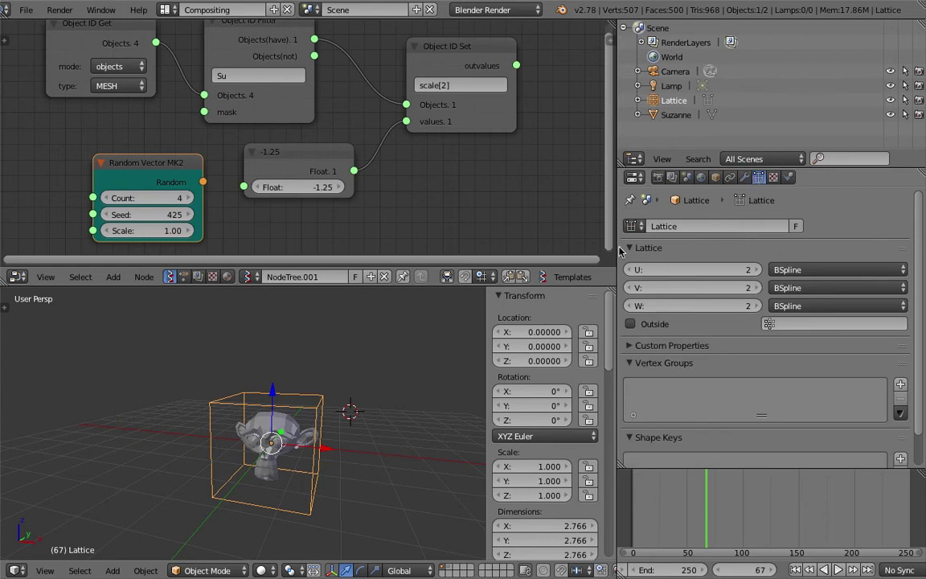
pyautogui.moveTo(621, 251); pyautogui.dragTo(586, 253)
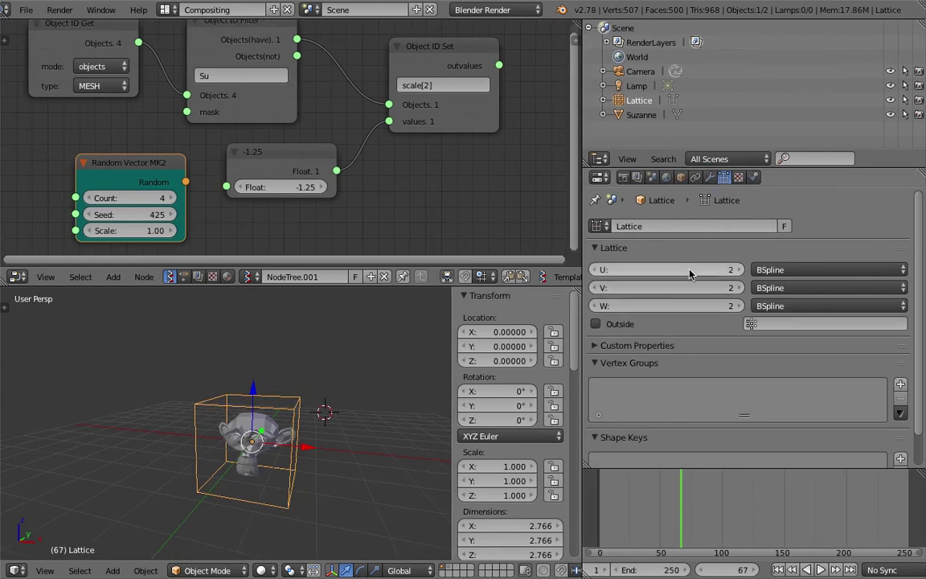
pyautogui.moveTo(687, 275); pyautogui.dragTo(735, 306)
pyautogui.moveTo(142, 447)
pyautogui.mouseDown(button='middle')
pyautogui.moveTo(188, 430)
pyautogui.moveTo(141, 441)
pyautogui.mouseUp(button='middle')
pyautogui.scroll(3, 142, 441)
pyautogui.click(596, 324)
pyautogui.moveTo(394, 376); pyautogui.dragTo(314, 361, button='middle')
pyautogui.click(609, 326)
pyautogui.scroll(-1, 314, 361)
# - Set the lattice's U, V and W resolution back to 2
pyautogui.moveTo(677, 267); pyautogui.dragTo(677, 306)
pyautogui.press('Escape')
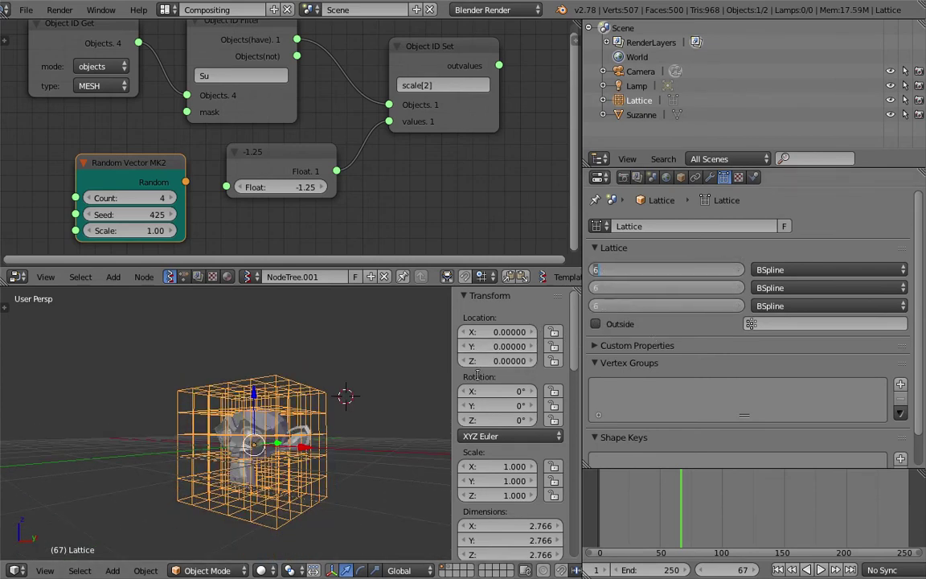
pyautogui.write('2')
pyautogui.press('Return')
pyautogui.moveTo(398, 381); pyautogui.dragTo(416, 376, button='middle')
pyautogui.click(707, 288)
pyautogui.write('2')
pyautogui.press('Tab')
pyautogui.write('2')
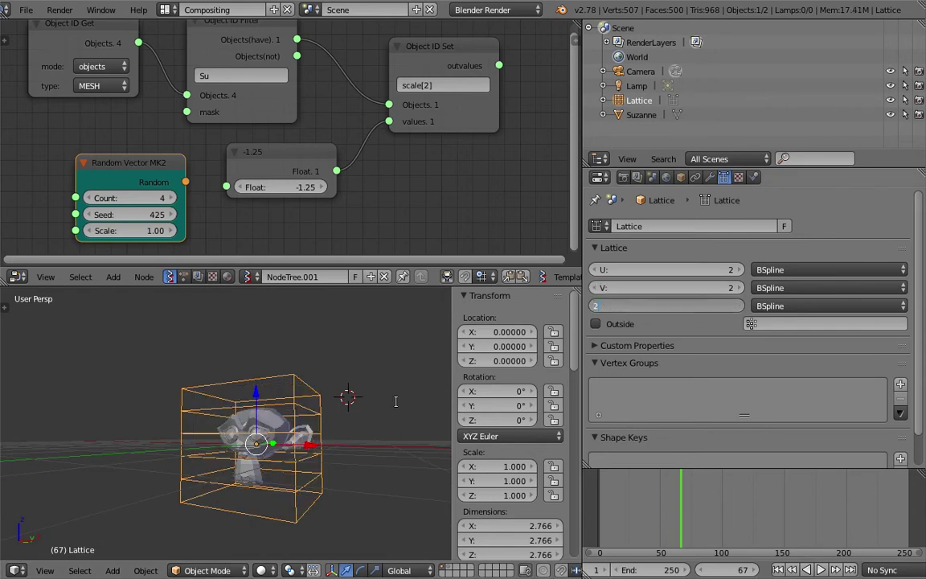
pyautogui.press('Return')
pyautogui.moveTo(341, 401); pyautogui.dragTo(280, 419, button='middle')
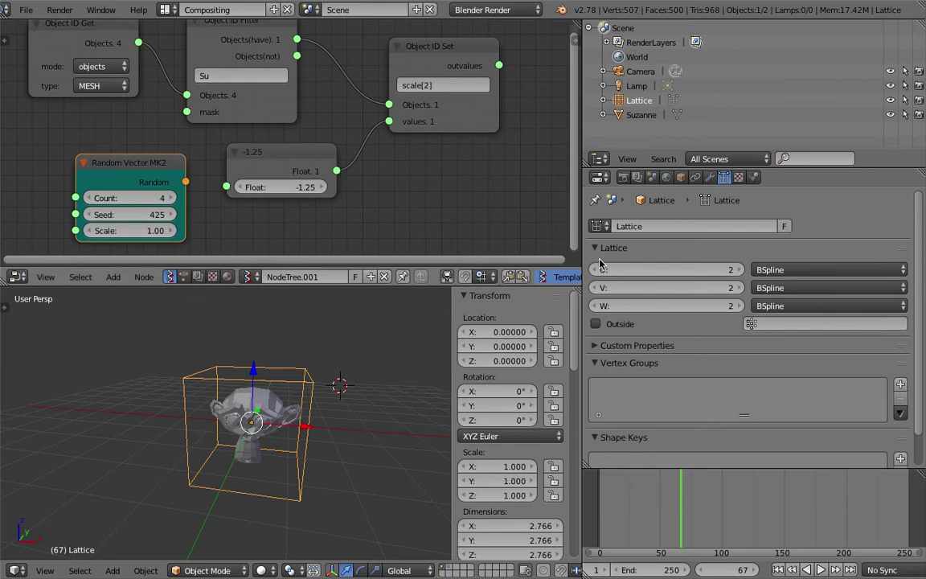
# - Add a Lattice modifier to the monkey mesh
pyautogui.click(710, 177)
pyautogui.rightClick(271, 408)
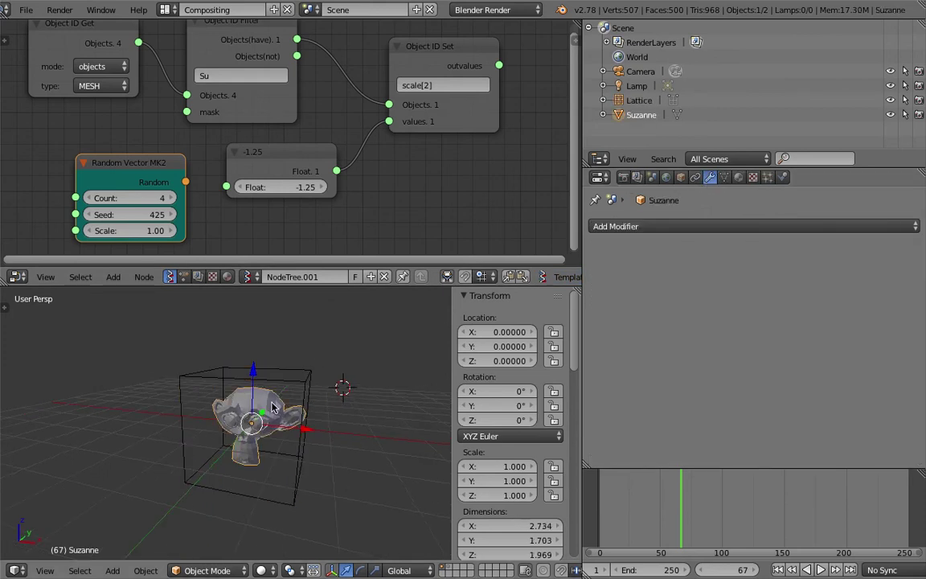
pyautogui.click(696, 227)
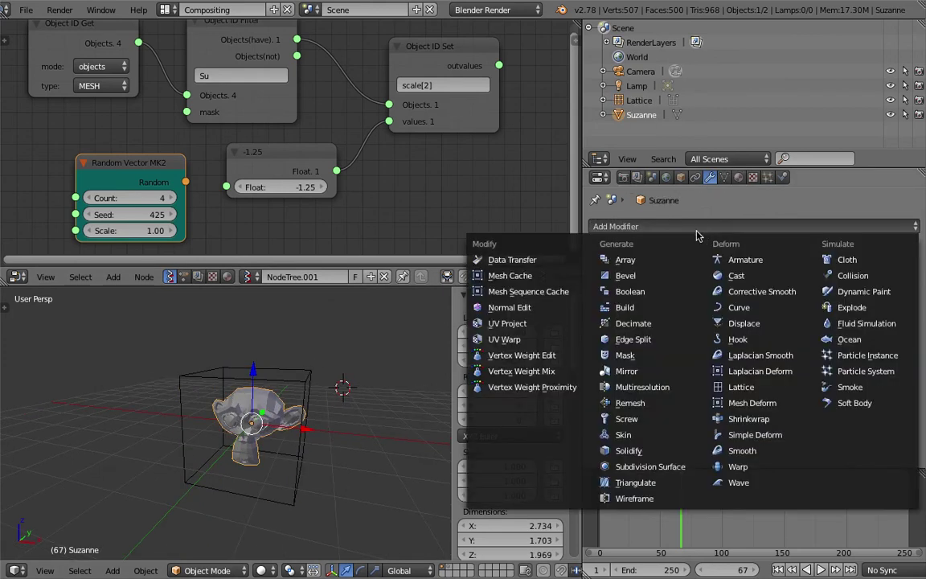
pyautogui.click(738, 387)
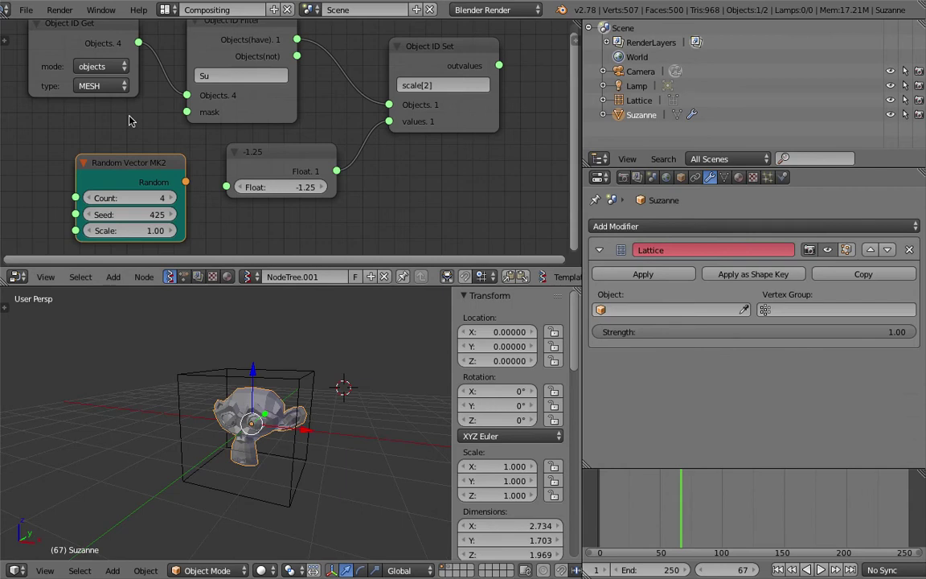
# - Save the scene as an incremented version of object_ID_basic_001.blend on the Desktop
pyautogui.click(26, 10)
pyautogui.click(76, 134)
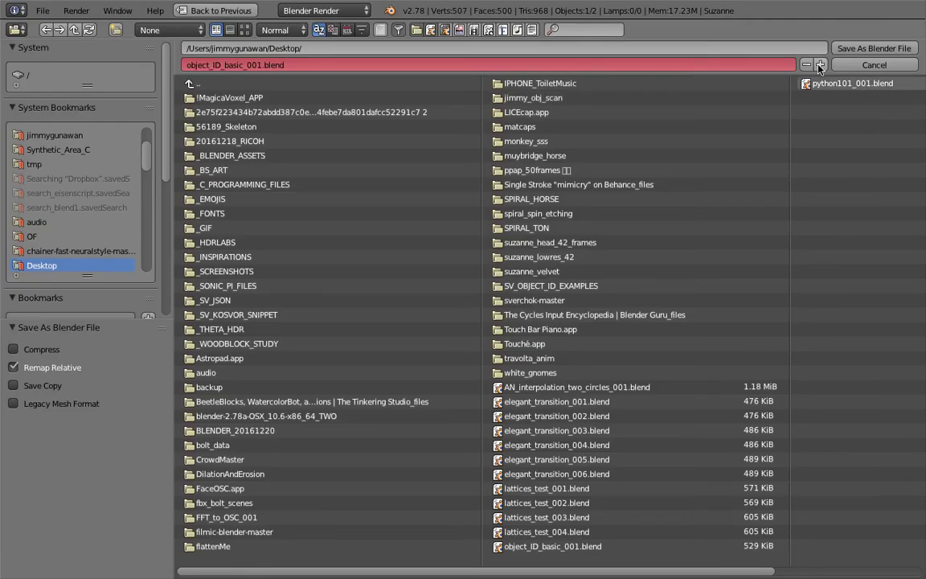
pyautogui.click(871, 42)
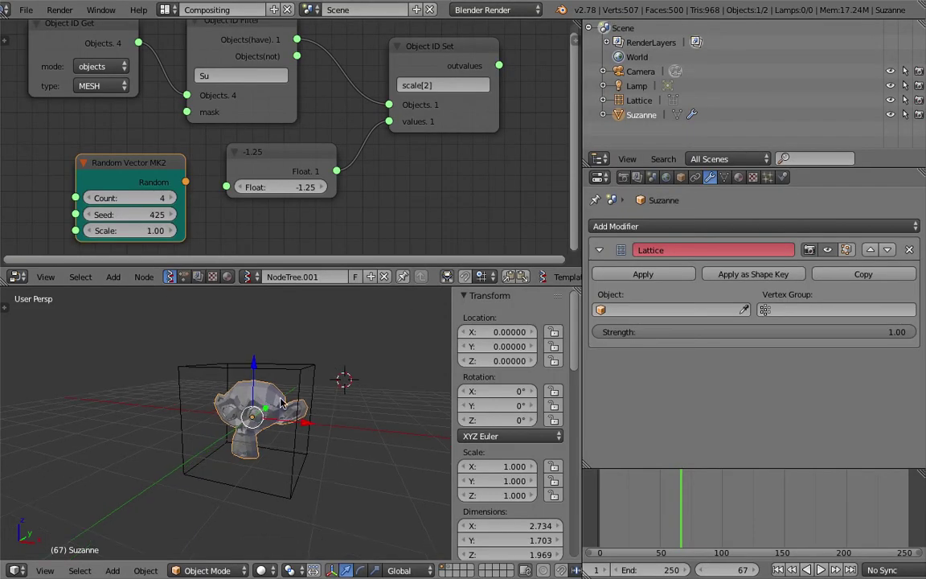
# - Assign the Lattice object as the target of the monkey's Lattice modifier
pyautogui.click(645, 310)
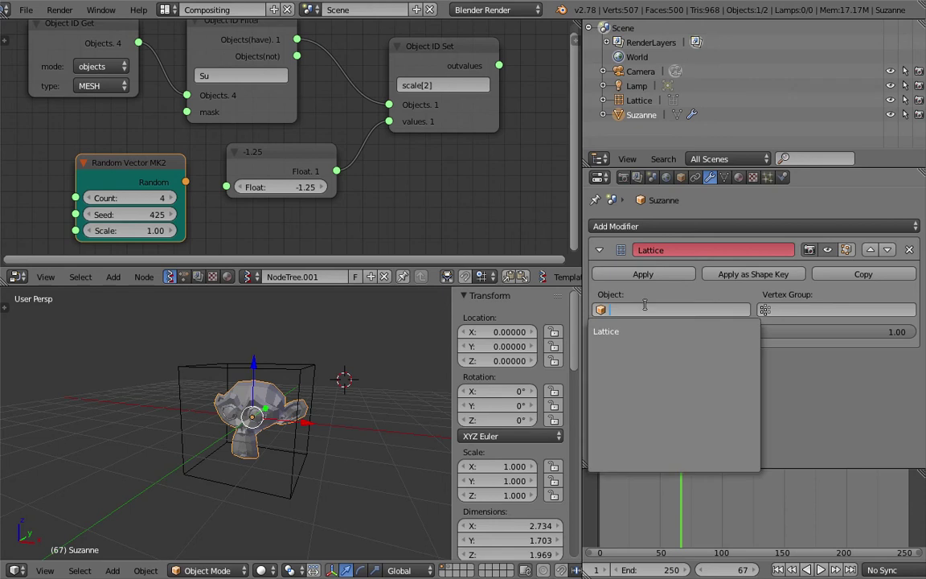
pyautogui.click(616, 331)
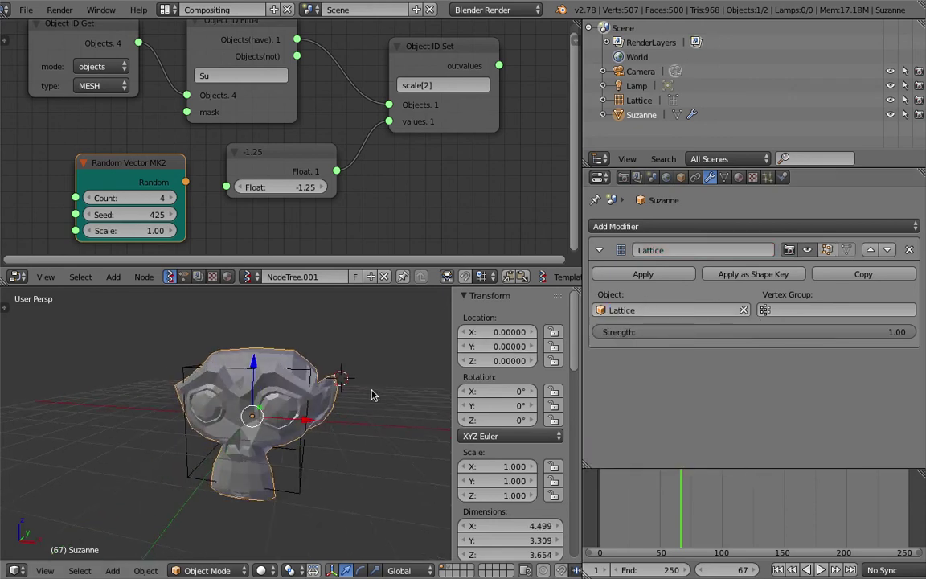
# - Scale the lattice up to about 1.963 so it encloses the whole deformed monkey
pyautogui.rightClick(313, 368)
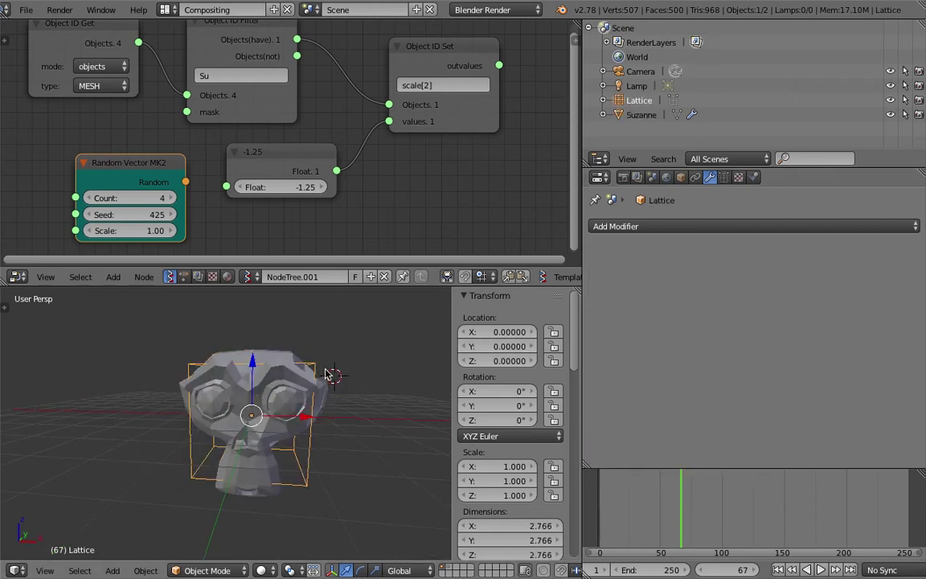
pyautogui.press('s')
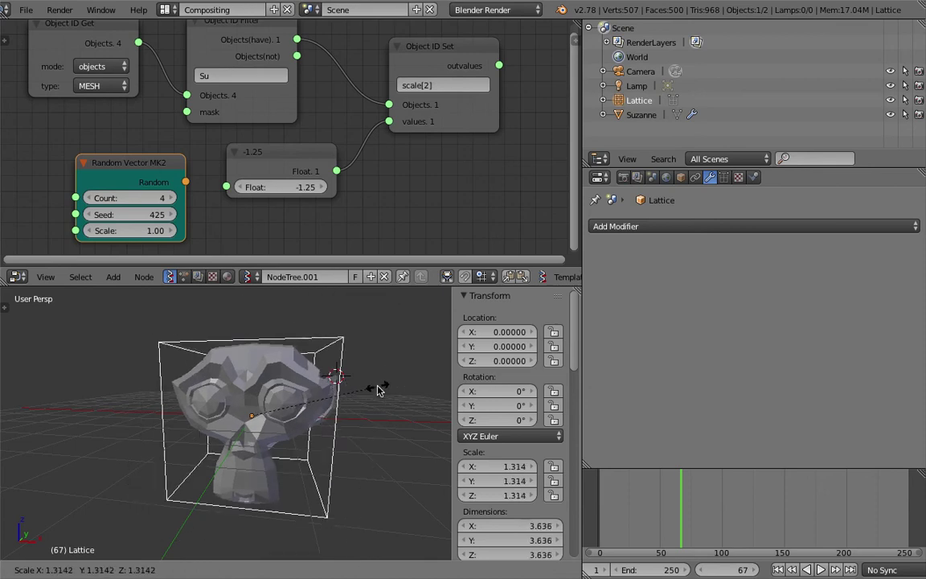
pyautogui.rightClick(338, 394)
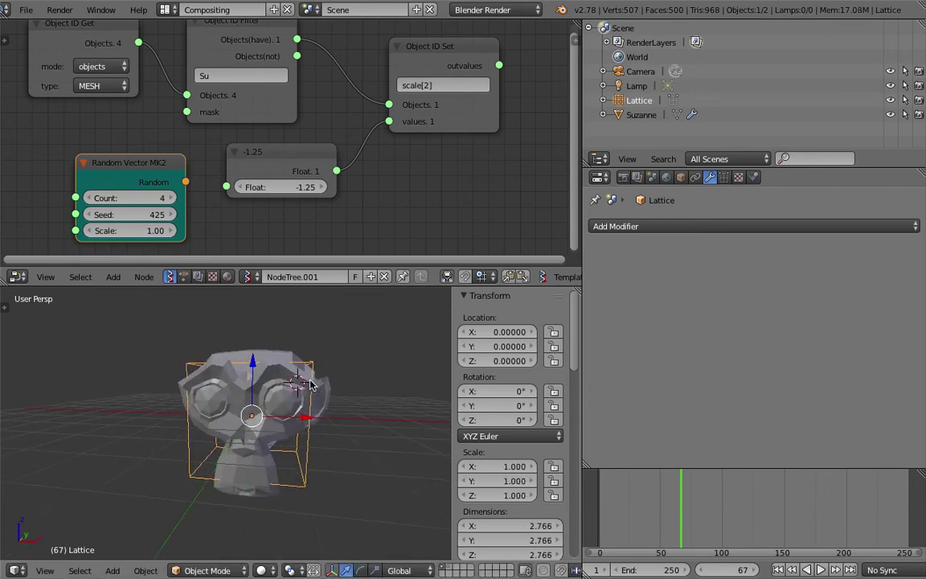
pyautogui.rightClick(308, 387)
pyautogui.rightClick(303, 421)
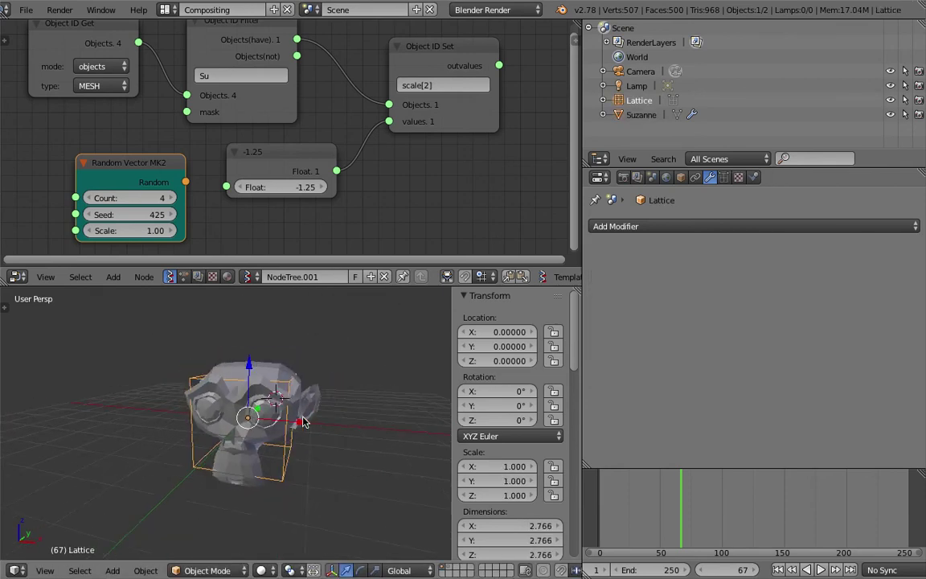
pyautogui.press('s')
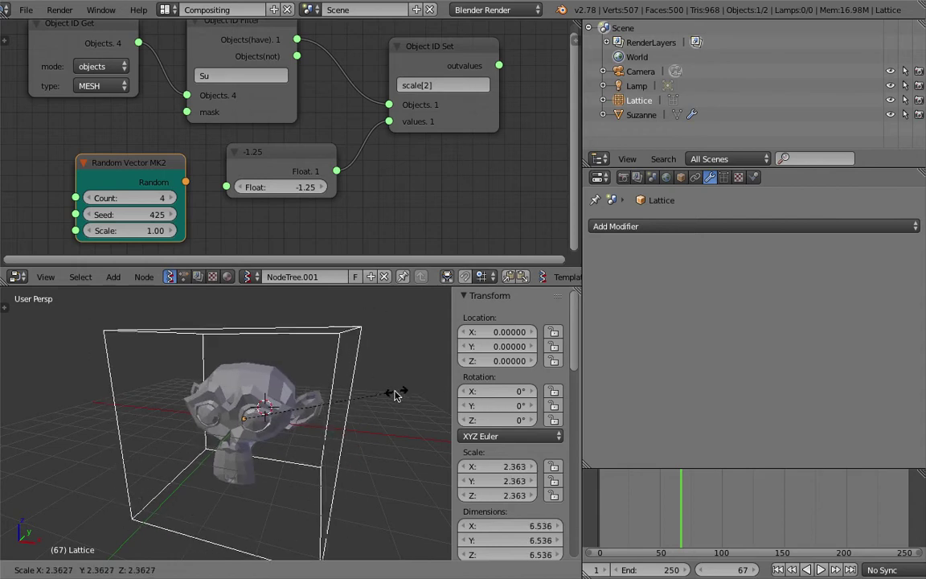
pyautogui.click(370, 398)
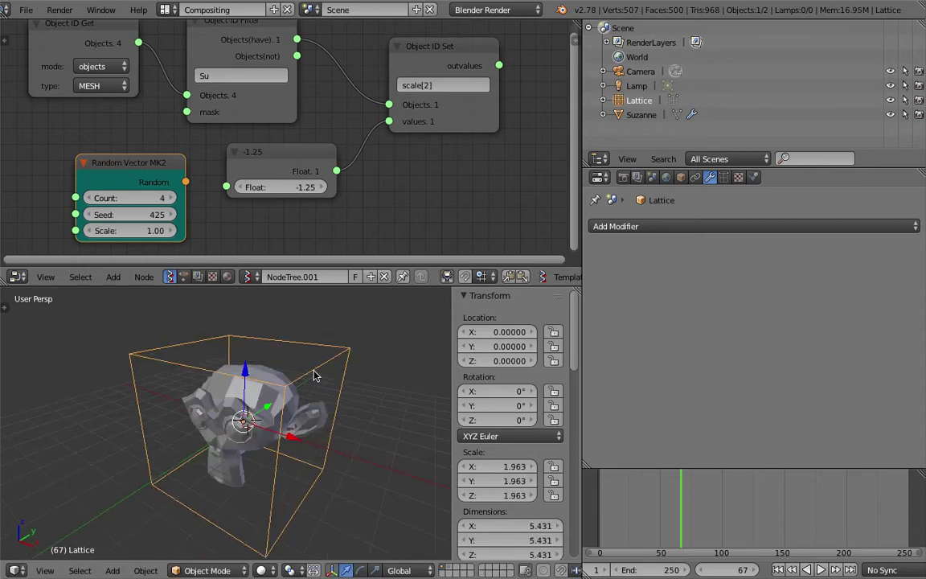
# - Try moving two upper corner points of the lattice in Edit Mode, then return to Object Mode
pyautogui.press('Tab')
pyautogui.click(381, 376)
pyautogui.rightClick(352, 348)
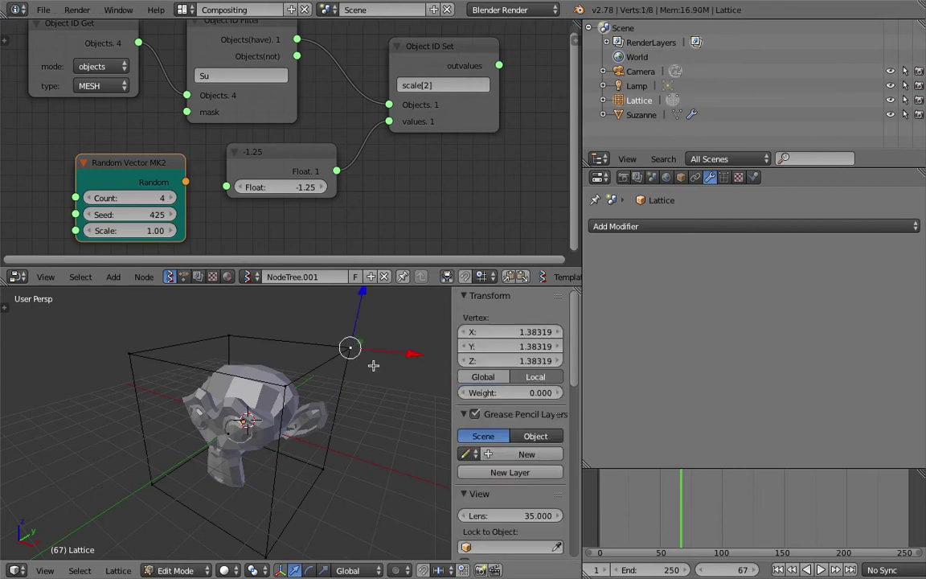
pyautogui.press('g')
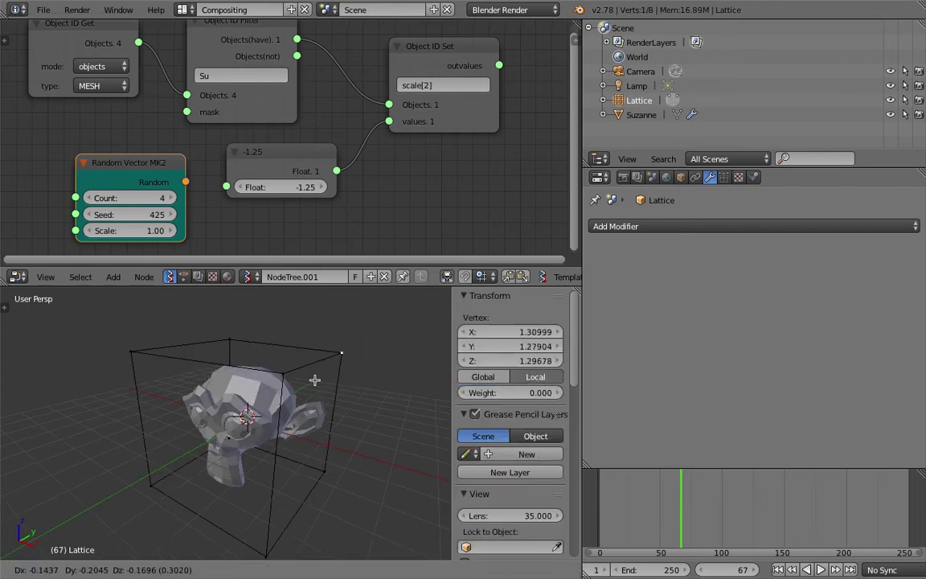
pyautogui.rightClick(307, 382)
pyautogui.rightClick(287, 375)
pyautogui.moveTo(284, 375); pyautogui.dragTo(287, 396, button='middle')
pyautogui.press('g')
pyautogui.rightClick(319, 389)
pyautogui.press('Tab')
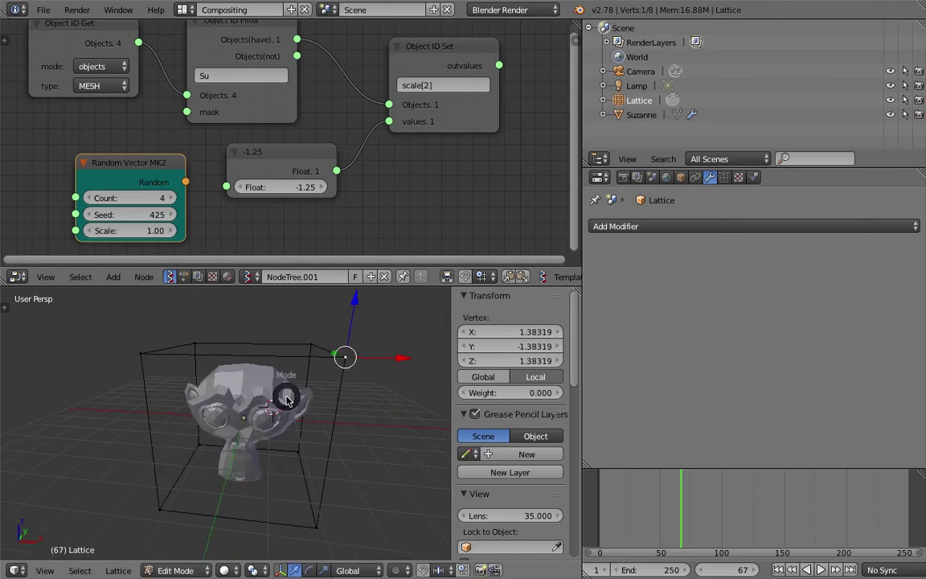
pyautogui.click(199, 401)
# - Try moving and freely rotating the whole lattice around the monkey
pyautogui.moveTo(332, 368); pyautogui.dragTo(294, 358, button='middle')
pyautogui.press('g')
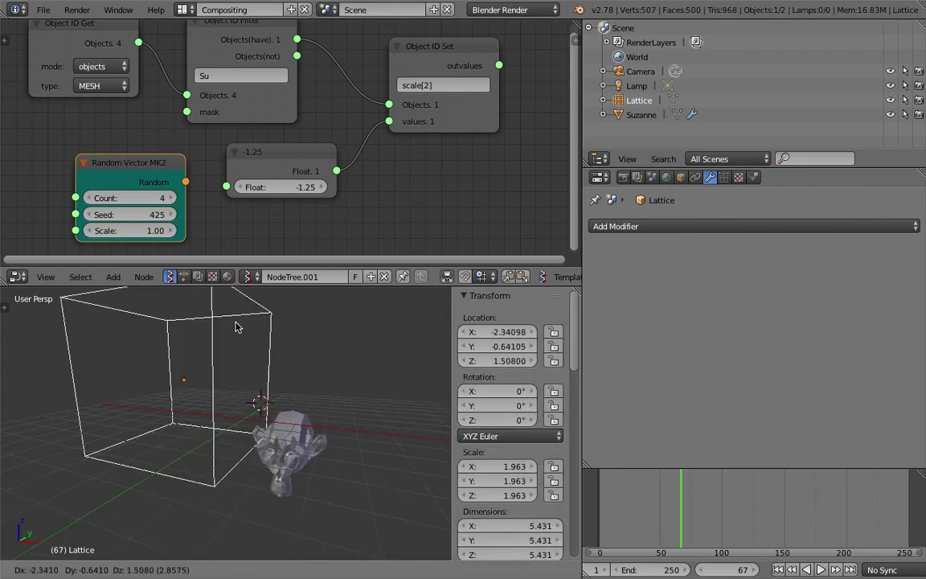
pyautogui.rightClick(327, 374)
pyautogui.press('r')
pyautogui.press('r')
pyautogui.rightClick(337, 392)
# - Try moving the monkey out of the lattice to test the deformation
pyautogui.rightClick(277, 409)
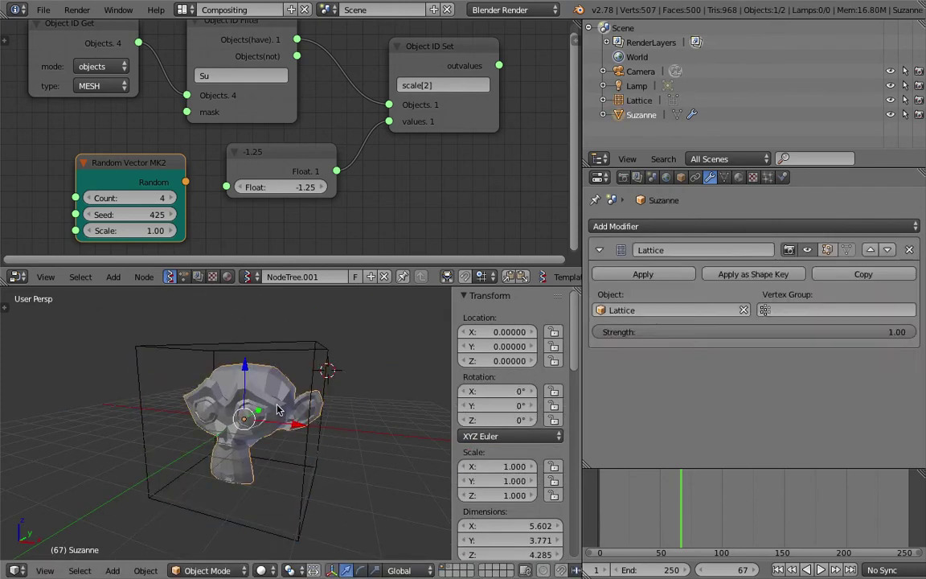
pyautogui.press('g')
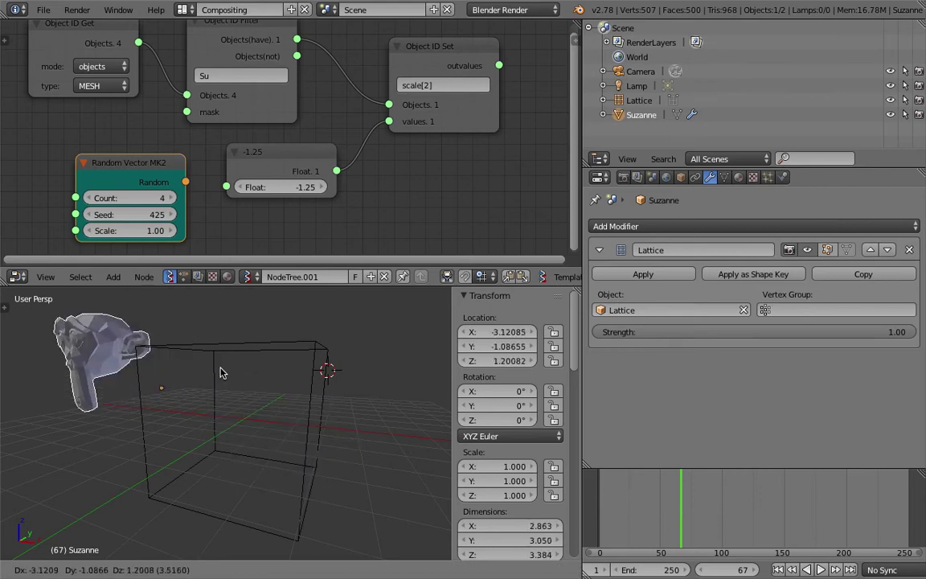
pyautogui.rightClick(278, 437)
# - Enlarge the 3D view's area and hide its transform properties
pyautogui.moveTo(277, 436); pyautogui.dragTo(282, 376, button='middle')
pyautogui.scroll(-1, 282, 399)
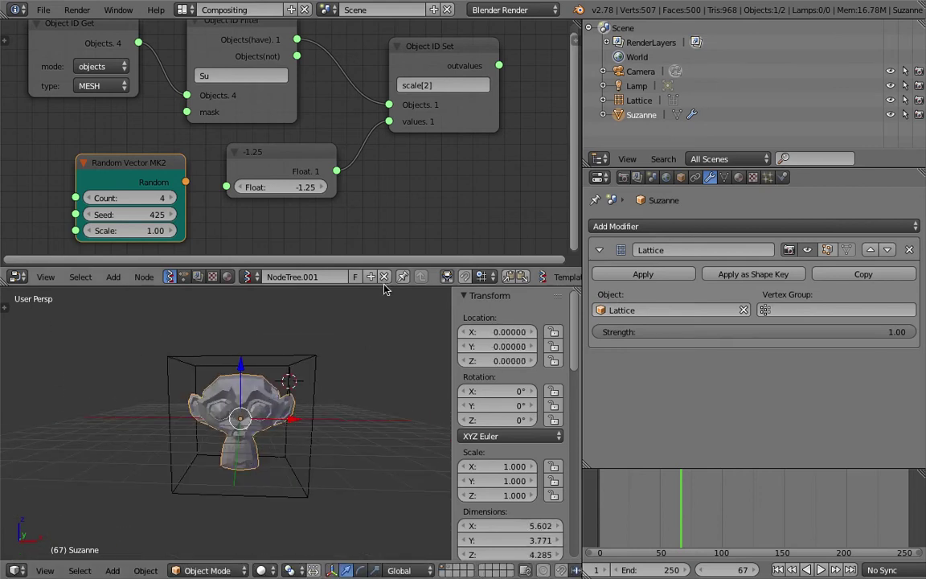
pyautogui.moveTo(386, 285); pyautogui.dragTo(402, 253)
pyautogui.moveTo(452, 294); pyautogui.dragTo(464, 299)
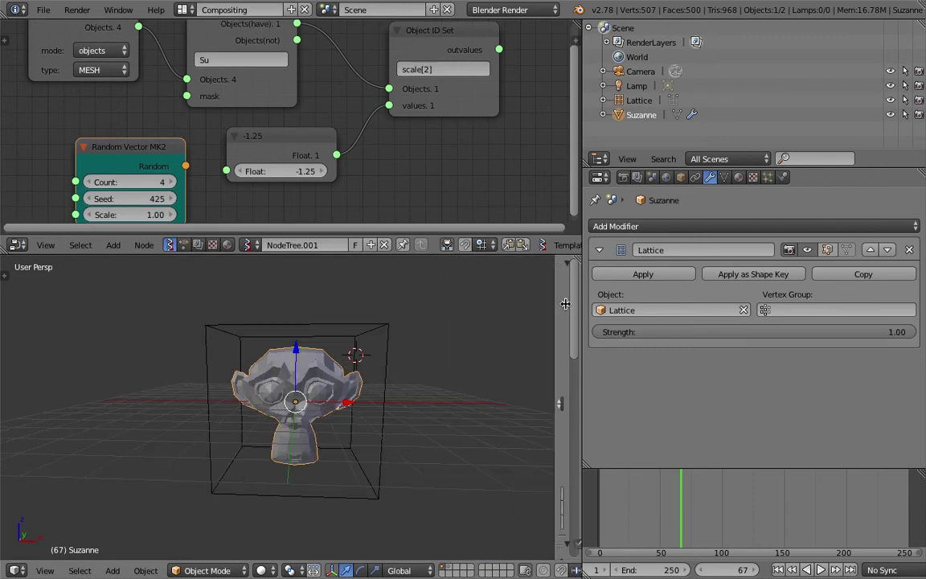
pyautogui.moveTo(398, 313); pyautogui.dragTo(394, 329, button='middle')
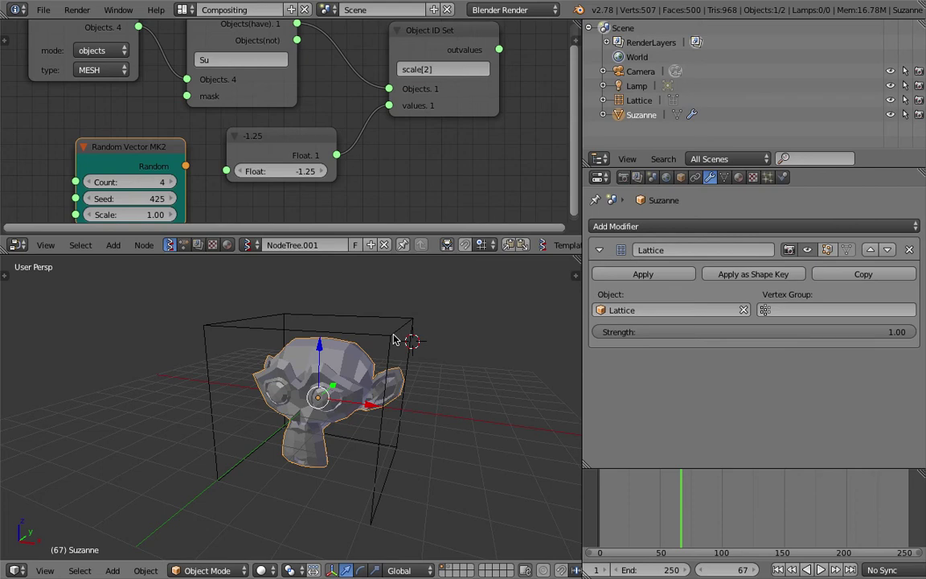
# - Try pulling an upper corner point of the lattice far outwards in Edit Mode and return to Object Mode
pyautogui.moveTo(393, 339); pyautogui.dragTo(434, 313, button='middle')
pyautogui.rightClick(398, 314)
pyautogui.press('Tab')
pyautogui.click(451, 323)
pyautogui.press('g')
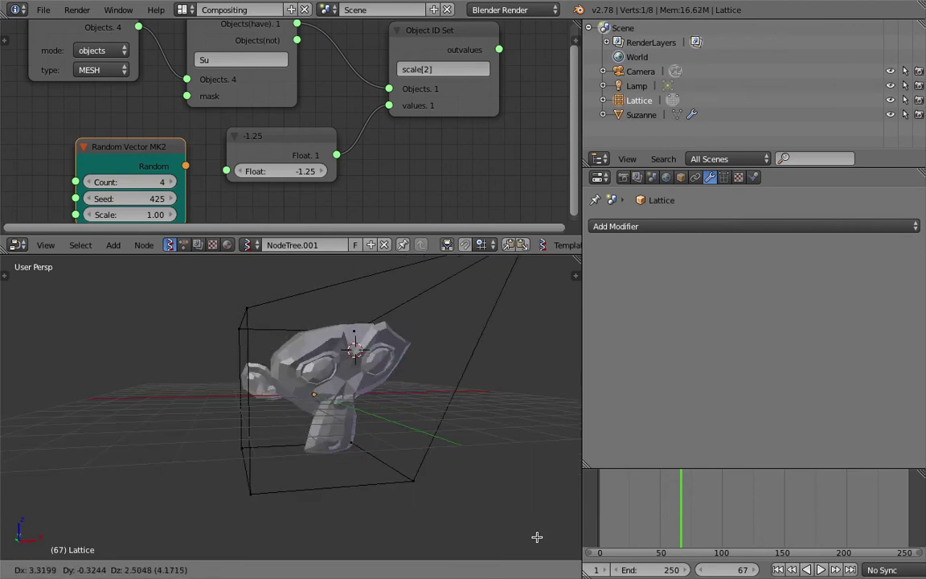
pyautogui.rightClick(380, 421)
pyautogui.moveTo(363, 399); pyautogui.dragTo(335, 413, button='middle')
pyautogui.press('Tab')
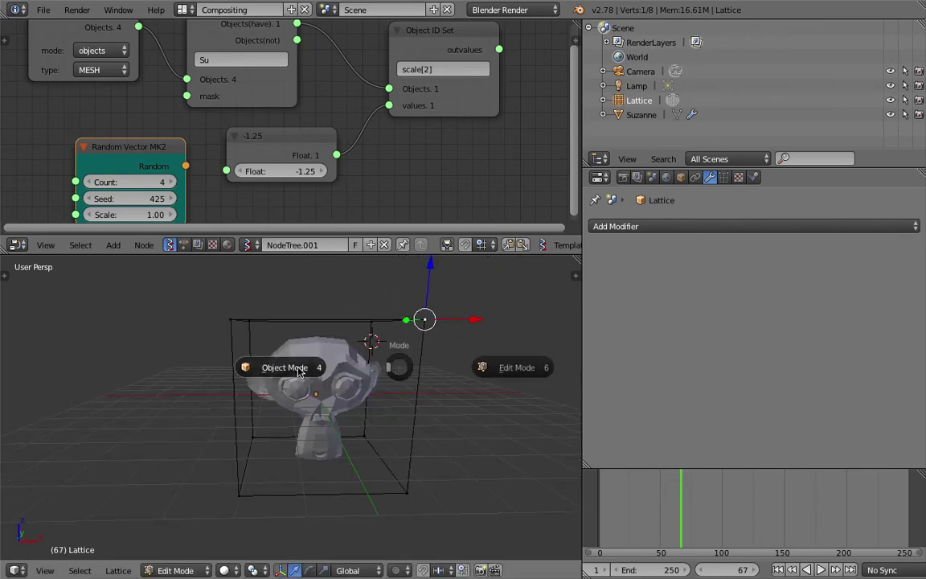
pyautogui.click(282, 368)
pyautogui.moveTo(283, 368); pyautogui.dragTo(416, 322, button='middle')
pyautogui.moveTo(352, 340); pyautogui.dragTo(411, 323, button='middle')
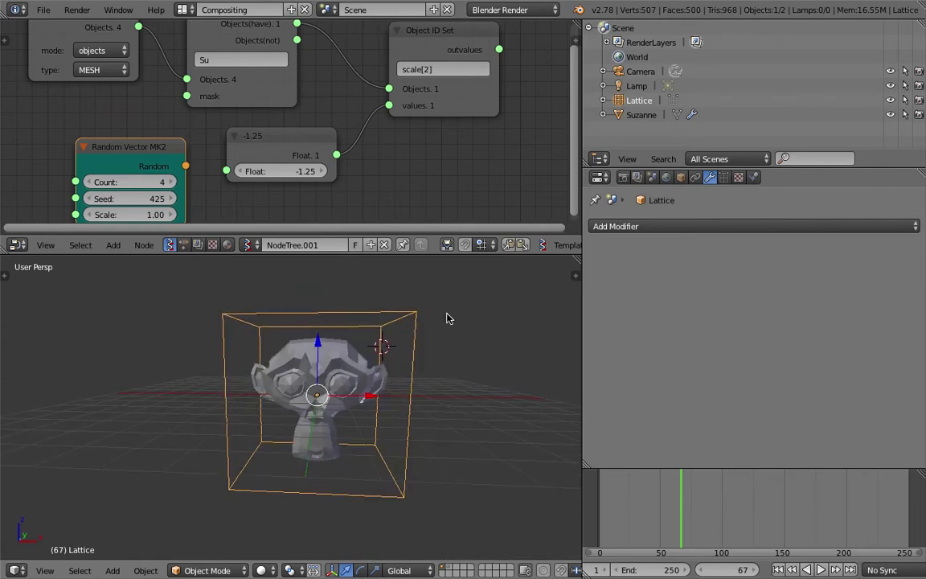
pyautogui.moveTo(441, 320); pyautogui.dragTo(436, 317, button='middle')
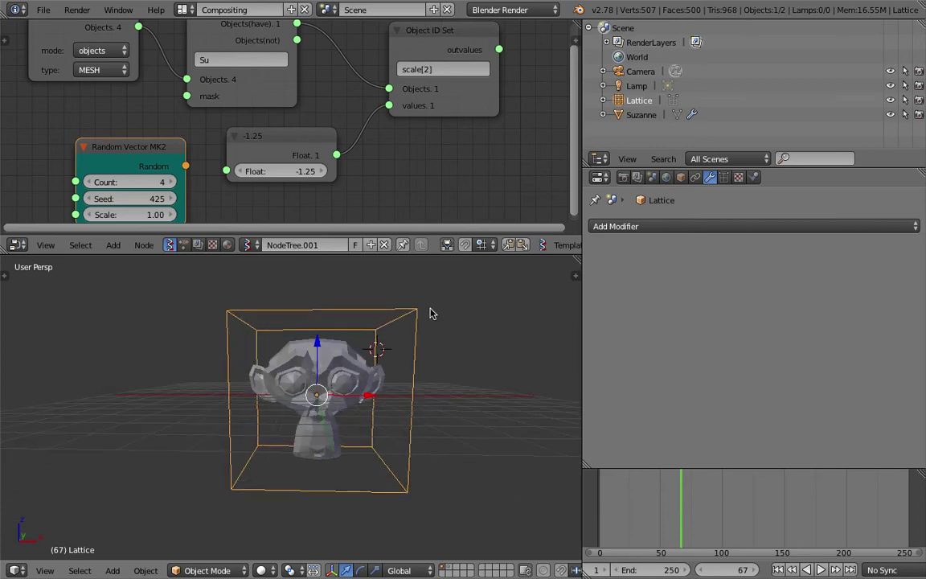
pyautogui.moveTo(402, 325)
pyautogui.mouseDown(button='middle')
pyautogui.moveTo(408, 304)
pyautogui.moveTo(436, 331)
pyautogui.moveTo(436, 342)
pyautogui.moveTo(414, 338)
pyautogui.mouseUp(button='middle')
# - Bring the whole node tree into view and make the node editor's area taller
pyautogui.scroll(-1, 361, 202)
pyautogui.scroll(-1, 361, 202)
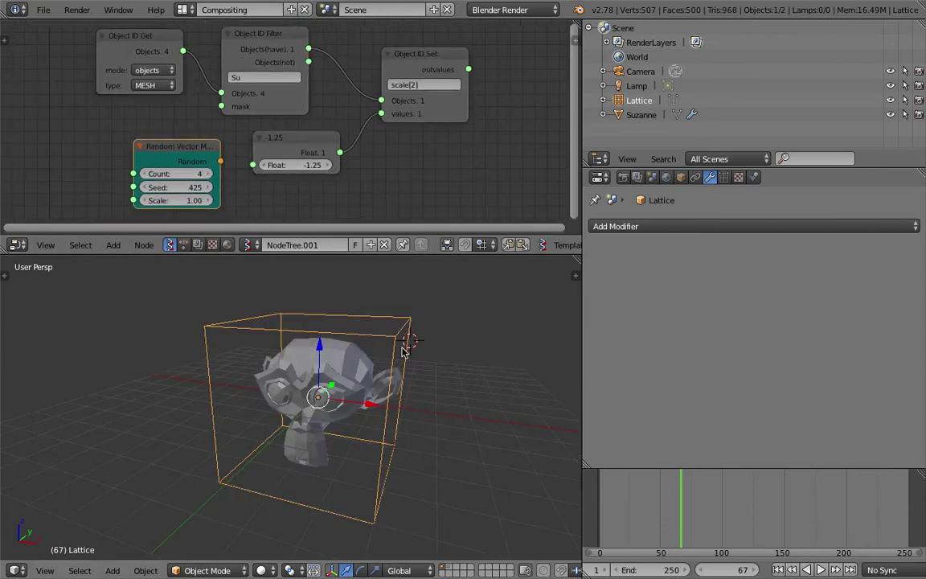
pyautogui.moveTo(345, 298); pyautogui.dragTo(327, 306, button='middle')
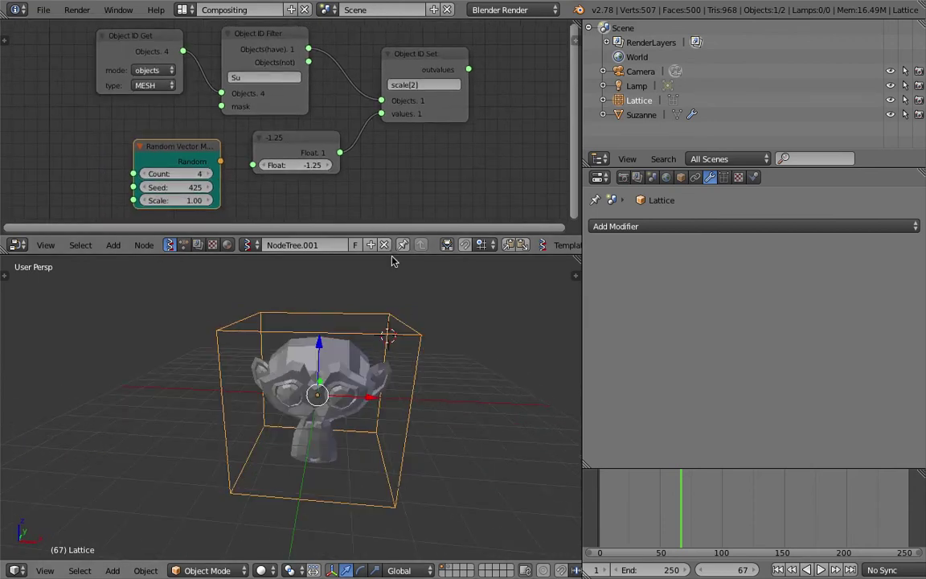
pyautogui.moveTo(394, 254); pyautogui.dragTo(394, 288)
pyautogui.moveTo(449, 361); pyautogui.dragTo(406, 345, button='middle')
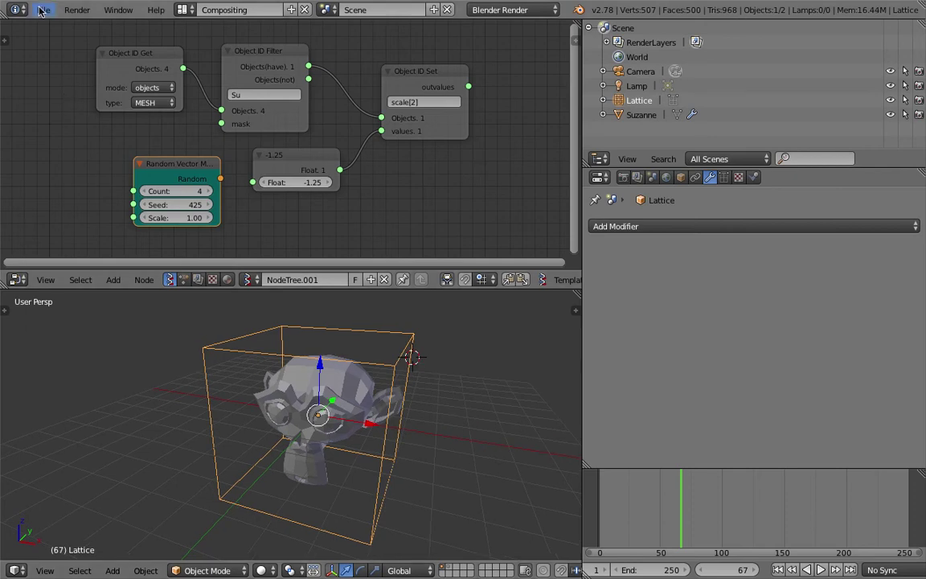
# - Save the scene with the lattice setup as another incremented file version
pyautogui.click(43, 9)
pyautogui.click(90, 131)
pyautogui.click(822, 63)
pyautogui.click(849, 52)
# - Widen the node editor and spread the Object ID Set and Object ID Filter nodes further apart
pyautogui.moveTo(409, 109); pyautogui.dragTo(400, 111, button='middle')
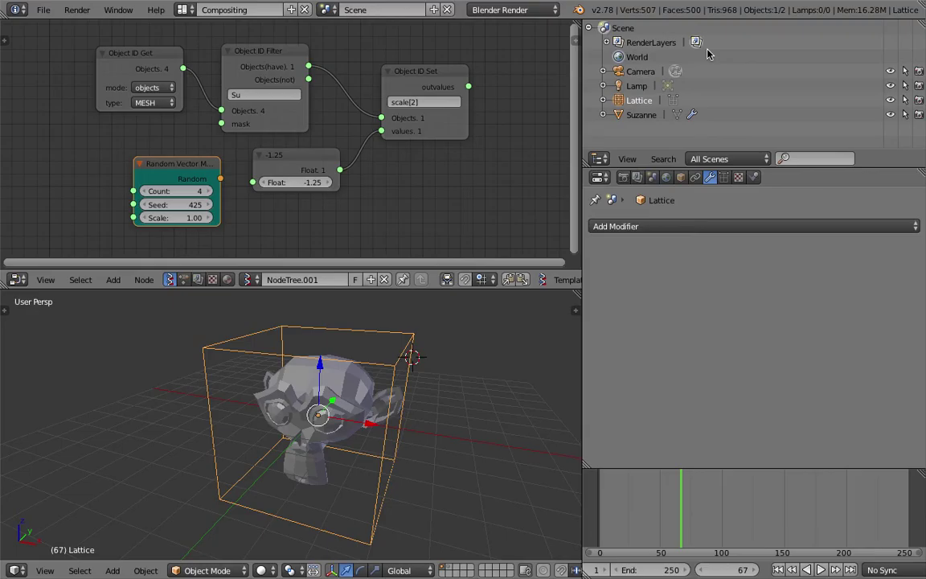
pyautogui.moveTo(582, 100); pyautogui.dragTo(701, 101)
pyautogui.moveTo(482, 76); pyautogui.dragTo(532, 84, button='middle')
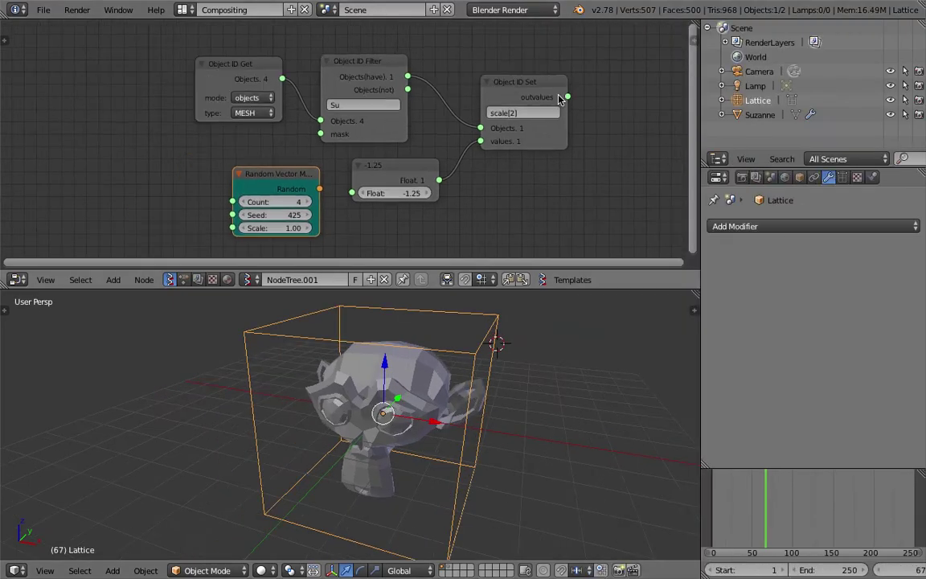
pyautogui.moveTo(505, 85); pyautogui.dragTo(558, 82)
pyautogui.moveTo(359, 66); pyautogui.dragTo(396, 61)
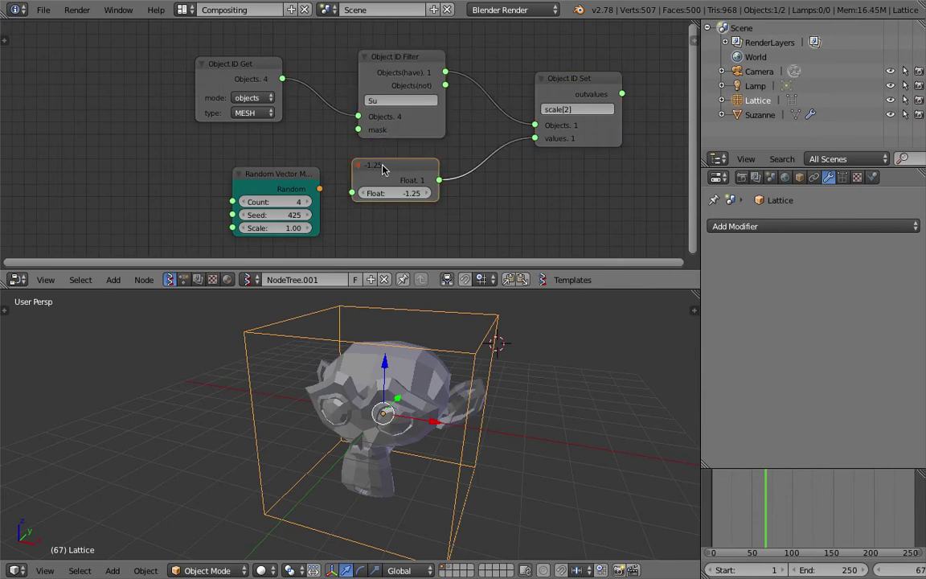
# - Delete the Float, Random Vector and Object ID Filter nodes, and move Object ID Set closer to Object ID Get
pyautogui.press('x')
pyautogui.press('x')
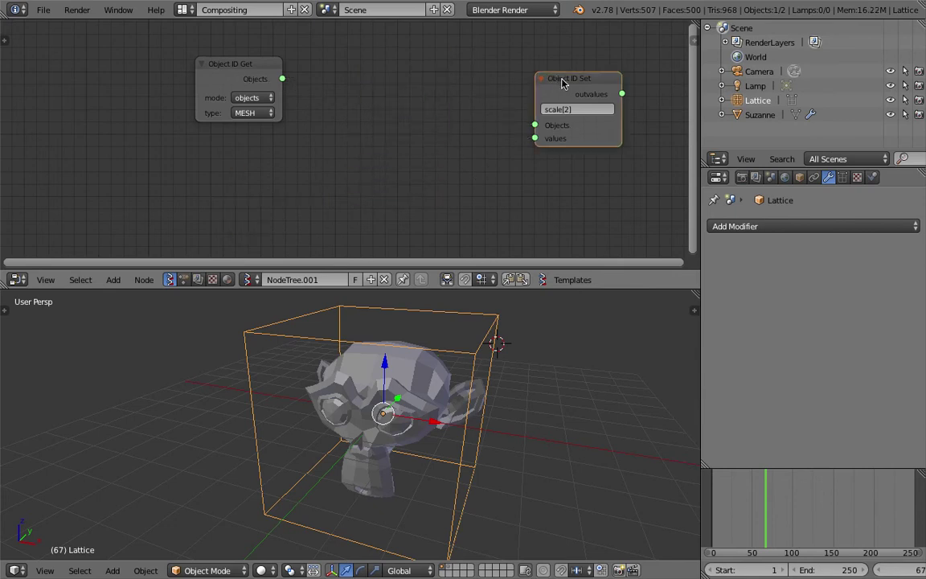
pyautogui.moveTo(558, 83); pyautogui.dragTo(362, 83)
# - Set the Object ID Get node's type to LATTICE and move the node farther away from Object ID Set
pyautogui.scroll(2, 296, 141)
pyautogui.scroll(1, 296, 141)
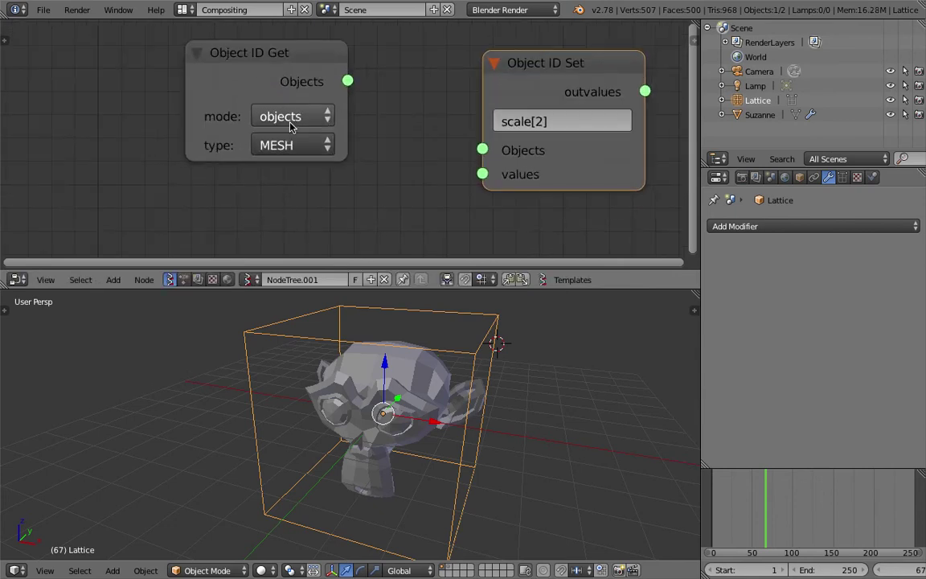
pyautogui.click(269, 144)
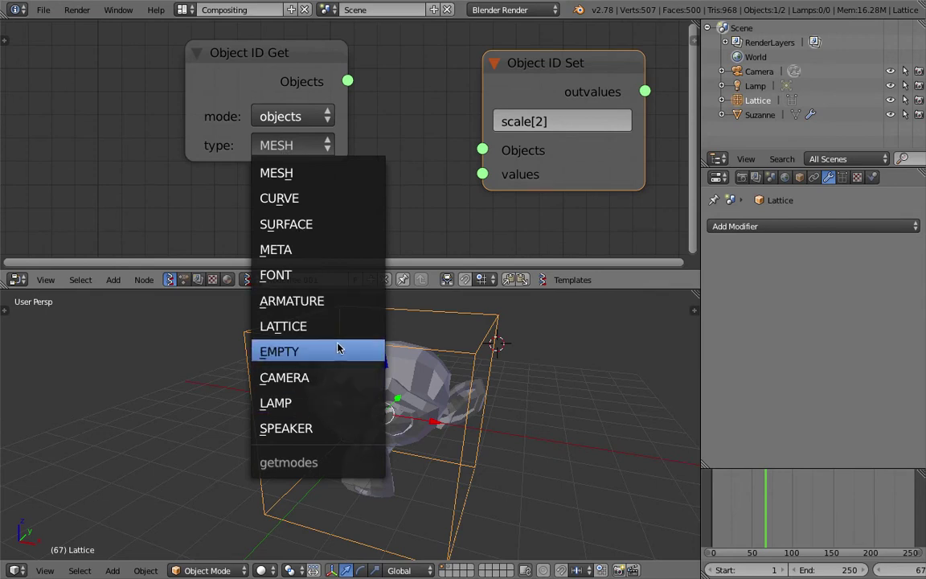
pyautogui.click(283, 325)
pyautogui.moveTo(242, 74); pyautogui.dragTo(200, 91)
pyautogui.scroll(-1, 286, 97)
pyautogui.moveTo(339, 101); pyautogui.dragTo(293, 146, button='middle')
# - Add a Stethoscope node and connect the Objects output of Object ID Get to its Data input
pyautogui.hotkey('shift', 'a')
pyautogui.click(329, 72)
pyautogui.write('ste')
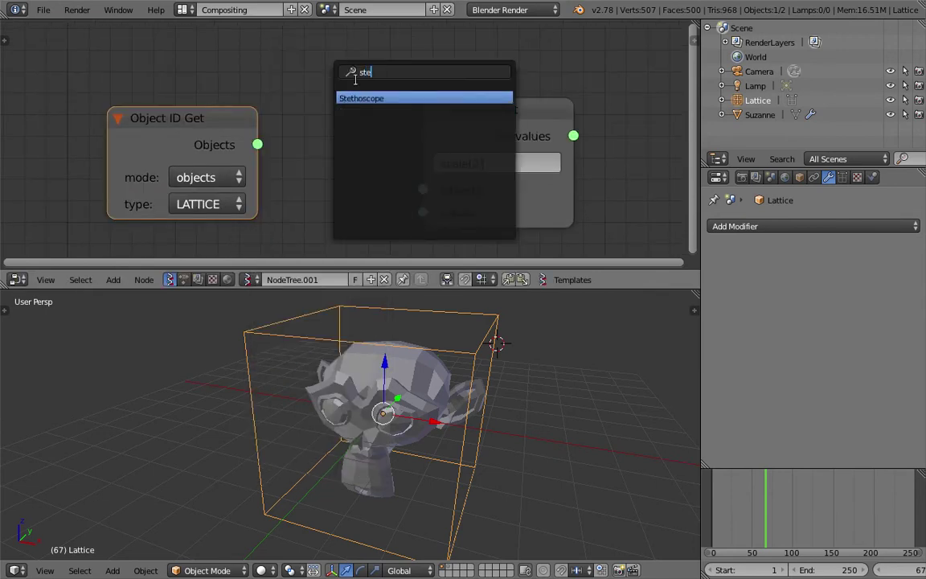
pyautogui.press('Return')
pyautogui.moveTo(259, 143); pyautogui.dragTo(344, 116)
# - Arrange the Stethoscope directly above Object ID Set so that its printed output can be read clear of the nodes
pyautogui.moveTo(538, 117); pyautogui.dragTo(472, 154)
pyautogui.scroll(-2, 479, 135)
pyautogui.moveTo(493, 109); pyautogui.dragTo(388, 96, button='middle')
pyautogui.scroll(3, 387, 96)
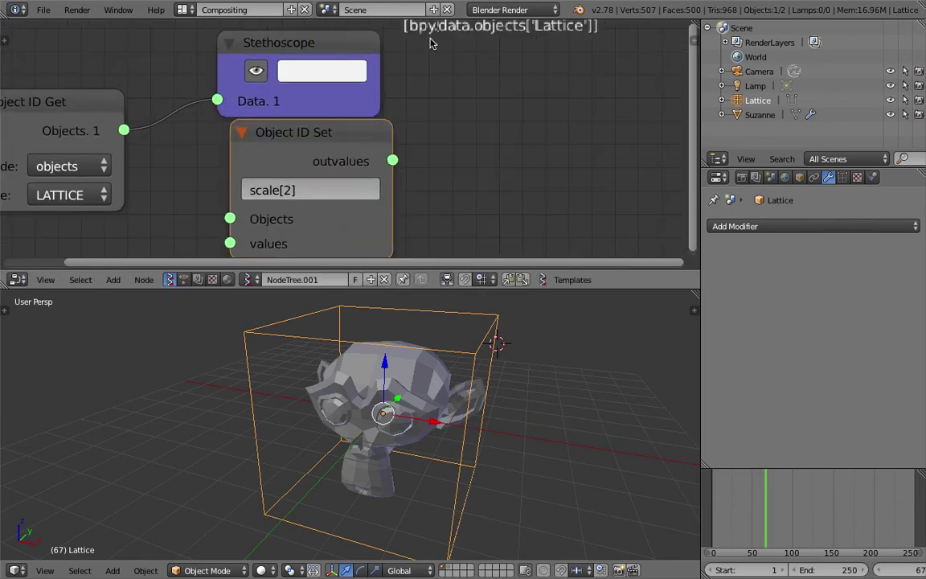
pyautogui.scroll(3, 430, 42)
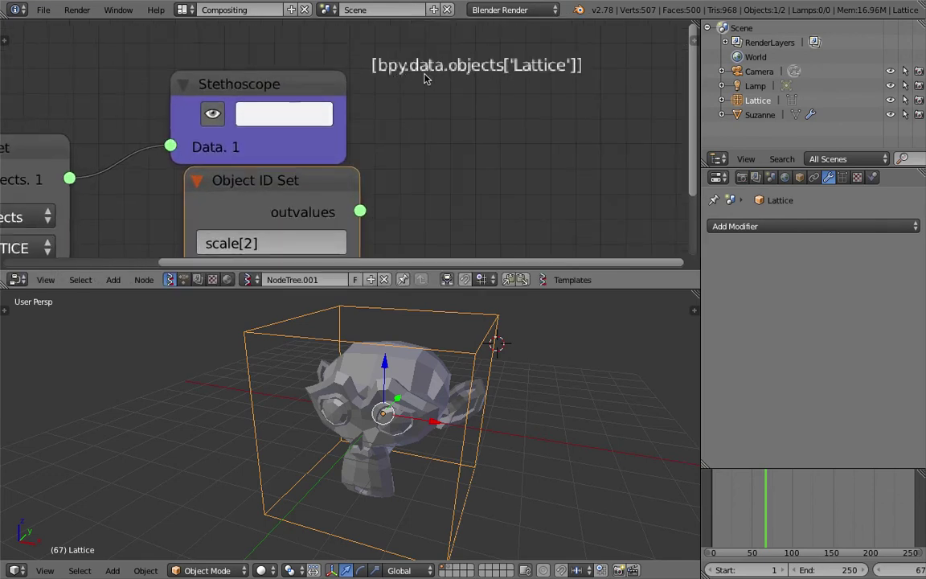
pyautogui.moveTo(312, 72); pyautogui.dragTo(327, 57)
pyautogui.scroll(-3, 417, 56)
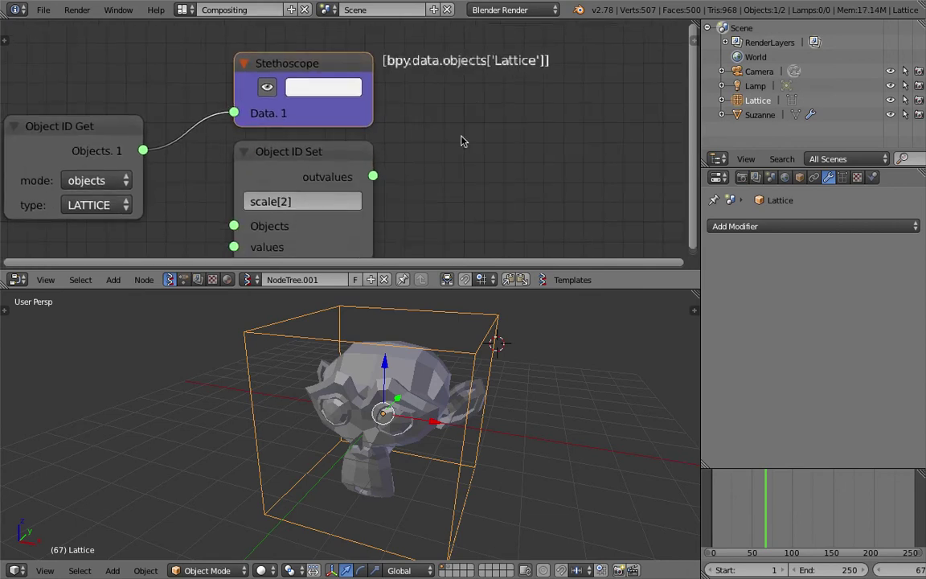
pyautogui.moveTo(460, 142); pyautogui.dragTo(510, 122, button='middle')
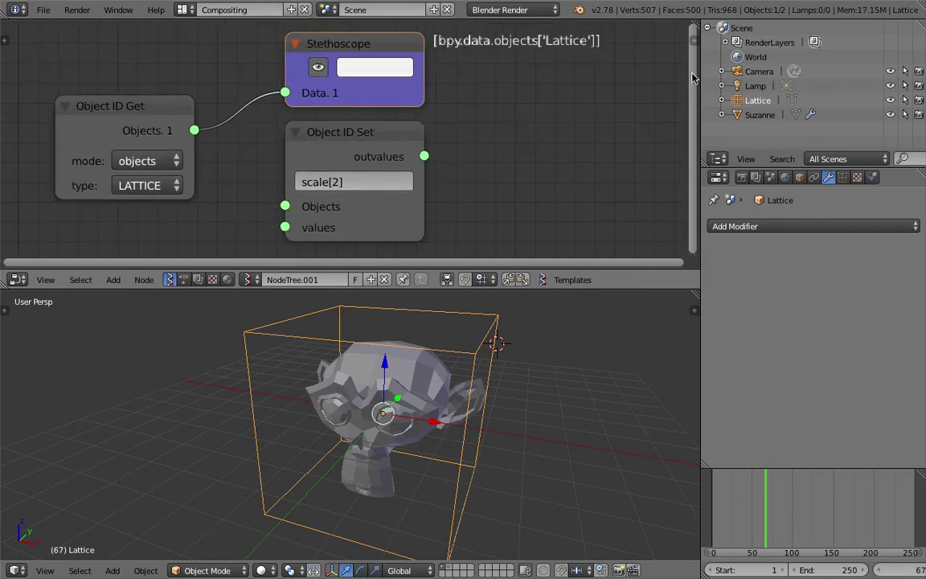
# - Split the 3D view into two side-by-side areas and turn the new one into a Python Console
pyautogui.moveTo(695, 294); pyautogui.dragTo(343, 321)
pyautogui.click(355, 571)
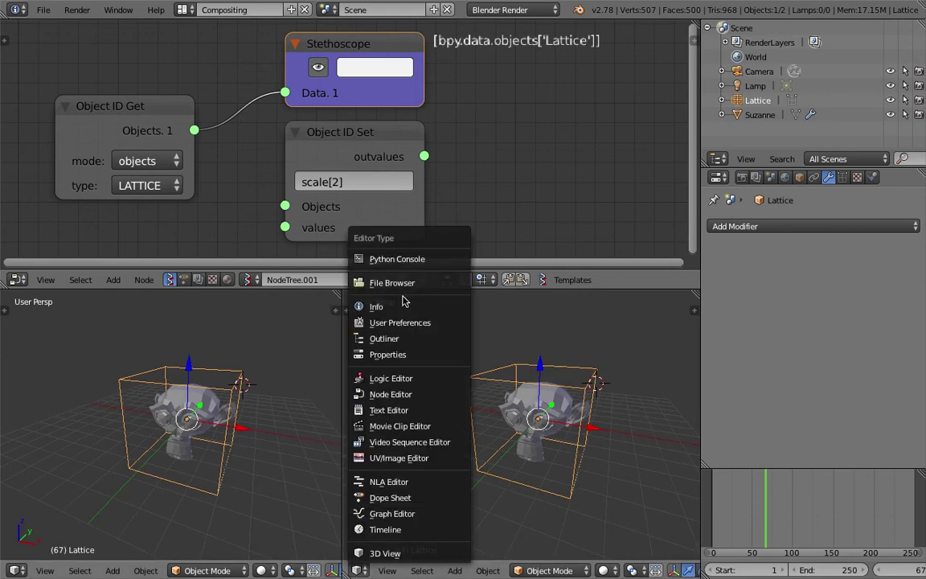
pyautogui.click(386, 255)
# - Try to evaluate bpy.data.lattice in the Python Console
pyautogui.write('bpy')
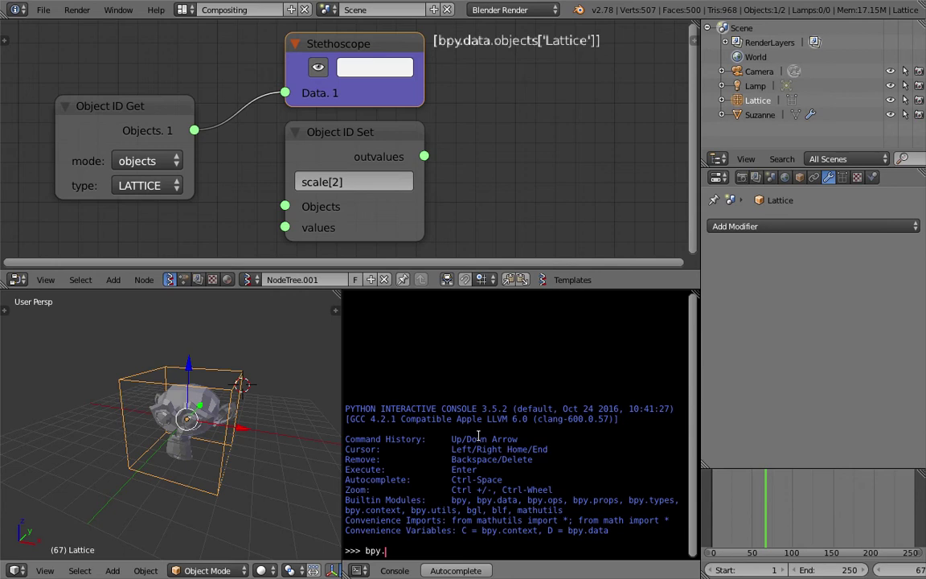
pyautogui.write('.data.lattice')
pyautogui.press('Return')
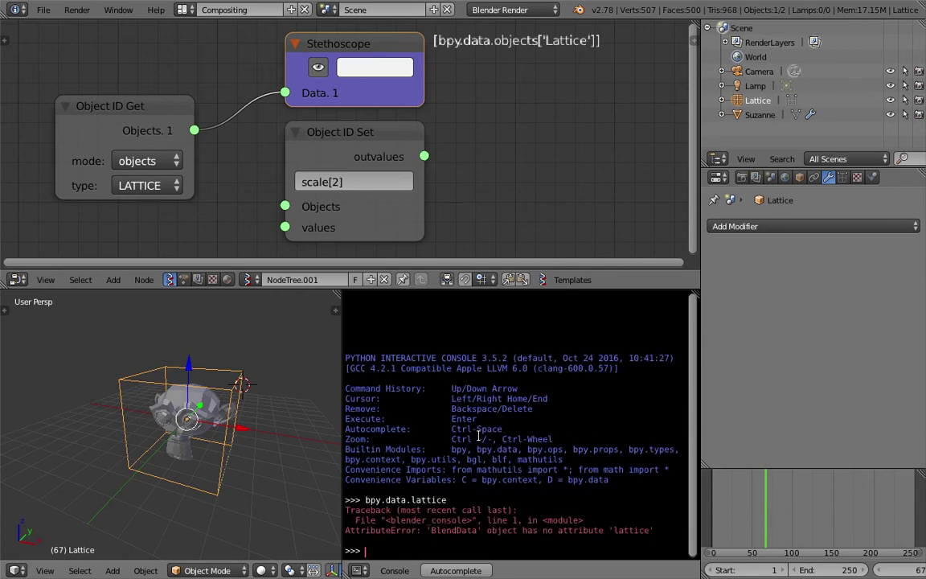
# - Recall the last console expression, cut it back to bpy.data. and look through its autocomplete list for the lattice collection
pyautogui.press('Up')
pyautogui.press('BackSpace')
pyautogui.press('BackSpace')
pyautogui.press('BackSpace')
pyautogui.press('BackSpace')
pyautogui.press('BackSpace')
pyautogui.press('BackSpace')
pyautogui.press('BackSpace')
pyautogui.hotkey('ctrl', 'space')
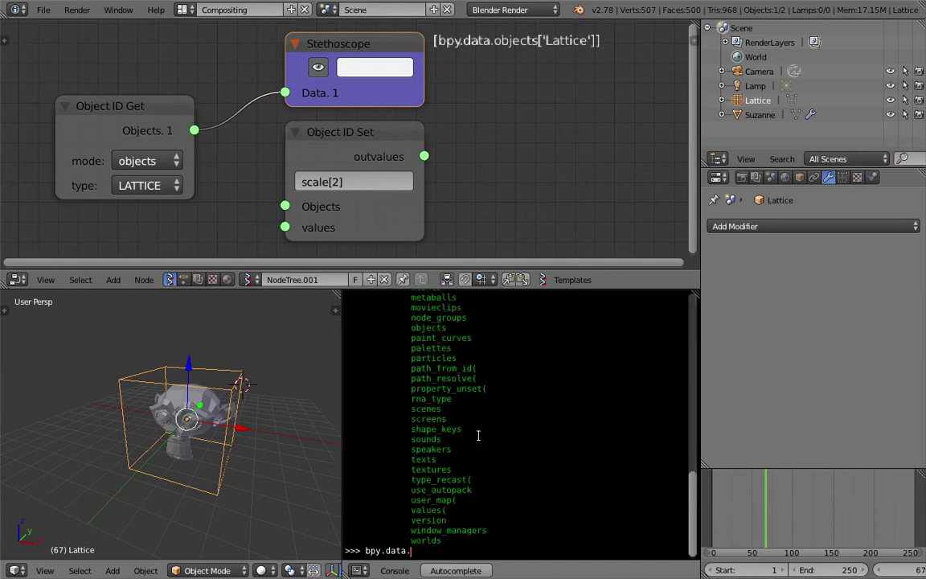
pyautogui.scroll(3, 477, 435)
pyautogui.scroll(-3, 477, 435)
# - Complete the console expression as bpy.data.lattices, evaluate it and orbit the 3D view around the lattice
pyautogui.write('lattices')
pyautogui.press('Return')
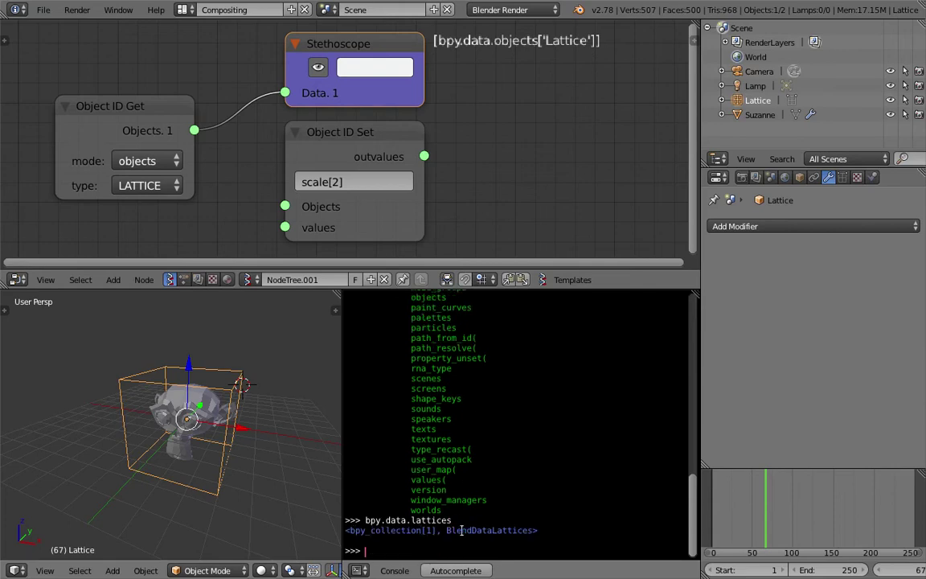
pyautogui.moveTo(295, 487); pyautogui.dragTo(155, 371, button='middle')
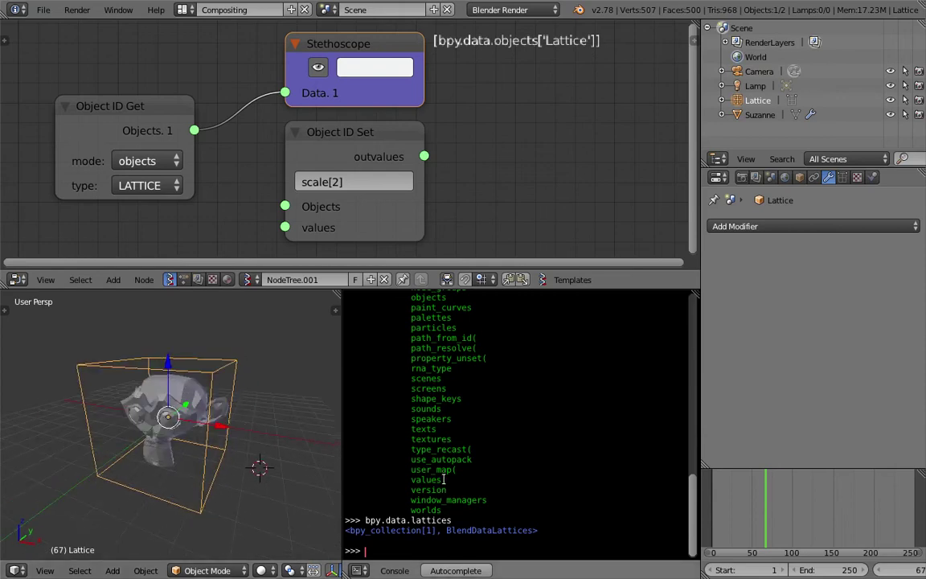
# - List the members of bpy.data.lattices in the Python console and assign the collection to a variable named mylattices
pyautogui.press('Up')
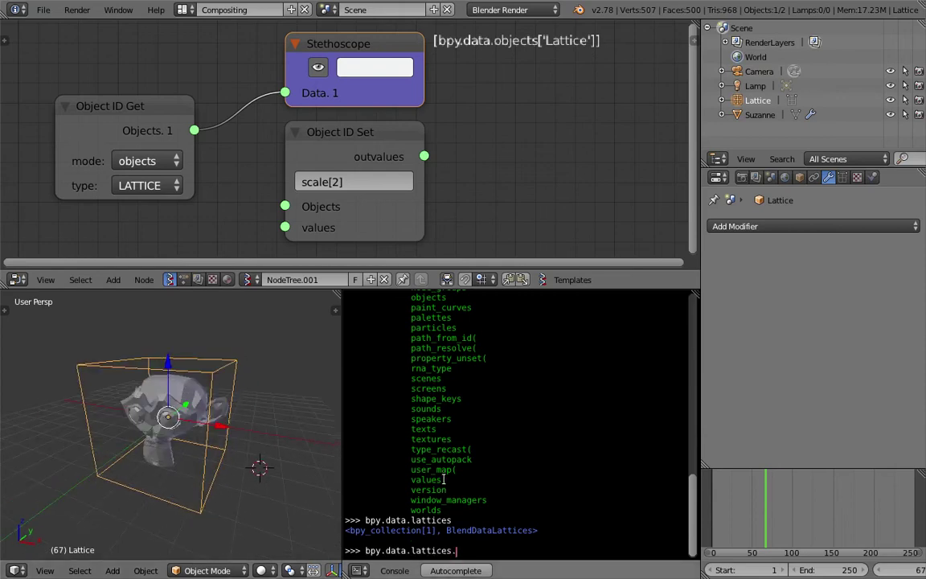
pyautogui.hotkey('ctrl', 'space')
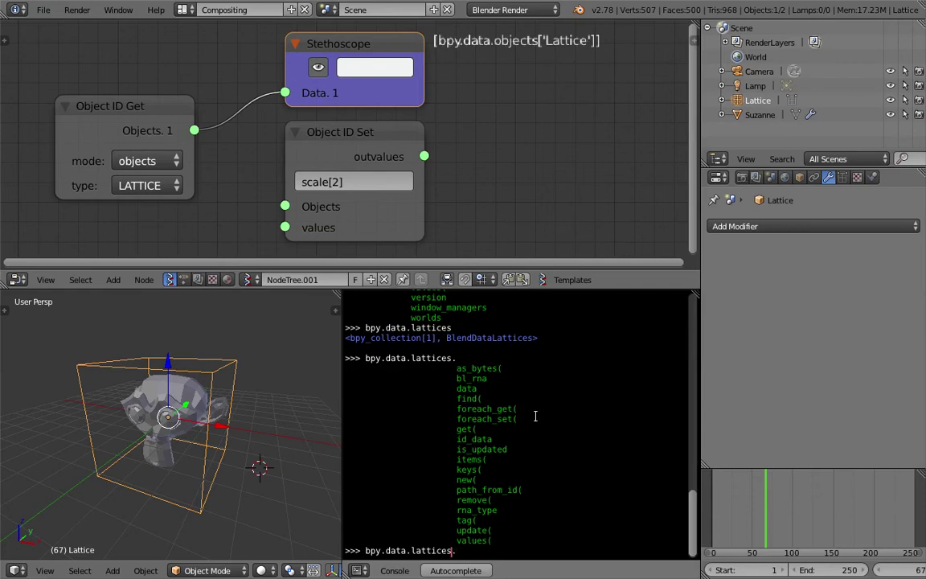
pyautogui.write('mylattice =')
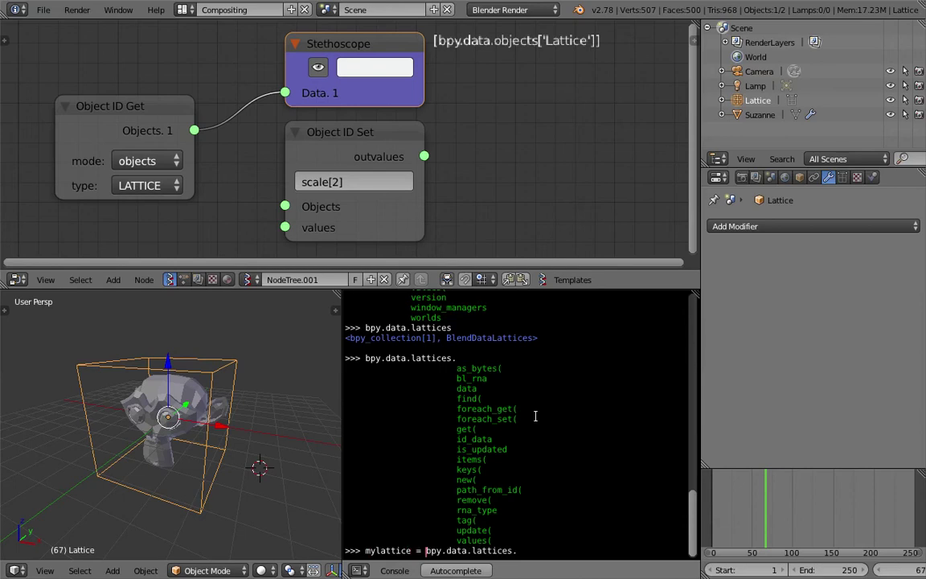
pyautogui.press('Return')
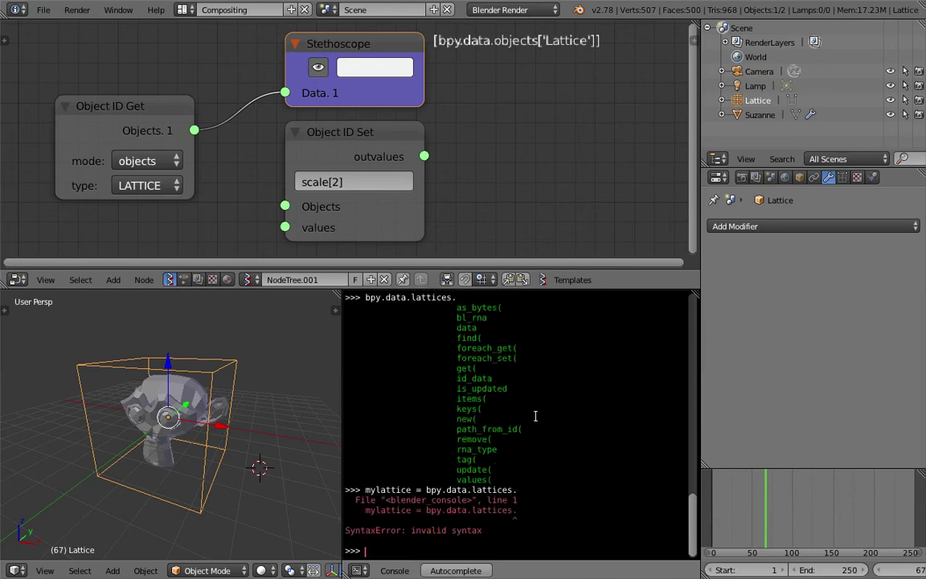
pyautogui.press('Up')
pyautogui.press('Right')
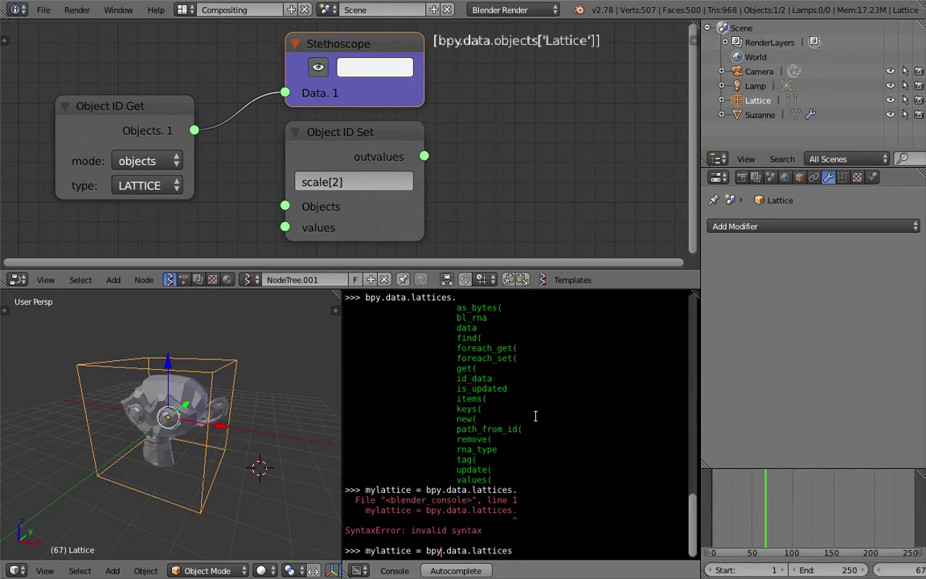
pyautogui.write('s')
pyautogui.press('Return')
# - Evaluate mylattices[0] in the Python console to query the first lattice
pyautogui.write('mylattices[0')
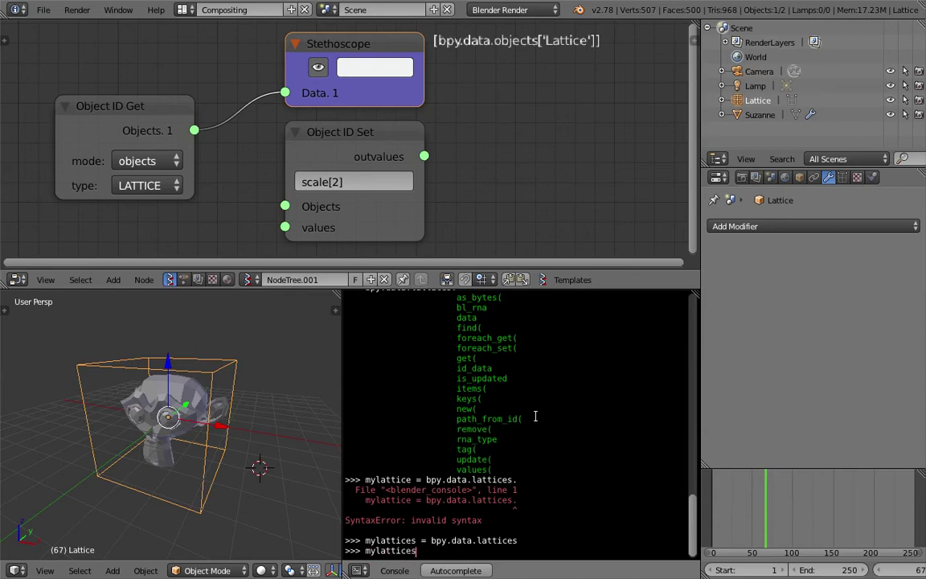
pyautogui.write(']')
pyautogui.press('Return')
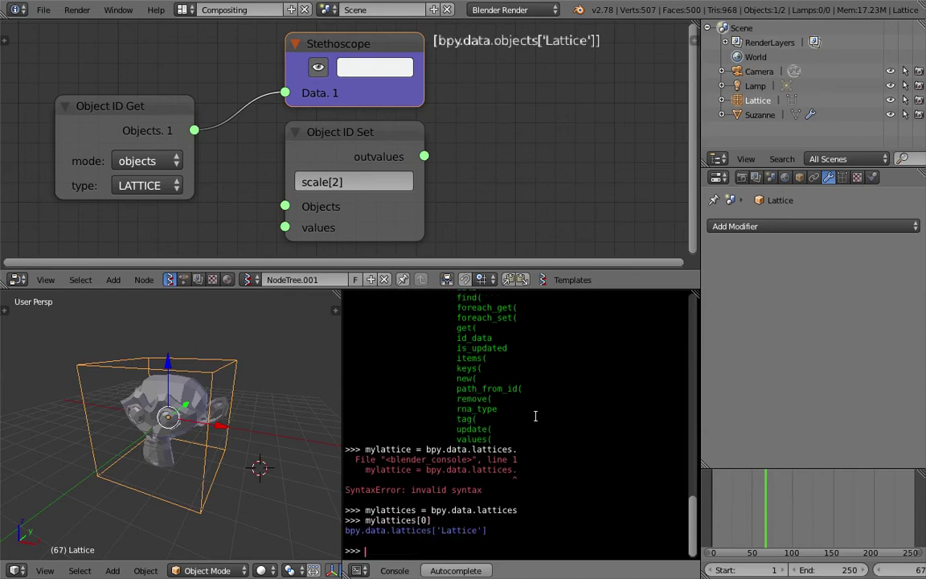
# - List the attributes of mylattices[0] in the console and evaluate mylattices[0].points
pyautogui.press('Up')
pyautogui.moveTo(241, 366); pyautogui.dragTo(257, 402, button='middle')
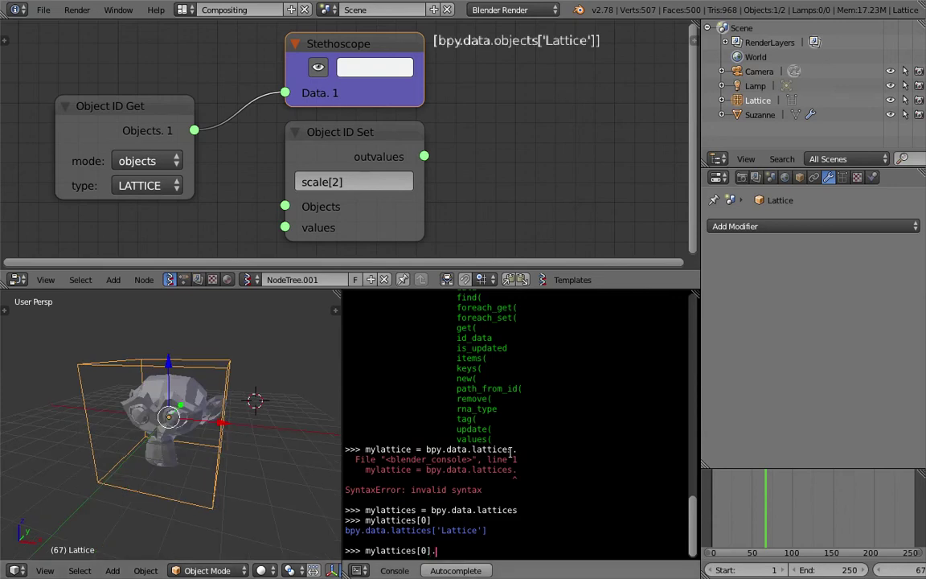
pyautogui.write('.')
pyautogui.hotkey('ctrl', 'space')
pyautogui.scroll(8, 509, 453)
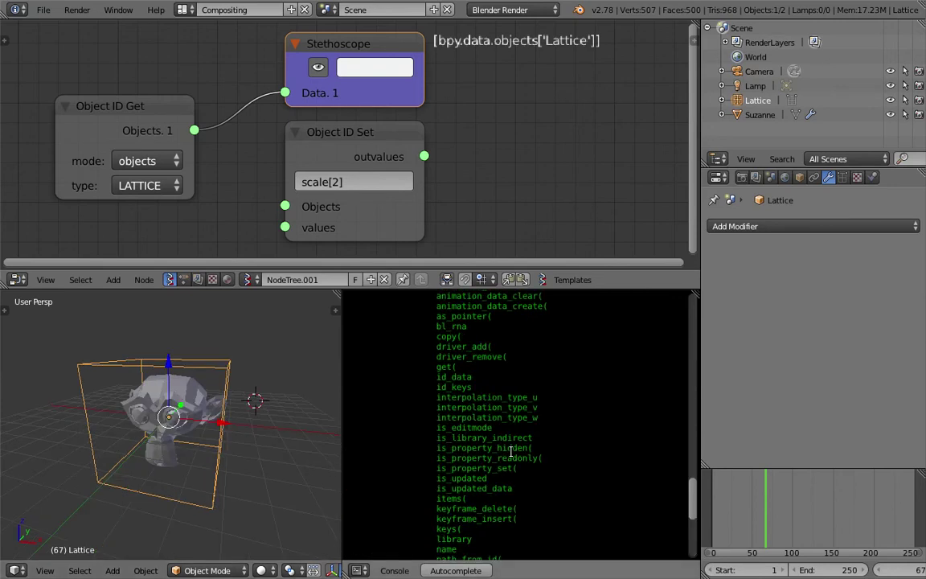
pyautogui.scroll(-5, 522, 445)
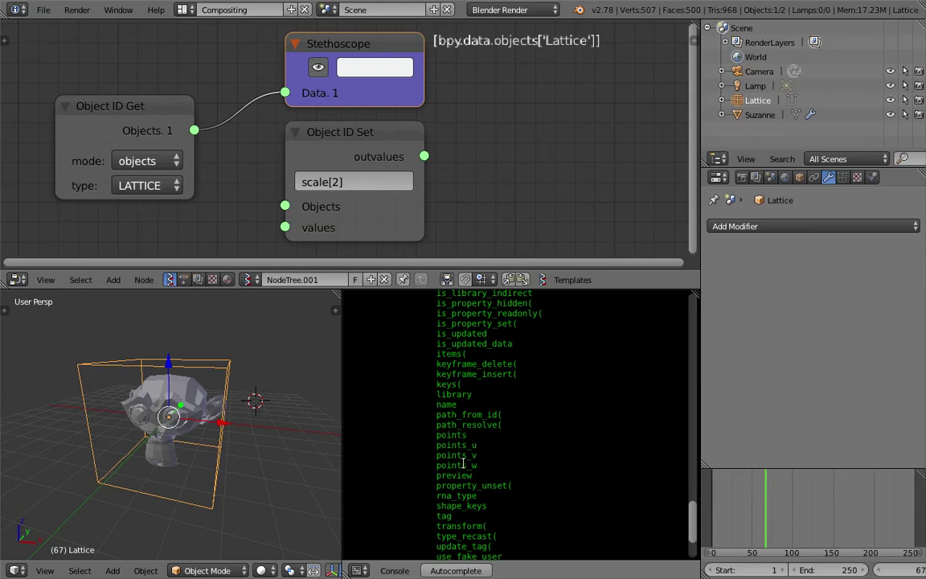
pyautogui.write('po')
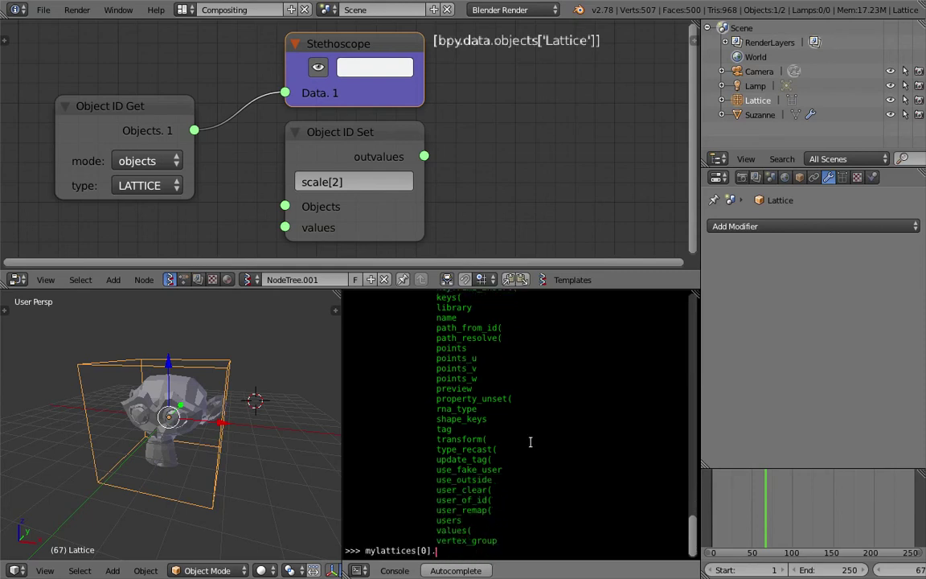
pyautogui.write('ints')
pyautogui.press('Return')
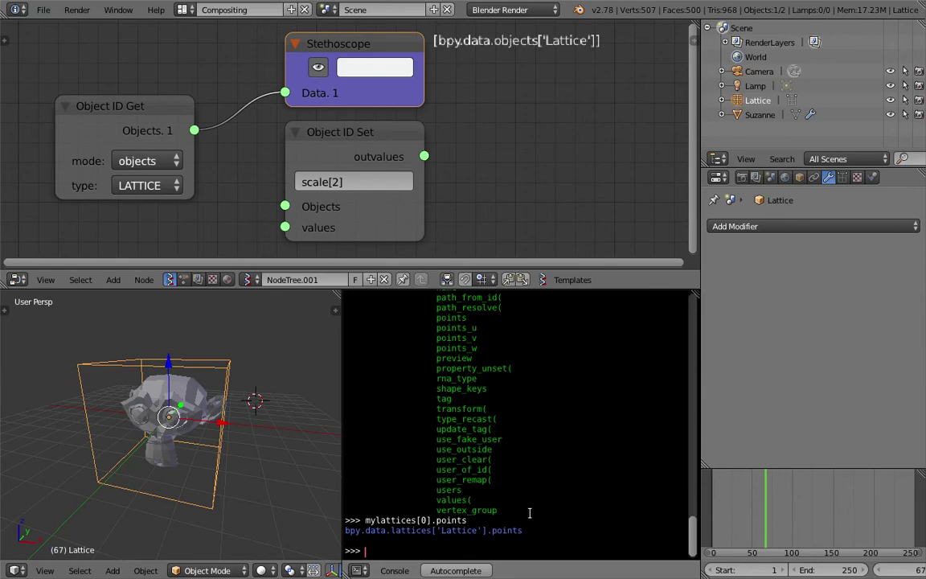
# - List the members of mylattices[0].points and evaluate its first element, mylattices[0].points[0]
pyautogui.press('Up')
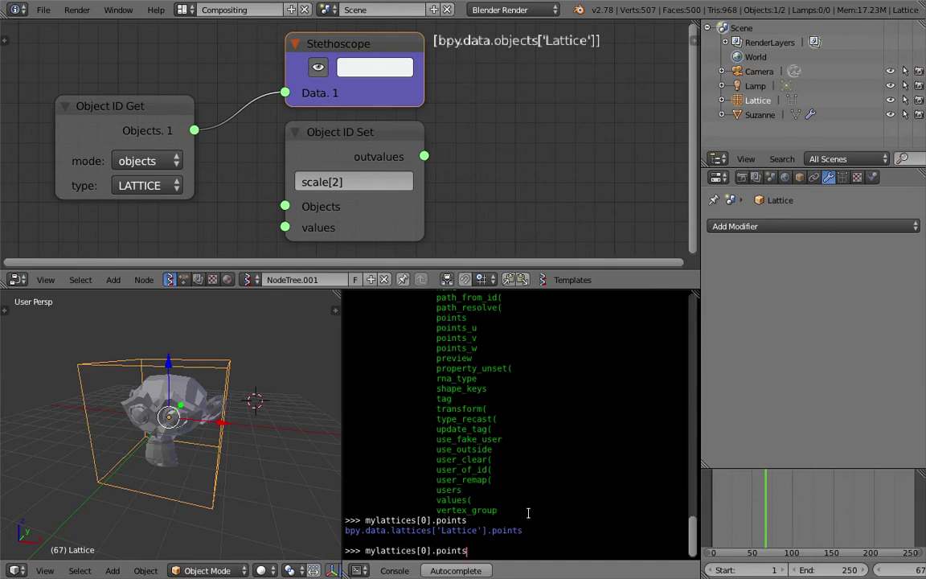
pyautogui.write('.')
pyautogui.hotkey('ctrl', 'space')
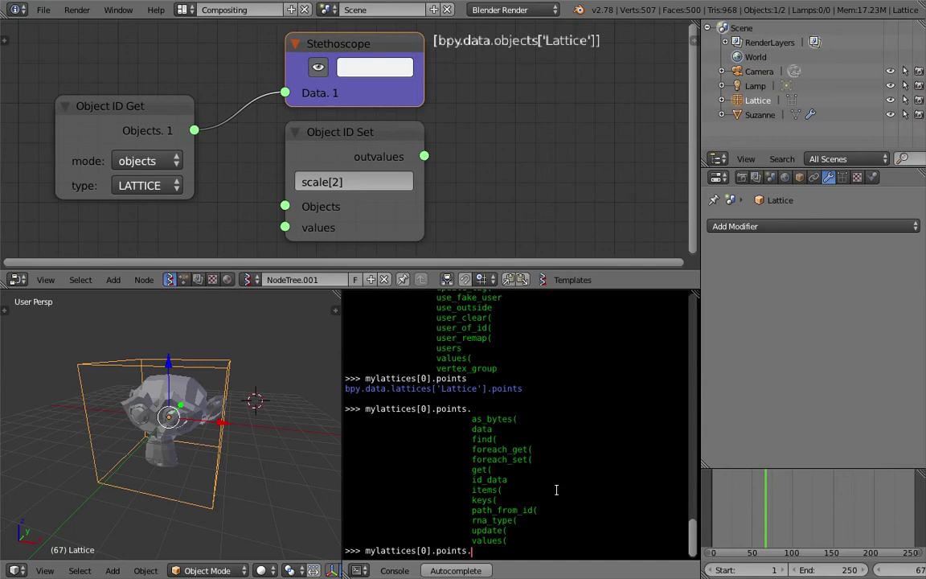
pyautogui.write('[0]')
pyautogui.press('Return')
# - List the attributes of mylattices[0].points[0] and evaluate the point's co coordinates
pyautogui.press('Up')
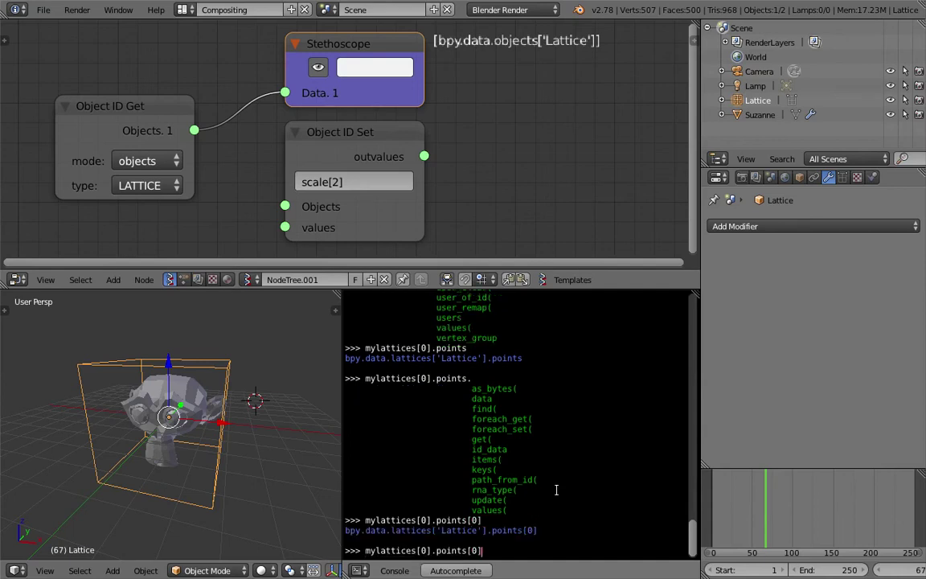
pyautogui.hotkey('ctrl', 'space')
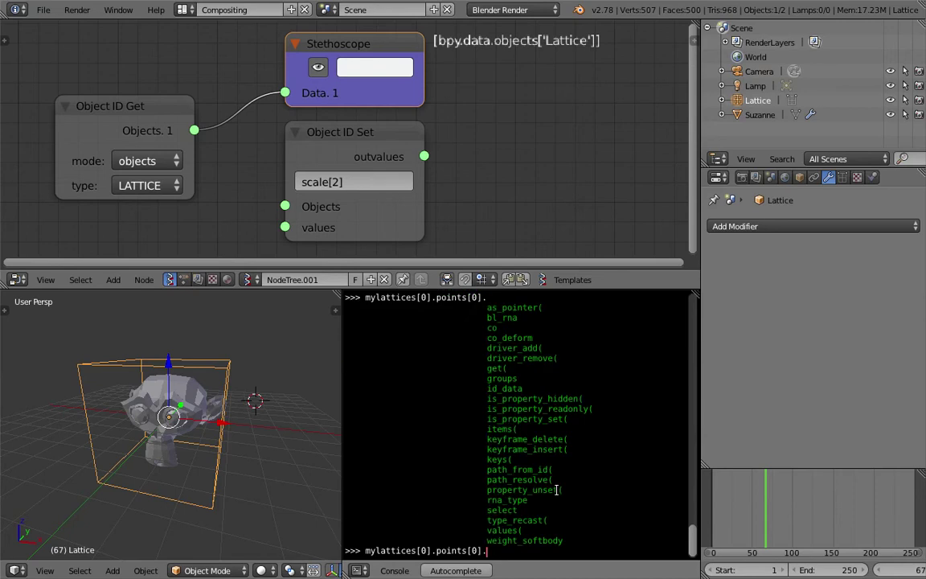
pyautogui.write('co')
pyautogui.press('Return')
pyautogui.moveTo(266, 414); pyautogui.dragTo(261, 412, button='middle')
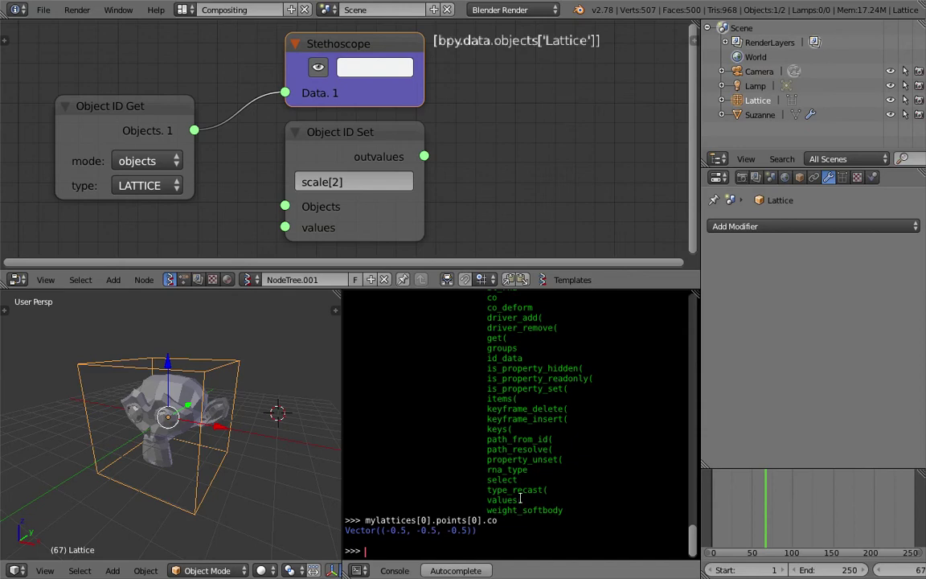
# - Evaluate mylattices[0].points[0].co_deform to query the first lattice point's deformed position
pyautogui.press('Up')
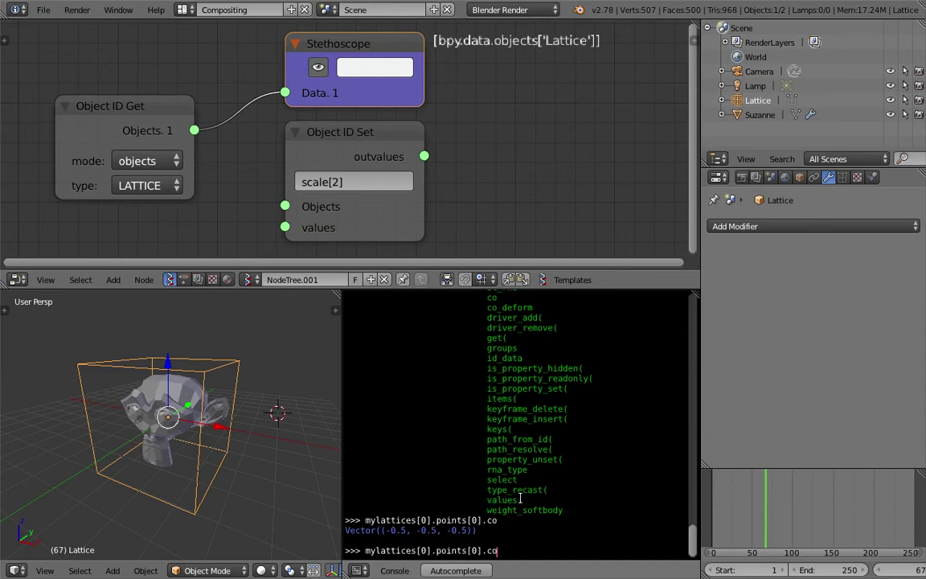
pyautogui.write('_deform')
pyautogui.press('Return')
# - Set mylattices[0].points[0].co_deform to (3,5,6) in the console and inspect the deformed lattice in the 3D view
pyautogui.press('Up')
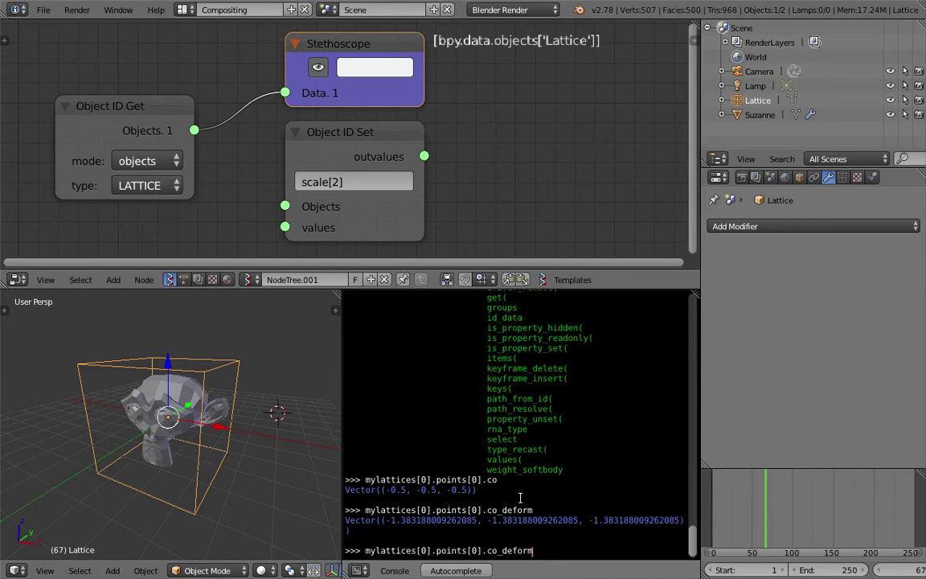
pyautogui.write('= ')
pyautogui.write('-3m')
pyautogui.press('BackSpace')
pyautogui.write(',5')
pyautogui.press('BackSpace')
pyautogui.press('BackSpace')
pyautogui.press('BackSpace')
pyautogui.press('BackSpace')
pyautogui.write('3,5,(')
pyautogui.press('Return')
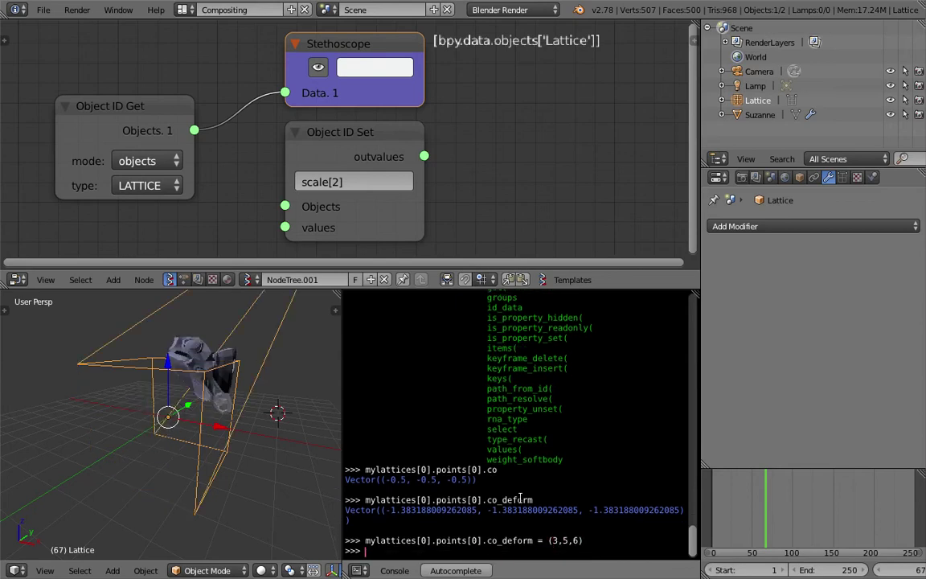
pyautogui.scroll(-3, 254, 413)
pyautogui.moveTo(254, 413)
pyautogui.mouseDown(button='middle')
pyautogui.moveTo(268, 394)
pyautogui.moveTo(241, 407)
pyautogui.mouseUp(button='middle')
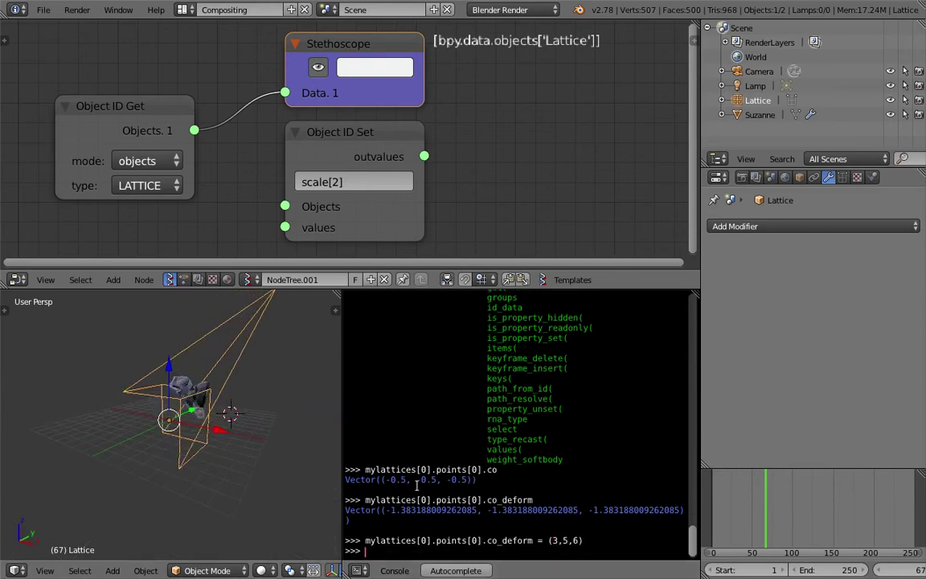
pyautogui.scroll(3, 454, 462)
pyautogui.scroll(-3, 454, 462)
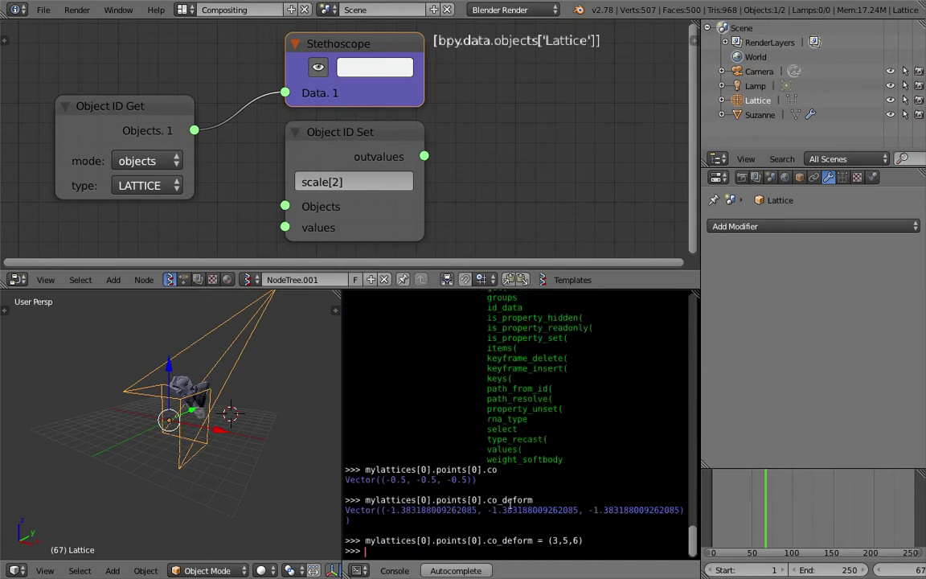
# - Set mylattices[0].points[0].co_deform to (1,2,3) in the Python console
pyautogui.press('Up')
pyautogui.press('Left')
pyautogui.press('Left')
pyautogui.press('Left')
pyautogui.press('Left')
pyautogui.press('Left')
pyautogui.press('Left')
pyautogui.press('Delete')
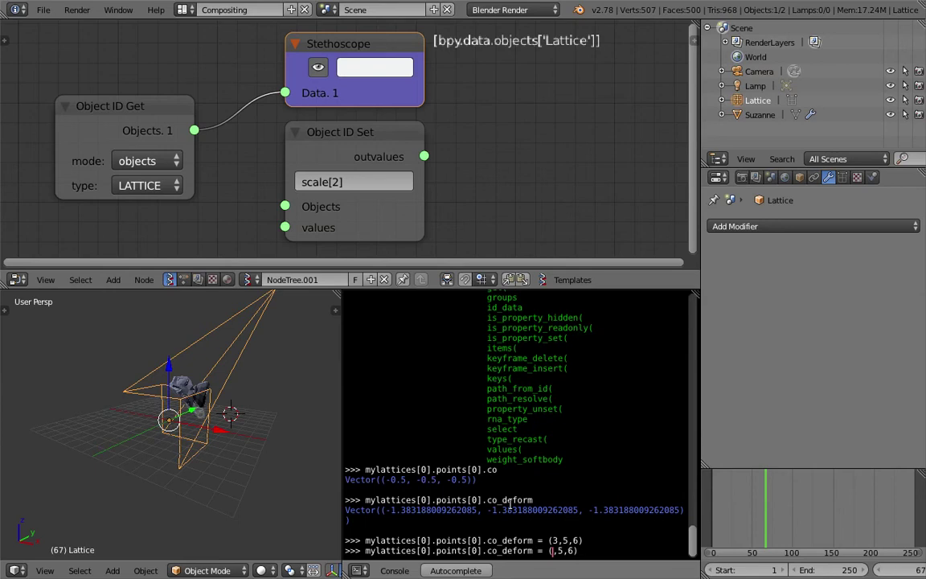
pyautogui.write('1')
pyautogui.press('Right')
pyautogui.press('Right')
pyautogui.press('Return')
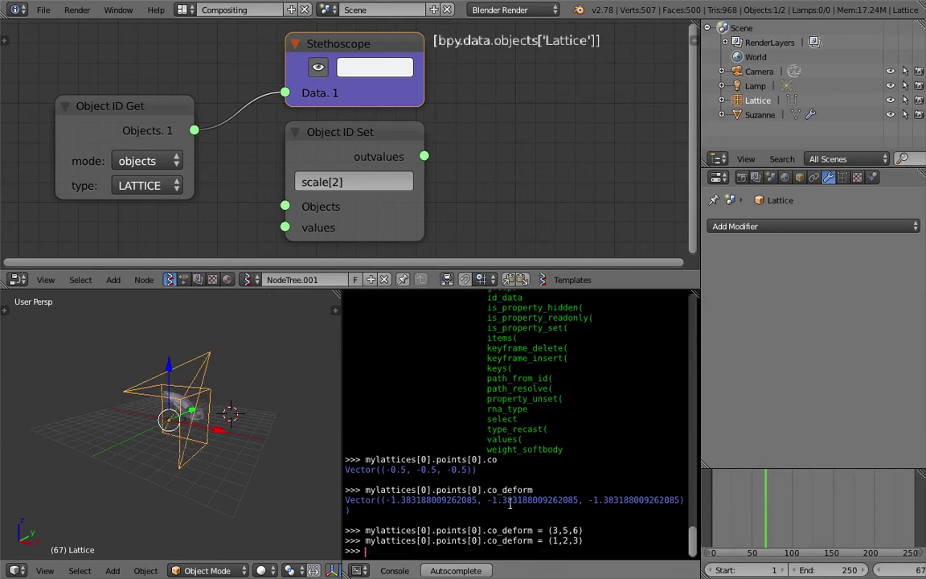
# - Review the earlier lattice point commands and attribute lists in the Python console history
pyautogui.scroll(3, 439, 447)
pyautogui.scroll(-4, 442, 438)
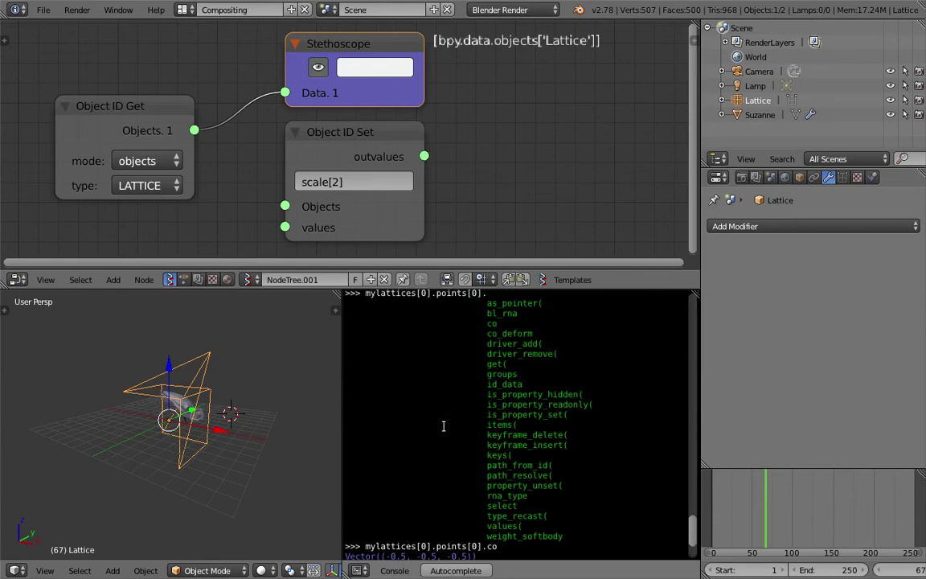
pyautogui.scroll(10, 452, 426)
pyautogui.scroll(-10, 455, 422)
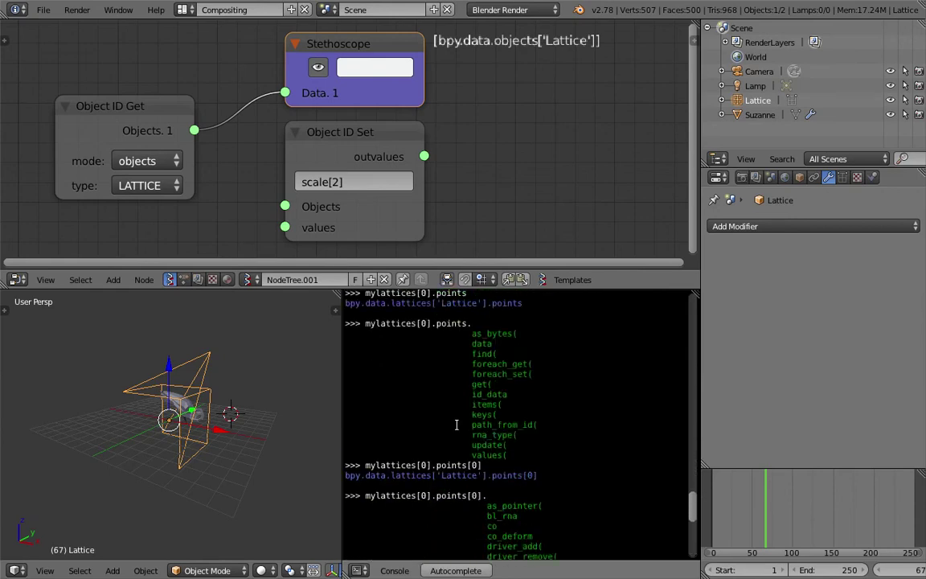
pyautogui.scroll(-2, 457, 425)
pyautogui.scroll(2, 464, 430)
pyautogui.scroll(-2, 472, 434)
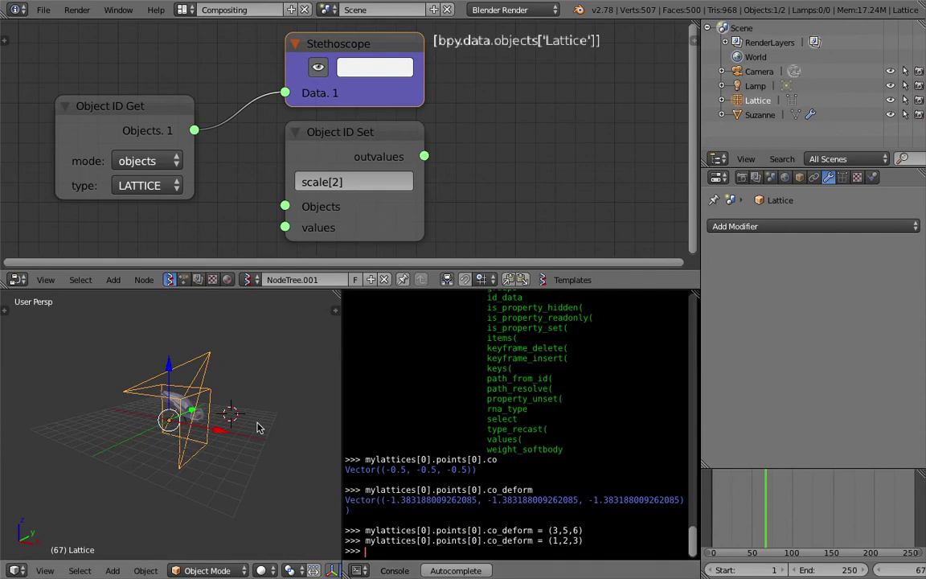
# - Link the Objects output of the Object ID Get node to the Objects input of the Object ID Set node
pyautogui.moveTo(293, 182); pyautogui.dragTo(312, 182, button='middle')
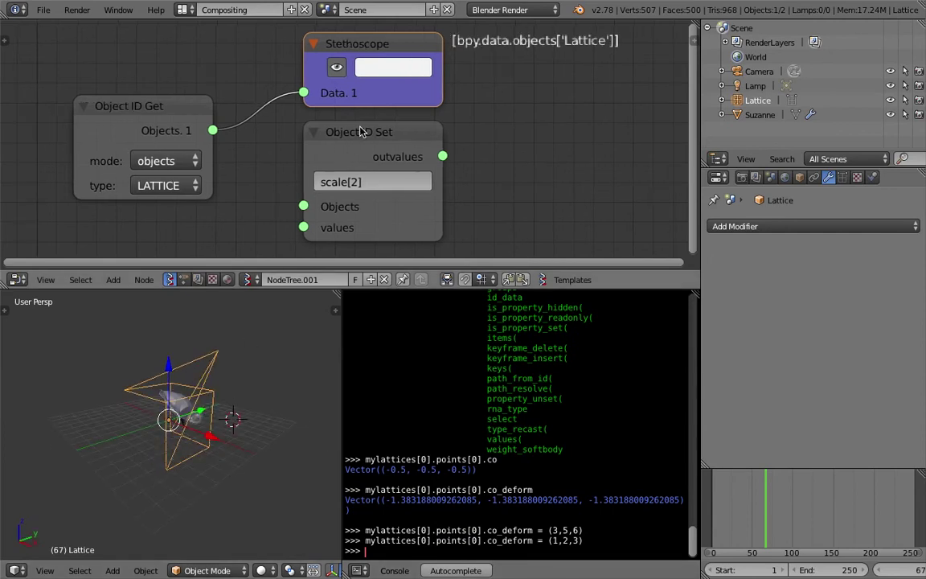
pyautogui.scroll(-2, 359, 131)
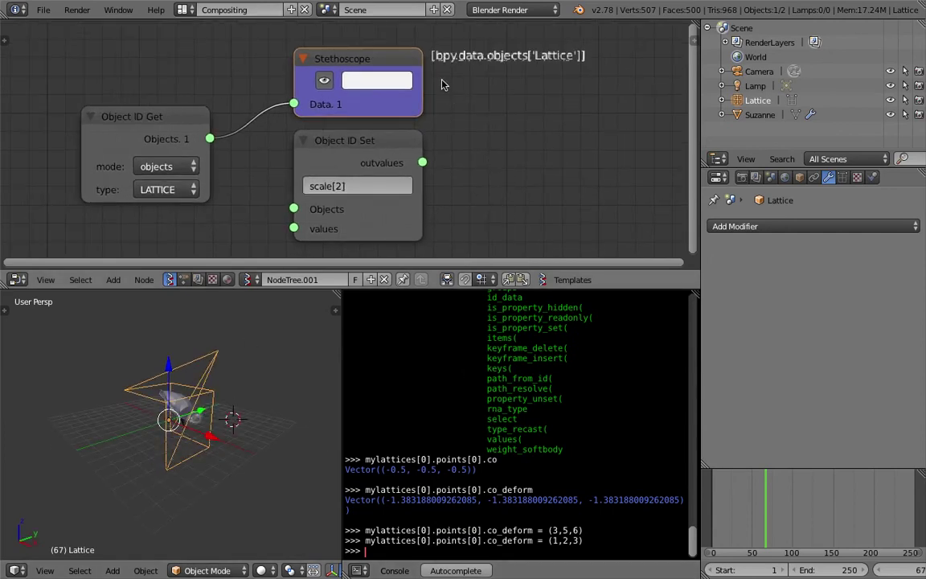
pyautogui.moveTo(476, 181); pyautogui.dragTo(430, 184, button='middle')
pyautogui.click(350, 150)
pyautogui.keyDown('ctrl'); pyautogui.scroll(4, 309, 126); pyautogui.keyUp('ctrl')
pyautogui.moveTo(231, 140); pyautogui.dragTo(314, 211)
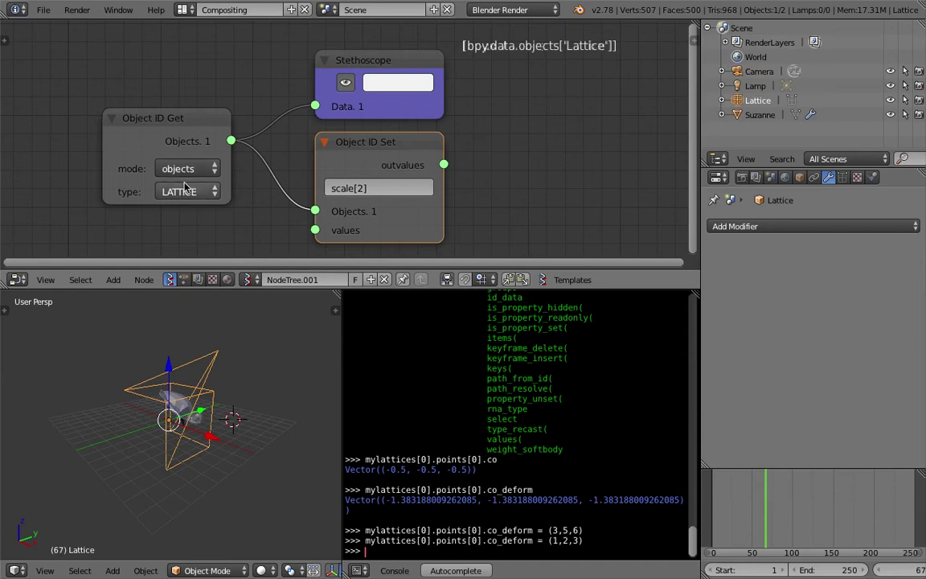
# - Set the Object ID Set node's property expression to points[:]
pyautogui.click(401, 187)
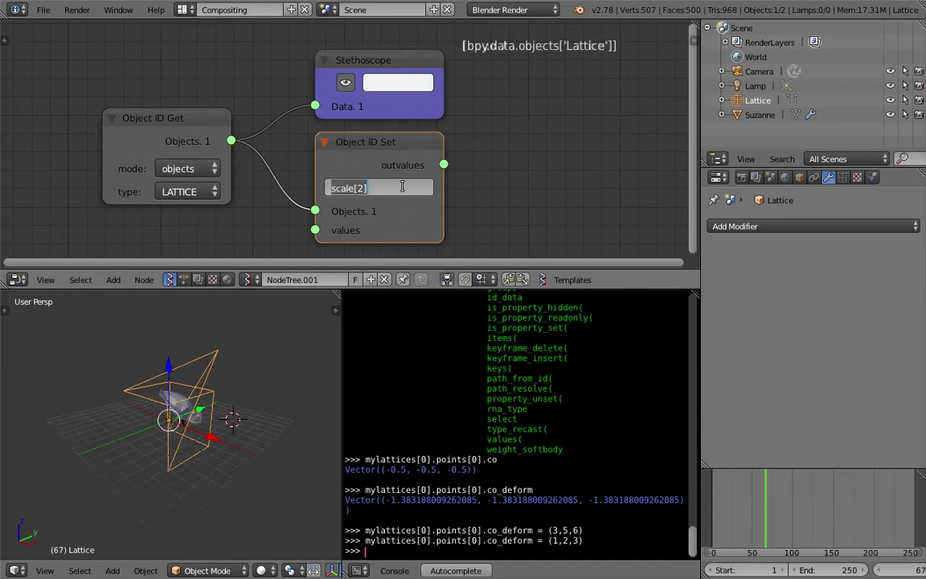
pyautogui.write('points[:')
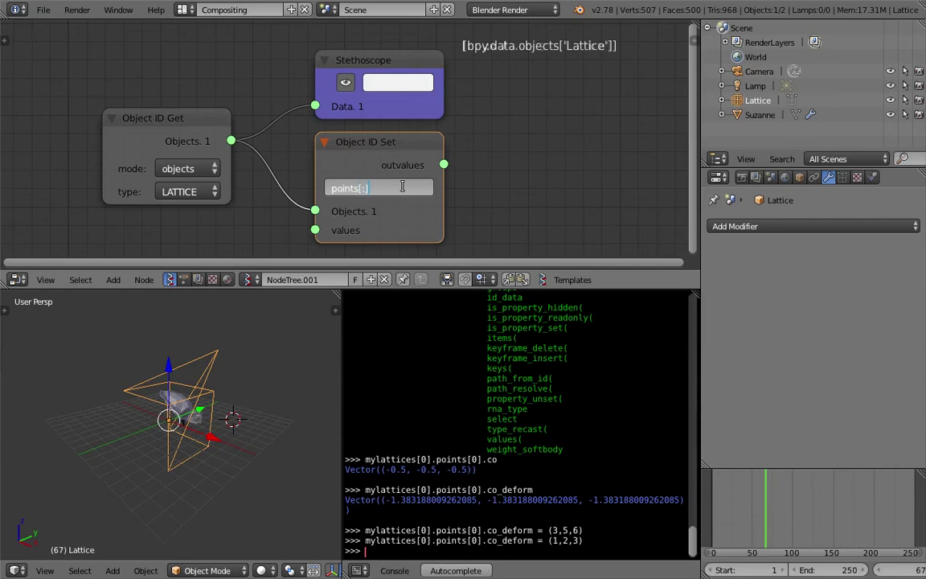
pyautogui.press('Return')
pyautogui.scroll(2, 350, 175)
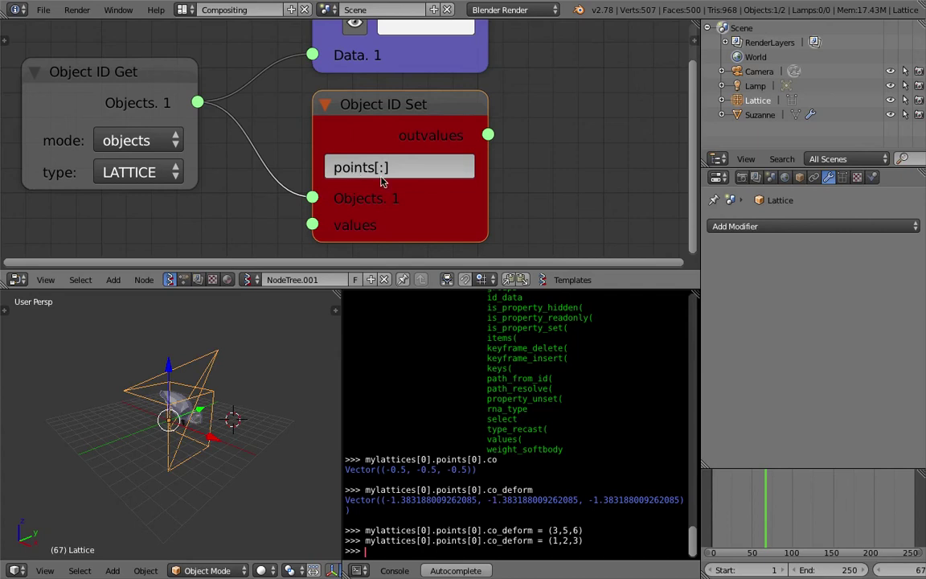
# - Check the node error in the Terminal window and change the Object ID Set node's expression to data.points[:]
pyautogui.hotkey('ctrl', 'Left')
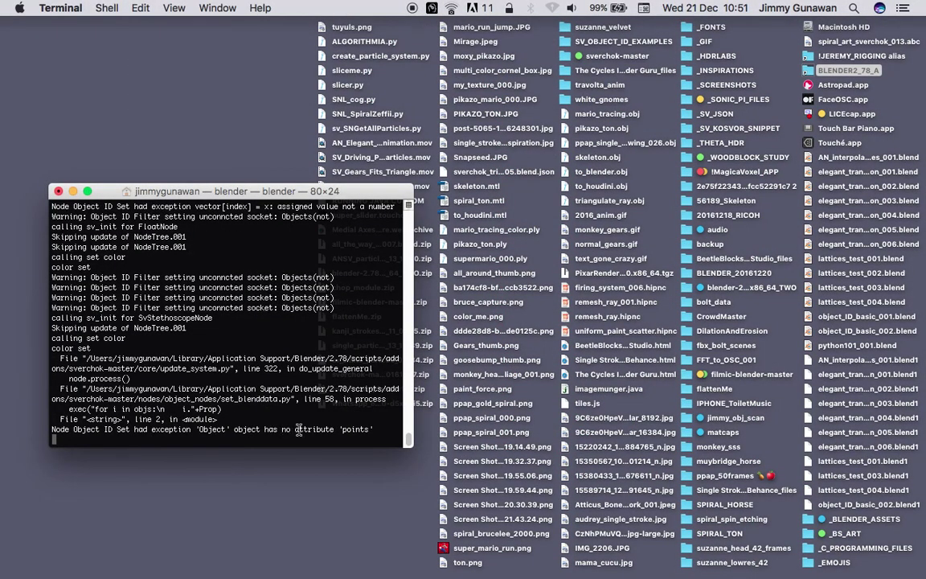
pyautogui.press('super+Tab')
pyautogui.click(350, 165)
pyautogui.press('Home')
pyautogui.write('data.')
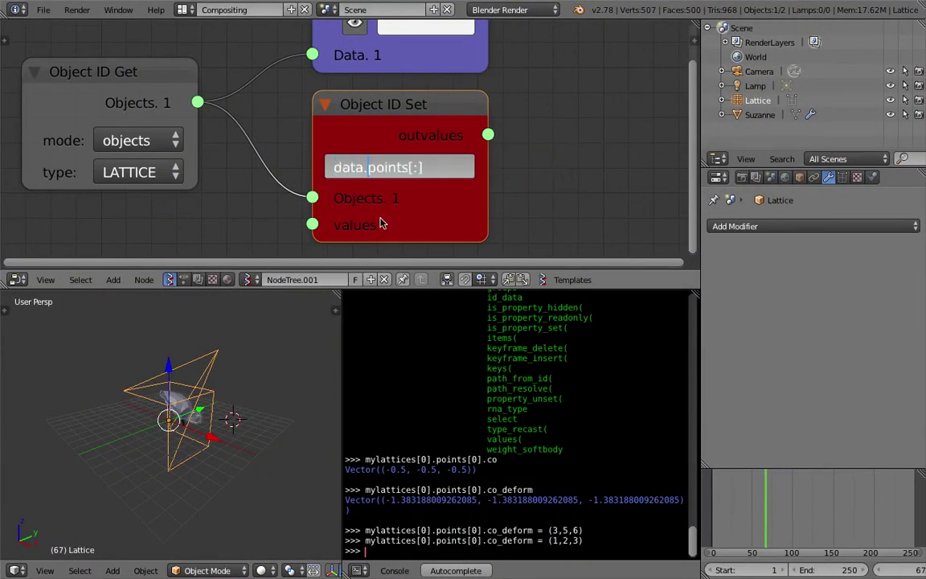
pyautogui.press('Return')
# - Review the attributes listed for mylattices[0].points and mylattices[0].points[0] in the Python console history
pyautogui.scroll(8, 470, 440)
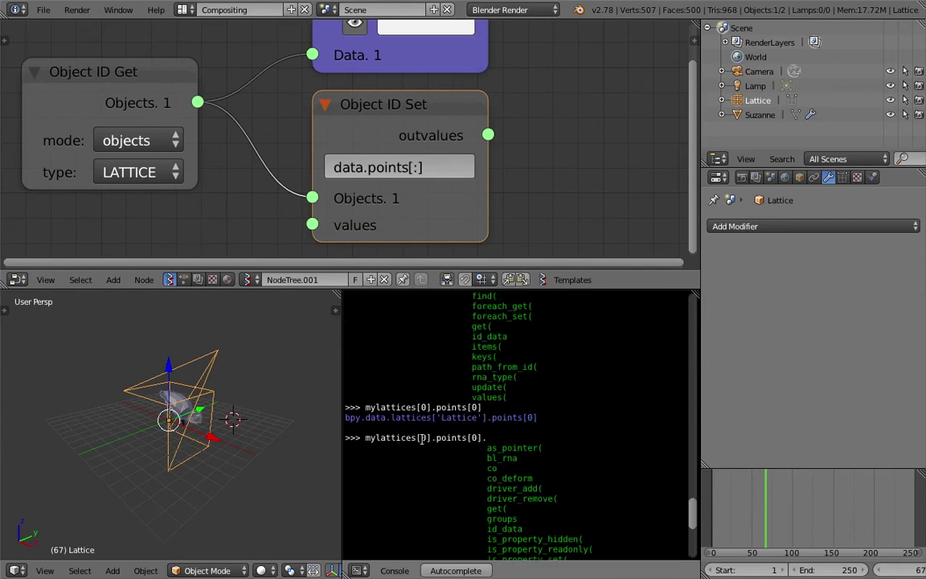
pyautogui.scroll(-3, 437, 440)
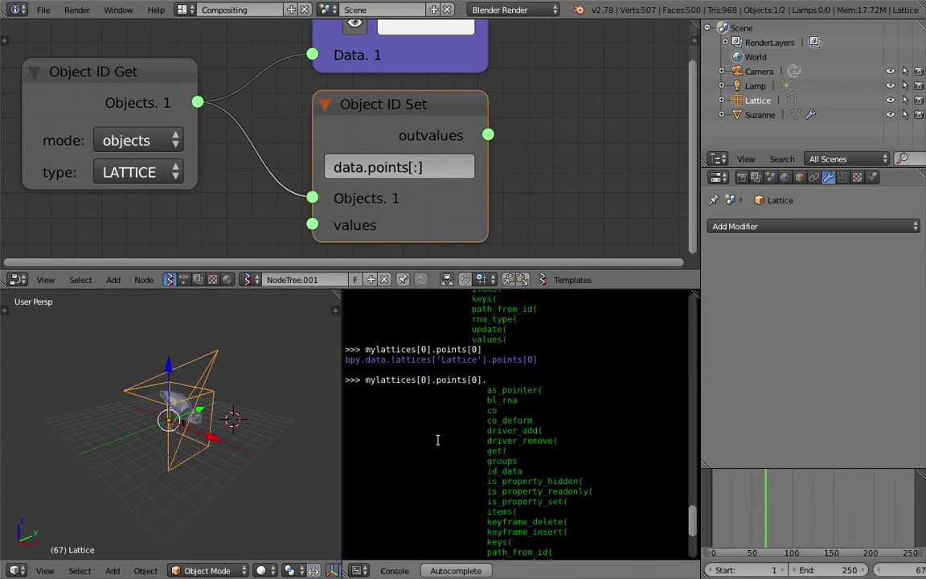
pyautogui.scroll(5, 437, 440)
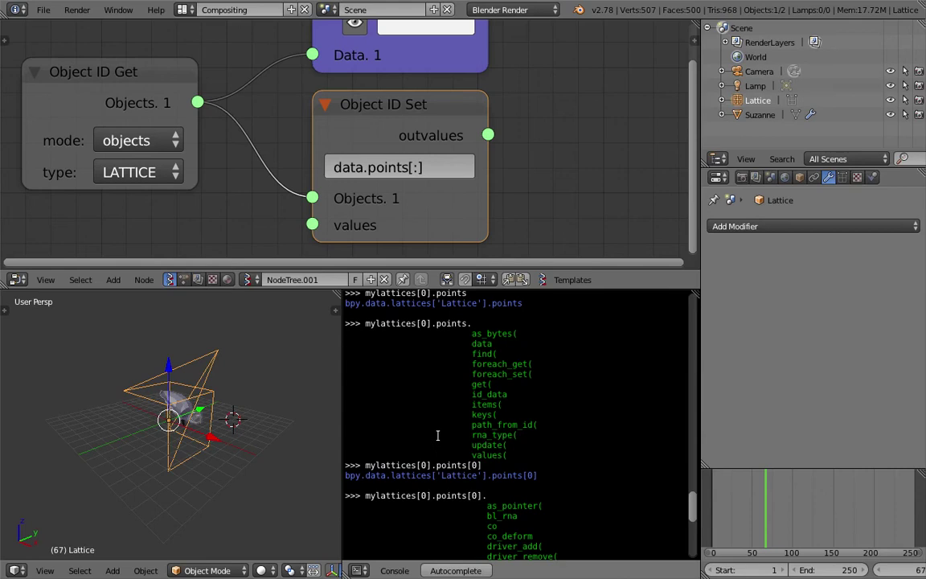
pyautogui.doubleClick(477, 345)
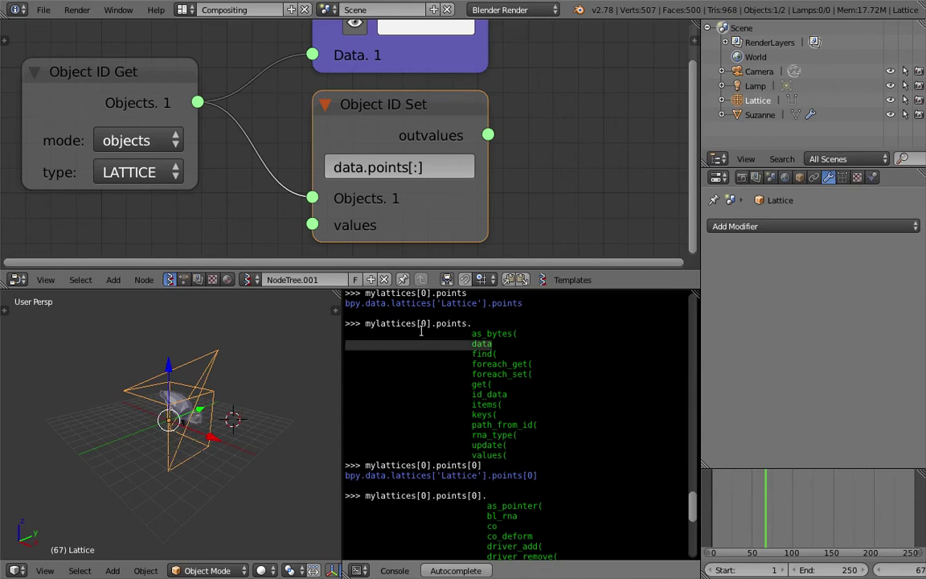
pyautogui.scroll(-10, 459, 384)
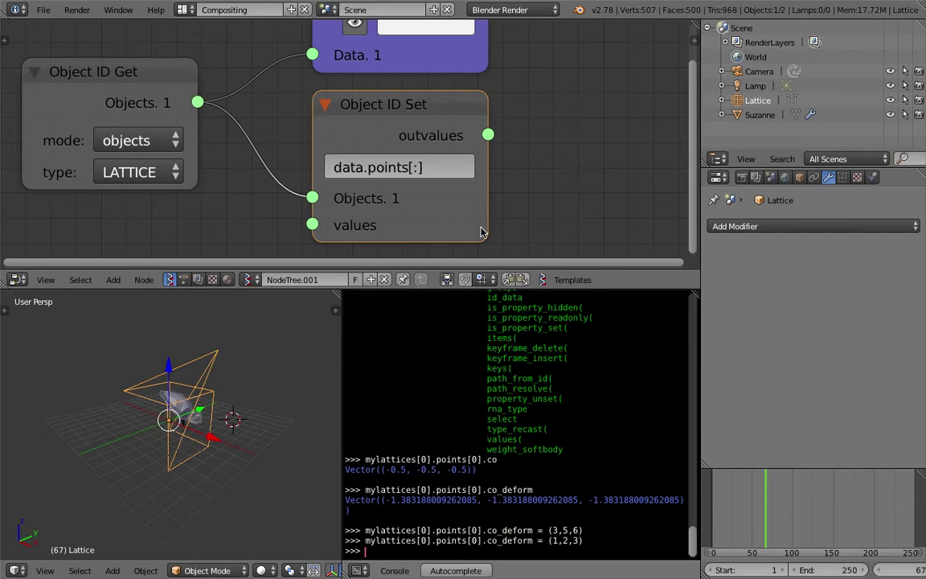
# - Duplicate the Stethoscope node, link the Object ID Set node's outvalues output to the copy, and save the file
pyautogui.scroll(-4, 545, 83)
pyautogui.moveTo(526, 90); pyautogui.dragTo(426, 107, button='middle')
pyautogui.click(316, 48)
pyautogui.hotkey('shift', 'd')
pyautogui.click(490, 124)
pyautogui.moveTo(352, 147); pyautogui.dragTo(400, 164)
pyautogui.moveTo(546, 157); pyautogui.dragTo(352, 156, button='middle')
pyautogui.scroll(2, 526, 112)
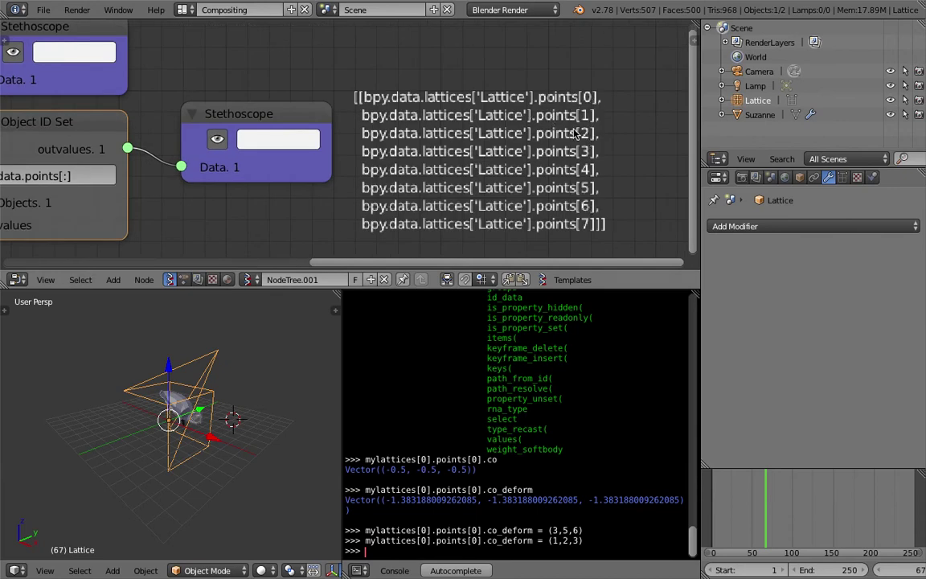
pyautogui.hotkey('ctrl', 's')
# - Raise the lattice's U, V and W resolution to 3 and go to frame 50 to refresh the point list
pyautogui.click(842, 177)
pyautogui.click(799, 269)
pyautogui.click(799, 288)
pyautogui.click(799, 305)
pyautogui.click(751, 499)
pyautogui.moveTo(488, 161); pyautogui.dragTo(449, 122, button='middle')
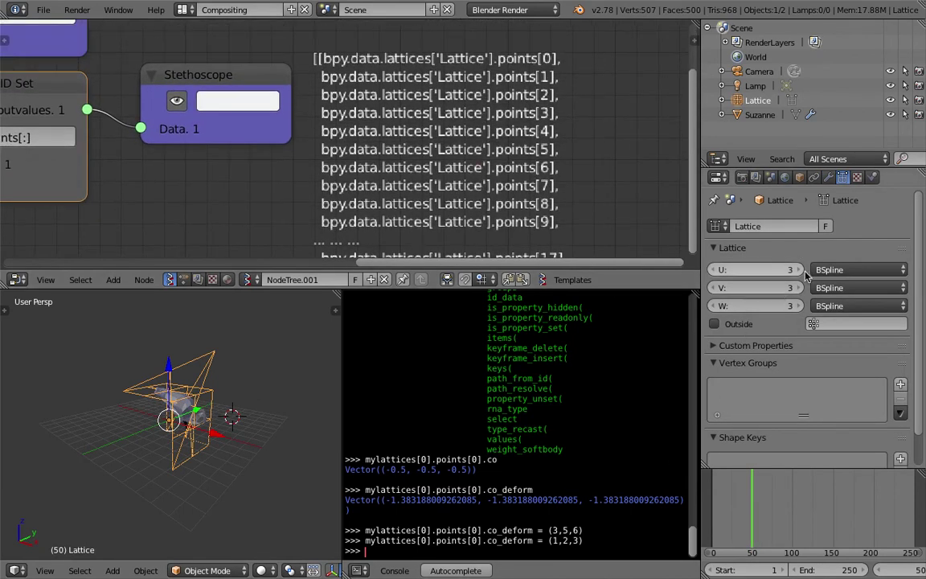
pyautogui.moveTo(211, 376); pyautogui.dragTo(190, 376, button='middle')
pyautogui.scroll(-3, 450, 213)
pyautogui.moveTo(450, 217); pyautogui.dragTo(415, 95, button='middle')
pyautogui.moveTo(464, 163); pyautogui.dragTo(489, 222, button='middle')
pyautogui.scroll(-2, 459, 188)
# - Set the lattice's U, V and W resolution to 2 and go to frame 60 to refresh the point list
pyautogui.doubleClick(752, 270)
pyautogui.write('2')
pyautogui.press('Return')
pyautogui.doubleClick(752, 286)
pyautogui.write('2')
pyautogui.press('Tab')
pyautogui.write('2')
pyautogui.scroll(-4, 293, 250)
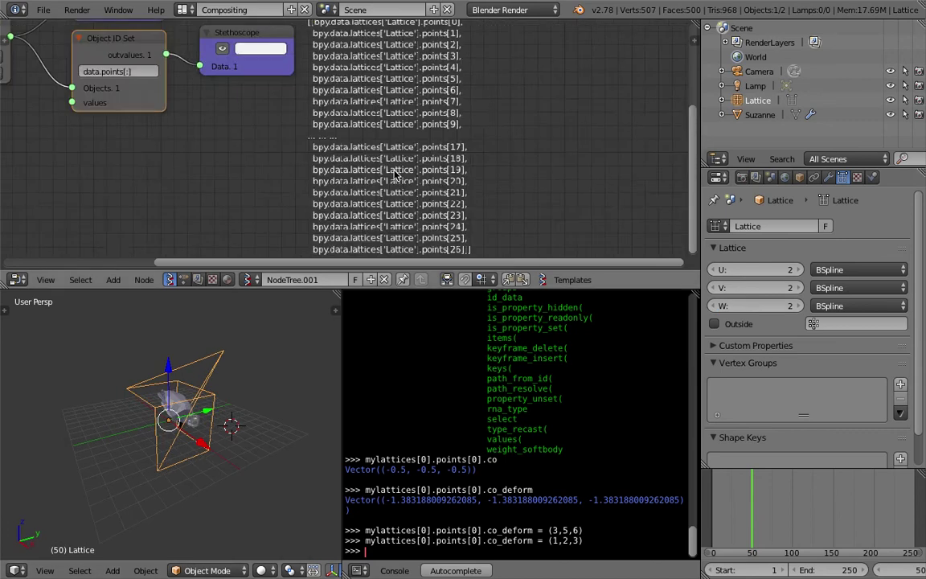
pyautogui.click(760, 524)
pyautogui.moveTo(410, 137); pyautogui.dragTo(446, 206, button='middle')
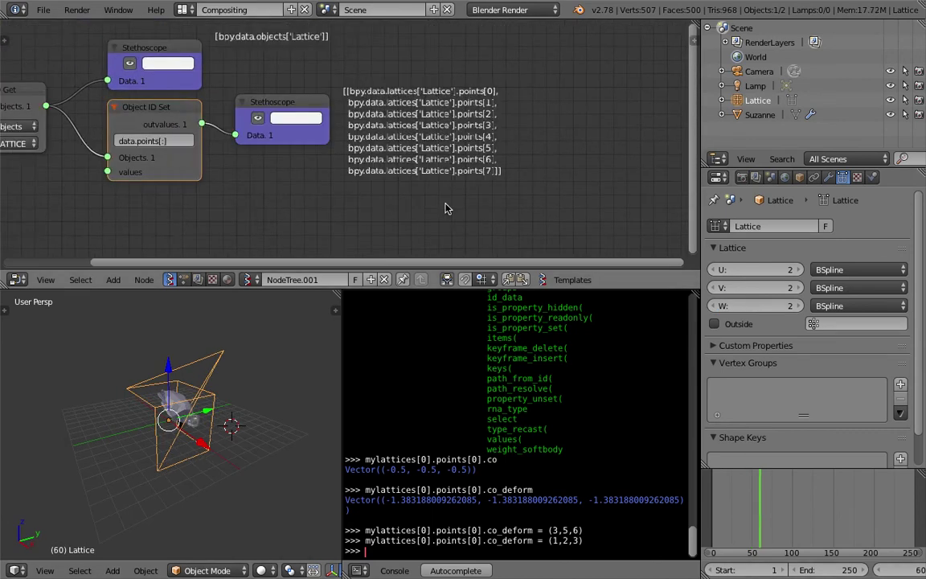
# - Move the second Stethoscope node and the data.points[:] Object ID Set node apart to make room between them
pyautogui.scroll(3, 404, 187)
pyautogui.moveTo(356, 141); pyautogui.dragTo(392, 183, button='middle')
pyautogui.moveTo(301, 136); pyautogui.dragTo(301, 112)
pyautogui.moveTo(329, 148); pyautogui.dragTo(466, 126, button='middle')
pyautogui.scroll(1, 178, 394)
pyautogui.moveTo(175, 386); pyautogui.dragTo(219, 385, button='middle')
pyautogui.scroll(2, 515, 531)
pyautogui.scroll(-2, 510, 530)
pyautogui.moveTo(509, 225); pyautogui.dragTo(439, 174, button='middle')
pyautogui.moveTo(181, 83); pyautogui.dragTo(217, 116, button='middle')
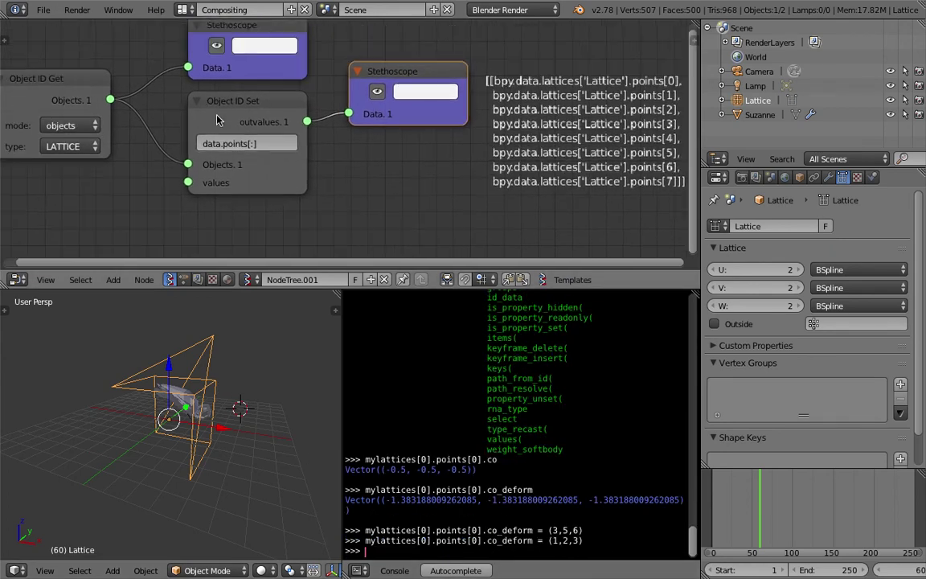
pyautogui.moveTo(195, 96); pyautogui.dragTo(165, 104)
# - Duplicate the Object ID Set node and link the original's outvalues output to the copy's Objects input
pyautogui.hotkey('shift', 'd')
pyautogui.click(373, 165)
pyautogui.moveTo(276, 129); pyautogui.dragTo(372, 236)
# - Set the duplicated Object ID Set node's expression to co_deform and shift the node closer to the original
pyautogui.moveTo(371, 236); pyautogui.dragTo(375, 196, button='middle')
pyautogui.click(454, 175)
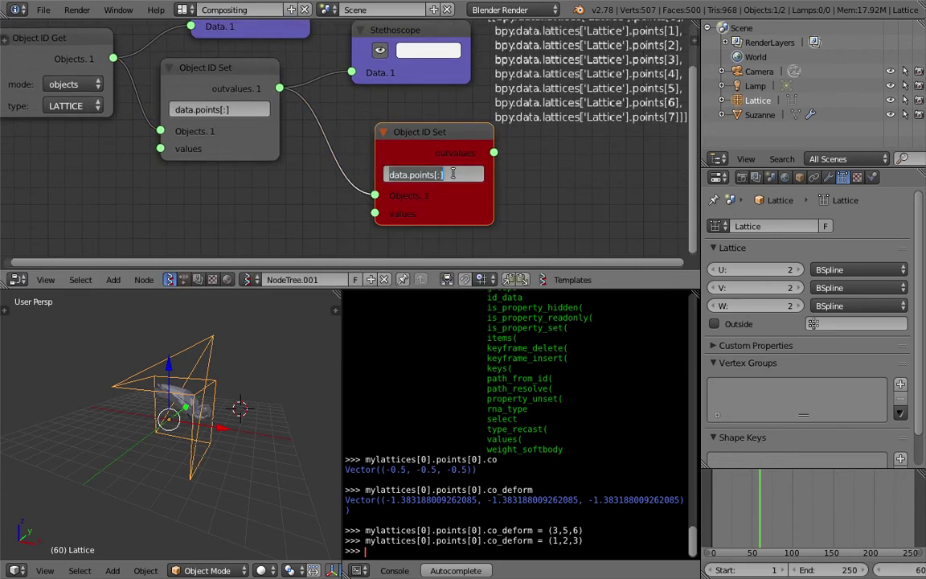
pyautogui.write('co_deform')
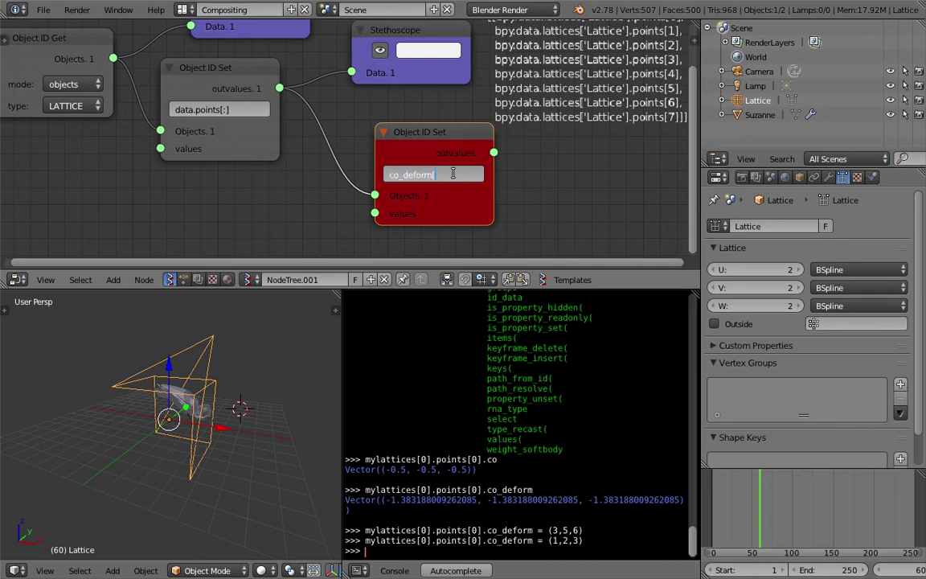
pyautogui.press('Return')
pyautogui.moveTo(394, 127); pyautogui.dragTo(357, 130)
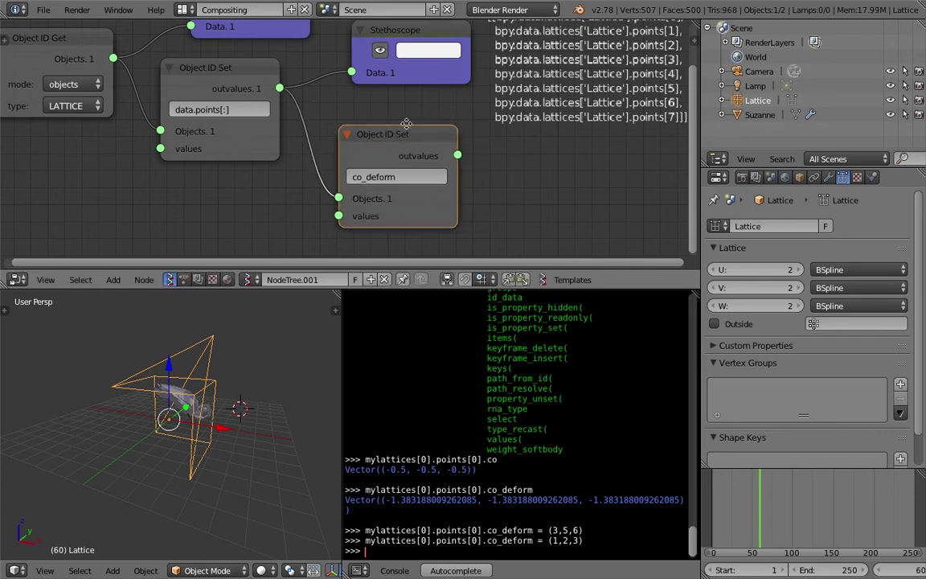
# - Duplicate the Stethoscope node and link the co_deform node's outvalues output to it to display the coordinates
pyautogui.moveTo(361, 107); pyautogui.dragTo(342, 107, button='middle')
pyautogui.click(400, 79)
pyautogui.hotkey('shift', 'd')
pyautogui.click(566, 198)
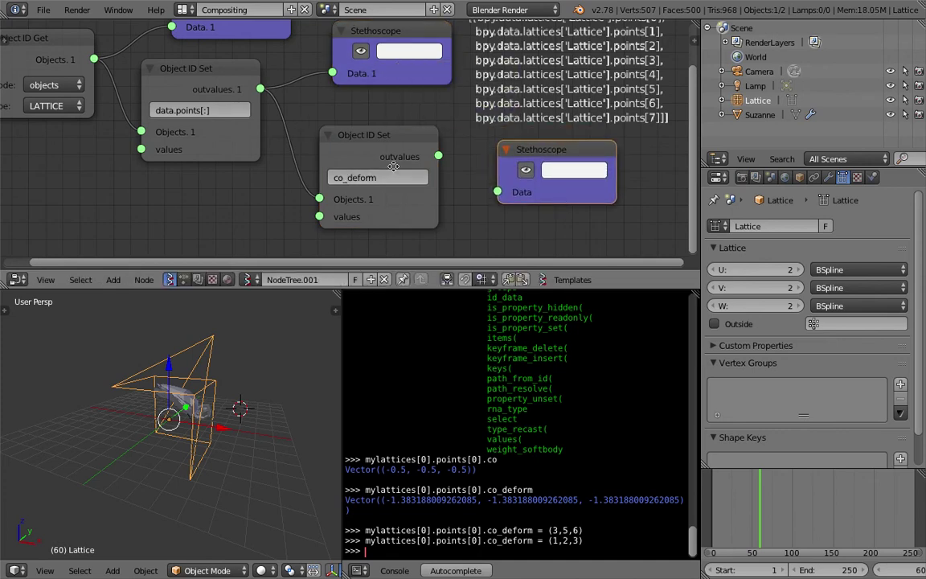
pyautogui.moveTo(377, 155); pyautogui.dragTo(332, 145, button='middle')
pyautogui.moveTo(392, 145); pyautogui.dragTo(452, 183)
pyautogui.moveTo(609, 143); pyautogui.dragTo(389, 119, button='middle')
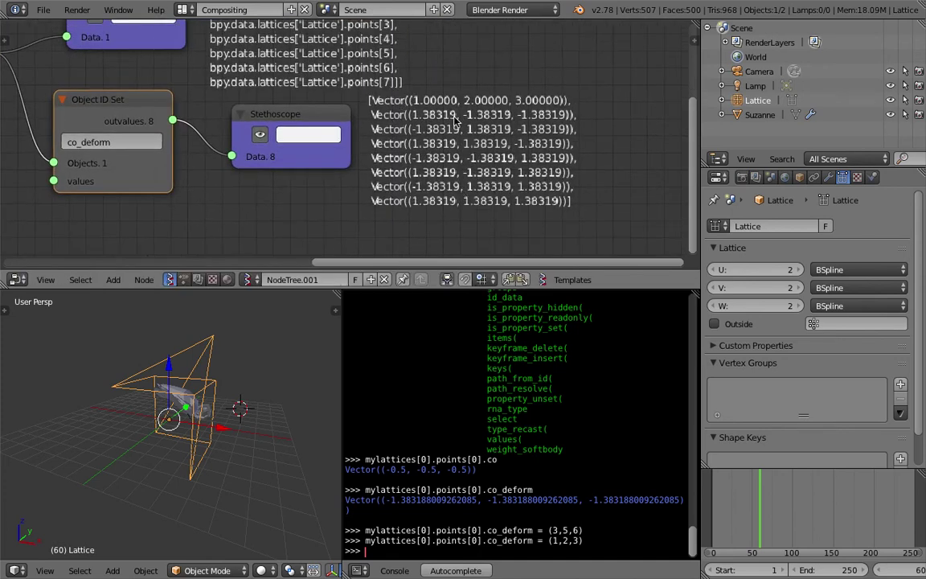
pyautogui.scroll(1, 499, 91)
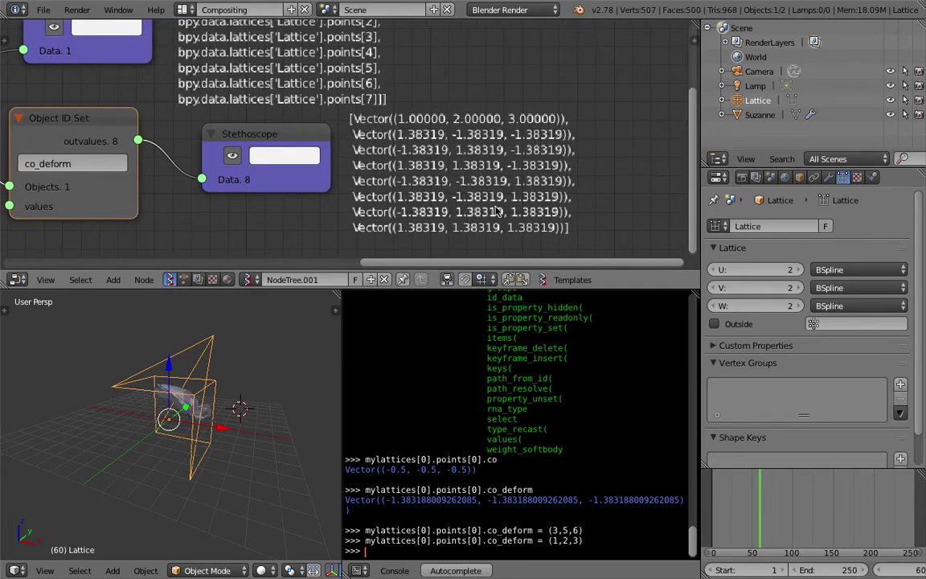
pyautogui.moveTo(345, 107); pyautogui.dragTo(408, 112, button='middle')
pyautogui.moveTo(378, 150)
pyautogui.mouseDown(button='middle')
pyautogui.moveTo(439, 146)
pyautogui.moveTo(368, 143)
pyautogui.mouseUp(button='middle')
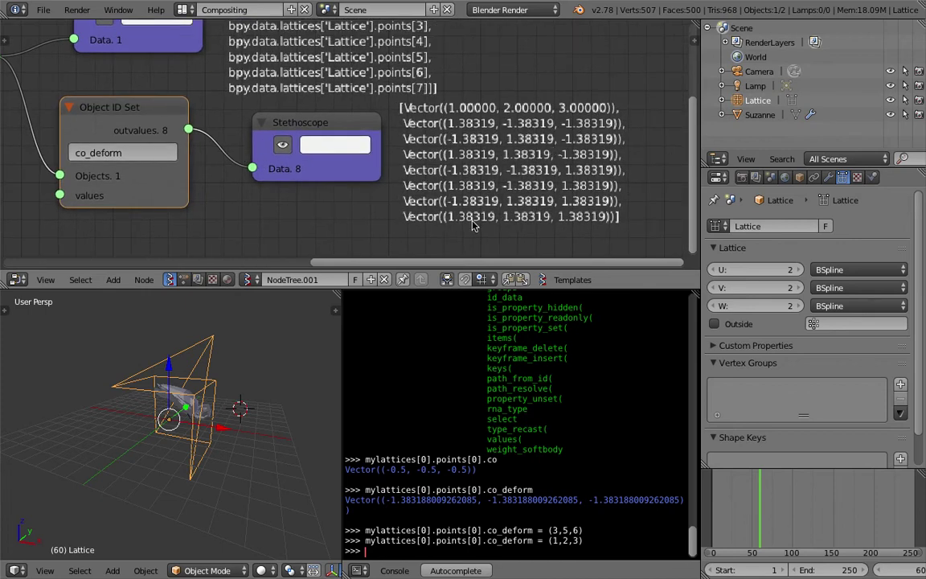
# - Change the co_deform node's expression to co_deform[:] and nudge the Stethoscope node that lists the points
pyautogui.click(154, 154)
pyautogui.press('Return')
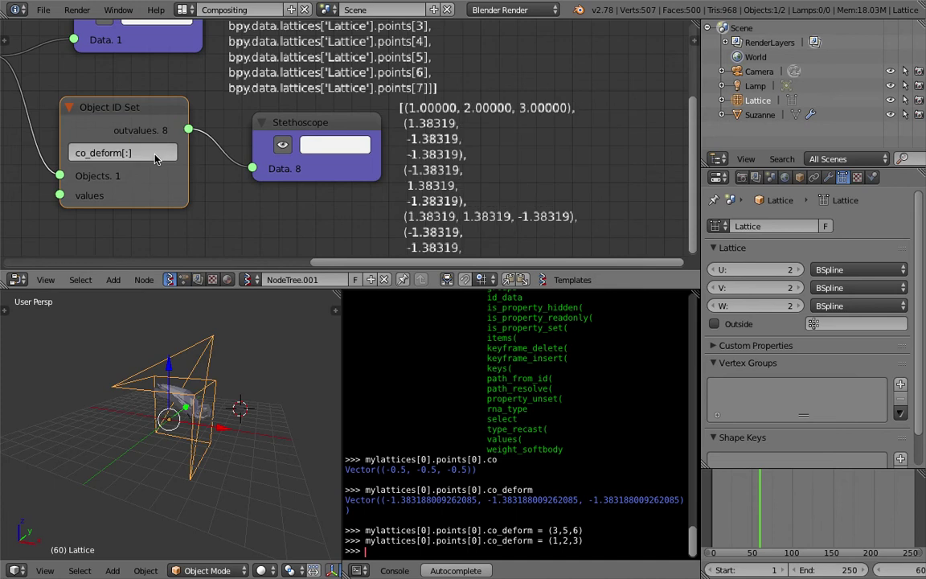
pyautogui.scroll(1, 155, 159)
pyautogui.scroll(1, 182, 151)
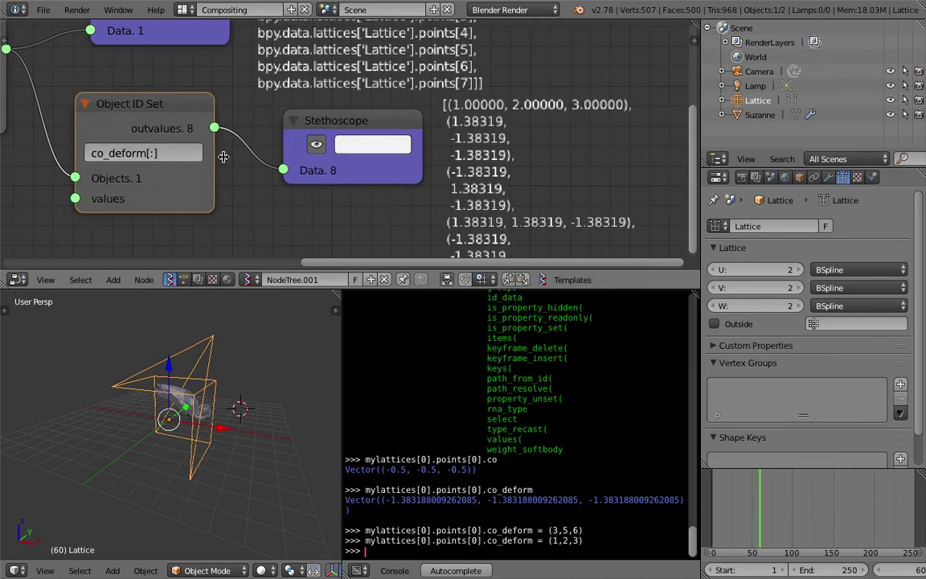
pyautogui.moveTo(182, 151); pyautogui.dragTo(208, 152, button='middle')
pyautogui.scroll(-1, 233, 150)
pyautogui.scroll(-1, 450, 133)
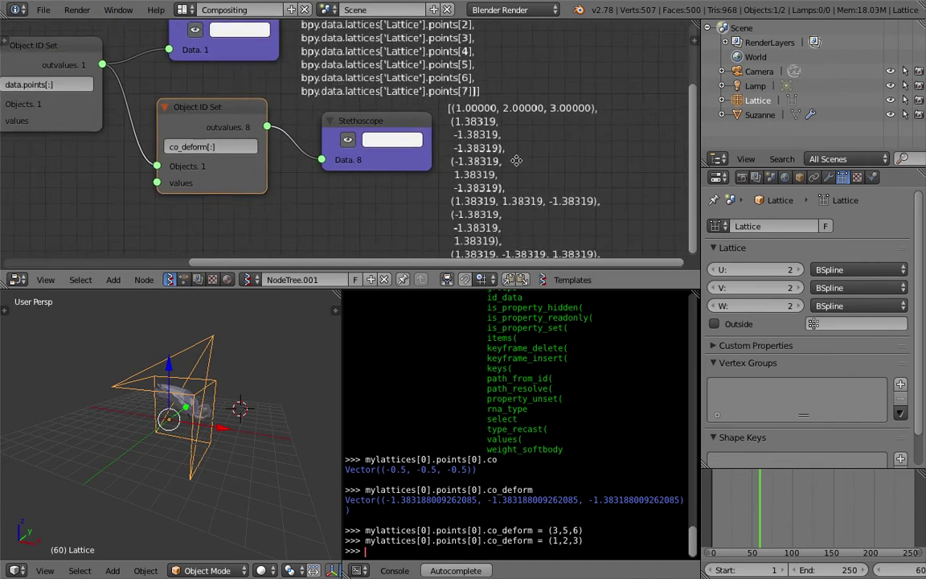
pyautogui.moveTo(514, 161); pyautogui.dragTo(442, 201, button='middle')
pyautogui.moveTo(358, 152); pyautogui.dragTo(370, 148, button='middle')
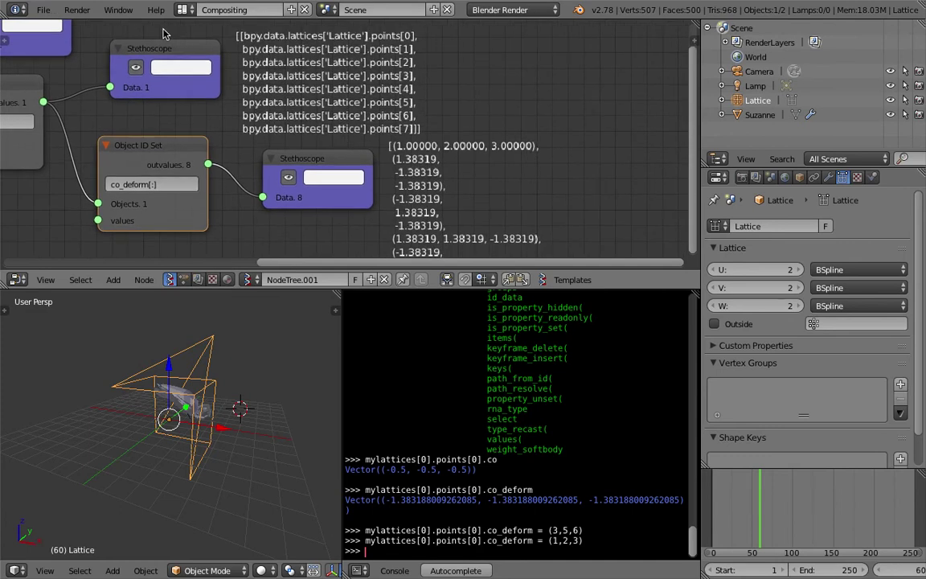
pyautogui.moveTo(168, 47); pyautogui.dragTo(158, 37)
pyautogui.scroll(1, 347, 155)
pyautogui.moveTo(347, 156); pyautogui.dragTo(337, 80, button='middle')
pyautogui.moveTo(339, 100); pyautogui.dragTo(396, 102, button='middle')
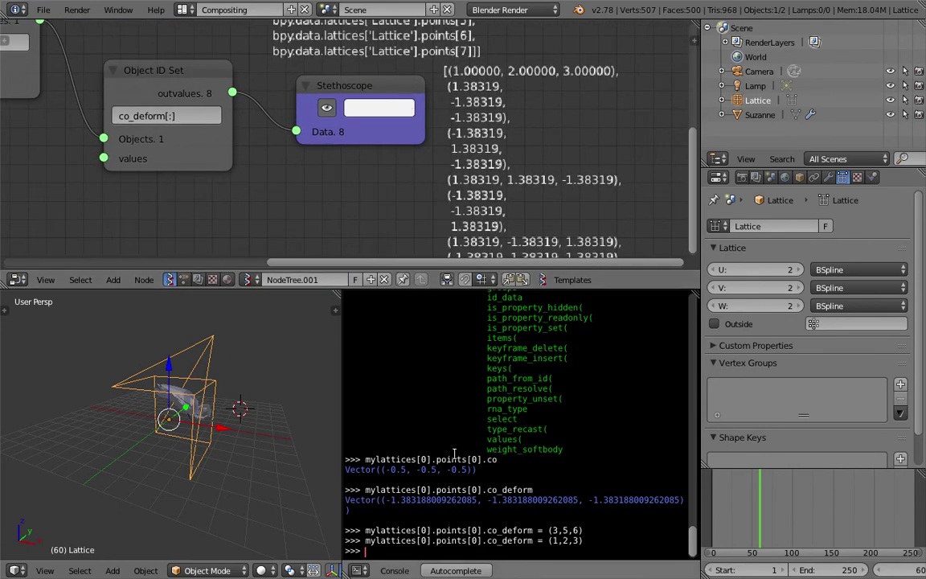
# - Add a Random Vector MK2 node below the data.points[:] Object ID Set node
pyautogui.moveTo(316, 234); pyautogui.dragTo(558, 204, button='middle')
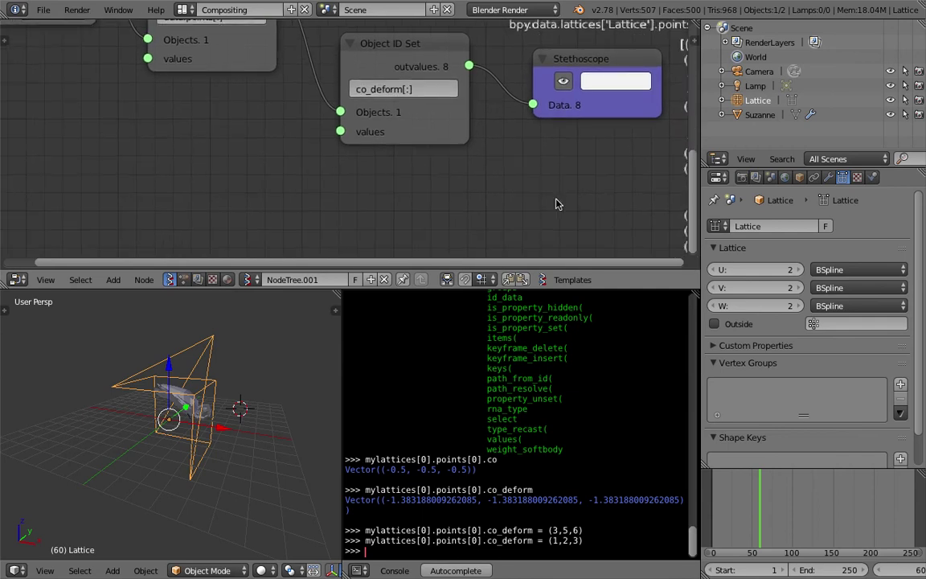
pyautogui.press('space')
pyautogui.write('r')
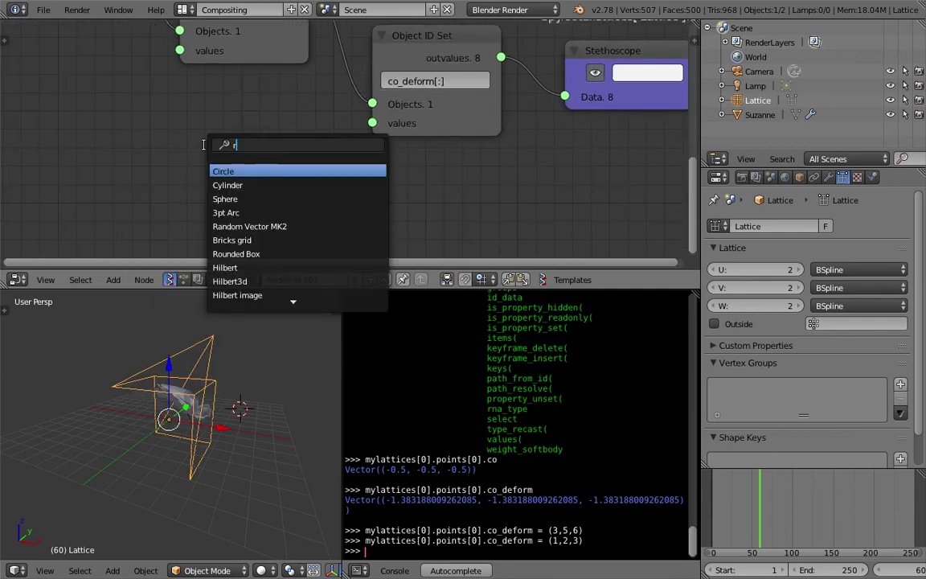
pyautogui.write('andom')
pyautogui.press('Down')
pyautogui.press('Down')
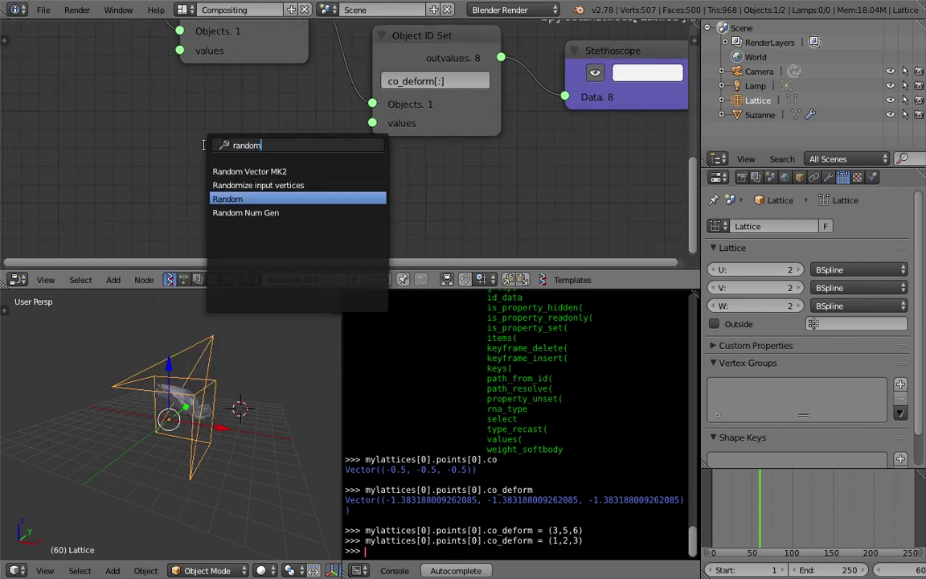
pyautogui.press('Up')
pyautogui.press('Up')
pyautogui.press('Return')
pyautogui.click(182, 134)
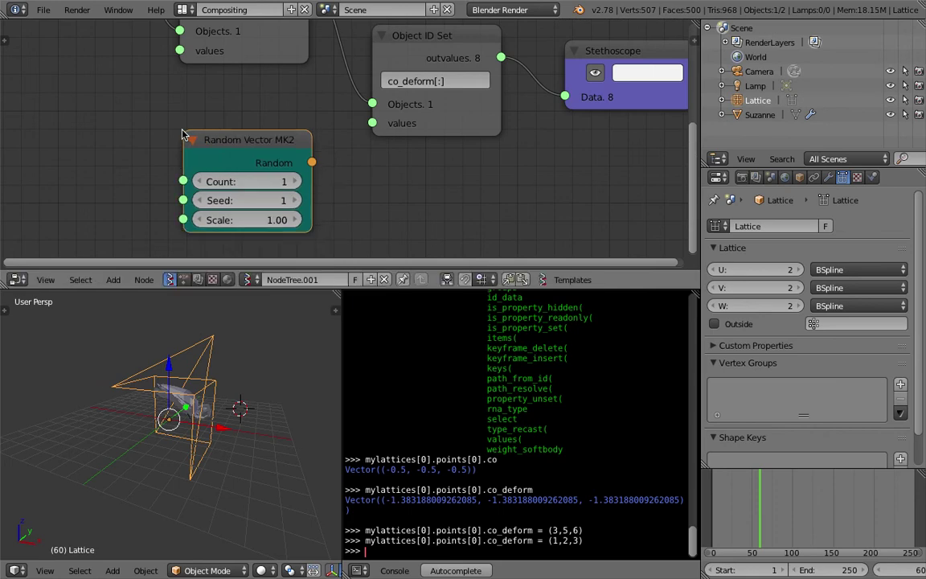
# - Link the Random Vector MK2 node's Random output to the values input of the co_deform[:] node
pyautogui.moveTo(312, 162); pyautogui.dragTo(372, 123)
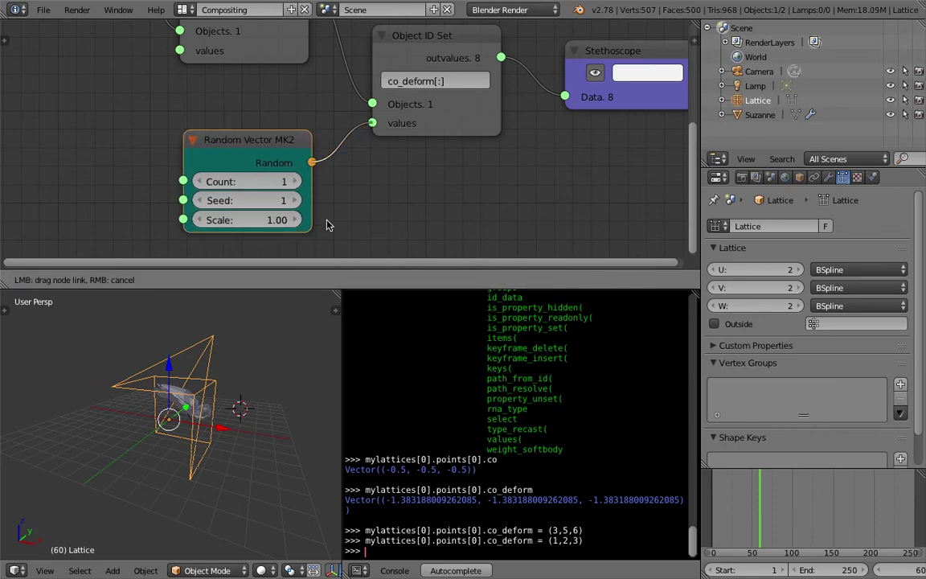
pyautogui.click(287, 360)
pyautogui.moveTo(287, 360); pyautogui.dragTo(310, 360, button='middle')
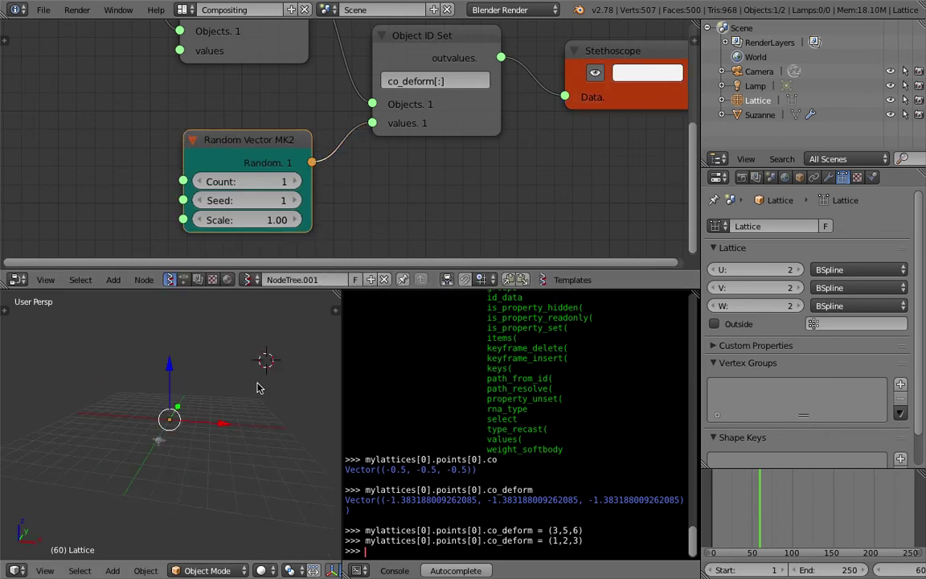
# - Set the Random Vector MK2 node's Count to 8
pyautogui.click(294, 182)
pyautogui.click(294, 182)
pyautogui.click(294, 181)
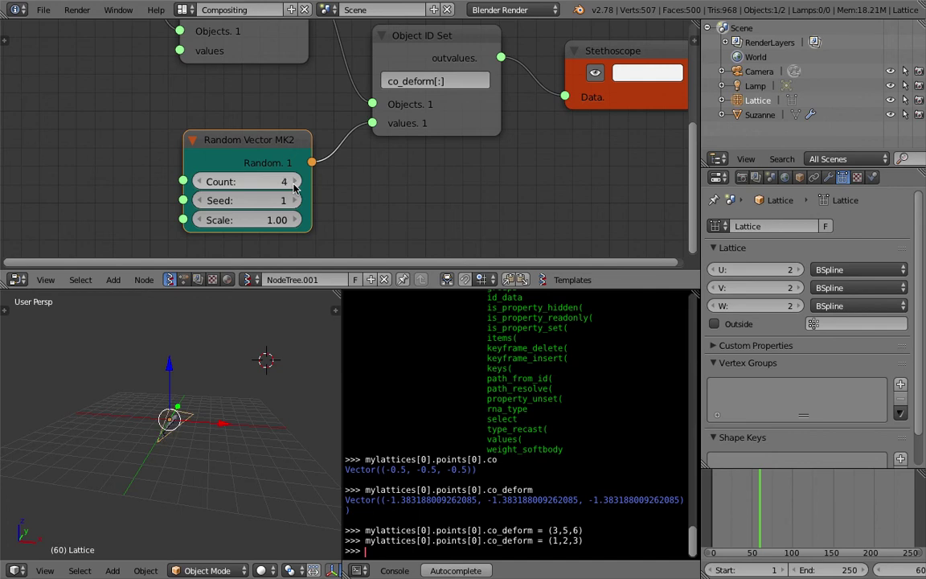
pyautogui.moveTo(261, 190); pyautogui.dragTo(265, 187)
pyautogui.click(262, 187)
pyautogui.write('8')
pyautogui.press('Return')
# - Set the Random Vector MK2 node's Seed to 53 while watching the lattice deform in the 3D view
pyautogui.scroll(3, 192, 430)
pyautogui.moveTo(193, 429); pyautogui.dragTo(251, 417, button='middle')
pyautogui.moveTo(278, 200); pyautogui.dragTo(313, 200)
pyautogui.scroll(4, 233, 365)
pyautogui.moveTo(233, 365); pyautogui.dragTo(165, 362, button='middle')
pyautogui.moveTo(244, 201); pyautogui.dragTo(266, 201)
# - Shift the Random Vector MK2 node, try a Scale of 3 on it and settle on 4
pyautogui.moveTo(251, 148); pyautogui.dragTo(226, 132)
pyautogui.click(249, 201)
pyautogui.write('3')
pyautogui.press('Return')
pyautogui.click(237, 201)
pyautogui.write('4')
pyautogui.press('Return')
pyautogui.scroll(-5, 221, 413)
pyautogui.moveTo(222, 414); pyautogui.dragTo(321, 399, button='middle')
pyautogui.scroll(-5, 273, 392)
pyautogui.moveTo(244, 391); pyautogui.dragTo(323, 514, button='middle')
# - Spread the Object ID Get, data.points[:] Object ID Set and first Stethoscope nodes further apart and save the file
pyautogui.moveTo(376, 115); pyautogui.dragTo(346, 178, button='middle')
pyautogui.scroll(-3, 333, 145)
pyautogui.moveTo(303, 98); pyautogui.dragTo(433, 181, button='middle')
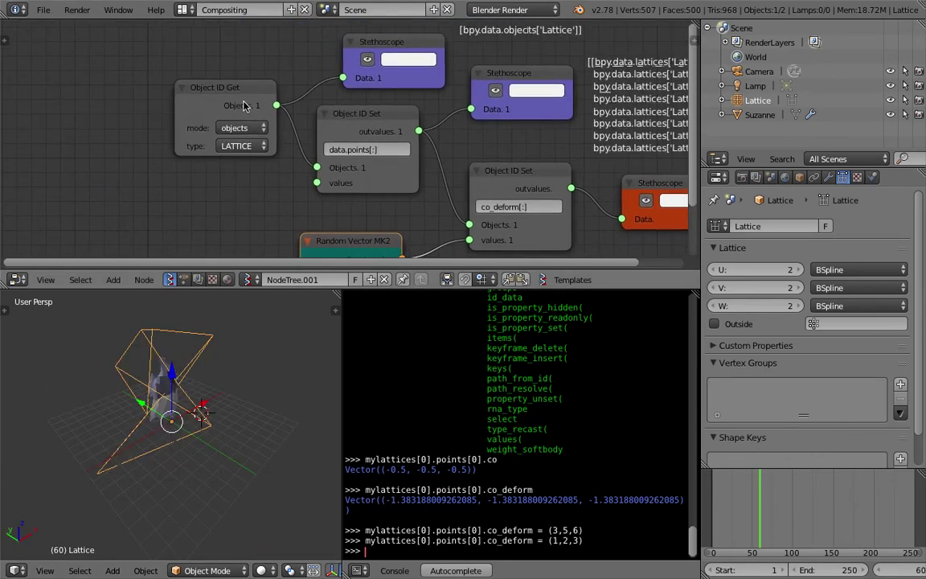
pyautogui.moveTo(231, 100); pyautogui.dragTo(111, 83)
pyautogui.moveTo(372, 115); pyautogui.dragTo(289, 111)
pyautogui.moveTo(391, 45); pyautogui.dragTo(304, 26)
pyautogui.moveTo(141, 67); pyautogui.dragTo(91, 58)
pyautogui.hotkey('ctrl', 's')
pyautogui.click(283, 94)
# - Move the points Stethoscope away, lower the co_deform[:] Object ID Set node beside the Random Vector MK2 node, and save the file
pyautogui.moveTo(293, 99); pyautogui.dragTo(274, 86, button='middle')
pyautogui.scroll(4, 191, 416)
pyautogui.moveTo(190, 417); pyautogui.dragTo(248, 386, button='middle')
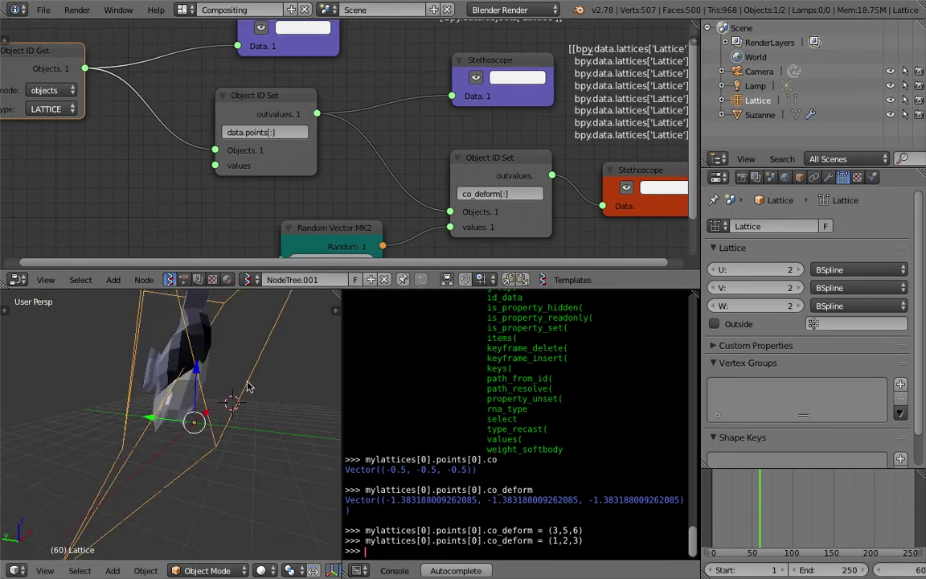
pyautogui.moveTo(328, 163); pyautogui.dragTo(287, 94, button='middle')
pyautogui.moveTo(265, 399); pyautogui.dragTo(156, 403, button='middle')
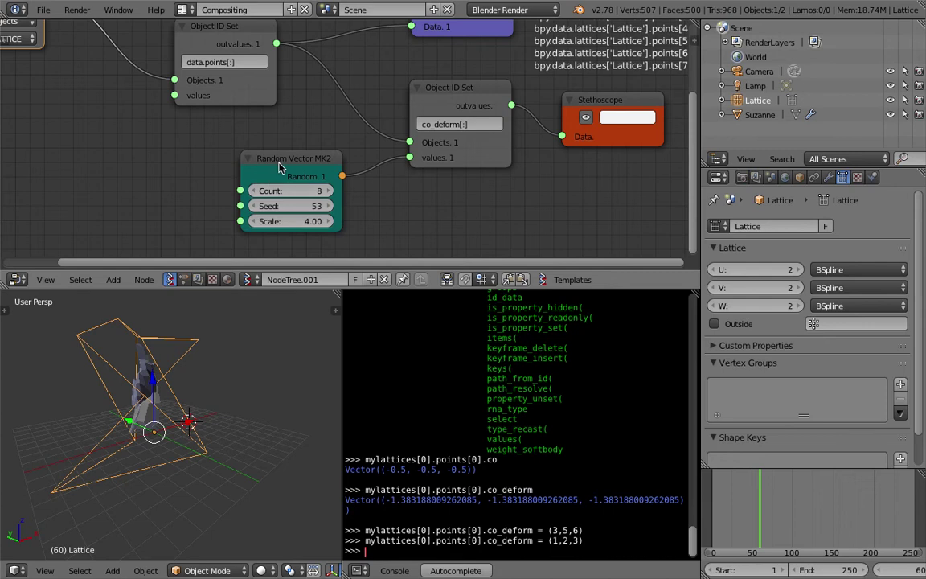
pyautogui.moveTo(255, 150); pyautogui.dragTo(259, 169, button='middle')
pyautogui.moveTo(330, 137); pyautogui.dragTo(318, 195, button='middle')
pyautogui.moveTo(397, 83); pyautogui.dragTo(589, 28)
pyautogui.hotkey('ctrl', 's')
pyautogui.click(546, 104)
pyautogui.moveTo(403, 193); pyautogui.dragTo(411, 225)
pyautogui.moveTo(418, 189); pyautogui.dragTo(425, 132, button='middle')
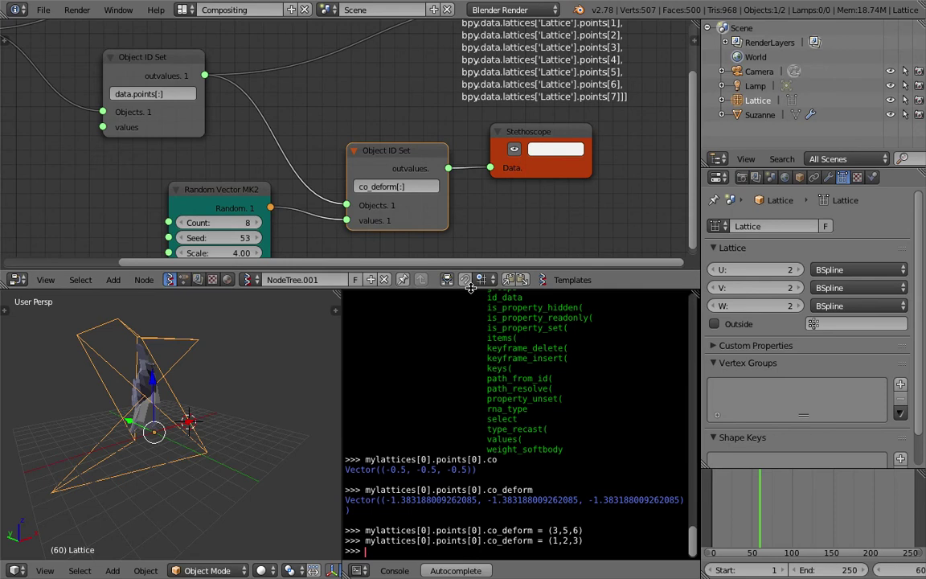
# - Enlarge the node editor by lowering its border with the 3D view and console, and save the file
pyautogui.moveTo(472, 289); pyautogui.dragTo(474, 331)
pyautogui.moveTo(601, 171); pyautogui.dragTo(604, 207, button='middle')
pyautogui.hotkey('ctrl', 's')
pyautogui.click(604, 206)
# - Lower the co_deform[:] Object ID Set node and place an unlinked duplicate of it just above
pyautogui.moveTo(404, 208); pyautogui.dragTo(409, 236)
pyautogui.hotkey('shift', 'd')
pyautogui.click(398, 128)
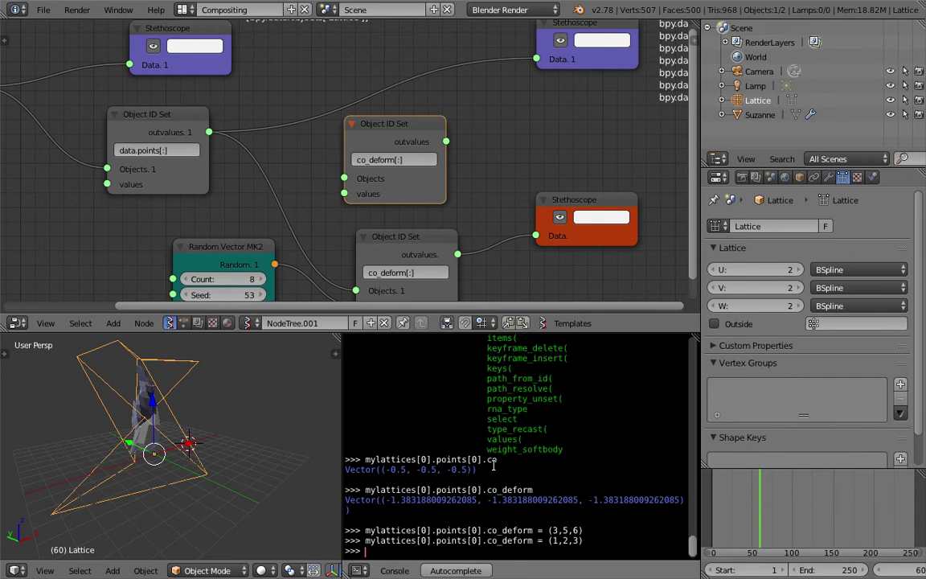
# - Query mylattices[0].points[0].co[:] and mylattices[0].points[0].co in the Python console
pyautogui.press('Up')
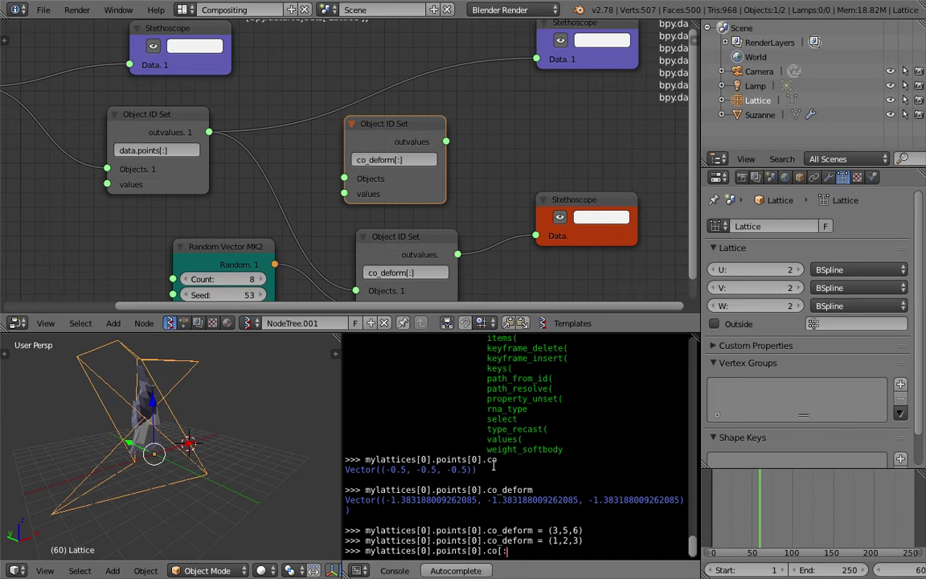
pyautogui.press('Return')
pyautogui.press('Up')
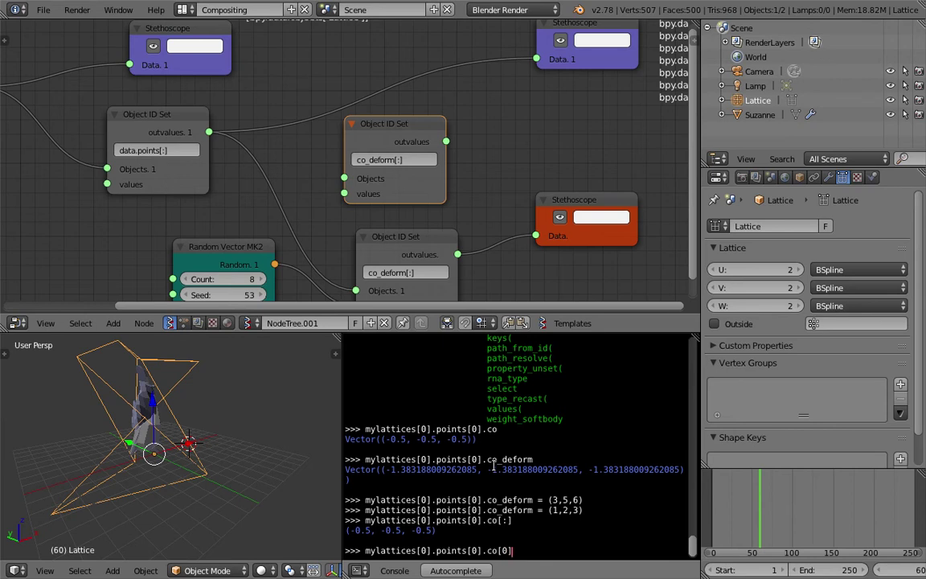
pyautogui.press('Return')
pyautogui.press('Up')
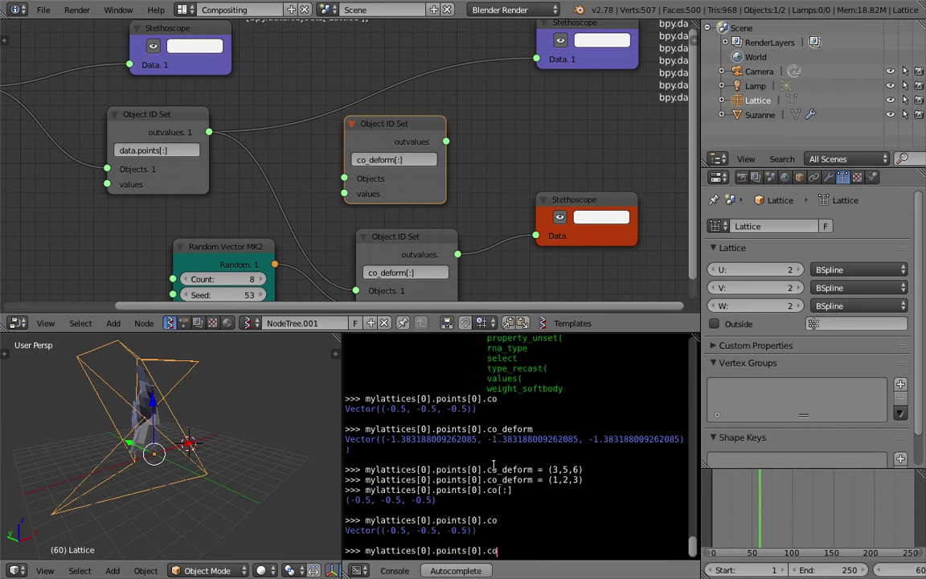
pyautogui.press('Return')
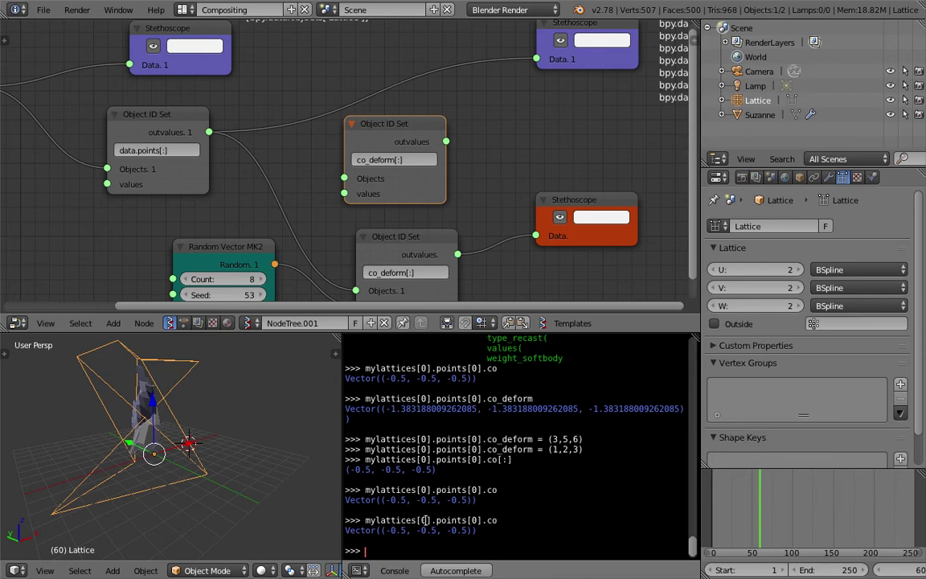
# - Examine the lattice in the 3D view and query mylattices[0].points[1].co in the console
pyautogui.moveTo(203, 448); pyautogui.dragTo(190, 439, button='middle')
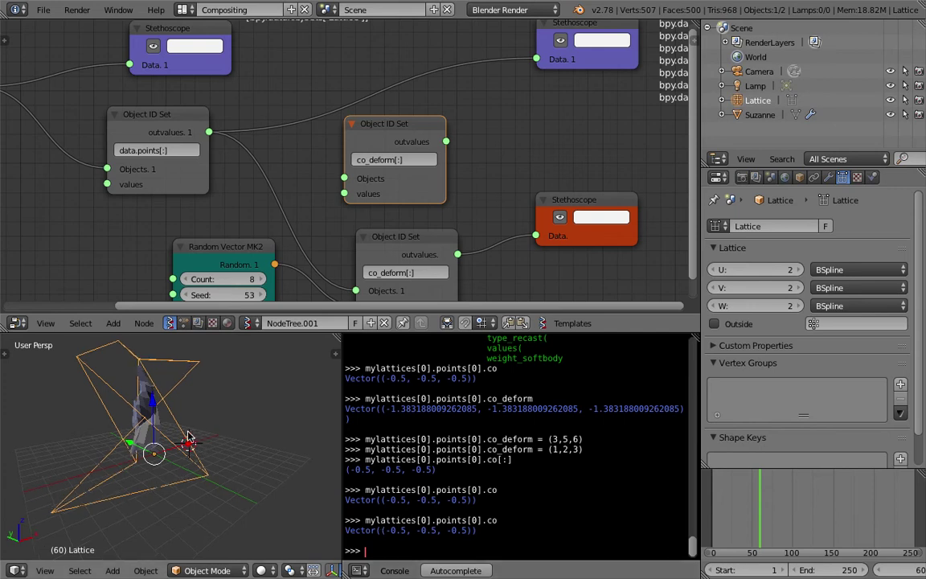
pyautogui.scroll(2, 186, 439)
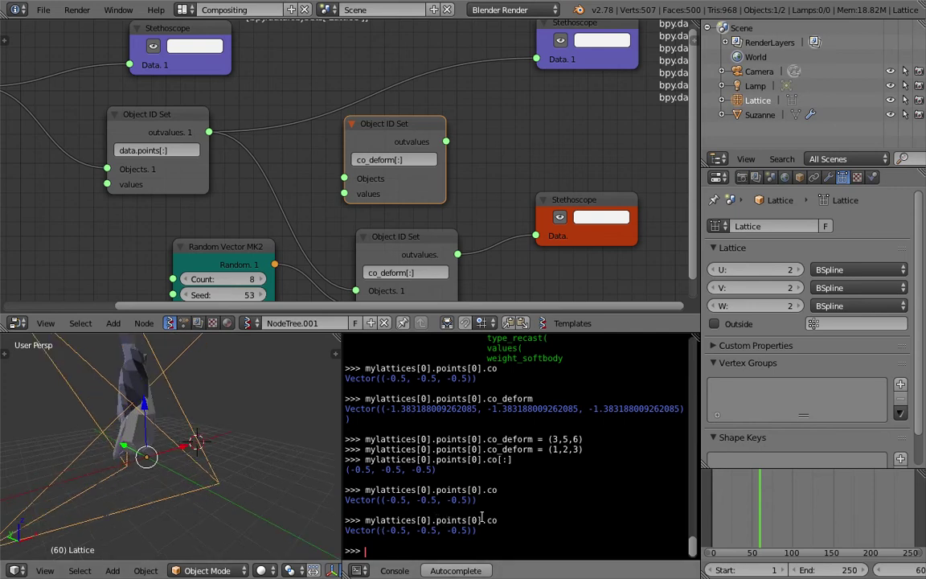
pyautogui.press('Up')
pyautogui.press('Left')
pyautogui.press('Left')
pyautogui.press('Left')
pyautogui.press('Left')
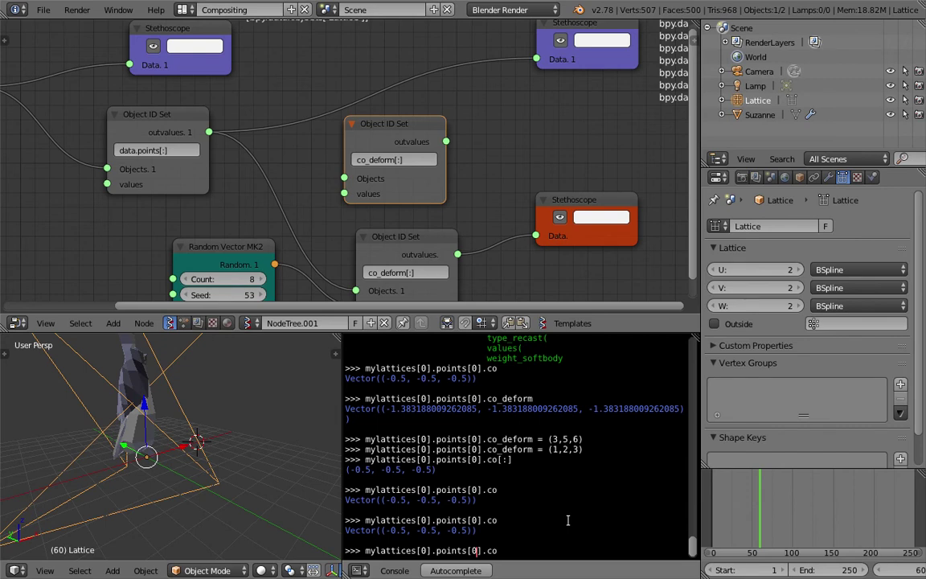
pyautogui.press('BackSpace')
pyautogui.write('1')
pyautogui.press('Return')
# - Query the co vectors of mylattices[0].points[2] and mylattices[0].points[3] in the console
pyautogui.press('Up')
pyautogui.press('Left')
pyautogui.press('Left')
pyautogui.press('Left')
pyautogui.press('Left')
pyautogui.press('BackSpace')
pyautogui.write('2')
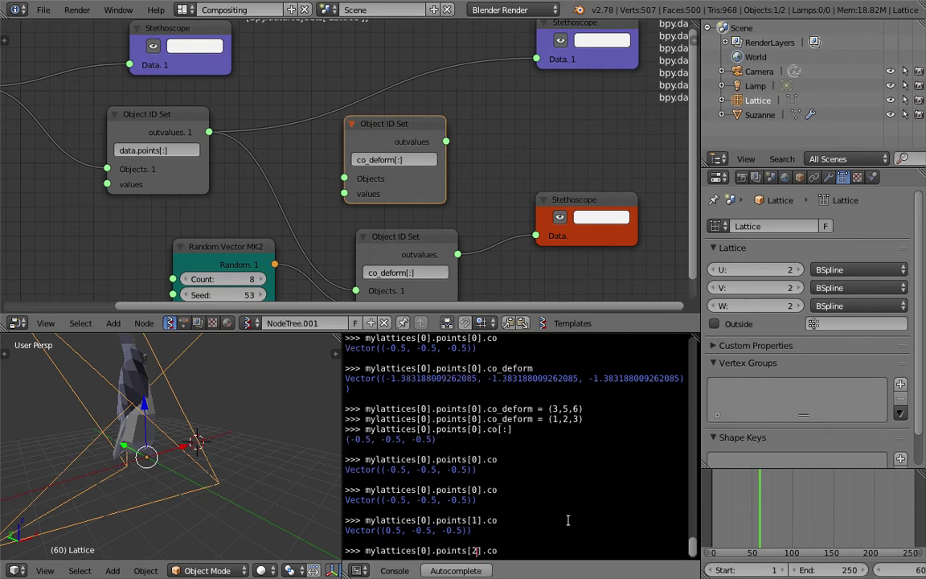
pyautogui.press('Return')
pyautogui.press('Up')
pyautogui.press('Left')
pyautogui.press('Left')
pyautogui.press('Left')
pyautogui.press('Left')
pyautogui.press('BackSpace')
pyautogui.write('3')
pyautogui.press('Return')
# - Query the co vectors of mylattices[0].points[4] and mylattices[0].points[5] in the console
pyautogui.press('Up')
pyautogui.press('Left')
pyautogui.press('Left')
pyautogui.press('Left')
pyautogui.press('Left')
pyautogui.press('BackSpace')
pyautogui.write('4')
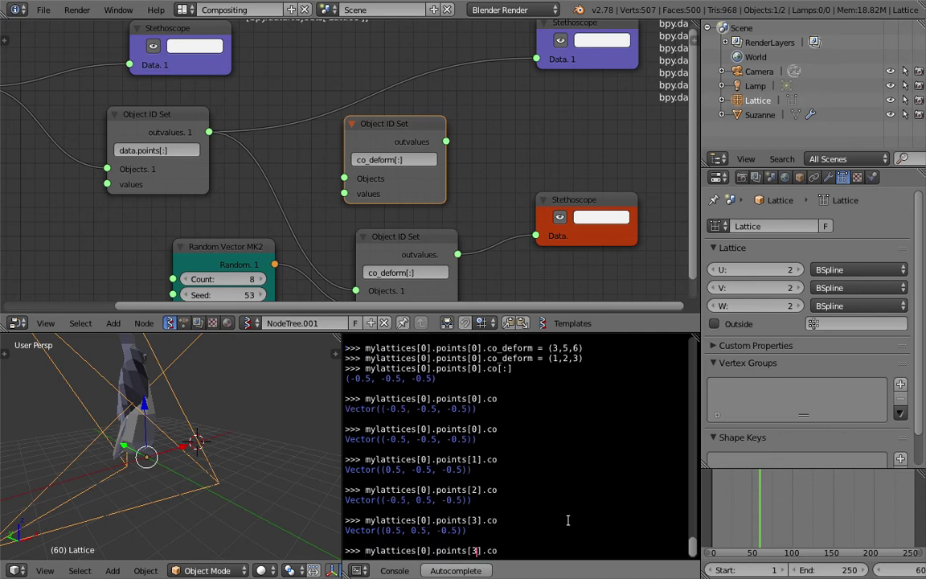
pyautogui.press('Return')
pyautogui.press('Up')
pyautogui.press('Left')
pyautogui.press('Left')
pyautogui.press('Left')
pyautogui.press('Left')
pyautogui.write('5')
pyautogui.press('Return')
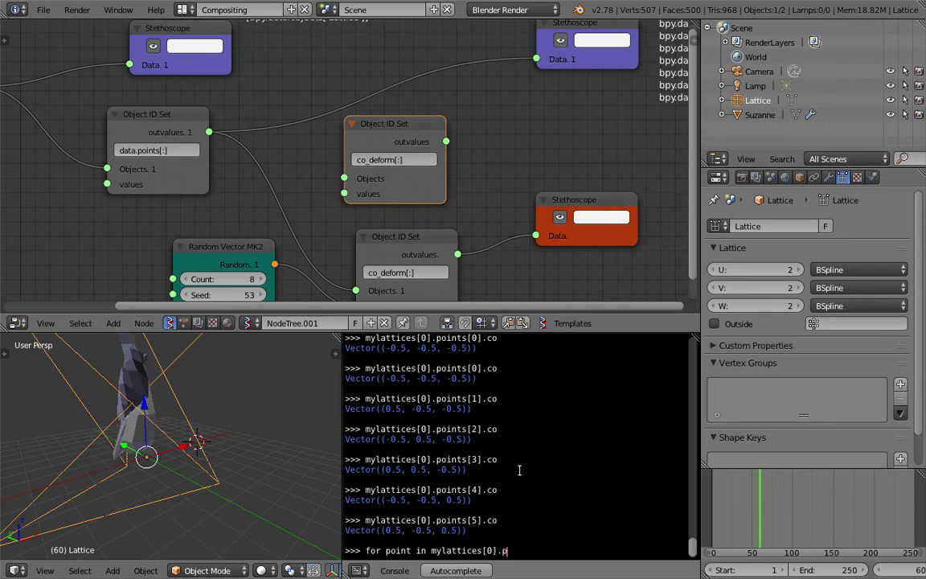
# - Run the console loop "for point in mylattices[0].points: print(point.co)" and compare the printed vectors with the lattice
pyautogui.write(':')
pyautogui.press('Return')
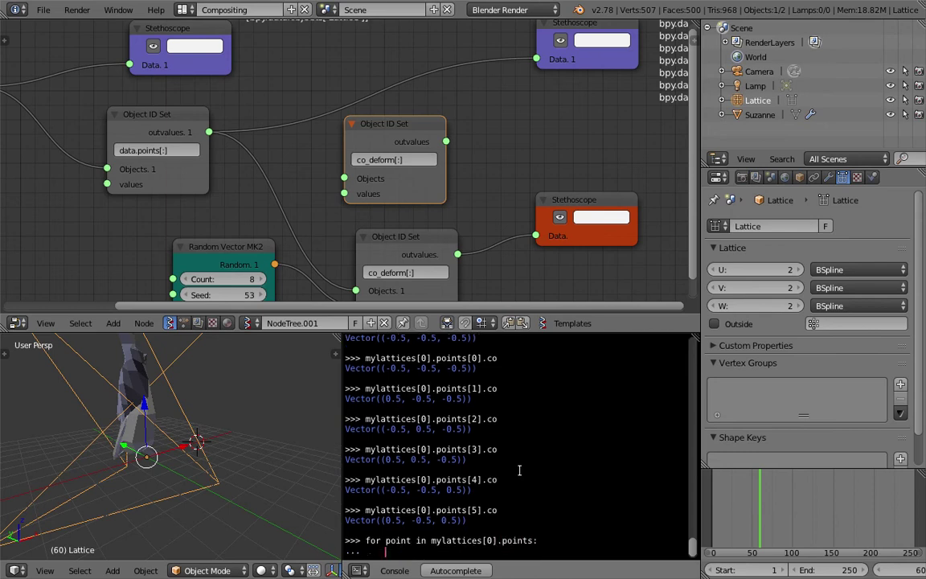
pyautogui.write('print')
pyautogui.press('Return')
pyautogui.press('Return')
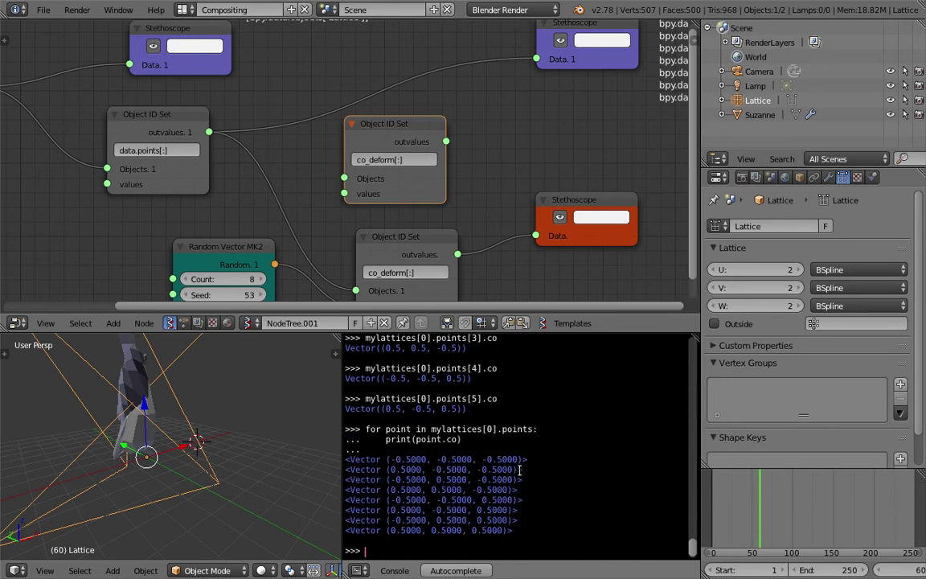
pyautogui.moveTo(514, 531); pyautogui.dragTo(345, 450)
pyautogui.moveTo(209, 385); pyautogui.dragTo(180, 427, button='middle')
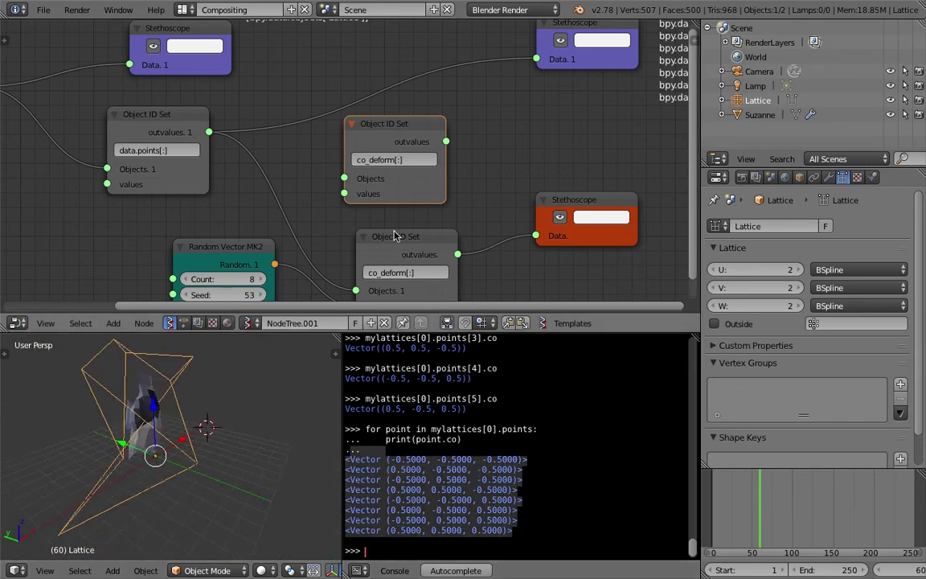
# - Save the file and rearrange the Object ID Get, data.points[:] and two co_deform[:] Object ID Set nodes to make room
pyautogui.moveTo(393, 229); pyautogui.dragTo(385, 203, button='middle')
pyautogui.hotkey('ctrl', 's')
pyautogui.click(386, 201)
pyautogui.moveTo(412, 154); pyautogui.dragTo(484, 175, button='middle')
pyautogui.scroll(-3, 426, 178)
pyautogui.moveTo(412, 151); pyautogui.dragTo(468, 140)
pyautogui.moveTo(527, 200); pyautogui.dragTo(543, 185, button='middle')
pyautogui.moveTo(444, 230); pyautogui.dragTo(458, 221)
pyautogui.moveTo(399, 209); pyautogui.dragTo(433, 199, button='middle')
pyautogui.scroll(1, 332, 159)
pyautogui.moveTo(94, 81); pyautogui.dragTo(144, 109)
pyautogui.moveTo(265, 122); pyautogui.dragTo(245, 126)
# - Change the linked lower Object ID Set node's property to co[:] and spread it and the co_deform[:] duplicate apart
pyautogui.moveTo(485, 217); pyautogui.dragTo(461, 211)
pyautogui.scroll(2, 474, 233)
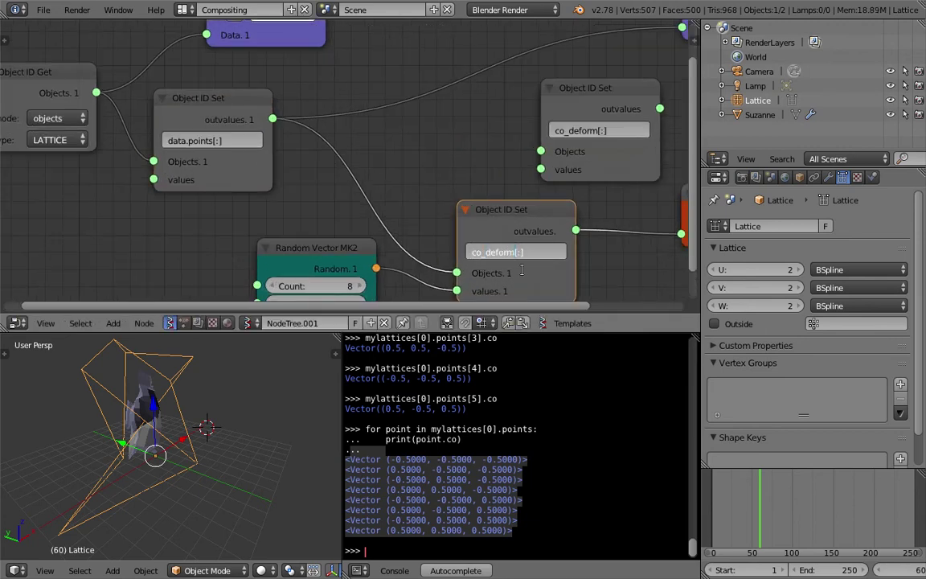
pyautogui.press('Return')
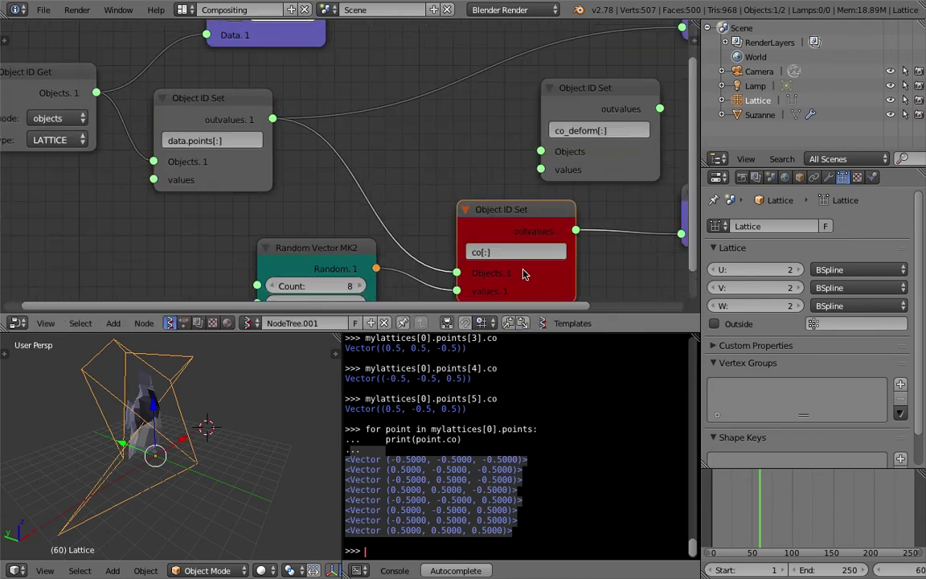
pyautogui.scroll(-2, 450, 197)
pyautogui.moveTo(394, 184); pyautogui.dragTo(347, 156)
pyautogui.moveTo(474, 95); pyautogui.dragTo(499, 89)
pyautogui.moveTo(422, 173); pyautogui.dragTo(418, 152)
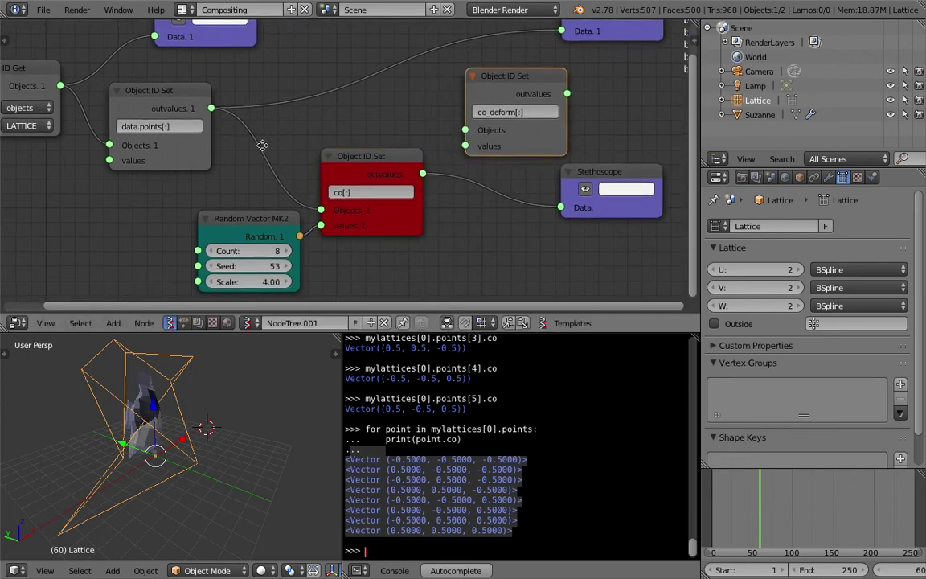
# - Link the data.points[:] output to the co_deform[:] node's Objects and the co[:] output to its values
pyautogui.scroll(-1, 229, 133)
pyautogui.moveTo(181, 125); pyautogui.dragTo(197, 139, button='middle')
pyautogui.moveTo(96, 105); pyautogui.dragTo(473, 147)
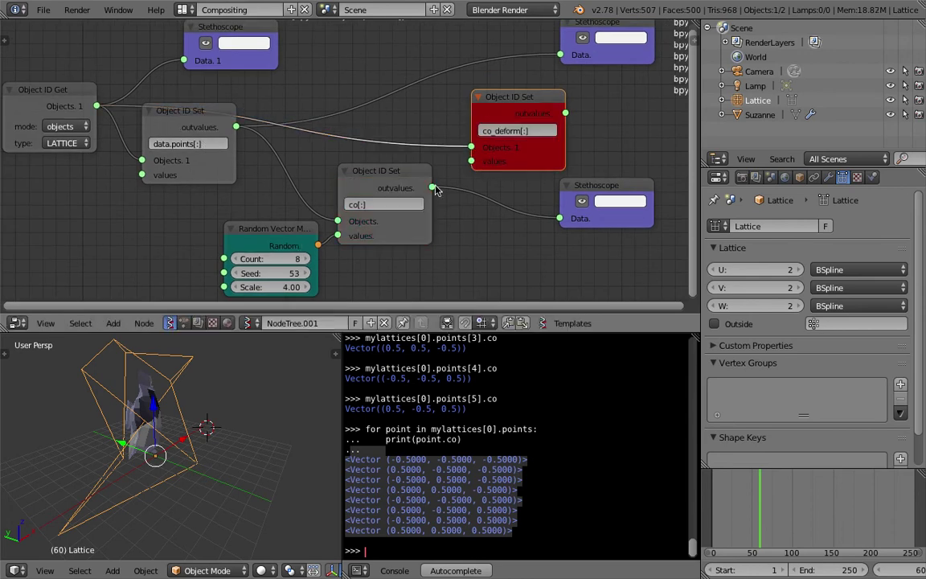
pyautogui.moveTo(432, 187); pyautogui.dragTo(471, 161)
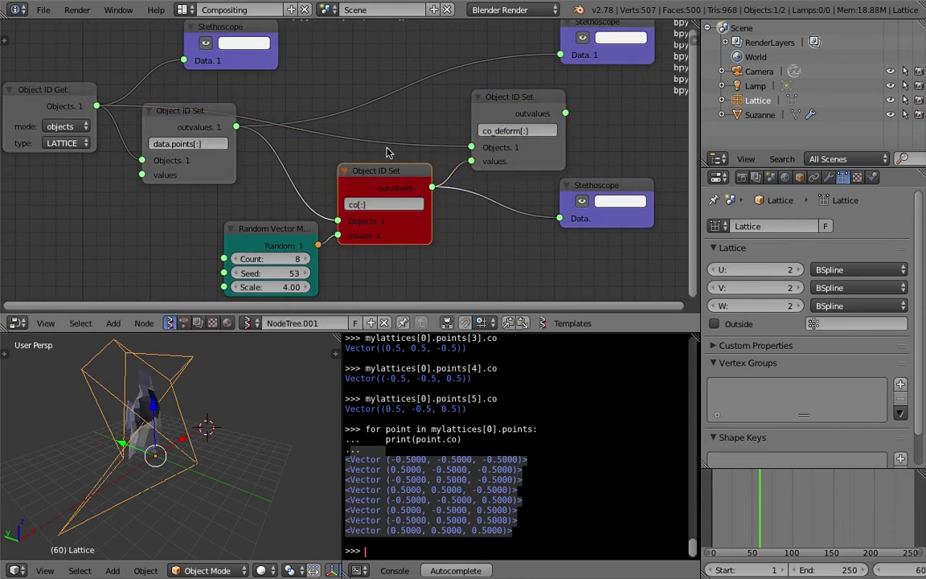
pyautogui.moveTo(235, 126); pyautogui.dragTo(558, 148)
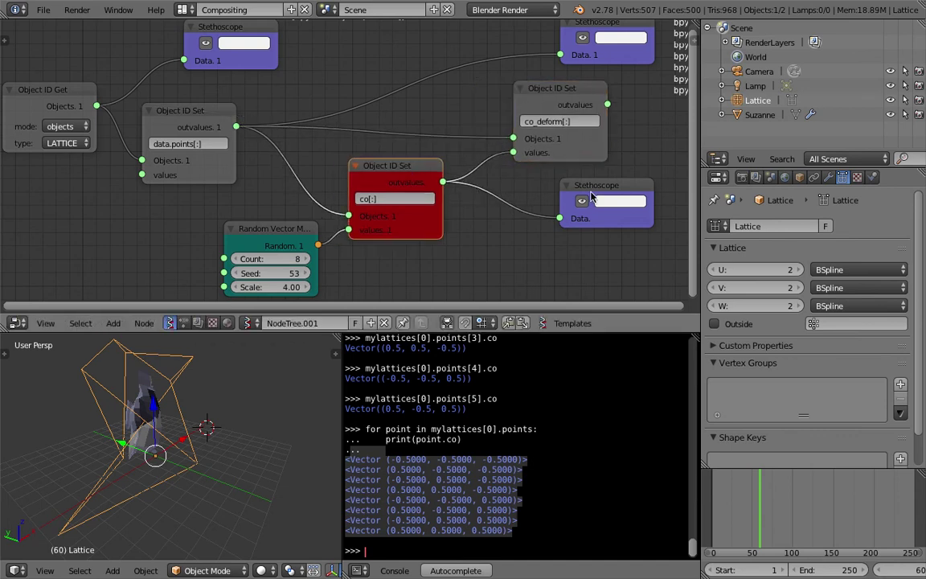
# - Delete the Stethoscope attached to the co[:] node, reposition the co_deform[:] node and save the file
pyautogui.moveTo(591, 191); pyautogui.dragTo(579, 216)
pyautogui.press('x')
pyautogui.moveTo(527, 199); pyautogui.dragTo(522, 200, button='middle')
pyautogui.moveTo(575, 142); pyautogui.dragTo(587, 152)
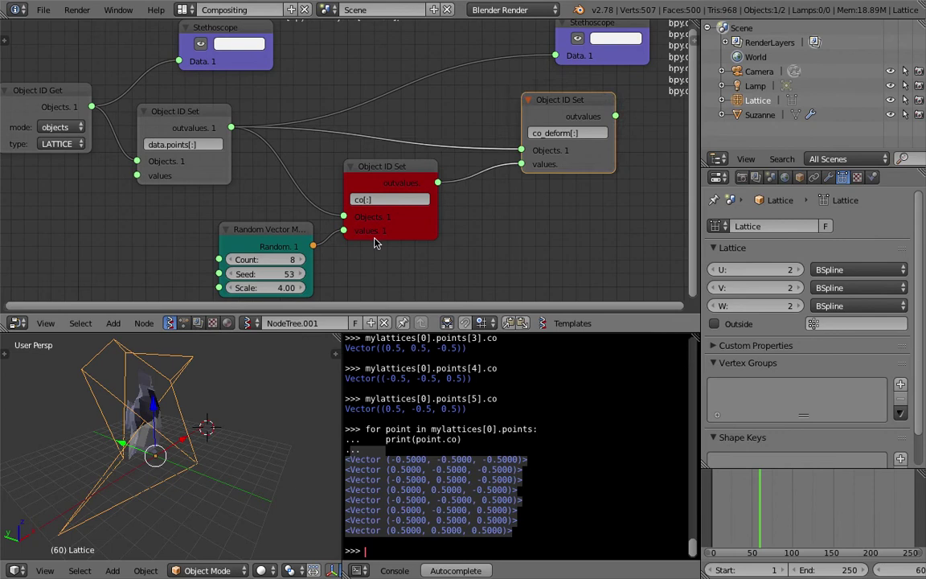
pyautogui.scroll(2, 375, 242)
pyautogui.hotkey('ctrl', 's')
pyautogui.click(389, 237)
pyautogui.moveTo(475, 206); pyautogui.dragTo(421, 212, button='middle')
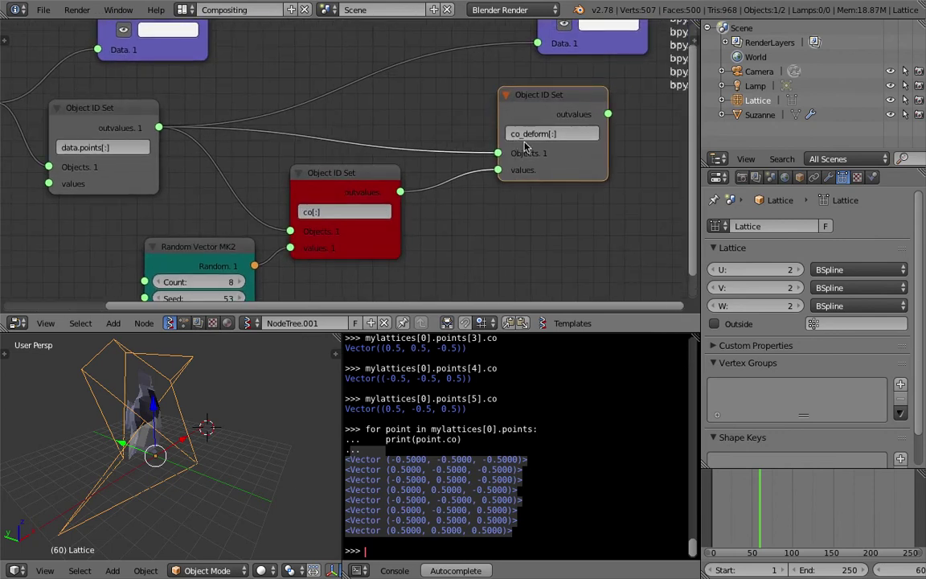
# - Nudge the co[:] Object ID Set node and scrub the timeline to frame 63 to update the node tree
pyautogui.click(460, 404)
pyautogui.scroll(3, 459, 404)
pyautogui.scroll(-3, 460, 404)
pyautogui.moveTo(351, 174); pyautogui.dragTo(345, 184)
pyautogui.click(749, 523)
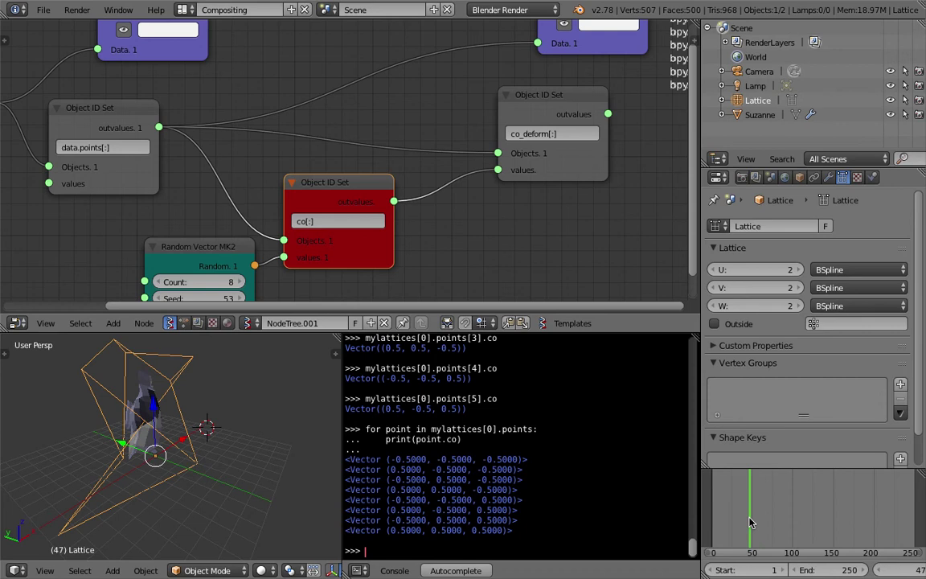
pyautogui.moveTo(749, 522); pyautogui.dragTo(762, 515)
# - Delete the Random Vector MK2 node feeding the co[:] Object ID Set node and shift the co[:] node over
pyautogui.moveTo(223, 248); pyautogui.dragTo(197, 248)
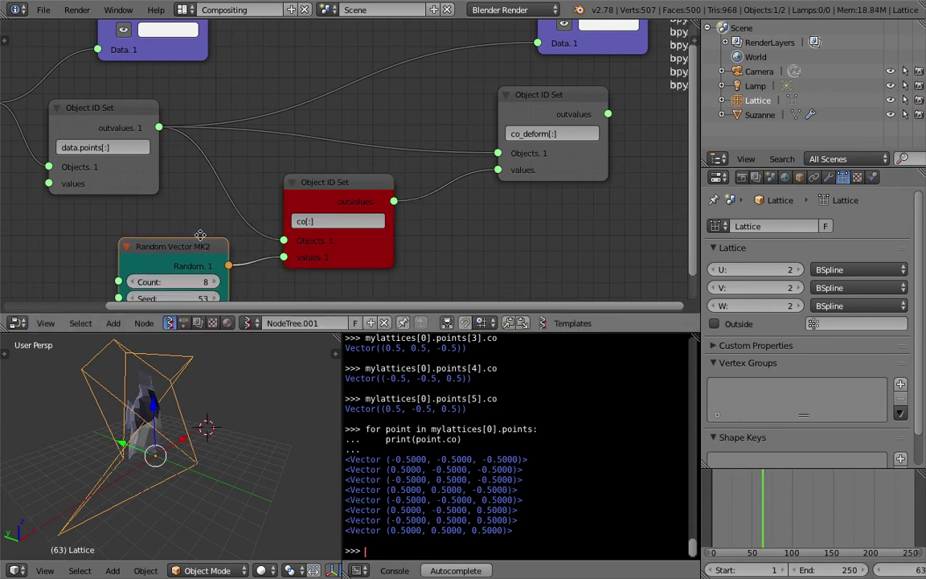
pyautogui.moveTo(211, 229); pyautogui.dragTo(234, 216, button='middle')
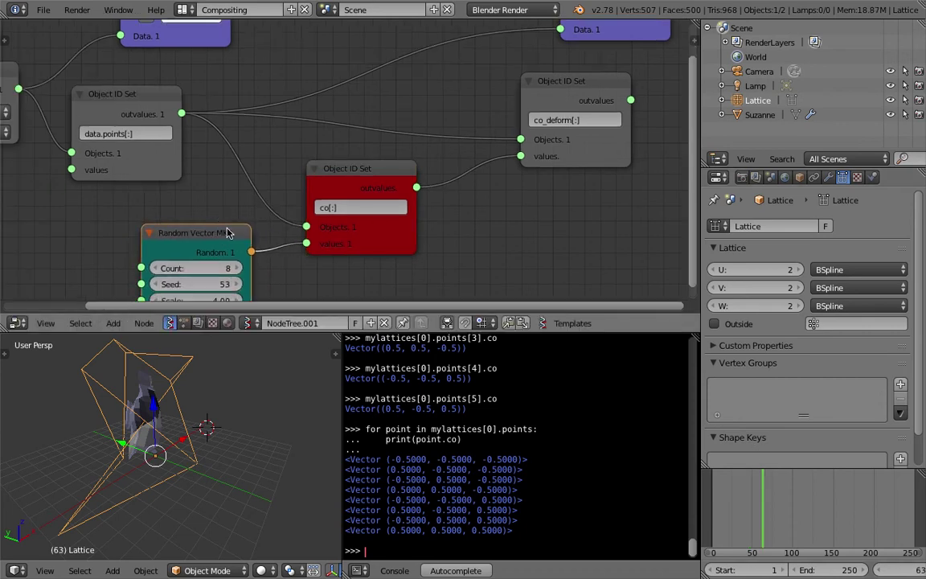
pyautogui.press('x')
pyautogui.moveTo(320, 217); pyautogui.dragTo(258, 223)
# - Scale Suzanne down to fit inside the lattice cage, and select the Lattice object again
pyautogui.scroll(4, 164, 440)
pyautogui.moveTo(159, 441); pyautogui.dragTo(114, 384, button='middle')
pyautogui.rightClick(148, 446)
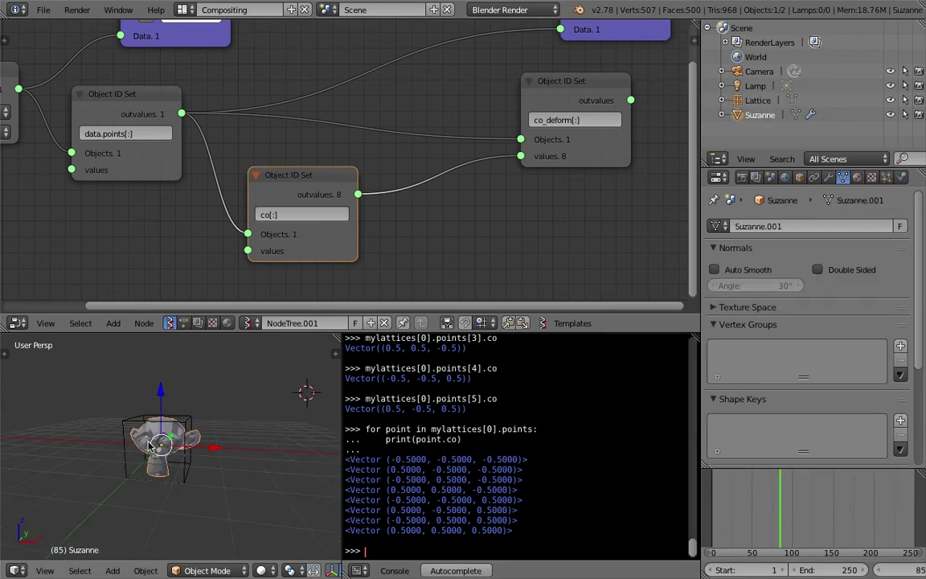
pyautogui.press('s')
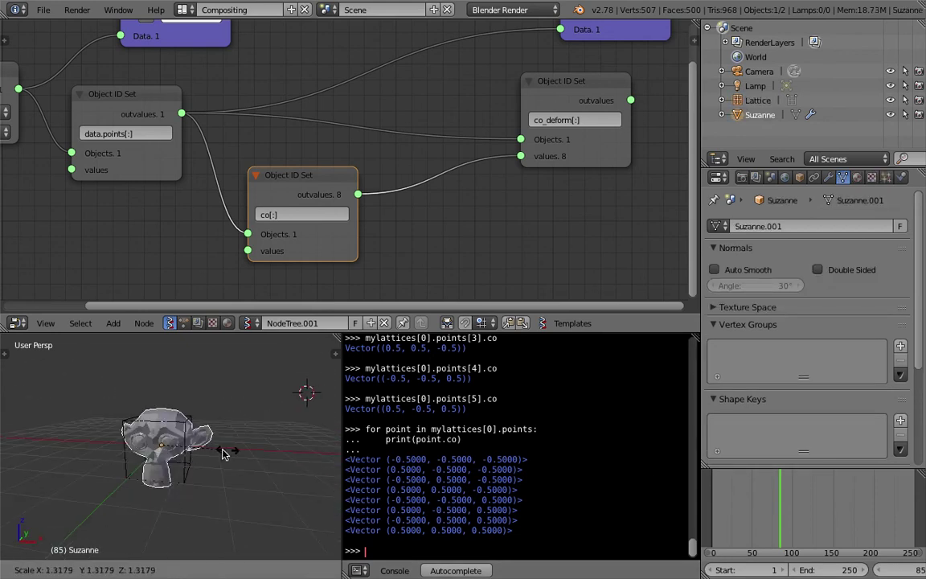
pyautogui.click(196, 452)
pyautogui.scroll(3, 195, 453)
pyautogui.moveTo(193, 442); pyautogui.dragTo(205, 424, button='middle')
pyautogui.rightClick(229, 392)
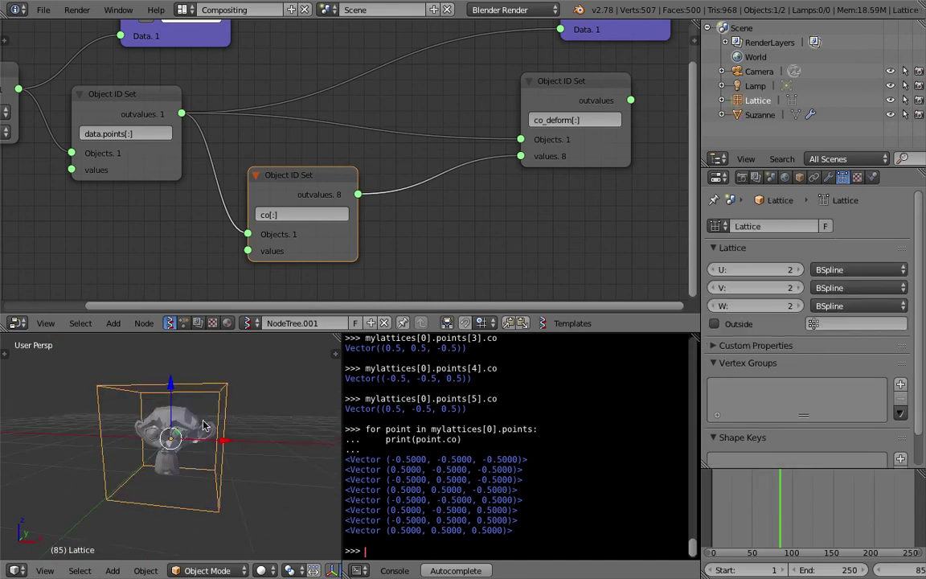
# - Adjust the positions of the co[:] and co_deform[:] Object ID Set nodes, leaving a gap between them
pyautogui.moveTo(307, 192)
pyautogui.mouseDown()
pyautogui.moveTo(348, 173)
pyautogui.moveTo(318, 189)
pyautogui.mouseUp()
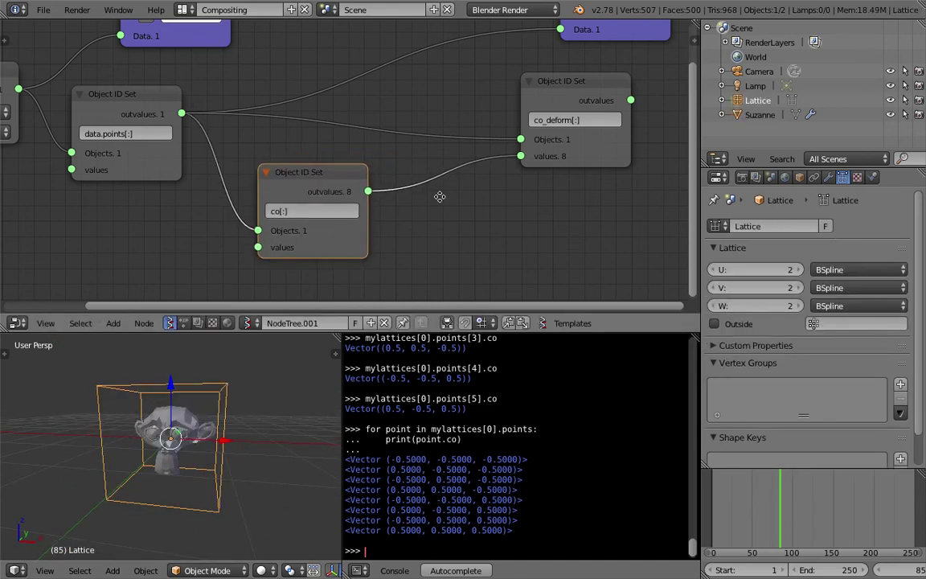
pyautogui.moveTo(442, 197); pyautogui.dragTo(397, 181, button='middle')
pyautogui.moveTo(534, 143); pyautogui.dragTo(532, 151)
pyautogui.moveTo(401, 211); pyautogui.dragTo(401, 203, button='middle')
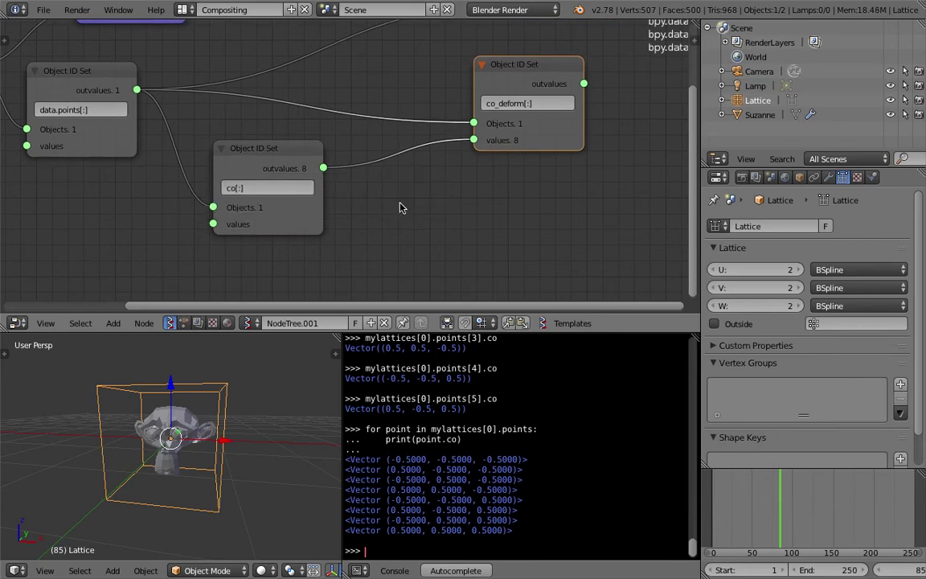
# - Insert a Vector Math node on the link between the co[:] and co_deform[:] nodes and set its function to Add
pyautogui.hotkey('shift', 'a')
pyautogui.click(401, 205)
pyautogui.write('vecto')
pyautogui.press('Down')
pyautogui.press('Down')
pyautogui.press('Down')
pyautogui.press('Return')
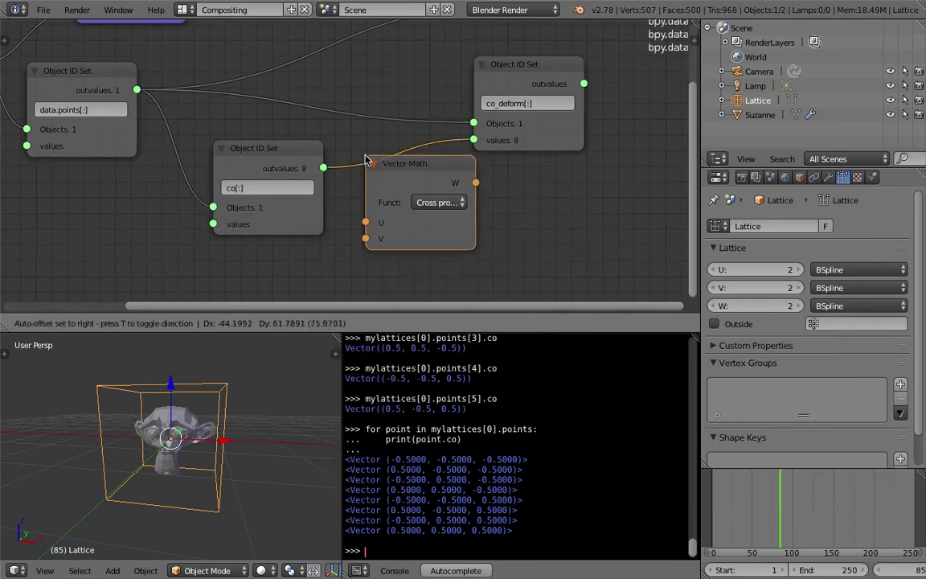
pyautogui.click(386, 159)
pyautogui.click(457, 202)
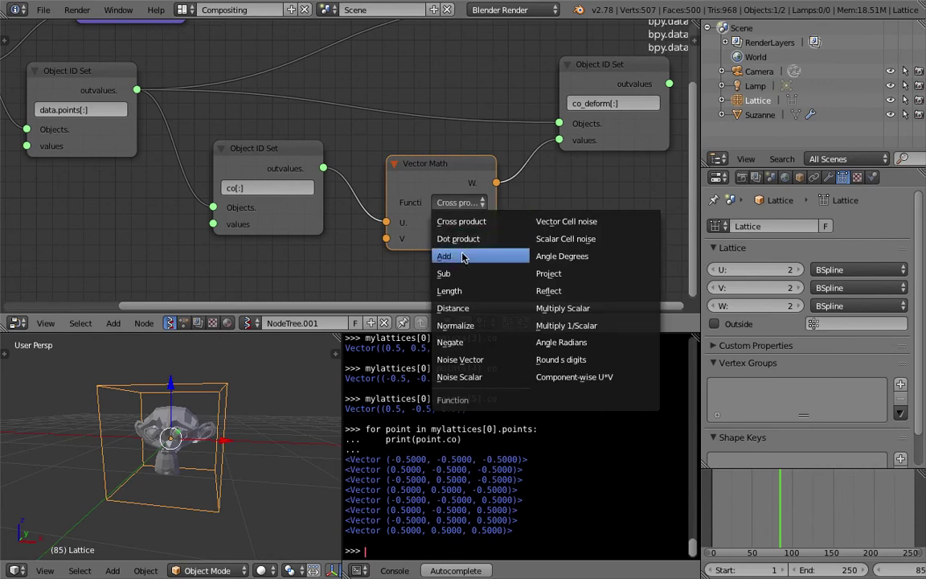
pyautogui.click(462, 256)
# - Add a Vector in node and link its Vectors output to the V input of the ADD node
pyautogui.moveTo(297, 271); pyautogui.dragTo(323, 229, button='middle')
pyautogui.hotkey('shift', 'a')
pyautogui.click(323, 230)
pyautogui.write('vec')
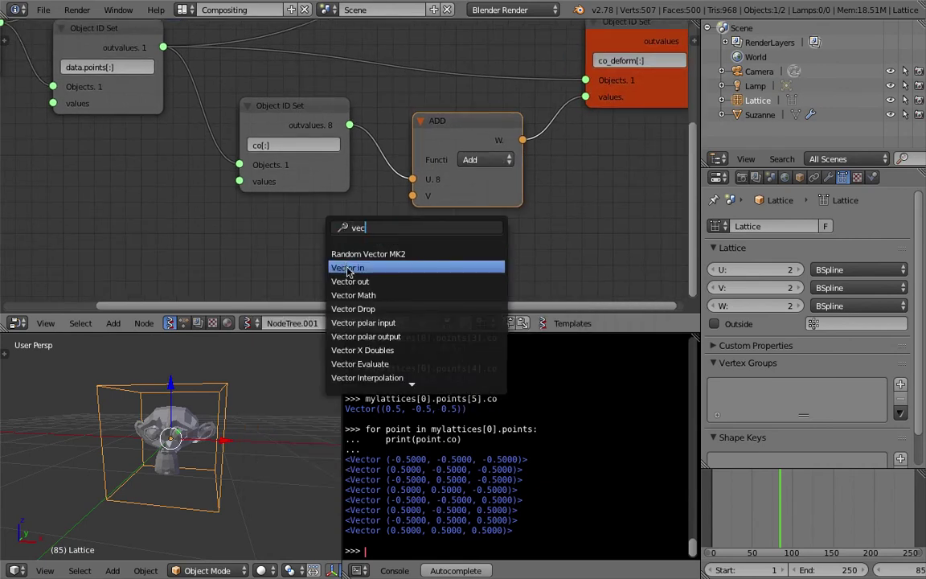
pyautogui.click(347, 267)
pyautogui.click(319, 236)
pyautogui.moveTo(367, 254); pyautogui.dragTo(412, 196)
# - Reposition the Vector in and co[:] Object ID Set nodes around the ADD node, and save the file
pyautogui.moveTo(408, 255); pyautogui.dragTo(417, 222, button='middle')
pyautogui.moveTo(335, 236); pyautogui.dragTo(376, 253)
pyautogui.moveTo(315, 84); pyautogui.dragTo(290, 74)
pyautogui.moveTo(358, 103); pyautogui.dragTo(279, 160, button='middle')
pyautogui.scroll(-2, 388, 167)
pyautogui.scroll(1, 353, 148)
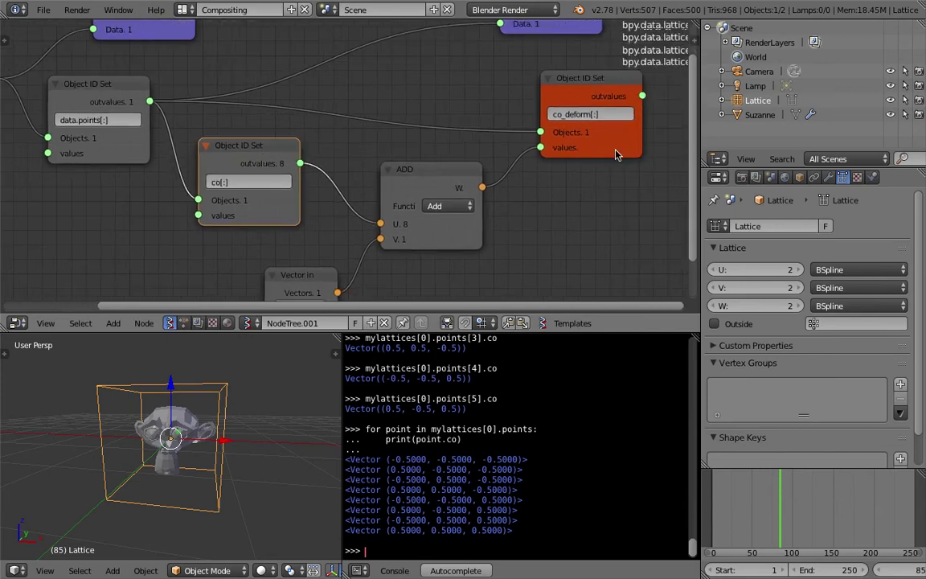
pyautogui.hotkey('ctrl', 's')
pyautogui.click(466, 171)
pyautogui.moveTo(452, 180); pyautogui.dragTo(372, 41, button='middle')
pyautogui.scroll(3, 370, 68)
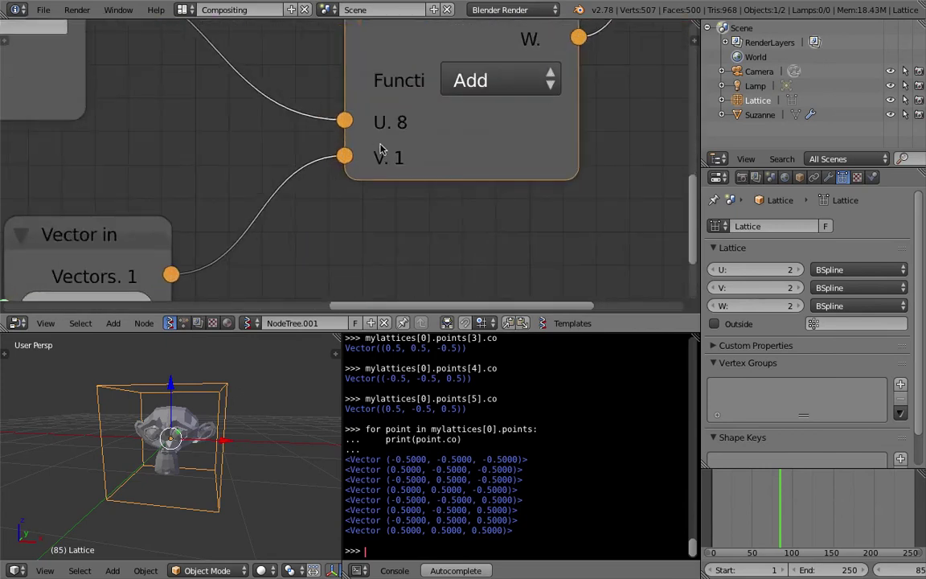
# - Reposition the nodes around the ADD node to leave more space before the co_deform[:] node, and save the file
pyautogui.scroll(-4, 401, 177)
pyautogui.moveTo(393, 176); pyautogui.dragTo(414, 204, button='middle')
pyautogui.scroll(-2, 419, 203)
pyautogui.moveTo(491, 185); pyautogui.dragTo(525, 177)
pyautogui.scroll(-2, 524, 178)
pyautogui.moveTo(512, 180); pyautogui.dragTo(366, 181, button='middle')
pyautogui.scroll(-1, 367, 182)
pyautogui.moveTo(489, 88); pyautogui.dragTo(523, 90)
pyautogui.hotkey('ctrl', 's')
pyautogui.click(522, 92)
pyautogui.moveTo(347, 150); pyautogui.dragTo(405, 151, button='middle')
pyautogui.scroll(2, 366, 166)
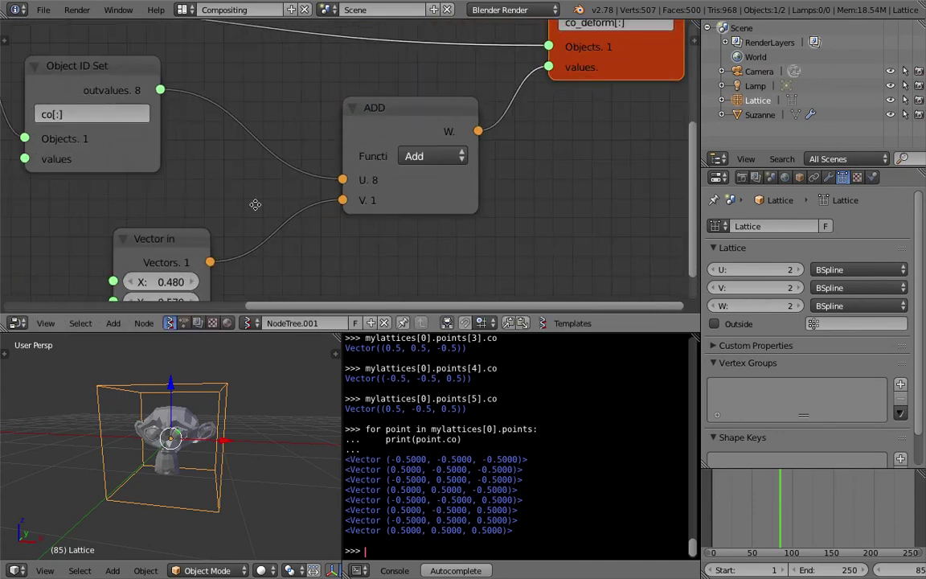
# - Add a Stethoscope node and link the Vector in node's Vectors output to its Data input
pyautogui.moveTo(255, 205); pyautogui.dragTo(288, 146, button='middle')
pyautogui.scroll(-2, 411, 166)
pyautogui.moveTo(395, 188); pyautogui.dragTo(366, 200, button='middle')
pyautogui.hotkey('shift', 'a')
pyautogui.click(366, 201)
pyautogui.write('ste')
pyautogui.press('Return')
pyautogui.moveTo(237, 210); pyautogui.dragTo(392, 215)
pyautogui.scroll(1, 363, 200)
pyautogui.scroll(-1, 356, 200)
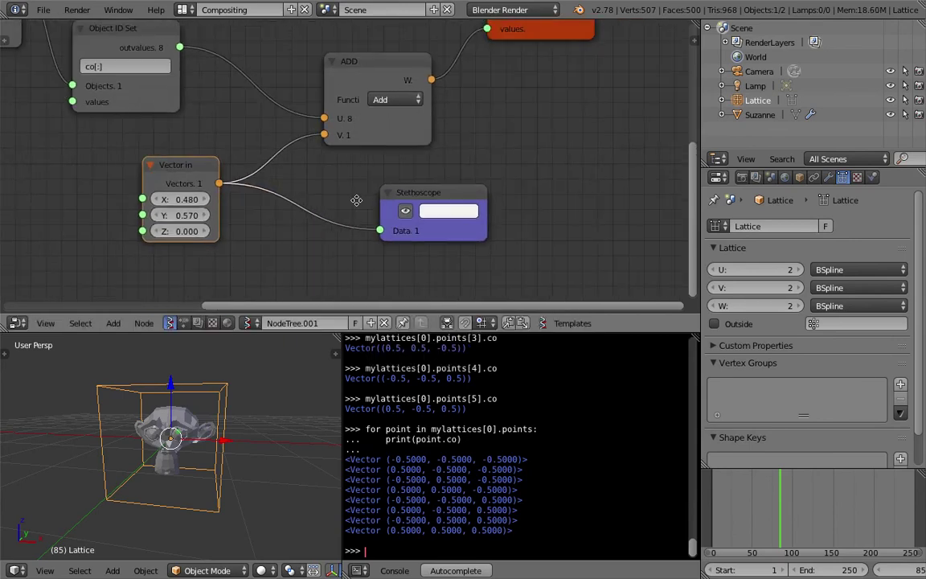
# - Link the co[:] Object ID Set's outvalues to the Stethoscope instead and go to frame 48
pyautogui.moveTo(356, 200); pyautogui.dragTo(357, 209, button='middle')
pyautogui.moveTo(181, 56); pyautogui.dragTo(381, 239)
pyautogui.click(750, 487)
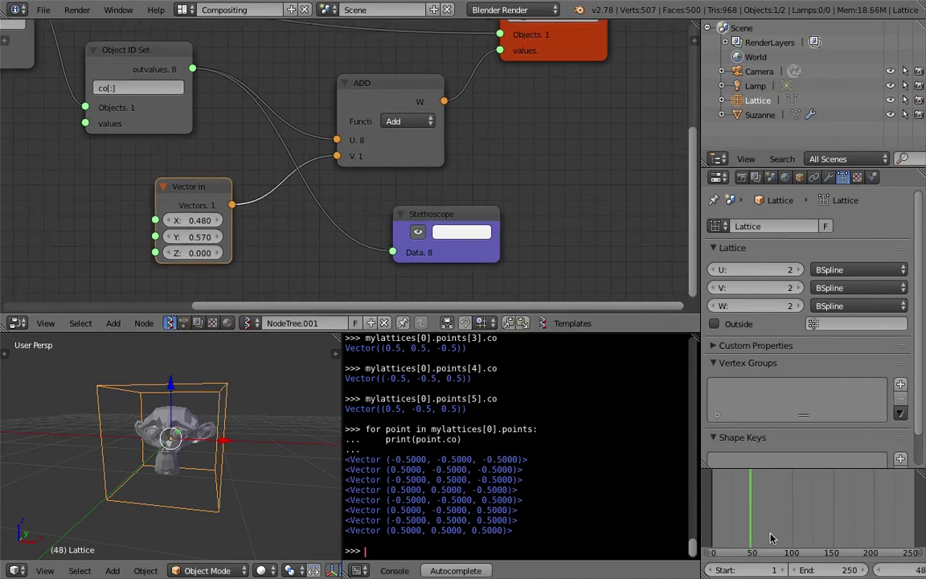
# - Cut the links into and out of the ADD node and examine the Stethoscope's vector list
pyautogui.keyDown('ctrl'); pyautogui.moveTo(324, 126); pyautogui.dragTo(326, 120); pyautogui.keyUp('ctrl')
pyautogui.keyDown('ctrl'); pyautogui.moveTo(458, 122); pyautogui.dragTo(469, 65); pyautogui.keyUp('ctrl')
pyautogui.moveTo(479, 138); pyautogui.dragTo(485, 142, button='middle')
pyautogui.scroll(3, 522, 223)
pyautogui.moveTo(523, 221); pyautogui.dragTo(376, 184, button='middle')
pyautogui.scroll(3, 376, 179)
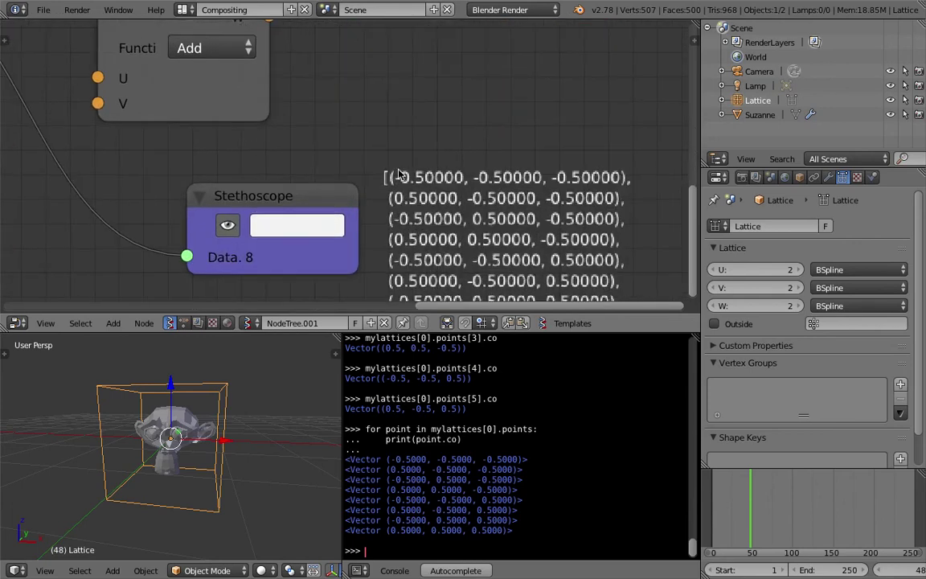
# - Annotate the node editor above the Stethoscope output with a freehand pair of nested square brackets
pyautogui.moveTo(346, 118); pyautogui.dragTo(342, 166, button='middle')
pyautogui.moveTo(328, 128); pyautogui.dragTo(381, 132)
pyautogui.moveTo(462, 137); pyautogui.dragTo(484, 80)
pyautogui.moveTo(483, 135); pyautogui.dragTo(506, 85)
pyautogui.scroll(-5, 434, 137)
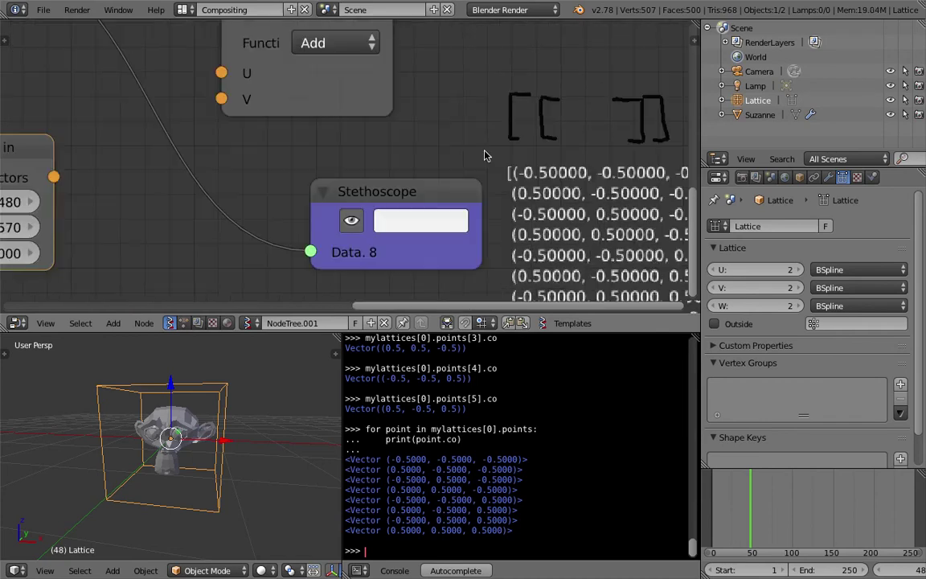
# - Add a List Join node and insert it on the link coming from the co[:] Object ID Set
pyautogui.moveTo(369, 147); pyautogui.dragTo(510, 208, button='middle')
pyautogui.click(443, 105)
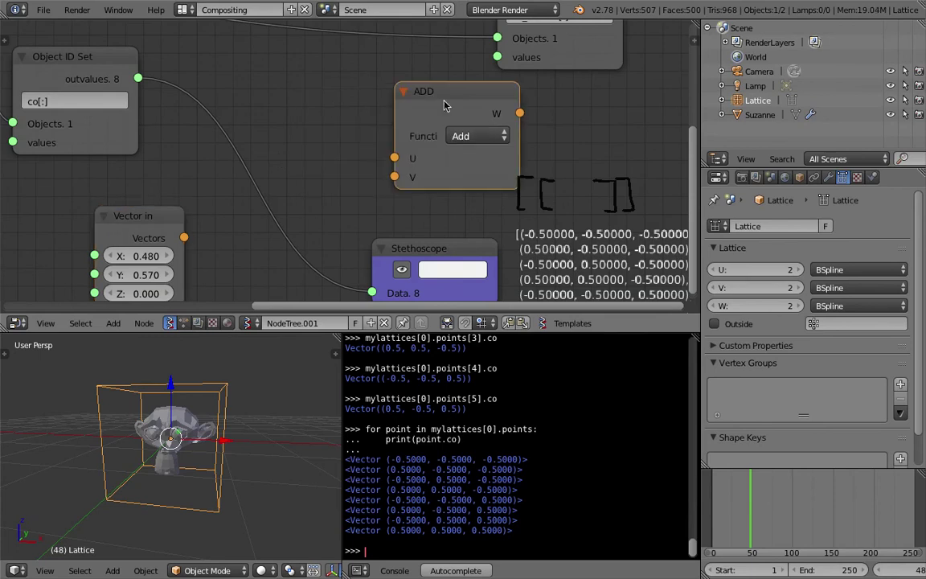
pyautogui.press('space')
pyautogui.write('join')
pyautogui.press('Down')
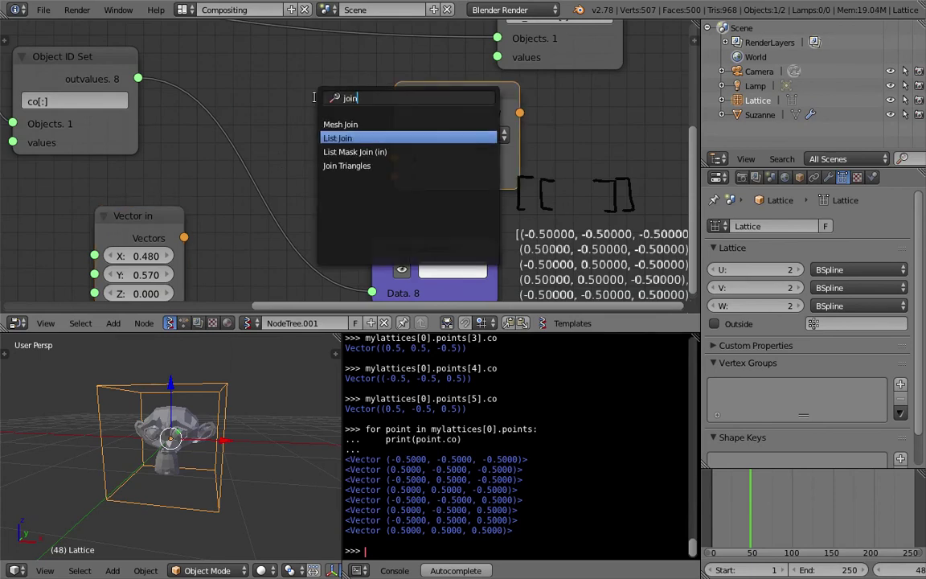
pyautogui.press('Return')
pyautogui.click(210, 75)
# - Link List Join's data to ADD's U, Vector in to V and W to co_deform[:] values, with join level 2
pyautogui.moveTo(285, 103); pyautogui.dragTo(394, 158)
pyautogui.moveTo(184, 237); pyautogui.dragTo(394, 176)
pyautogui.scroll(-1, 402, 233)
pyautogui.click(291, 136)
pyautogui.moveTo(499, 99); pyautogui.dragTo(485, 49)
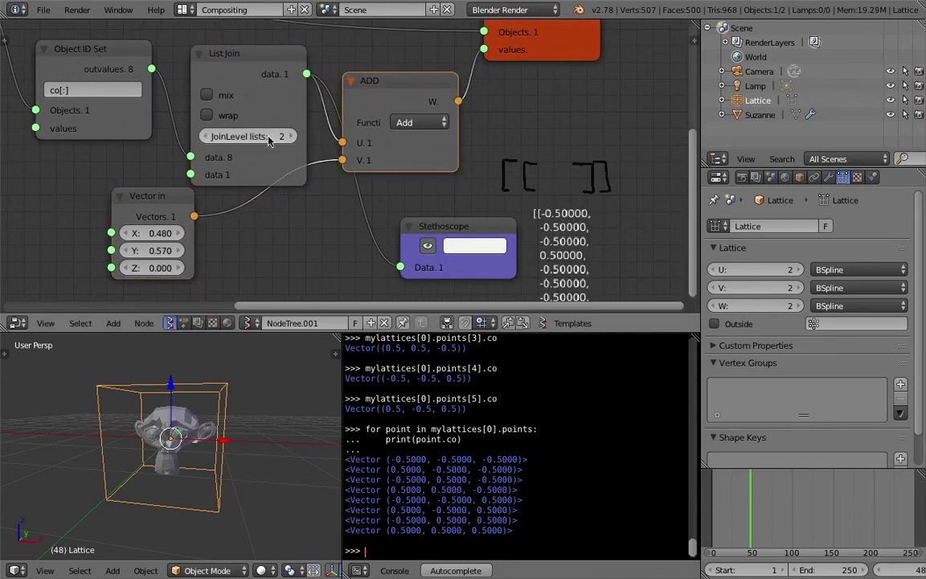
# - Try List Join with join levels 1 and 2 plus wrap and mix, raising the Vector in X value to 1.530
pyautogui.click(207, 136)
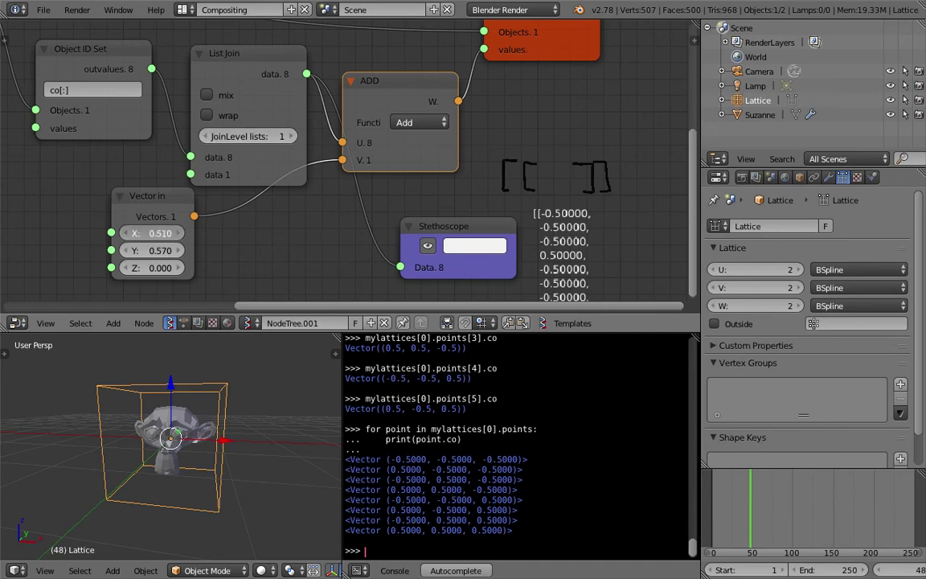
pyautogui.moveTo(158, 233); pyautogui.dragTo(215, 152)
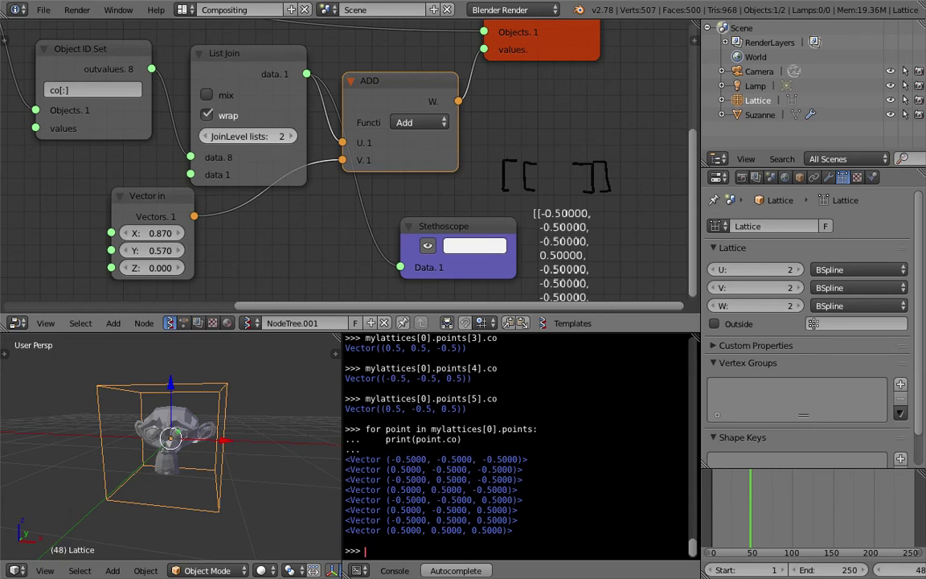
pyautogui.click(208, 96)
pyautogui.moveTo(157, 233); pyautogui.dragTo(176, 235)
# - Reposition the co_deform[:] Object ID Set node and go to frame 38
pyautogui.scroll(-2, 473, 175)
pyautogui.moveTo(467, 175); pyautogui.dragTo(413, 203, button='middle')
pyautogui.click(504, 78)
pyautogui.moveTo(505, 81); pyautogui.dragTo(535, 74)
pyautogui.click(743, 502)
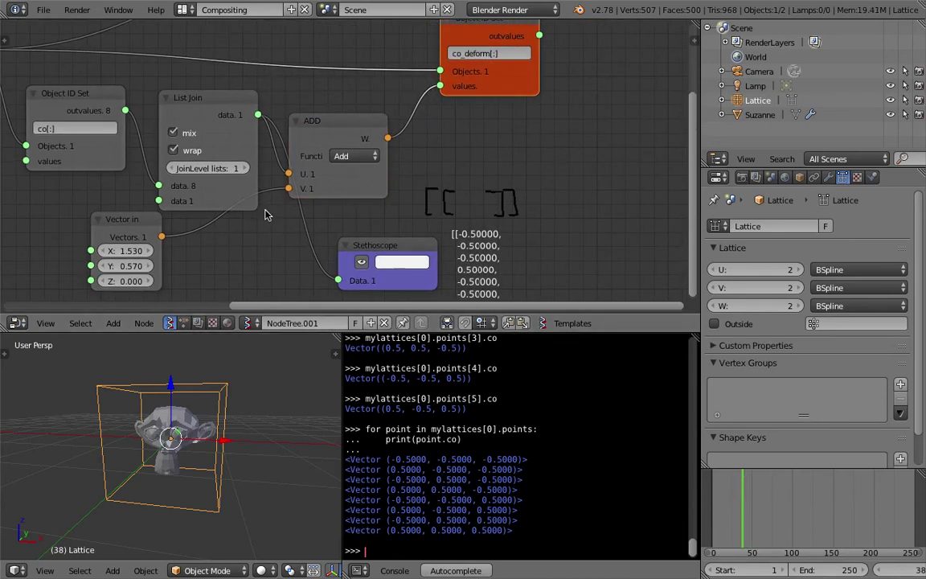
# - Turn off wrap on List Join with join level 2, and disconnect and reposition the ADD and co_deform[:] nodes
pyautogui.moveTo(267, 214); pyautogui.dragTo(316, 224, button='middle')
pyautogui.click(238, 163)
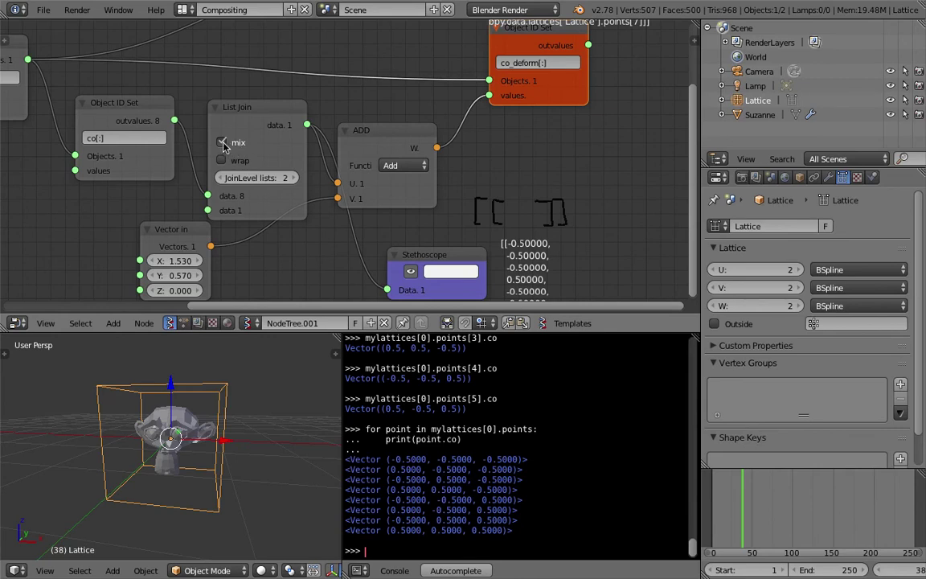
pyautogui.moveTo(371, 145); pyautogui.dragTo(394, 142)
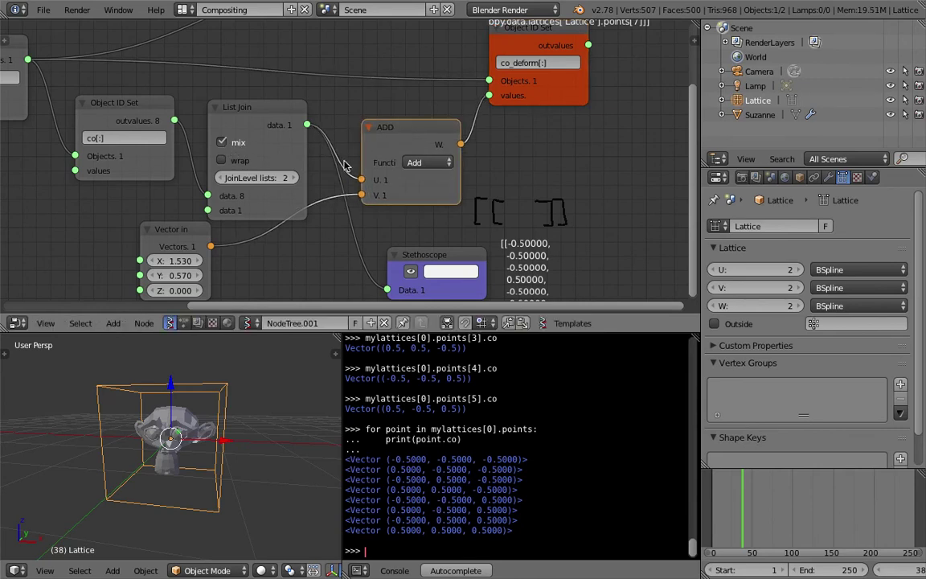
pyautogui.moveTo(358, 196); pyautogui.dragTo(357, 170)
pyautogui.moveTo(488, 96); pyautogui.dragTo(479, 153)
pyautogui.moveTo(552, 103); pyautogui.dragTo(589, 88)
pyautogui.moveTo(412, 146); pyautogui.dragTo(466, 137)
# - Switch the List Join node from mix to wrap while keeping join level 2
pyautogui.moveTo(306, 104); pyautogui.dragTo(462, 153, button='middle')
pyautogui.scroll(-1, 250, 137)
pyautogui.keyDown('ctrl'); pyautogui.hscroll(3, 213, 127); pyautogui.keyUp('ctrl')
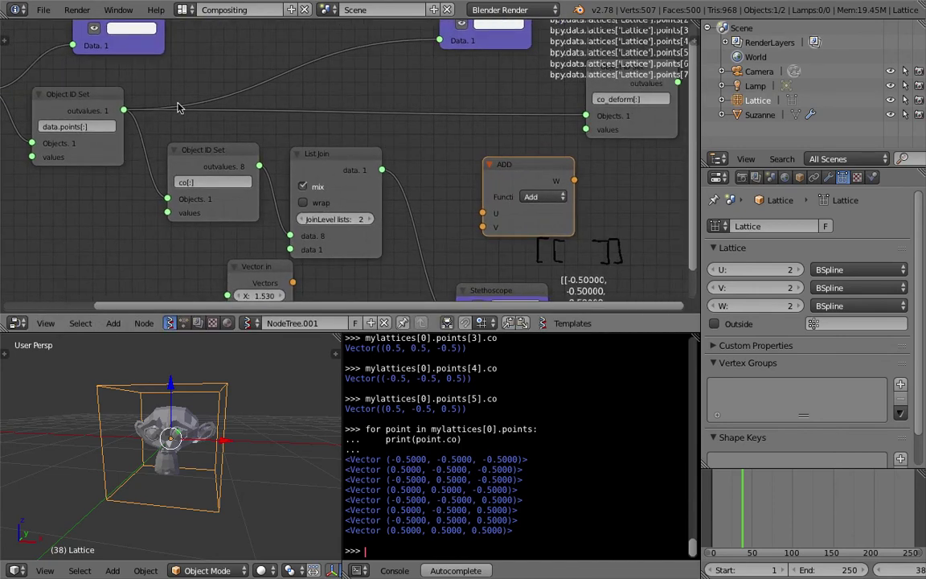
pyautogui.moveTo(299, 201); pyautogui.dragTo(233, 151, button='middle')
pyautogui.moveTo(331, 178); pyautogui.dragTo(300, 155, button='middle')
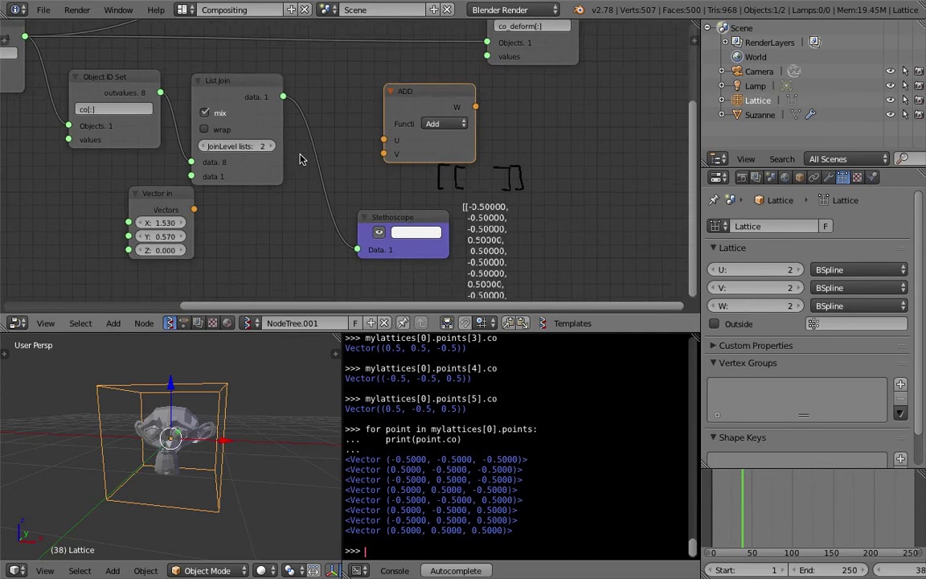
pyautogui.scroll(2, 347, 178)
pyautogui.moveTo(395, 206); pyautogui.dragTo(367, 183, button='middle')
pyautogui.scroll(1, 438, 207)
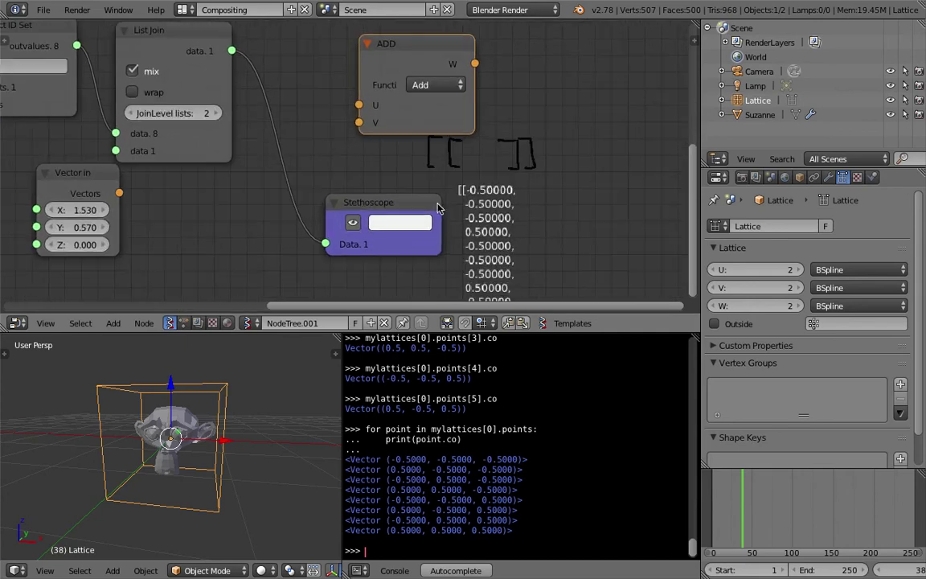
pyautogui.click(154, 74)
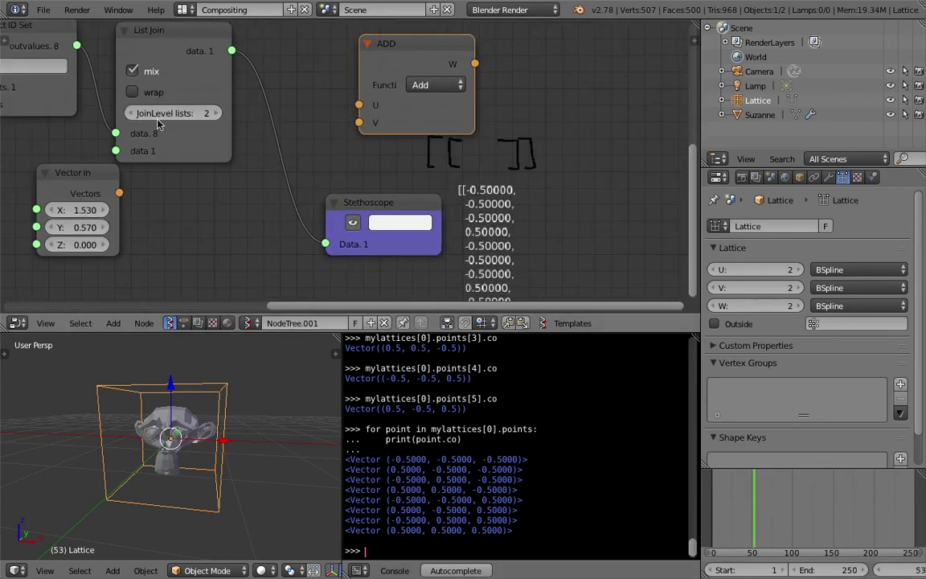
pyautogui.click(145, 94)
pyautogui.click(147, 81)
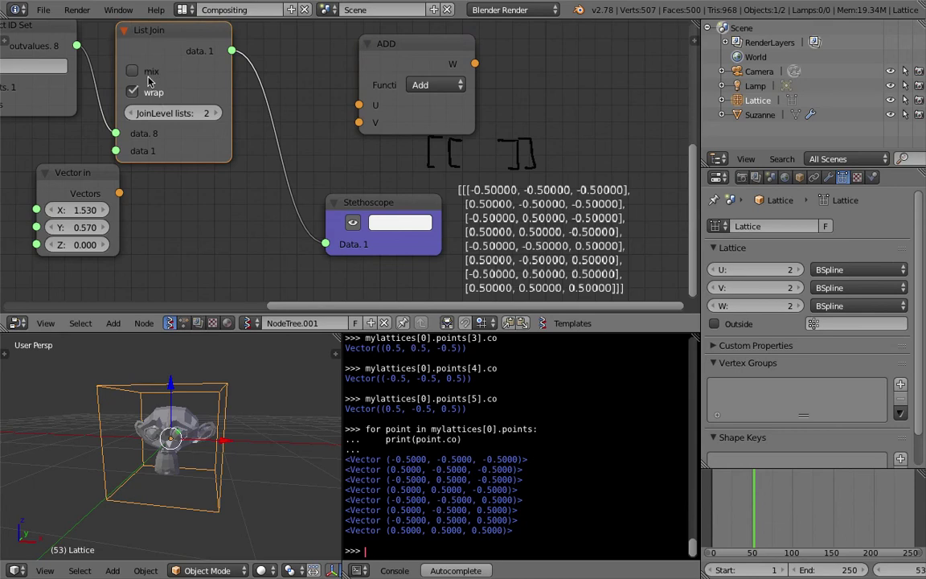
# - Compare join levels 1 and 2 without wrap, set List Join to level 1 with wrap on, and save the file
pyautogui.click(147, 92)
pyautogui.click(130, 113)
pyautogui.click(217, 113)
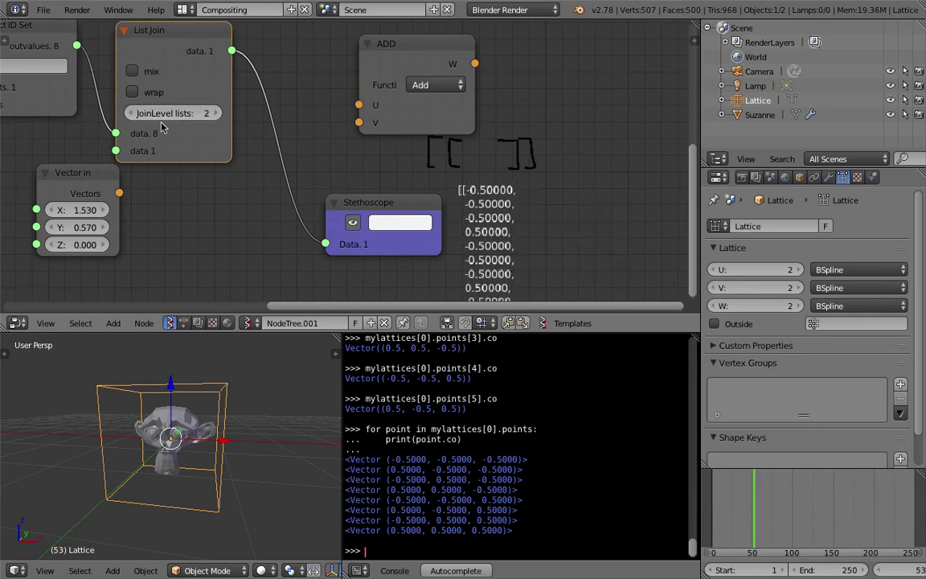
pyautogui.click(130, 114)
pyautogui.click(217, 114)
pyautogui.scroll(1, 499, 197)
pyautogui.click(117, 109)
pyautogui.click(137, 87)
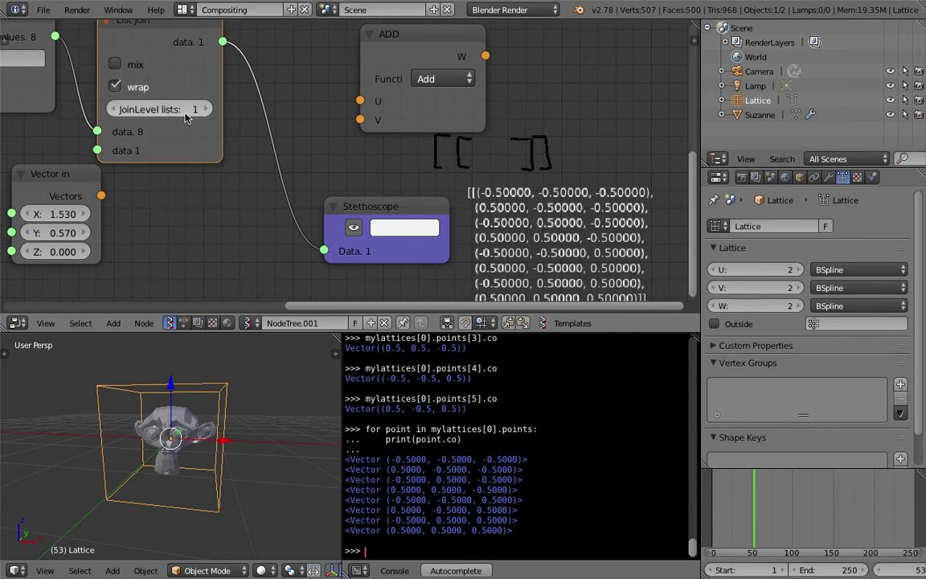
pyautogui.scroll(-1, 187, 127)
pyautogui.moveTo(188, 131); pyautogui.dragTo(190, 152, button='middle')
pyautogui.hotkey('ctrl', 's')
pyautogui.click(190, 154)
# - Reconnect List Join to ADD's U, Vector in to V and W to co_deform[:] values, setting Vector in Y to 1.860
pyautogui.moveTo(192, 67)
pyautogui.mouseDown()
pyautogui.moveTo(192, 58)
pyautogui.moveTo(317, 100)
pyautogui.moveTo(361, 127)
pyautogui.mouseUp()
pyautogui.moveTo(122, 215); pyautogui.dragTo(361, 144)
pyautogui.moveTo(81, 249); pyautogui.dragTo(116, 250)
pyautogui.moveTo(526, 148); pyautogui.dragTo(491, 178, button='middle')
pyautogui.moveTo(442, 115); pyautogui.dragTo(475, 58)
pyautogui.moveTo(66, 279)
pyautogui.mouseDown()
pyautogui.moveTo(88, 279)
pyautogui.moveTo(72, 279)
pyautogui.mouseUp()
# - Delete the Stethoscope node connected to List Join's output
pyautogui.click(339, 256)
pyautogui.press('x')
pyautogui.scroll(-1, 345, 214)
pyautogui.moveTo(329, 229); pyautogui.dragTo(392, 243, button='middle')
# - Try join level 2 on List Join, return it to 1, move the node slightly and save the file
pyautogui.click(285, 181)
pyautogui.click(210, 185)
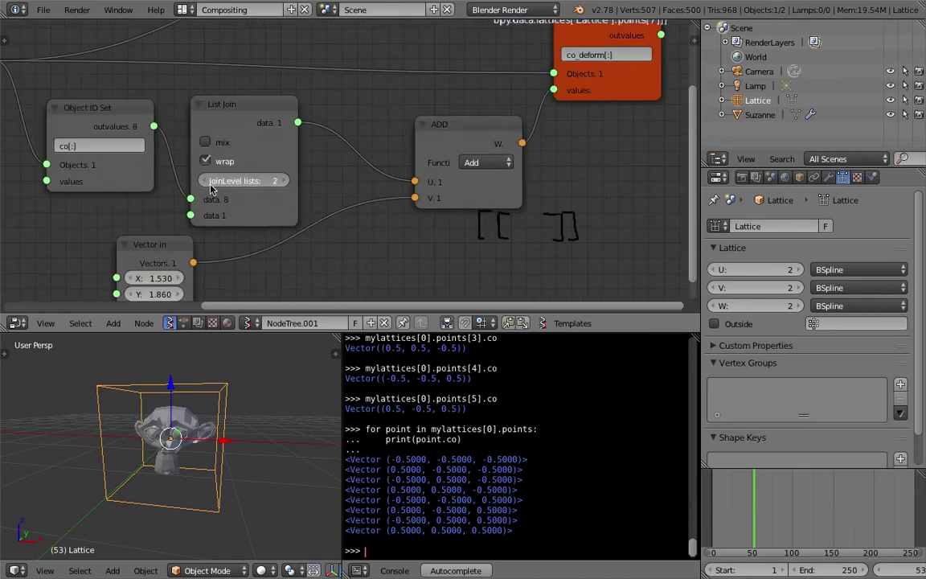
pyautogui.moveTo(255, 109); pyautogui.dragTo(276, 104)
pyautogui.scroll(-2, 271, 127)
pyautogui.moveTo(270, 129); pyautogui.dragTo(380, 149, button='middle')
pyautogui.hotkey('ctrl', 's')
pyautogui.click(380, 166)
# - Delete the Stethoscope connected to the data.points[:] output, reposition the co_deform[:] node and save the file
pyautogui.moveTo(542, 140); pyautogui.dragTo(427, 180, button='middle')
pyautogui.moveTo(557, 101); pyautogui.dragTo(536, 135, button='middle')
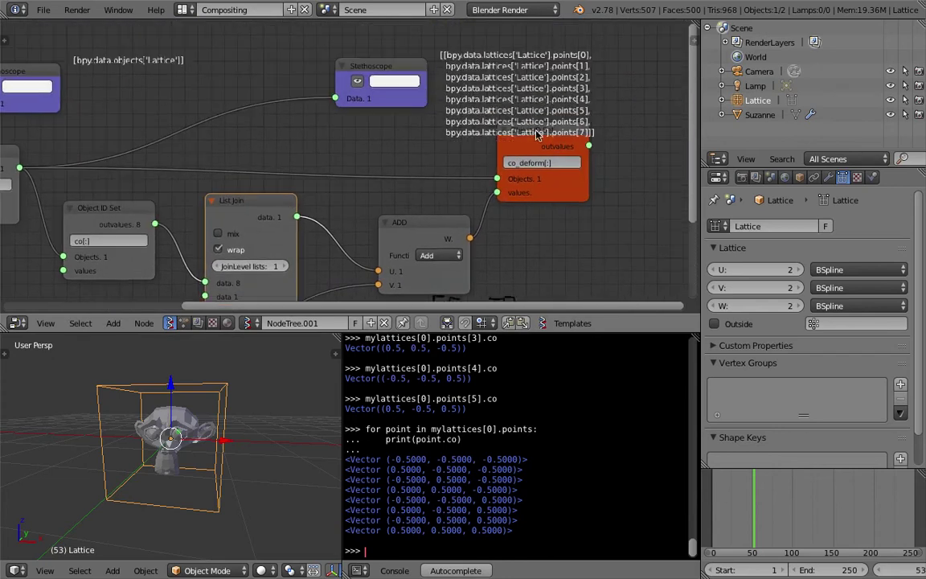
pyautogui.click(405, 71)
pyautogui.press('x')
pyautogui.moveTo(392, 109); pyautogui.dragTo(411, 97, button='middle')
pyautogui.moveTo(574, 125); pyautogui.dragTo(593, 102)
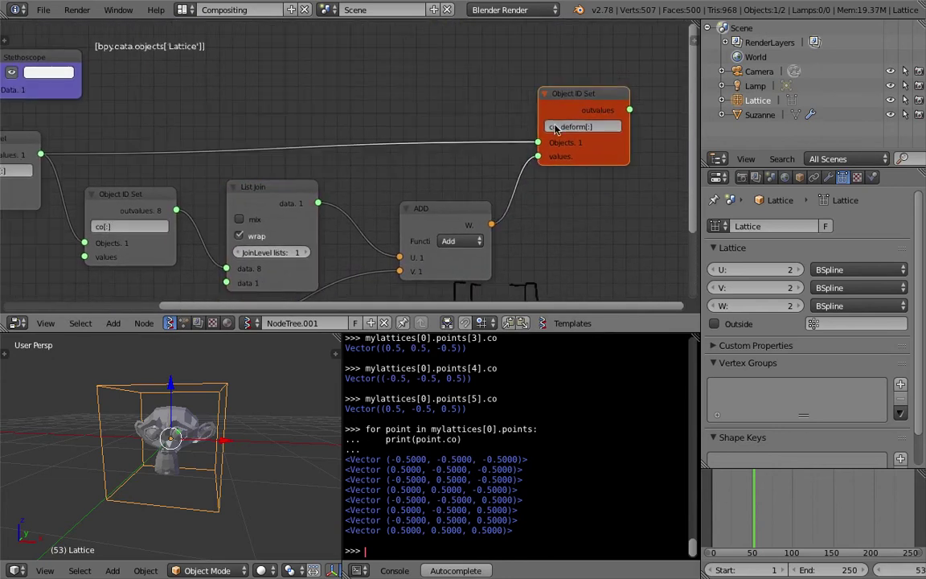
pyautogui.moveTo(531, 141); pyautogui.dragTo(537, 95, button='middle')
pyautogui.hotkey('ctrl', 's')
pyautogui.click(535, 96)
pyautogui.scroll(-3, 275, 160)
pyautogui.moveTo(276, 161); pyautogui.dragTo(306, 149, button='middle')
pyautogui.hotkey('ctrl', 's')
pyautogui.click(351, 151)
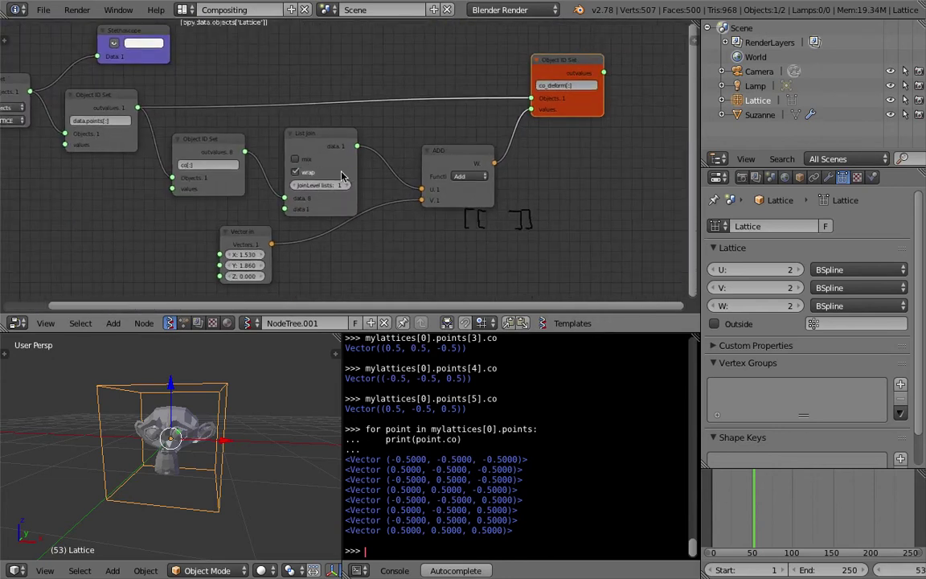
# - Open the recent file lattices_test_004.blend
pyautogui.click(42, 10)
pyautogui.moveTo(73, 56)
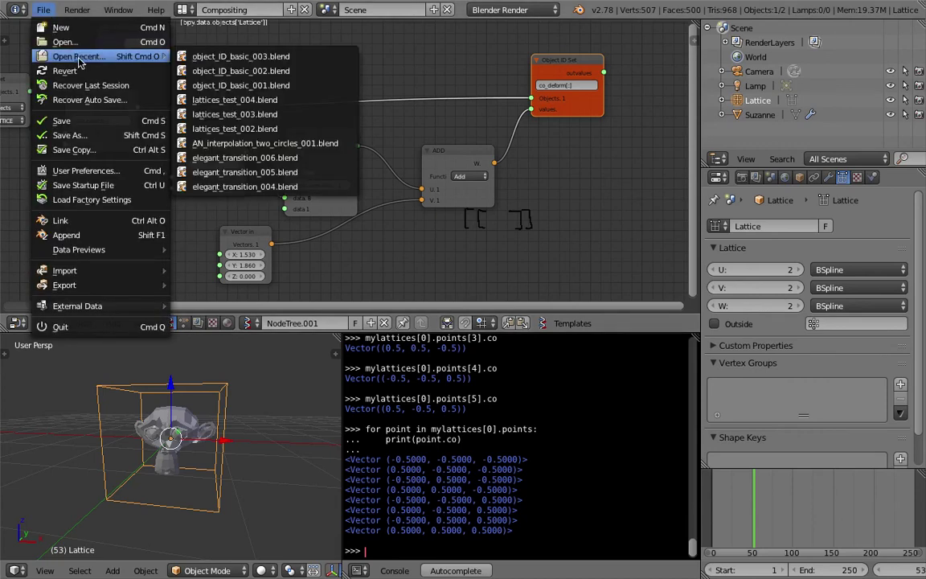
pyautogui.click(248, 99)
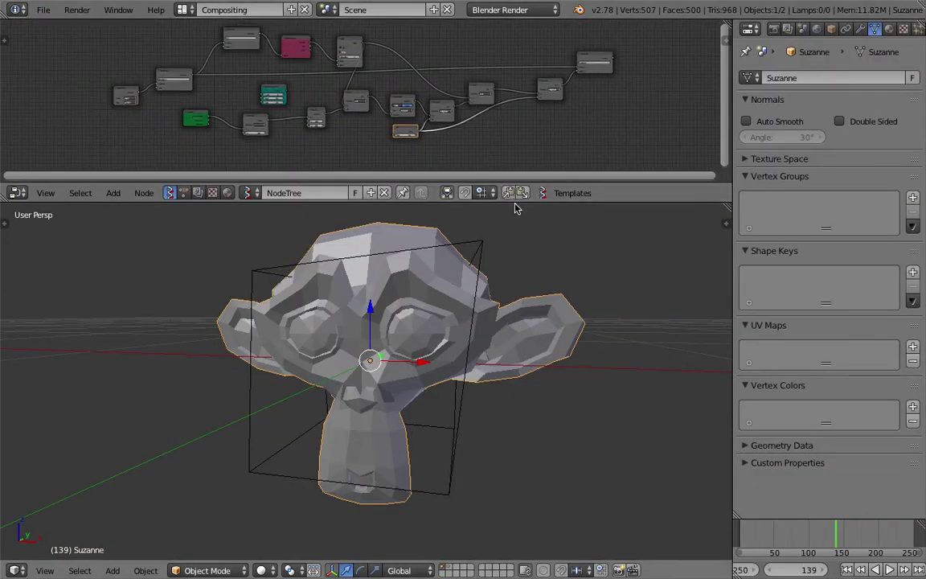
# - Enlarge the node editor and examine the node tree from the co_deform Object ID Set back to its source nodes
pyautogui.moveTo(515, 202); pyautogui.dragTo(526, 355)
pyautogui.moveTo(646, 177); pyautogui.dragTo(446, 209, button='middle')
pyautogui.scroll(6, 444, 207)
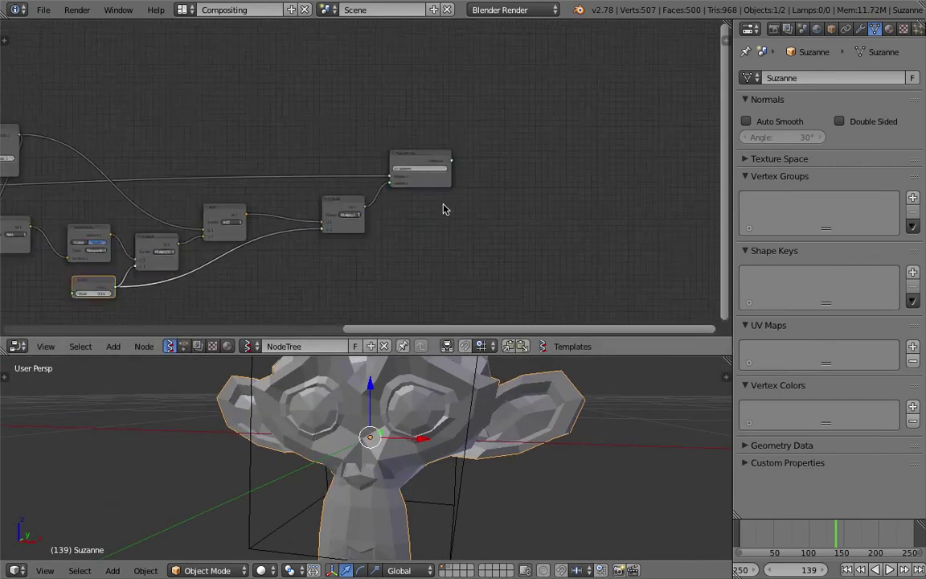
pyautogui.scroll(1, 450, 173)
pyautogui.scroll(3, 470, 148)
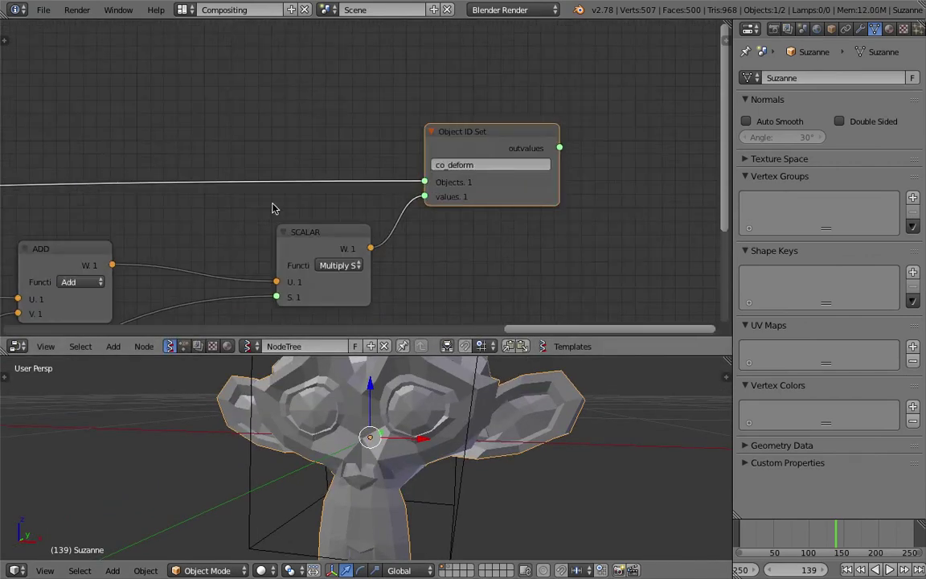
pyautogui.scroll(-5, 274, 205)
pyautogui.moveTo(273, 204); pyautogui.dragTo(591, 167, button='middle')
pyautogui.scroll(-3, 293, 165)
pyautogui.moveTo(305, 157); pyautogui.dragTo(574, 155, button='middle')
pyautogui.click(71, 165)
pyautogui.moveTo(71, 166); pyautogui.dragTo(70, 163)
pyautogui.moveTo(576, 109); pyautogui.dragTo(232, 128, button='middle')
pyautogui.scroll(1, 468, 134)
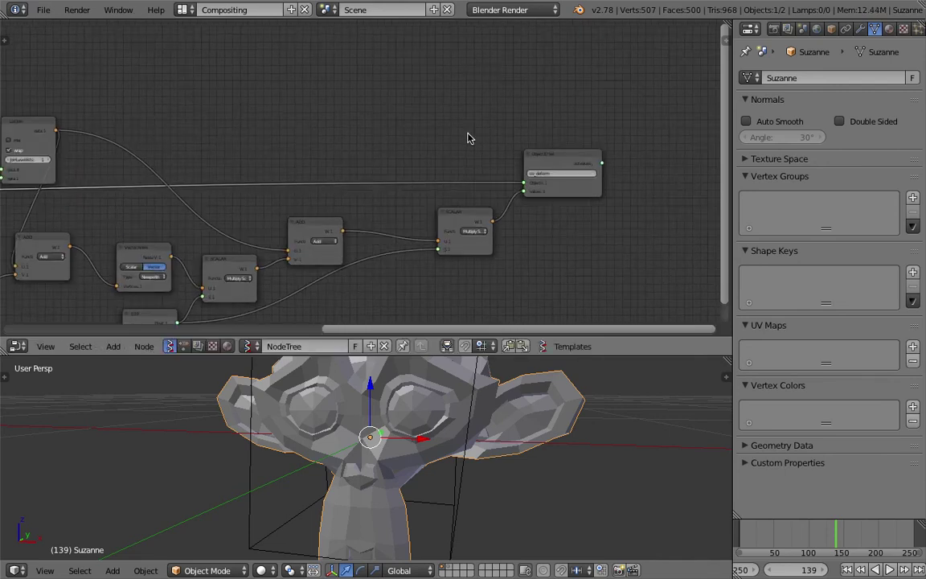
# - Change the final Object ID Set's attribute to co_deform[:] and go to frame 106
pyautogui.scroll(3, 619, 192)
pyautogui.keyDown('ctrl'); pyautogui.scroll(-1, 410, 185); pyautogui.keyUp('ctrl')
pyautogui.click(500, 175)
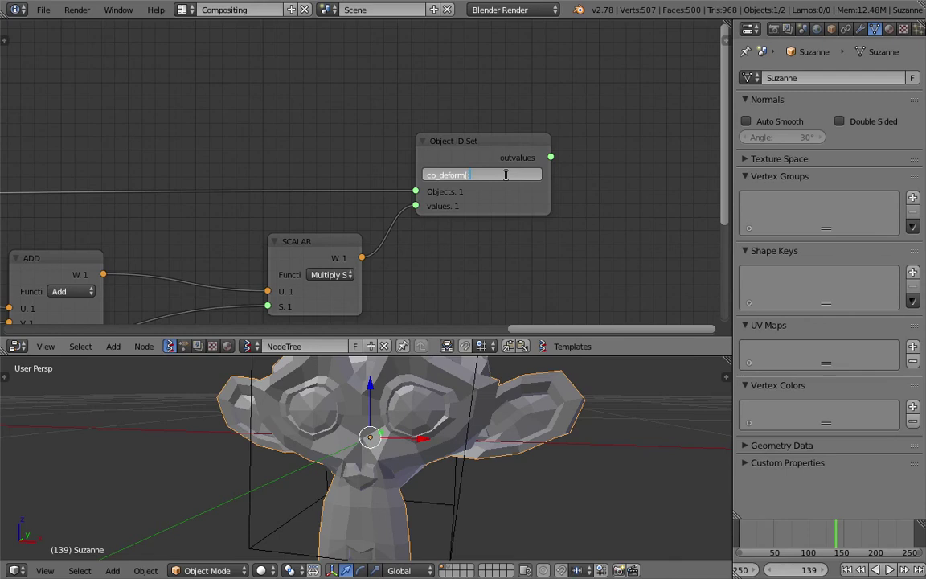
pyautogui.press('Return')
pyautogui.moveTo(769, 537); pyautogui.dragTo(785, 534)
# - Examine the List Join settings and how the Vector Noise, Scalar and Add nodes feed the co_deform[:] node
pyautogui.moveTo(419, 269); pyautogui.dragTo(466, 212, button='middle')
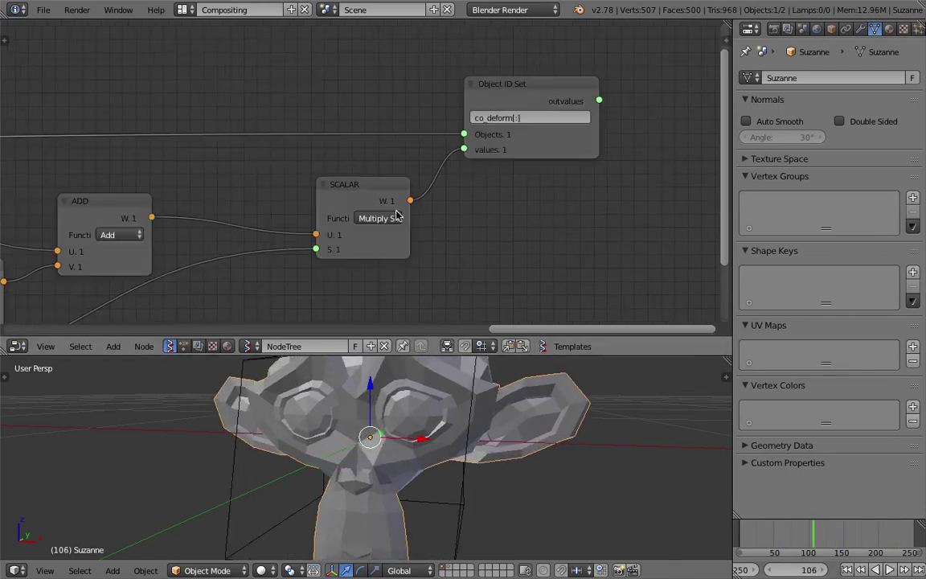
pyautogui.moveTo(305, 219); pyautogui.dragTo(476, 189, button='middle')
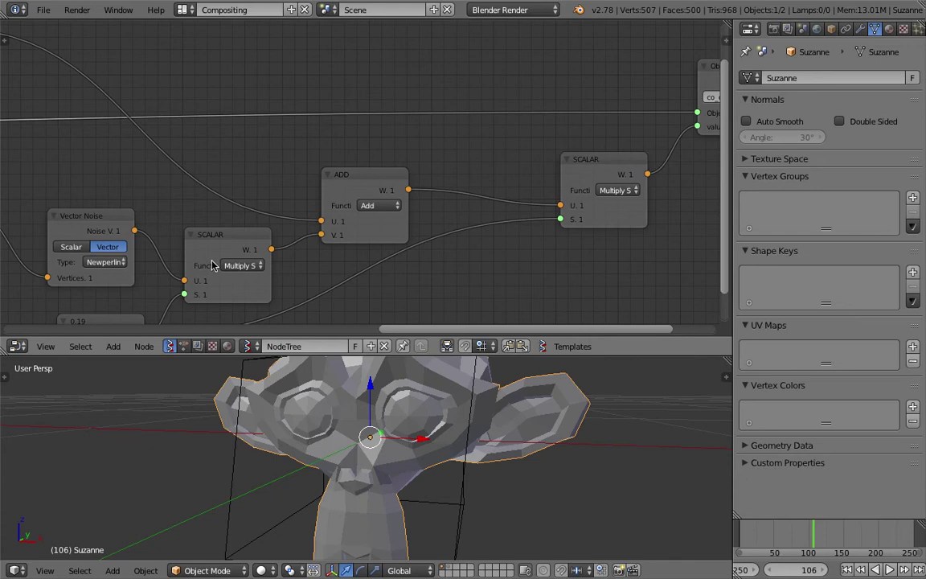
pyautogui.moveTo(204, 235); pyautogui.dragTo(144, 148, button='middle')
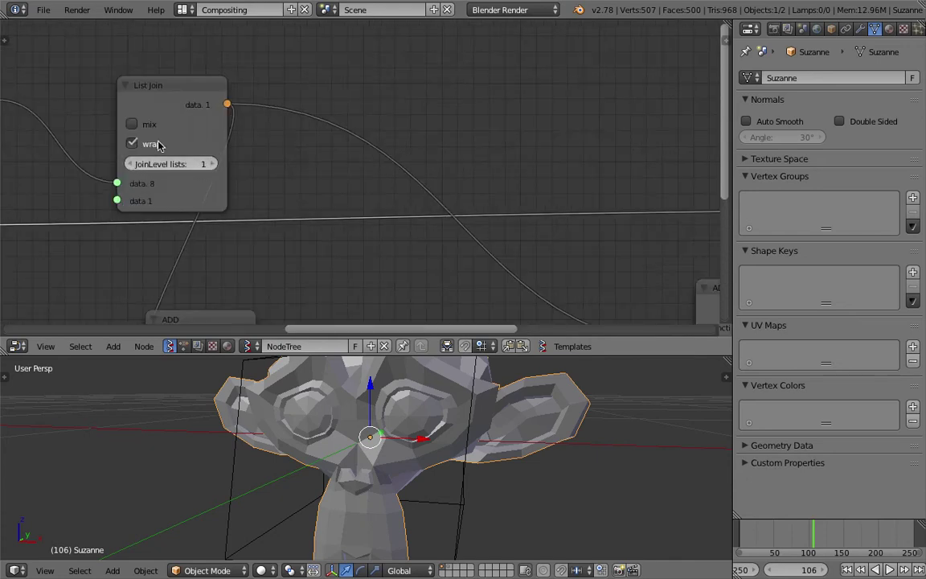
pyautogui.scroll(-1, 330, 190)
pyautogui.scroll(-3, 328, 185)
pyautogui.moveTo(329, 185); pyautogui.dragTo(208, 95, button='middle')
pyautogui.moveTo(498, 176); pyautogui.dragTo(459, 178, button='middle')
pyautogui.scroll(-2, 460, 233)
pyautogui.moveTo(468, 240); pyautogui.dragTo(489, 224, button='middle')
# - Move the SCALAR node and its neighbours closer to the Vector Noise node, leaving room before the second ADD node
pyautogui.moveTo(376, 214); pyautogui.dragTo(365, 211)
pyautogui.moveTo(311, 198); pyautogui.dragTo(299, 199)
pyautogui.moveTo(372, 218); pyautogui.dragTo(347, 225)
# - Add a Vector in node, feed it into the second ADD node's V input, and adjust it to X 0.090, Y -0.060, Z -0.240
pyautogui.moveTo(547, 273); pyautogui.dragTo(517, 245, button='middle')
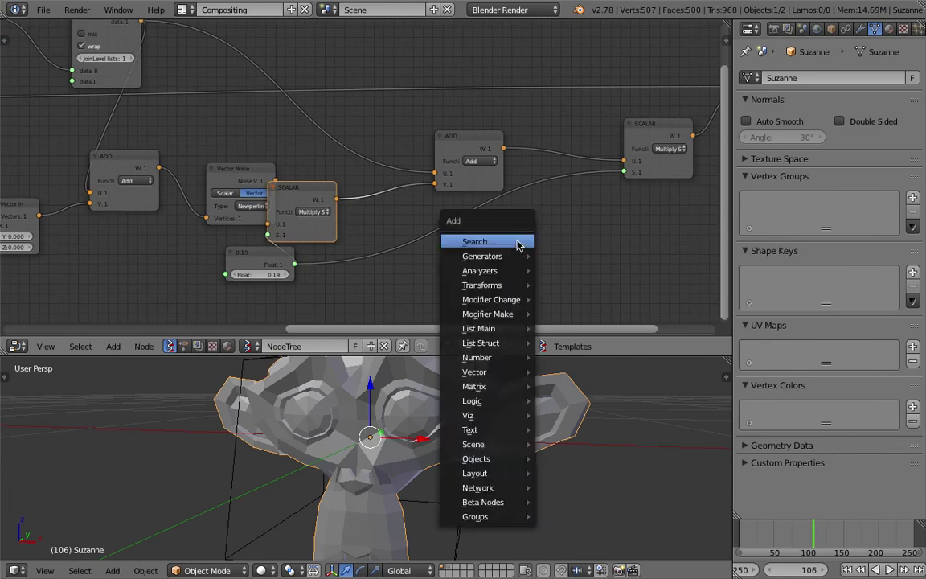
pyautogui.hotkey('alt', 'space')
pyautogui.write('vec')
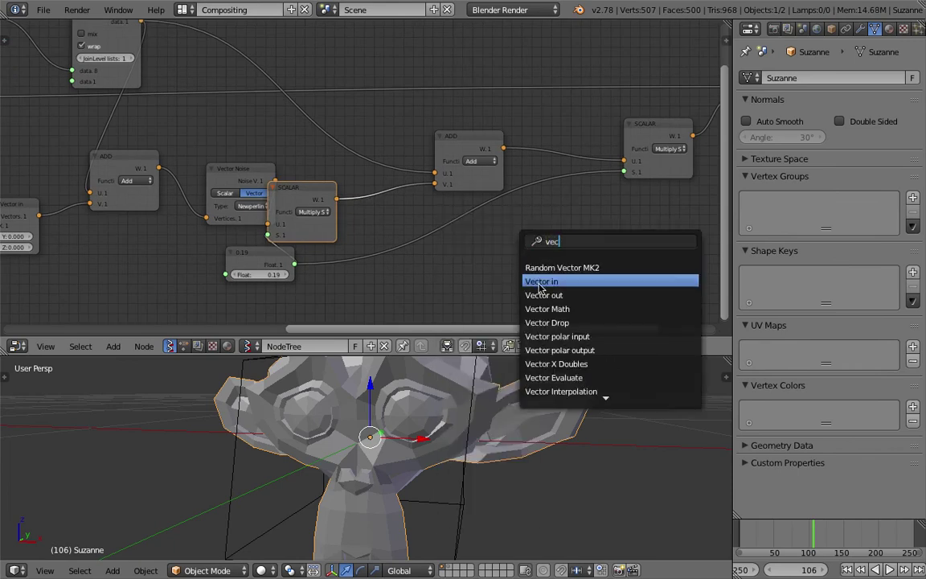
pyautogui.click(540, 283)
pyautogui.moveTo(572, 287); pyautogui.dragTo(435, 184)
pyautogui.moveTo(607, 237); pyautogui.dragTo(602, 205, button='middle')
pyautogui.moveTo(542, 264); pyautogui.dragTo(539, 285)
# - Move the last SCALAR node out of the way and link the second ADD node's output directly to the co_deform[:] node's values
pyautogui.moveTo(544, 168); pyautogui.dragTo(465, 200, button='middle')
pyautogui.moveTo(541, 140); pyautogui.dragTo(549, 180)
pyautogui.moveTo(418, 147); pyautogui.dragTo(589, 113)
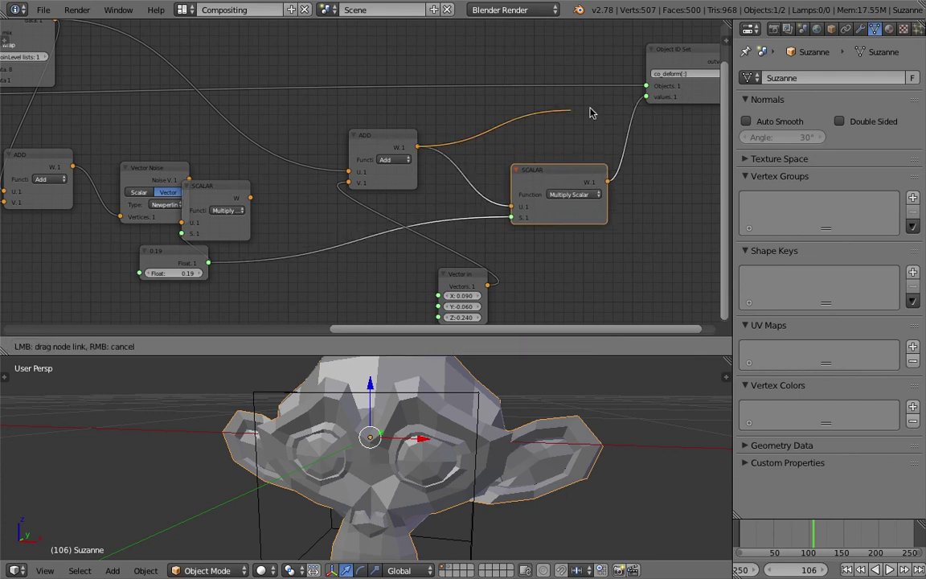
pyautogui.moveTo(643, 101); pyautogui.dragTo(643, 99)
# - Change the new Vector in node's values to X -0.480, Y 0.120, Z -0.090
pyautogui.moveTo(550, 139); pyautogui.dragTo(545, 123, button='middle')
pyautogui.scroll(-1, 468, 270)
pyautogui.moveTo(450, 272)
pyautogui.mouseDown()
pyautogui.moveTo(408, 272)
pyautogui.moveTo(479, 259)
pyautogui.moveTo(442, 260)
pyautogui.moveTo(487, 268)
pyautogui.moveTo(368, 267)
pyautogui.moveTo(443, 268)
pyautogui.mouseUp()
pyautogui.scroll(-1, 475, 286)
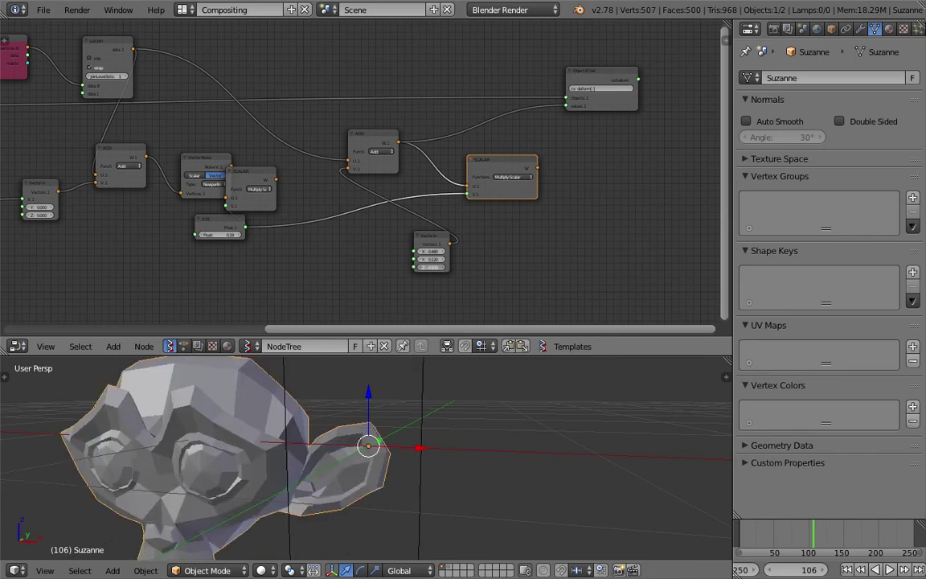
# - Disable wrap on the List Join to compare how the ADD nodes receive the vectors, and re-enable it
pyautogui.scroll(6, 250, 142)
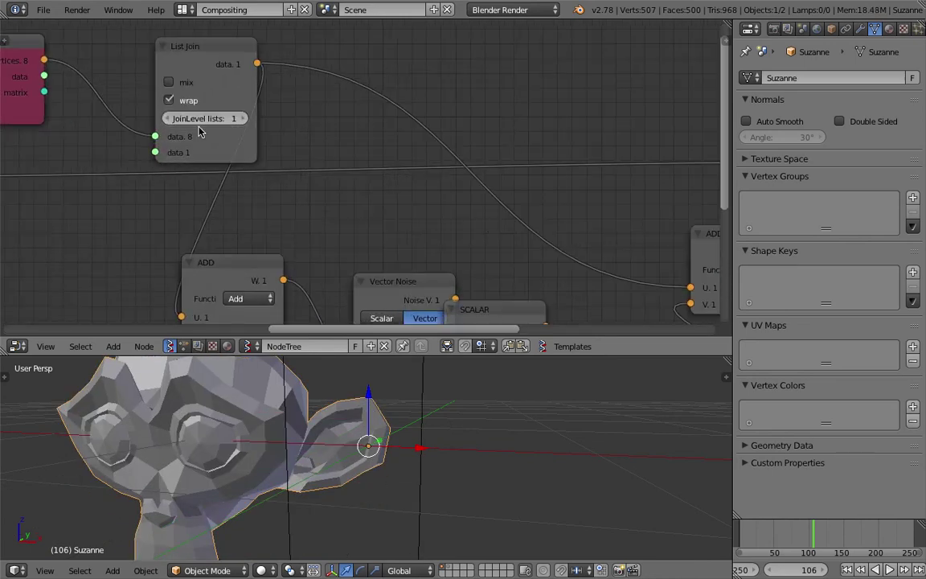
pyautogui.scroll(-1, 161, 86)
pyautogui.moveTo(170, 87); pyautogui.dragTo(311, 116, button='middle')
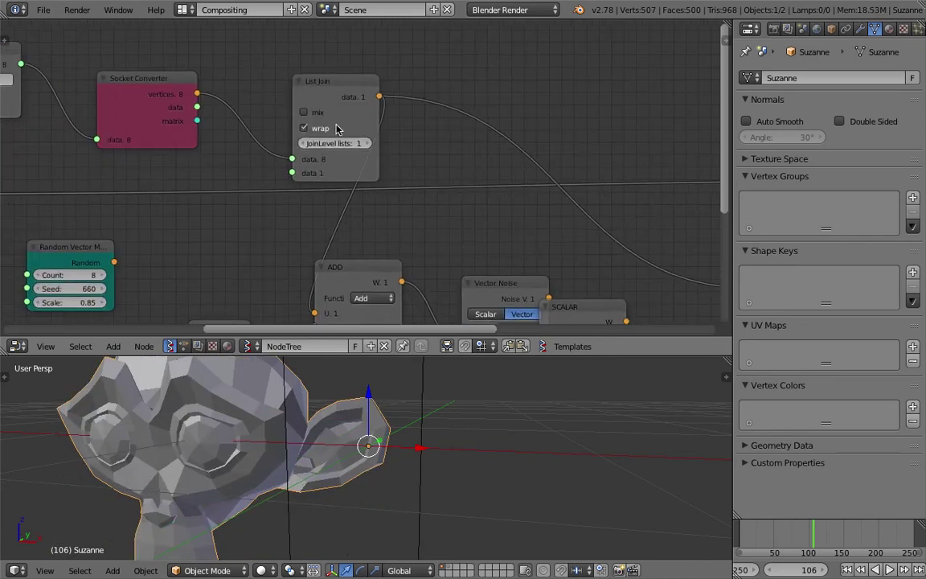
pyautogui.scroll(-1, 518, 184)
pyautogui.moveTo(498, 157); pyautogui.dragTo(342, 37, button='middle')
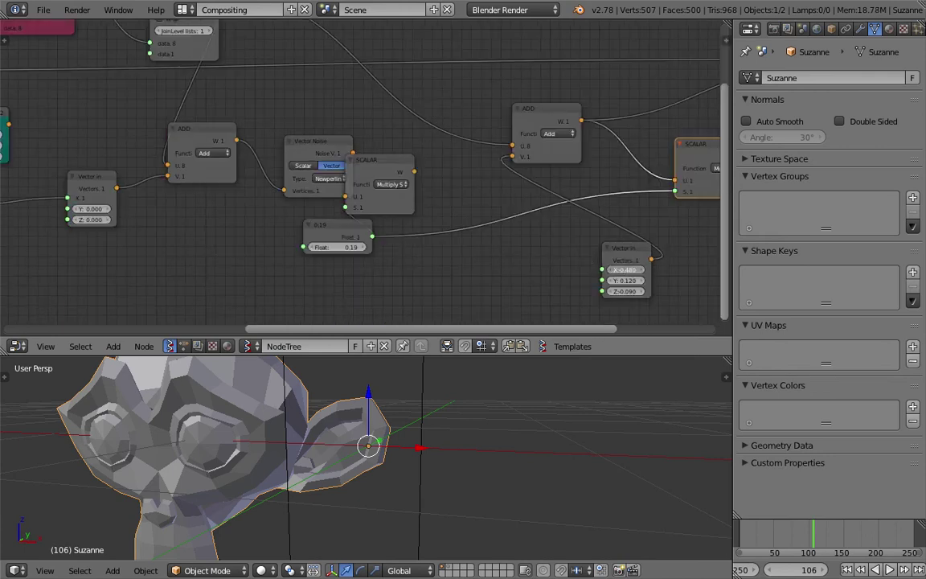
pyautogui.scroll(4, 226, 92)
pyautogui.moveTo(226, 90); pyautogui.dragTo(282, 131, button='middle')
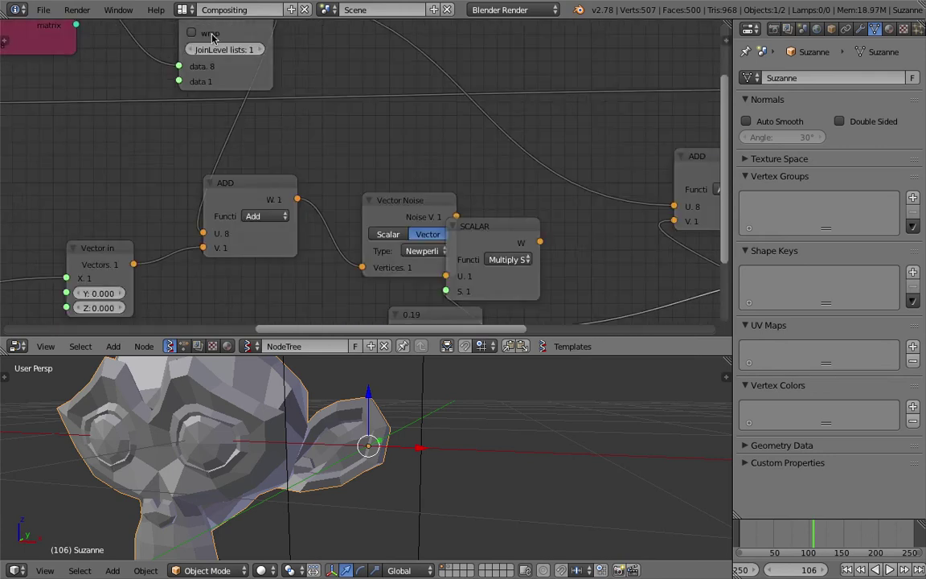
pyautogui.click(212, 38)
# - Examine how the Socket Converter sits between the co[:] Object ID Set and the List Join
pyautogui.moveTo(363, 98); pyautogui.dragTo(423, 180, button='middle')
pyautogui.scroll(-2, 369, 159)
pyautogui.moveTo(322, 143); pyautogui.dragTo(416, 173, button='middle')
pyautogui.moveTo(248, 109); pyautogui.dragTo(250, 97)
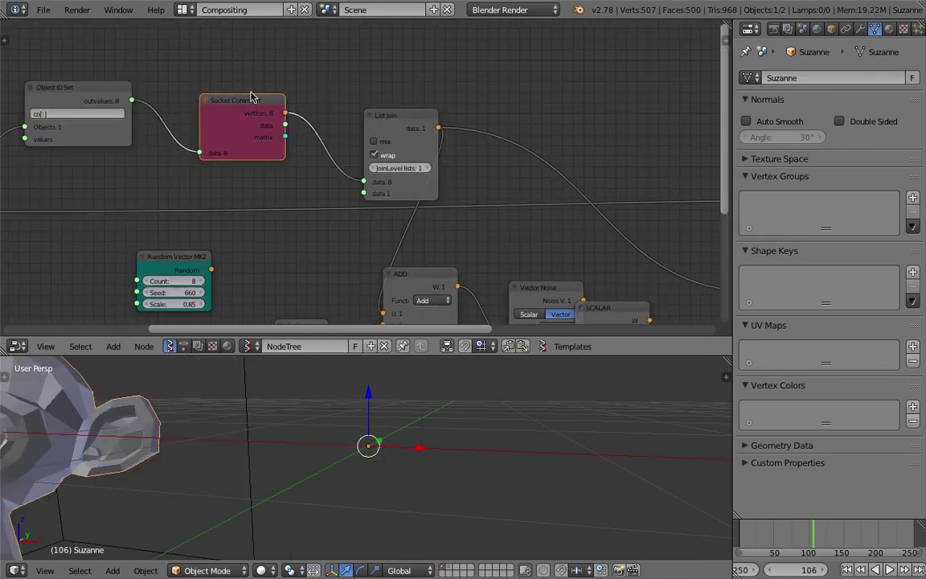
pyautogui.moveTo(177, 86); pyautogui.dragTo(274, 128, button='middle')
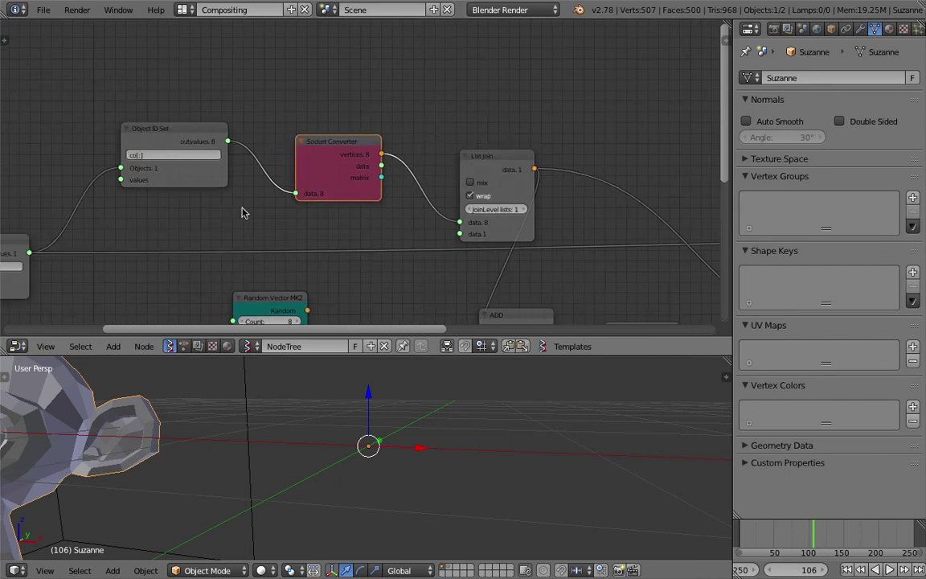
# - Open the recent file object_ID_basic_003.blend
pyautogui.click(42, 10)
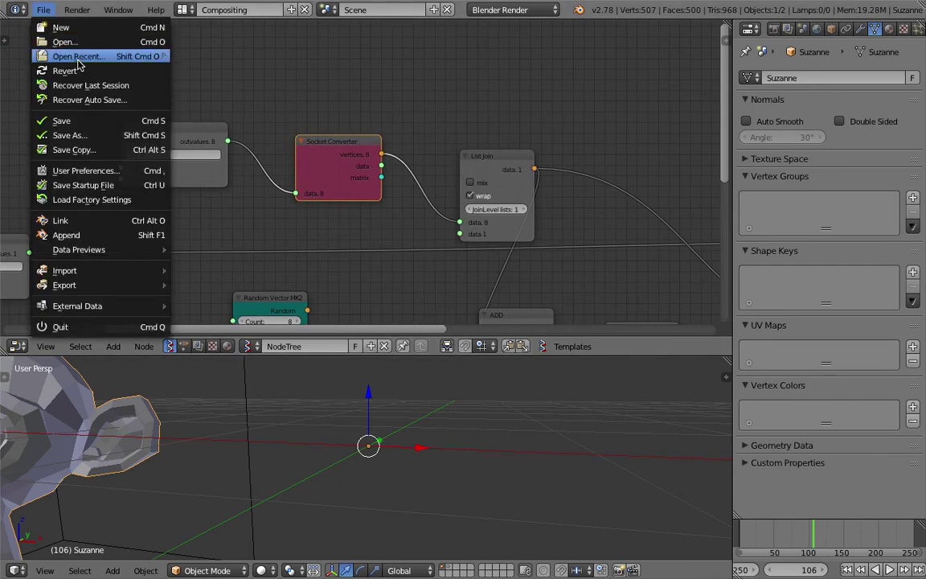
pyautogui.moveTo(95, 59)
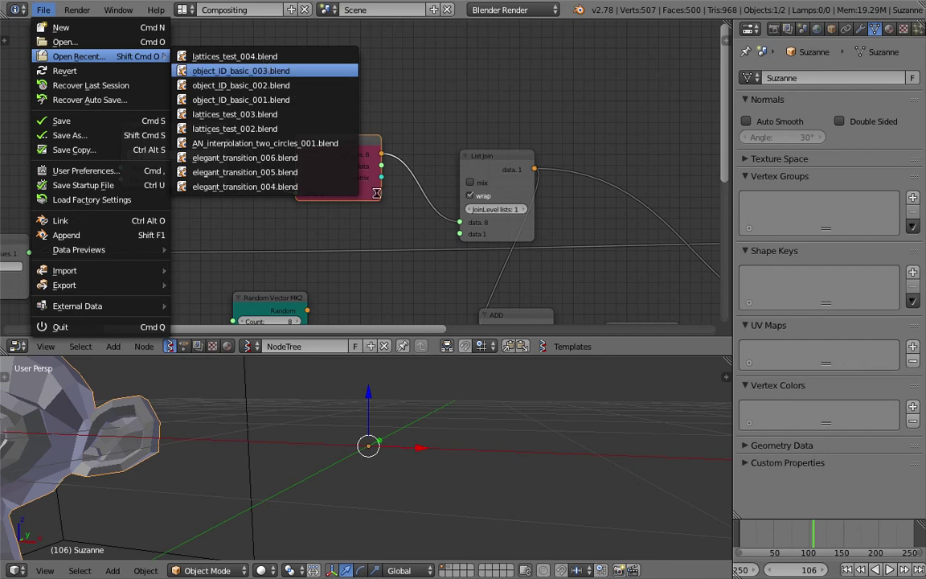
pyautogui.scroll(3, 359, 166)
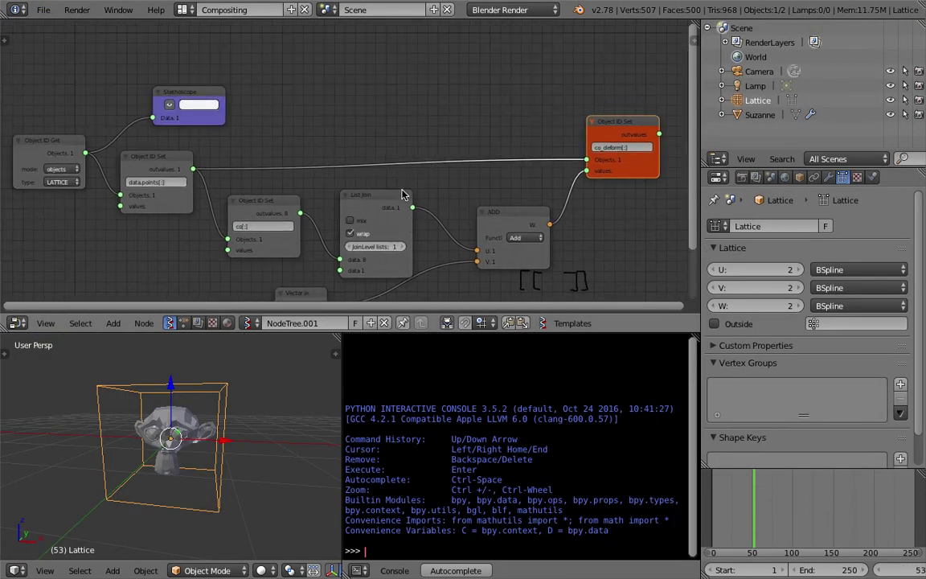
# - Make room before the List Join and insert a Socket Converter, passing the co[:] values through its vertices output
pyautogui.moveTo(290, 161); pyautogui.dragTo(266, 155)
pyautogui.moveTo(418, 154); pyautogui.dragTo(468, 161)
pyautogui.hotkey('alt', 'space')
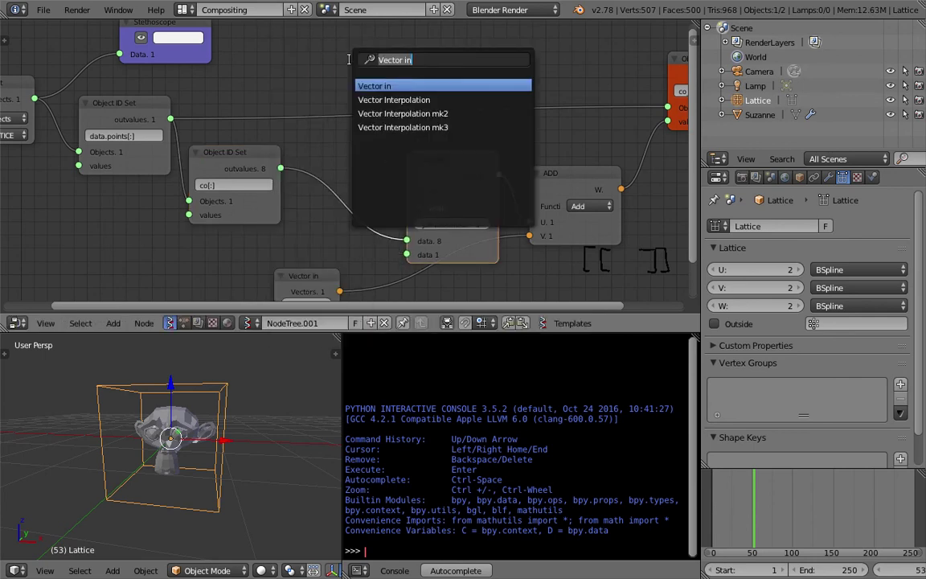
pyautogui.press('BackSpace')
pyautogui.write('conv')
pyautogui.press('Down')
pyautogui.press('Return')
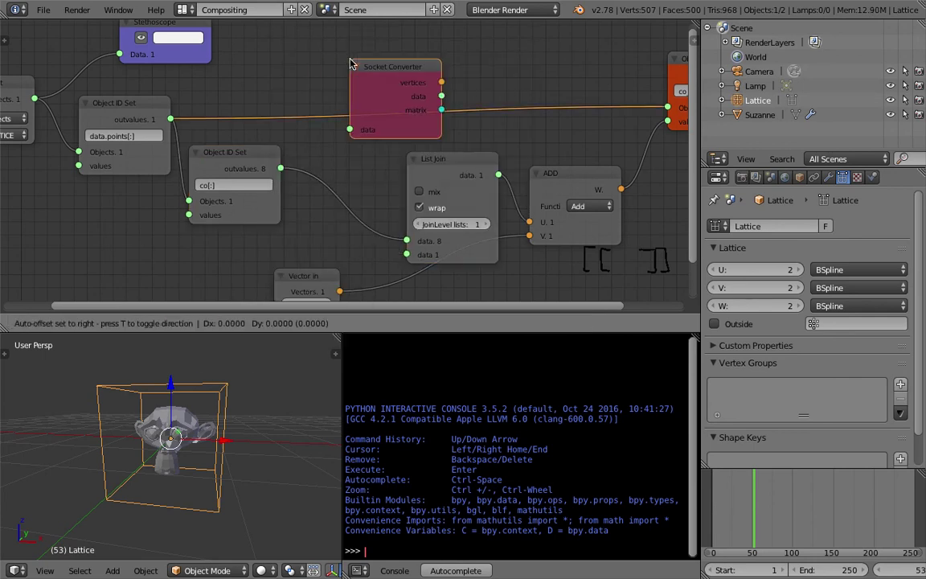
pyautogui.click(311, 139)
pyautogui.moveTo(406, 143); pyautogui.dragTo(395, 148)
# - Move the Vector in node slightly beneath the Socket Converter and save the file
pyautogui.moveTo(566, 219); pyautogui.dragTo(464, 195, button='middle')
pyautogui.moveTo(339, 156); pyautogui.dragTo(343, 196, button='middle')
pyautogui.moveTo(387, 263); pyautogui.dragTo(368, 185, button='middle')
pyautogui.scroll(-2, 368, 202)
pyautogui.moveTo(194, 218)
pyautogui.mouseDown()
pyautogui.moveTo(234, 233)
pyautogui.moveTo(205, 232)
pyautogui.mouseUp()
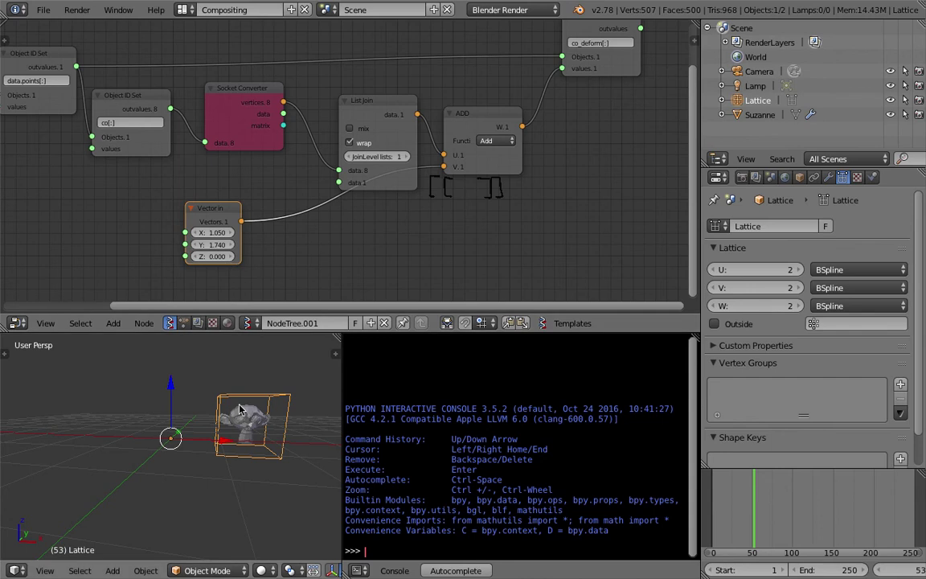
pyautogui.scroll(3, 281, 192)
pyautogui.hscroll(-2, 281, 192)
pyautogui.hotkey('ctrl', 's')
pyautogui.click(275, 148)
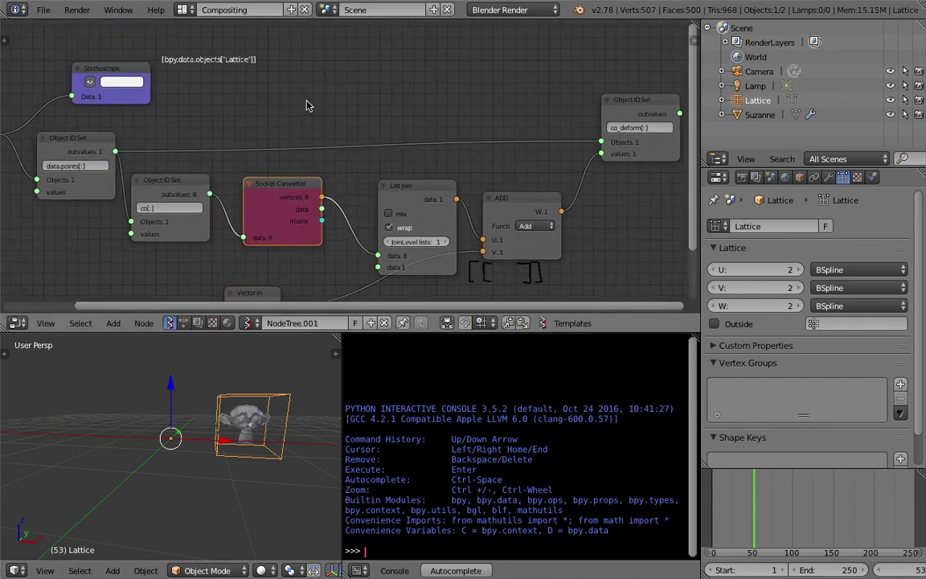
# - Add a Stethoscope node above the Socket Converter and connect it to the co[:] Object ID Set's output
pyautogui.press('space')
pyautogui.write('st')
pyautogui.click(336, 129)
pyautogui.click(320, 98)
pyautogui.moveTo(209, 194); pyautogui.dragTo(281, 115)
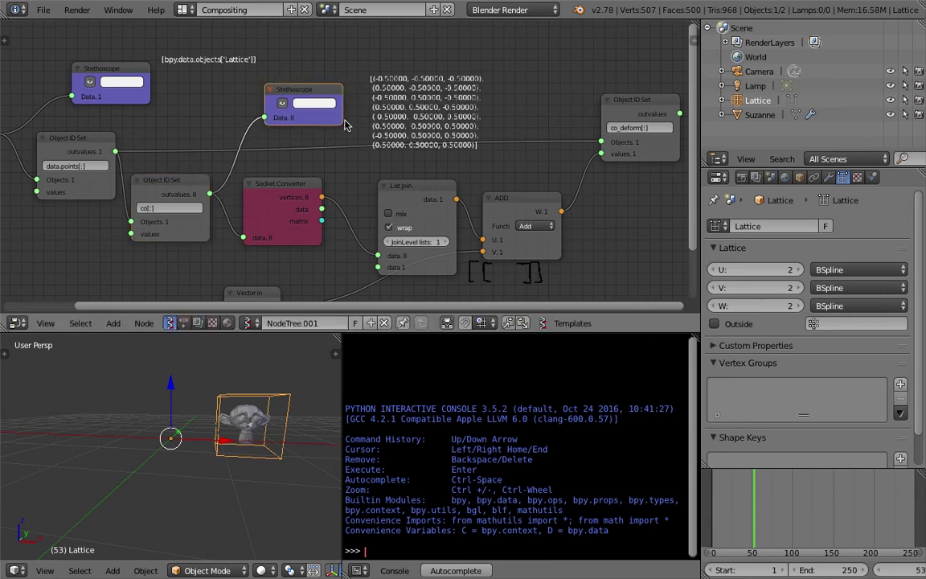
# - Duplicate the Stethoscope and connect the copy to the Socket Converter's vertices output
pyautogui.scroll(2, 328, 166)
pyautogui.hscroll(3, 329, 167)
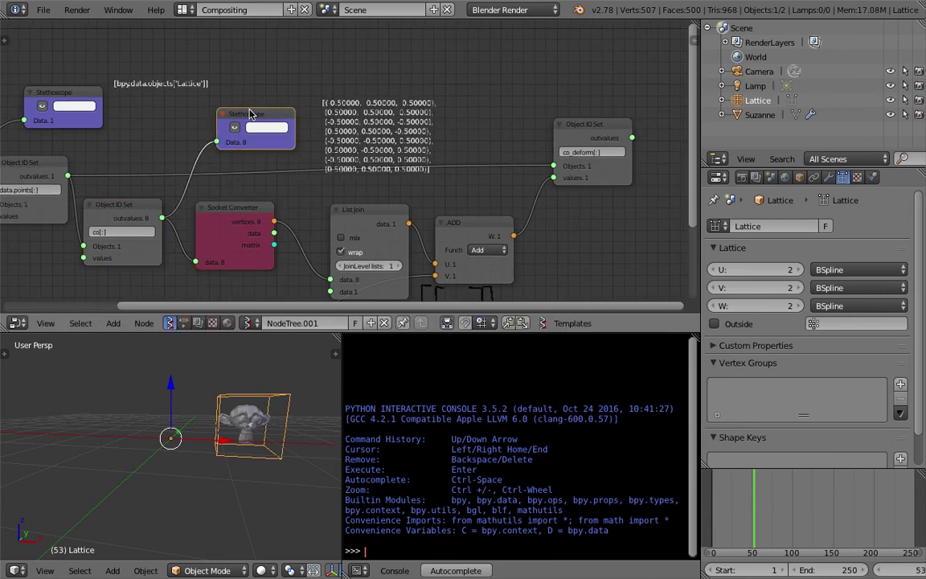
pyautogui.hotkey('shift', 'd')
pyautogui.moveTo(275, 223); pyautogui.dragTo(437, 88)
pyautogui.moveTo(438, 88); pyautogui.dragTo(385, 172, button='middle')
# - Compare the two Stethoscope listings of the coordinates before and after the Socket Converter
pyautogui.scroll(5, 384, 172)
pyautogui.scroll(2, 384, 171)
pyautogui.scroll(2, 495, 169)
pyautogui.moveTo(495, 169); pyautogui.dragTo(383, 133, button='middle')
pyautogui.moveTo(329, 105); pyautogui.dragTo(364, 109, button='middle')
pyautogui.hscroll(-2, 370, 90)
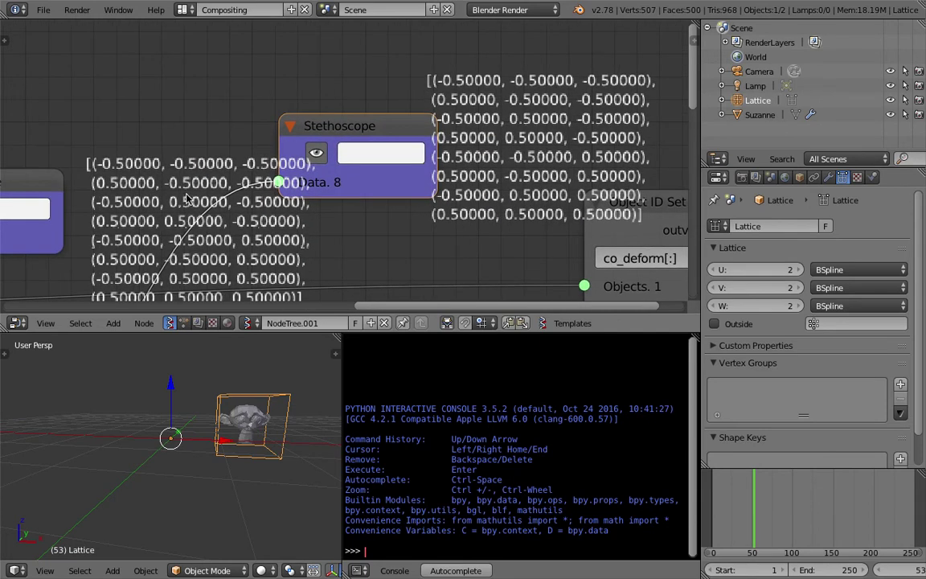
pyautogui.scroll(-2, 122, 207)
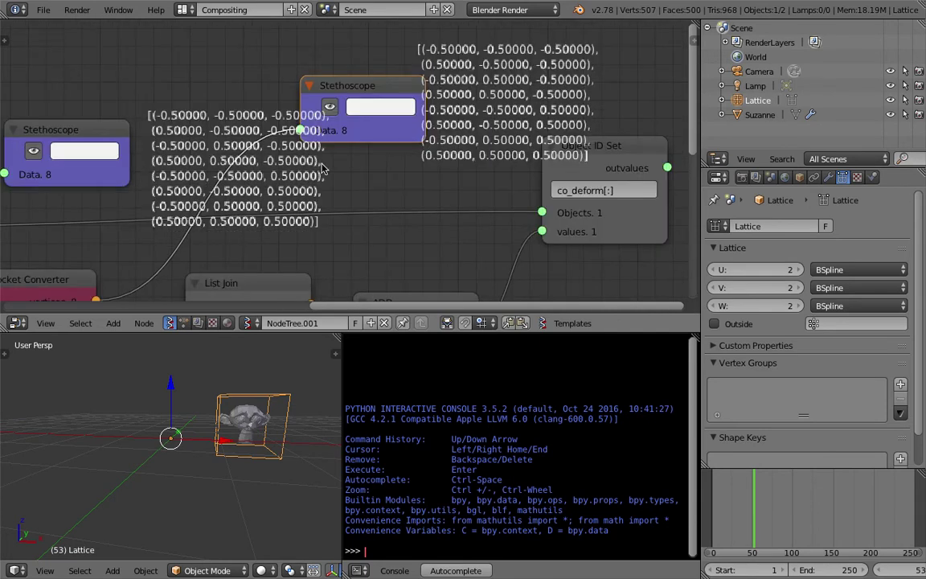
pyautogui.hscroll(-1, 322, 167)
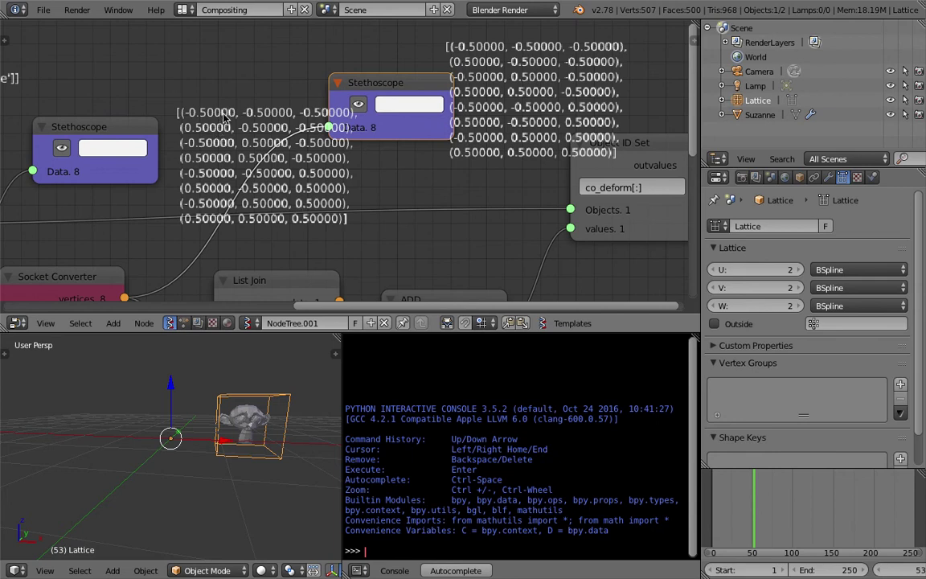
# - Remove the duplicate Stethoscope and connect the remaining one to the data.points[:] node's output to inspect the lattice points
pyautogui.scroll(-3, 372, 89)
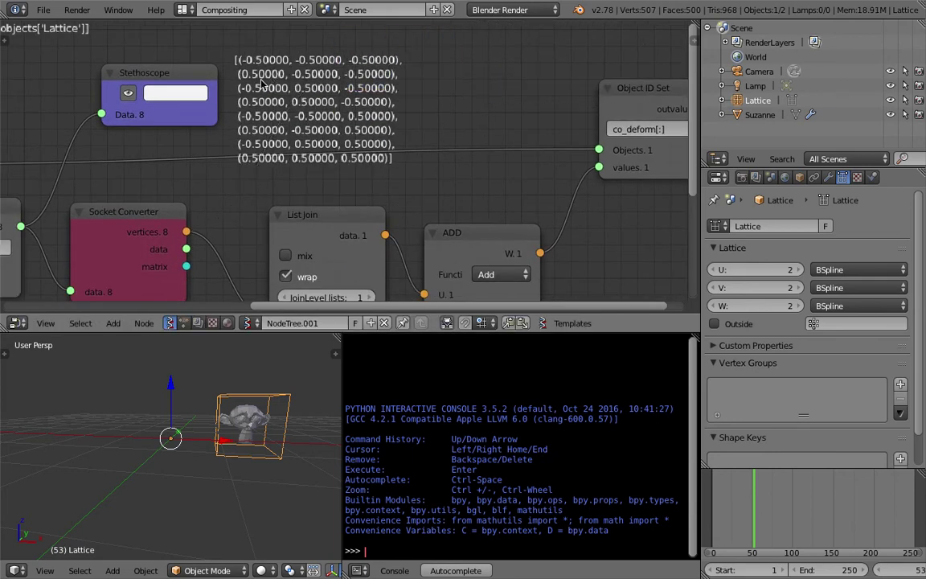
pyautogui.scroll(2, 403, 127)
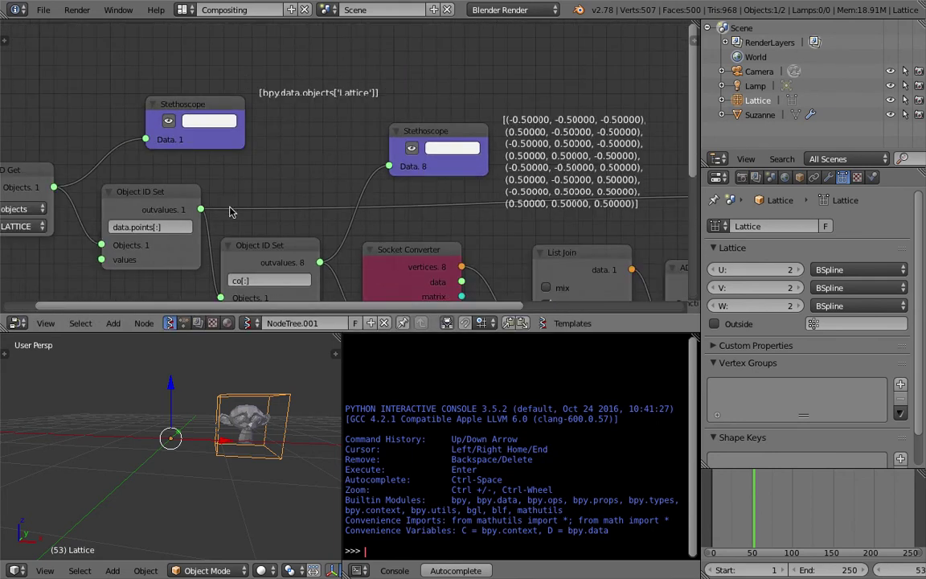
pyautogui.moveTo(201, 209); pyautogui.dragTo(388, 166)
pyautogui.moveTo(487, 135); pyautogui.dragTo(372, 128, button='middle')
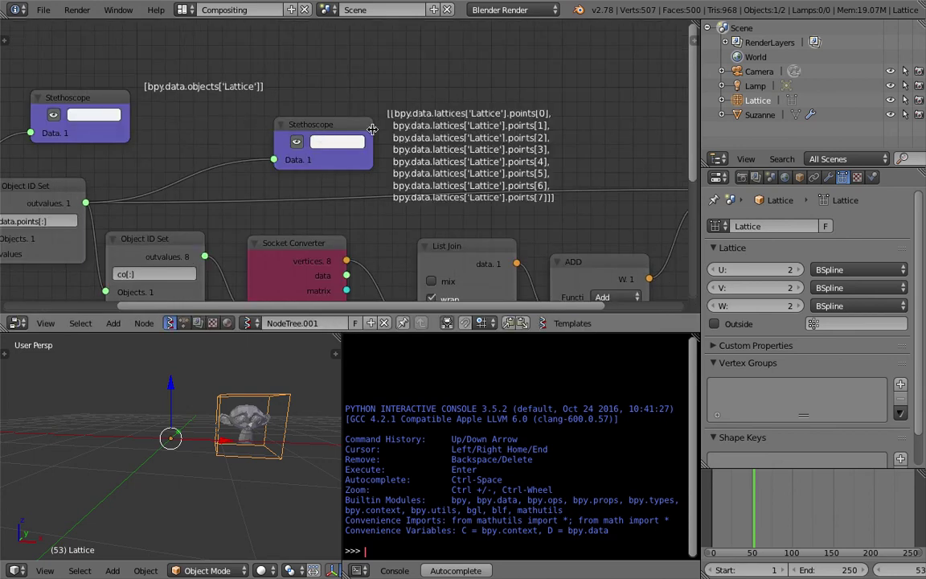
pyautogui.moveTo(474, 151)
pyautogui.mouseDown(button='middle')
pyautogui.moveTo(452, 123)
pyautogui.moveTo(403, 130)
pyautogui.moveTo(370, 104)
pyautogui.mouseUp(button='middle')
pyautogui.scroll(-1, 465, 156)
pyautogui.scroll(-1, 370, 104)
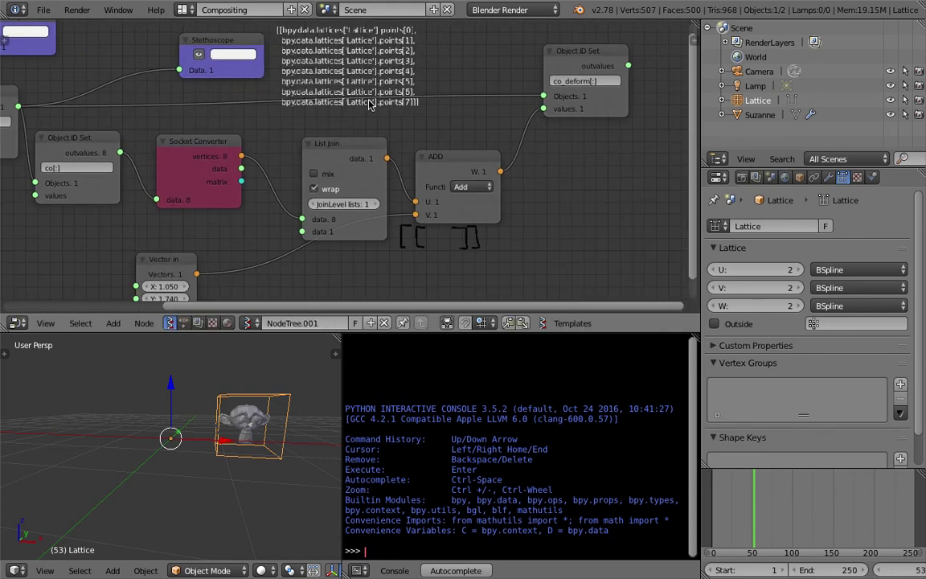
# - Delete the Stethoscope on the data.points[:] output and the one on the Object ID Get node
pyautogui.rightClick(244, 42)
pyautogui.press('x')
pyautogui.moveTo(247, 61); pyautogui.dragTo(421, 163, button='middle')
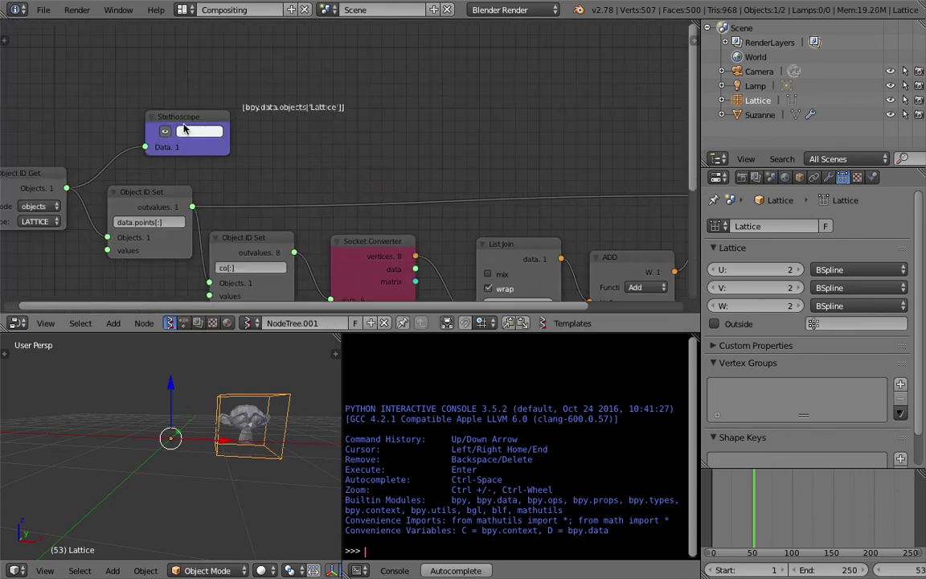
pyautogui.rightClick(184, 123)
pyautogui.press('x')
# - Reposition the Object ID Get node in the maximized node editor, and widen the 3D view over the Python console's area
pyautogui.moveTo(285, 121); pyautogui.dragTo(345, 92, button='middle')
pyautogui.moveTo(487, 132); pyautogui.dragTo(596, 98, button='middle')
pyautogui.hotkey('ctrl', 'space')
pyautogui.hotkey('ctrl', 'space')
pyautogui.hotkey('ctrl', 'space')
pyautogui.moveTo(363, 155); pyautogui.dragTo(292, 113, button='middle')
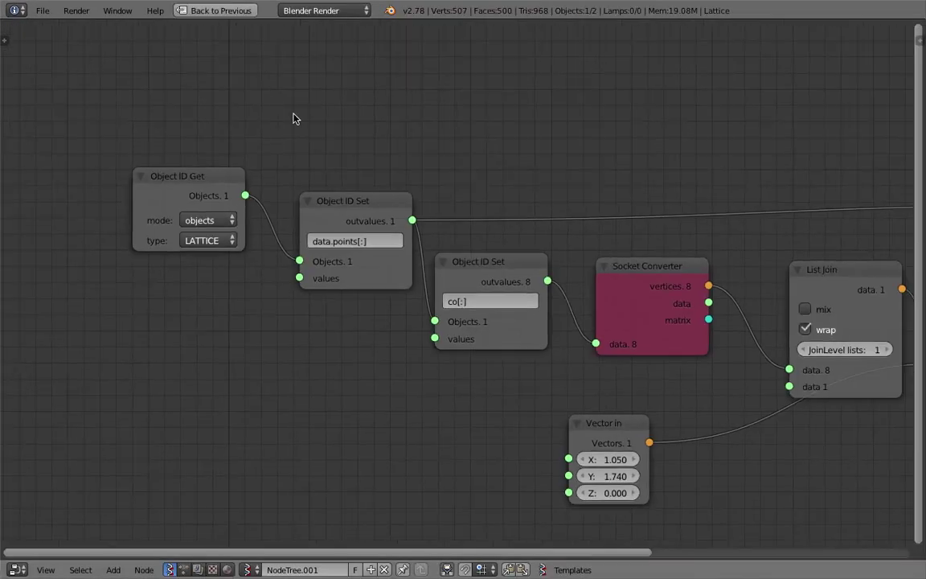
pyautogui.moveTo(201, 171); pyautogui.dragTo(184, 186)
pyautogui.moveTo(320, 175); pyautogui.dragTo(299, 144, button='middle')
pyautogui.hotkey('ctrl', 'space')
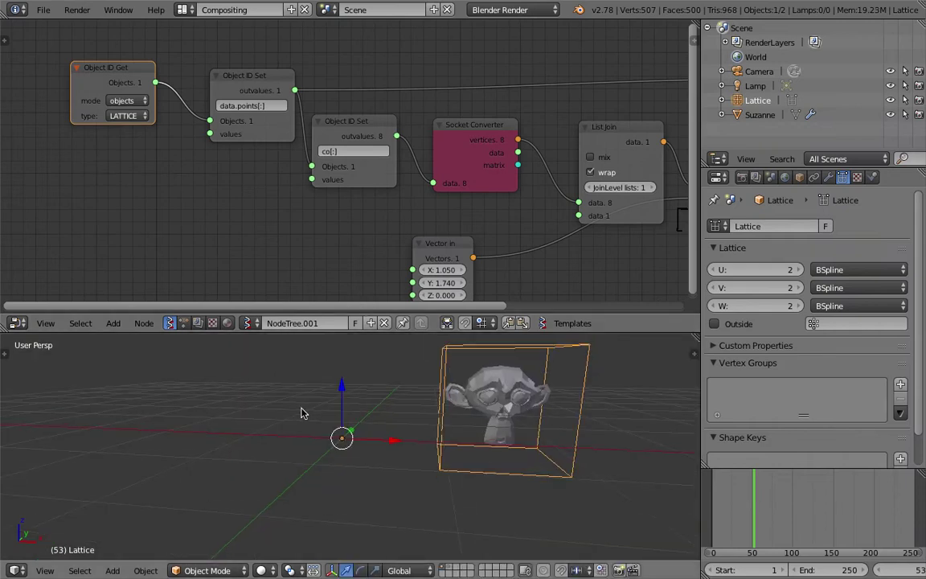
# - Bring the Object ID Get and data.points[:] Object ID Set nodes closer together at the start of the tree
pyautogui.moveTo(121, 69)
pyautogui.mouseDown()
pyautogui.moveTo(121, 84)
pyautogui.moveTo(130, 81)
pyautogui.mouseUp()
pyautogui.moveTo(186, 85); pyautogui.dragTo(139, 78, button='middle')
pyautogui.moveTo(93, 75); pyautogui.dragTo(94, 77)
pyautogui.click(196, 74)
pyautogui.moveTo(196, 74); pyautogui.dragTo(183, 71)
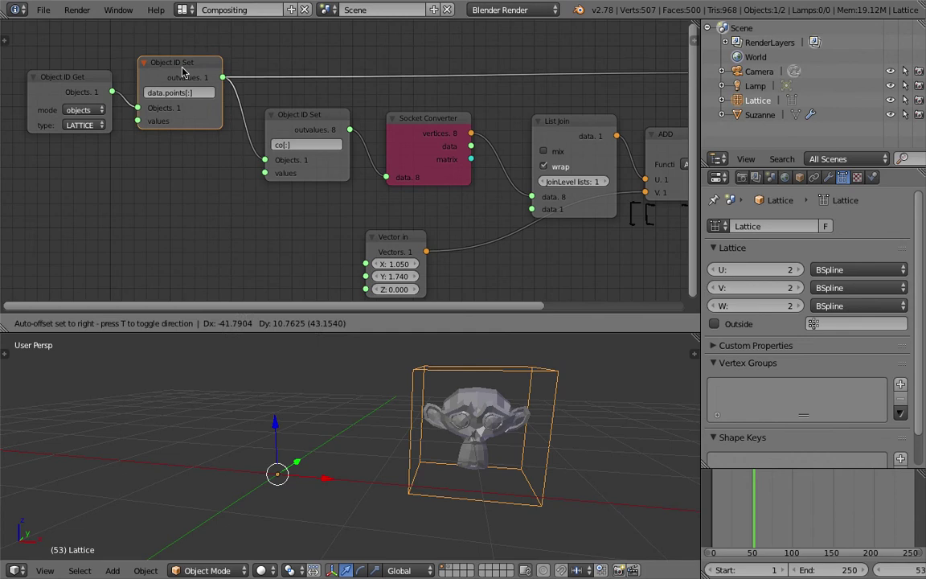
pyautogui.moveTo(184, 72); pyautogui.dragTo(170, 70, button='middle')
pyautogui.moveTo(167, 74); pyautogui.dragTo(170, 78)
# - Arrange the co[:] Object ID Set, Socket Converter and List Join compactly in a row, with the Vector in node below them
pyautogui.moveTo(305, 117); pyautogui.dragTo(286, 149)
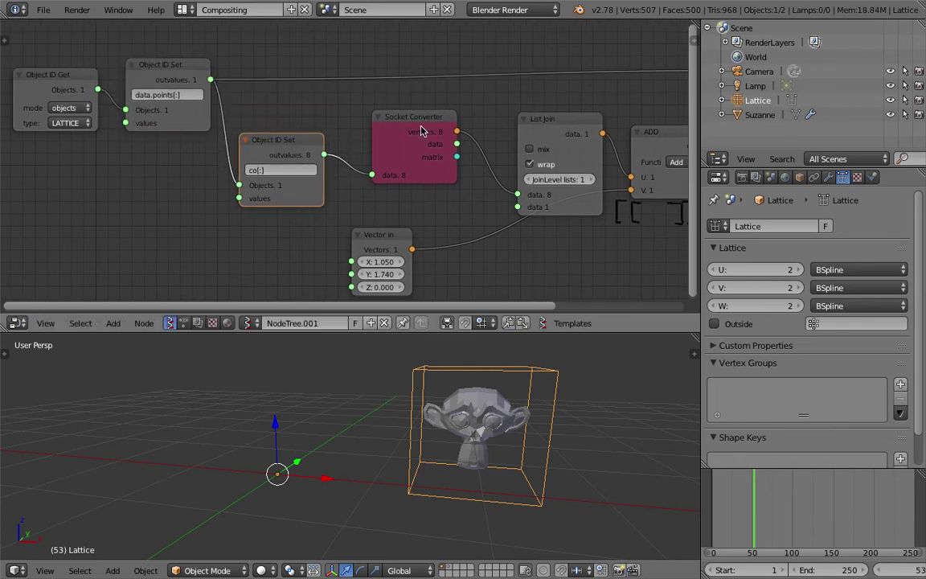
pyautogui.moveTo(427, 124); pyautogui.dragTo(409, 138)
pyautogui.moveTo(407, 138); pyautogui.dragTo(347, 122, button='middle')
pyautogui.moveTo(340, 125); pyautogui.dragTo(329, 126)
pyautogui.moveTo(482, 119); pyautogui.dragTo(438, 126)
pyautogui.moveTo(325, 222); pyautogui.dragTo(300, 235)
pyautogui.moveTo(446, 128); pyautogui.dragTo(427, 109)
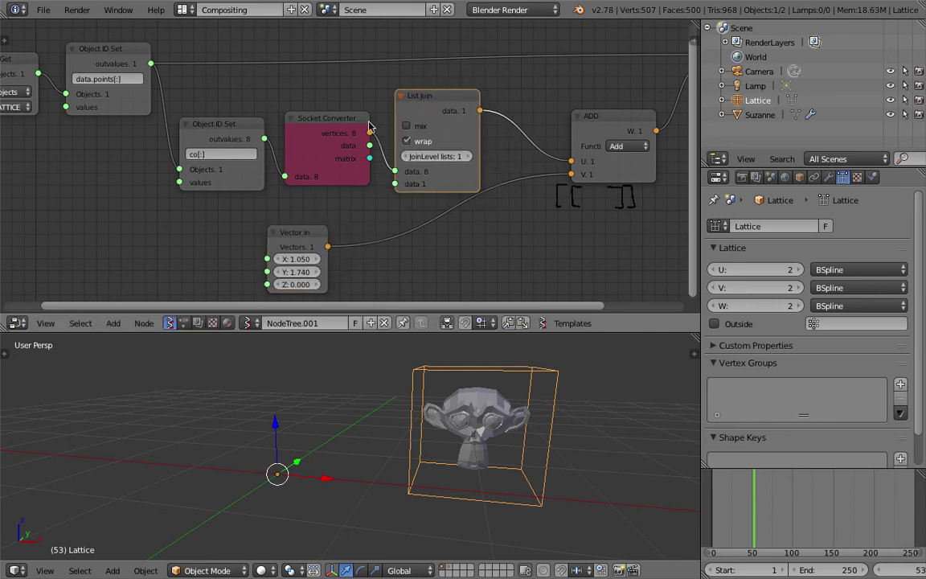
pyautogui.moveTo(346, 131); pyautogui.dragTo(338, 115)
# - Move the ADD node up beside the List Join and change the Vector in values to X 0.780, Y 1.950
pyautogui.moveTo(611, 132); pyautogui.dragTo(470, 106, button='middle')
pyautogui.moveTo(473, 96); pyautogui.dragTo(462, 68)
pyautogui.moveTo(162, 234)
pyautogui.mouseDown()
pyautogui.moveTo(181, 235)
pyautogui.moveTo(155, 234)
pyautogui.moveTo(165, 246)
pyautogui.mouseUp()
# - Move the Vector in node to sit directly beneath the List Join node
pyautogui.scroll(-1, 604, 161)
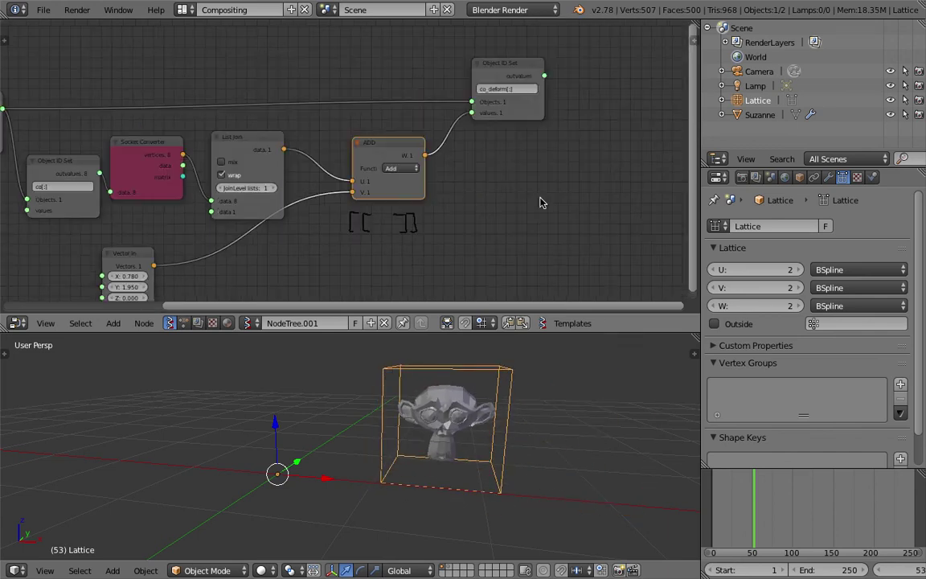
pyautogui.scroll(4, 487, 102)
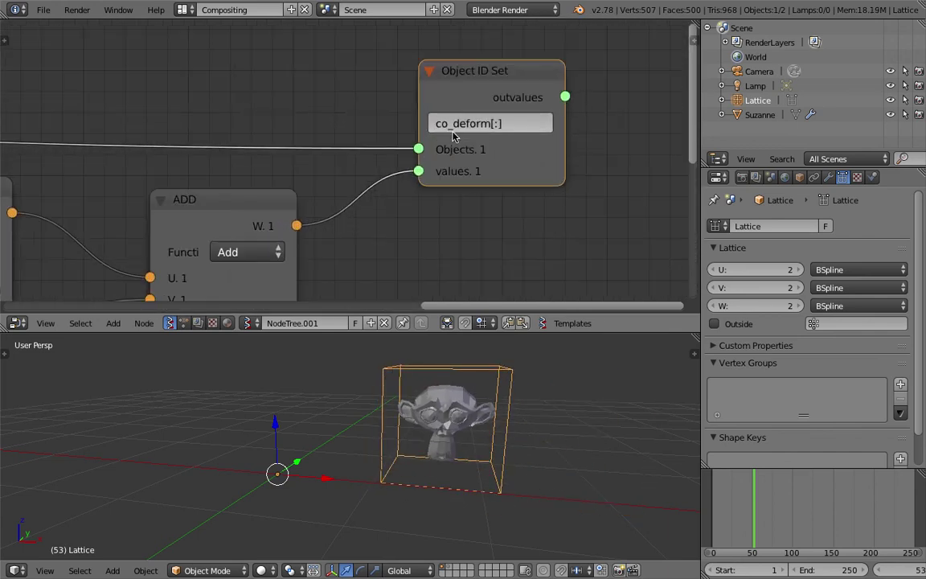
pyautogui.scroll(1, 453, 136)
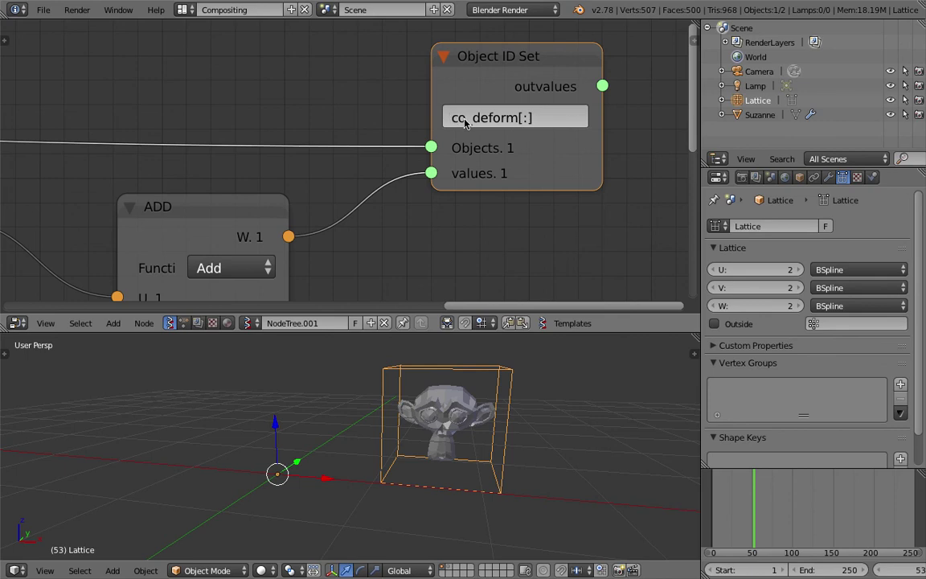
pyautogui.scroll(-3, 517, 107)
pyautogui.moveTo(409, 166)
pyautogui.mouseDown(button='middle')
pyautogui.moveTo(403, 154)
pyautogui.moveTo(436, 131)
pyautogui.mouseUp(button='middle')
pyautogui.scroll(-2, 388, 148)
pyautogui.moveTo(209, 226); pyautogui.dragTo(312, 145, button='middle')
pyautogui.scroll(-2, 269, 179)
pyautogui.moveTo(78, 243); pyautogui.dragTo(243, 231)
pyautogui.moveTo(246, 233); pyautogui.dragTo(318, 198, button='middle')
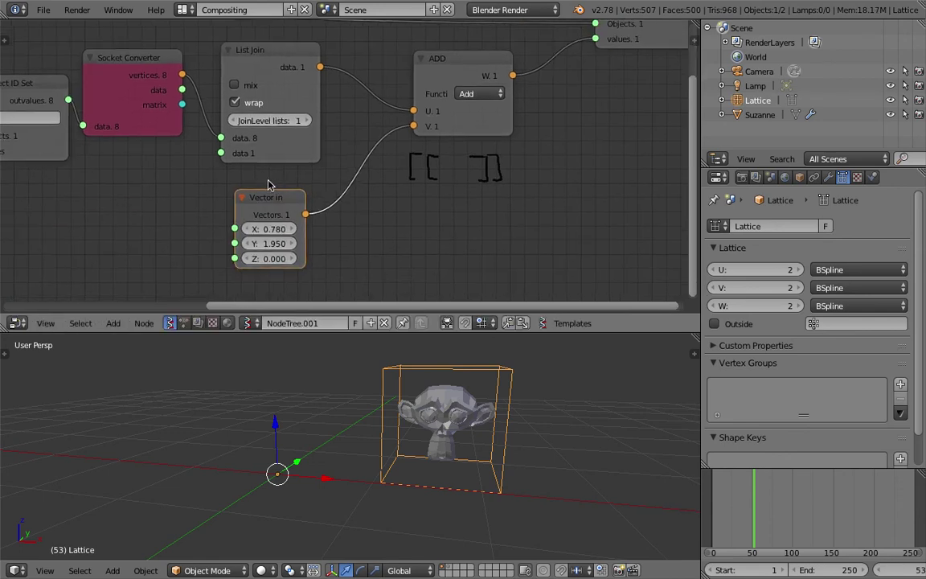
# - Set the X, Y and Z values of the Vector in node to 0
pyautogui.moveTo(521, 438); pyautogui.dragTo(450, 434, button='middle')
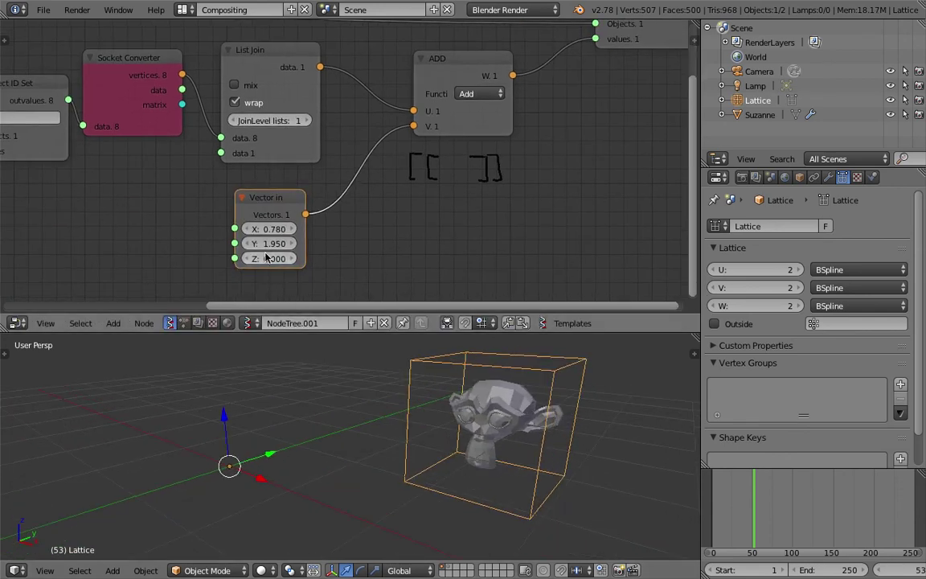
pyautogui.write('0')
pyautogui.press('Return')
pyautogui.moveTo(287, 404); pyautogui.dragTo(434, 387, button='middle')
# - Add a Random Vector MK2 node with Count 8 and connect its Random output to the ADD node's V input
pyautogui.moveTo(330, 283); pyautogui.dragTo(370, 263, button='middle')
pyautogui.hotkey('ctrl', 'a')
pyautogui.write('random')
pyautogui.press('Down')
pyautogui.press('Up')
pyautogui.press('Return')
pyautogui.click(169, 179)
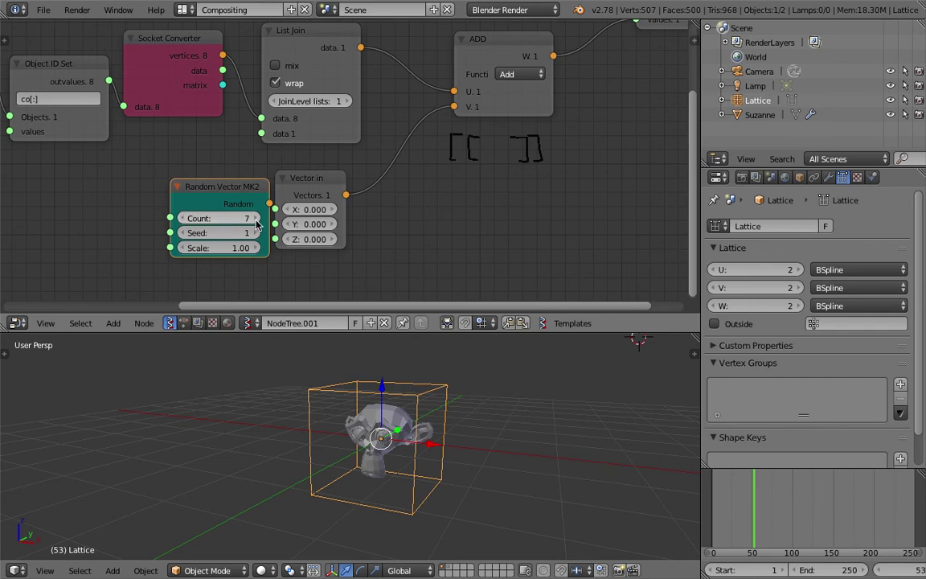
pyautogui.moveTo(269, 204); pyautogui.dragTo(392, 132)
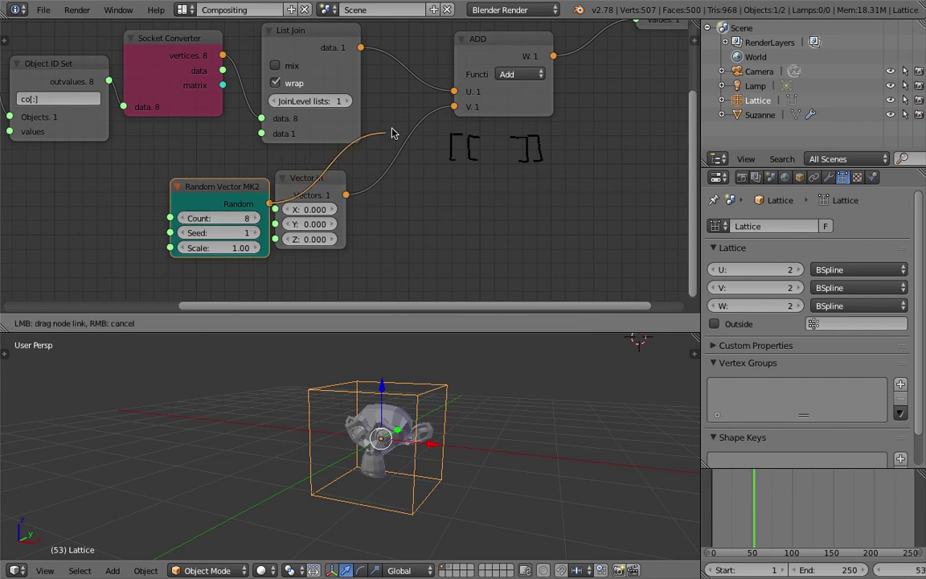
pyautogui.moveTo(449, 112); pyautogui.dragTo(454, 106)
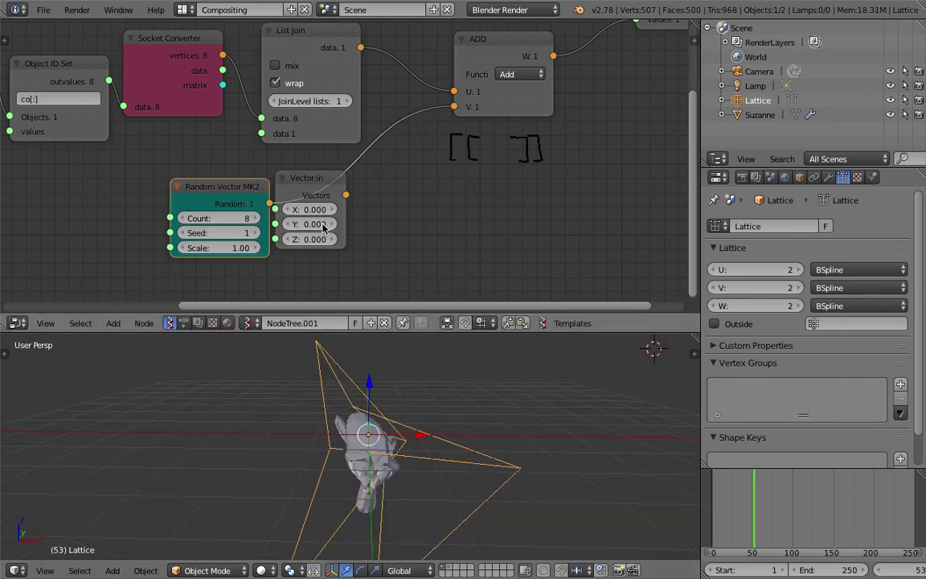
# - Set the Random Vector MK2 node's Seed to 139 and its Scale to 0.22
pyautogui.moveTo(227, 233); pyautogui.dragTo(517, 462)
pyautogui.moveTo(518, 462); pyautogui.dragTo(479, 466, button='middle')
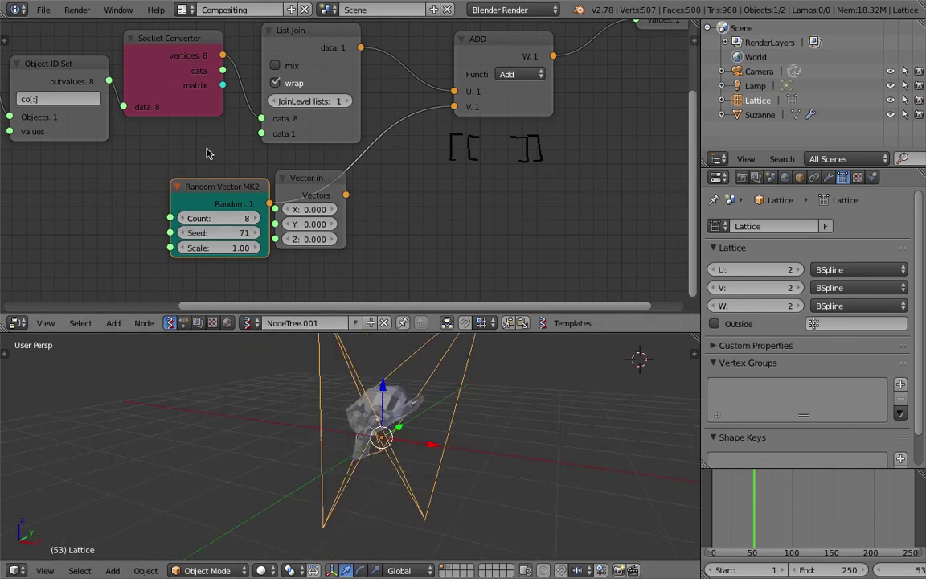
pyautogui.moveTo(227, 249); pyautogui.dragTo(277, 235)
pyautogui.moveTo(447, 487); pyautogui.dragTo(495, 494, button='middle')
pyautogui.scroll(1, 474, 466)
# - Rearrange the Random Vector MK2, Vector in, ADD and co_deform[:] Object ID Set nodes into a compact layout
pyautogui.press('g')
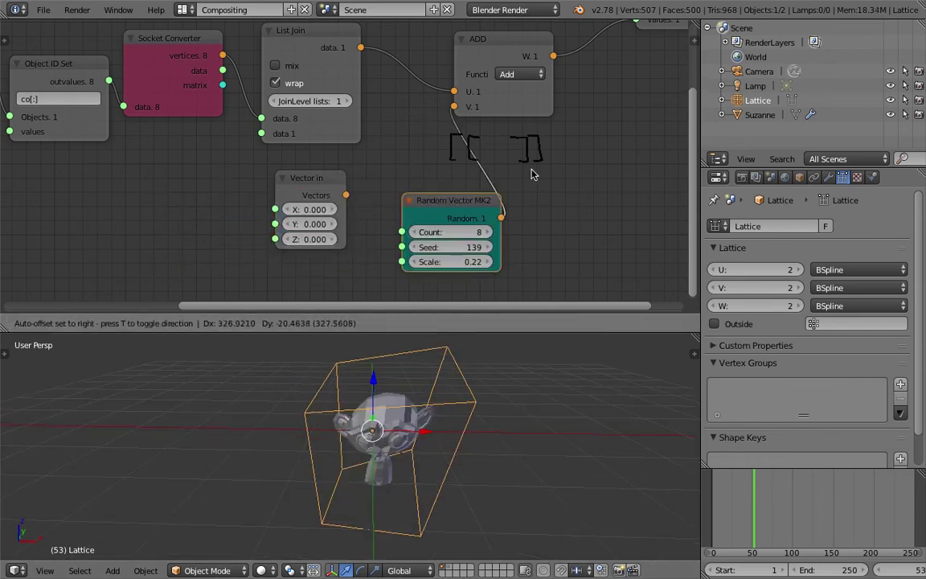
pyautogui.click(531, 169)
pyautogui.scroll(-1, 515, 178)
pyautogui.moveTo(487, 189); pyautogui.dragTo(486, 212, button='middle')
pyautogui.moveTo(421, 222); pyautogui.dragTo(362, 198)
pyautogui.moveTo(298, 201); pyautogui.dragTo(234, 202)
pyautogui.moveTo(406, 173); pyautogui.dragTo(387, 207, button='middle')
pyautogui.moveTo(457, 168); pyautogui.dragTo(482, 166)
pyautogui.moveTo(508, 165); pyautogui.dragTo(490, 182, button='middle')
pyautogui.moveTo(609, 121); pyautogui.dragTo(580, 110)
pyautogui.moveTo(454, 138); pyautogui.dragTo(611, 140, button='middle')
pyautogui.scroll(-1, 482, 121)
pyautogui.moveTo(488, 430); pyautogui.dragTo(482, 369, button='middle')
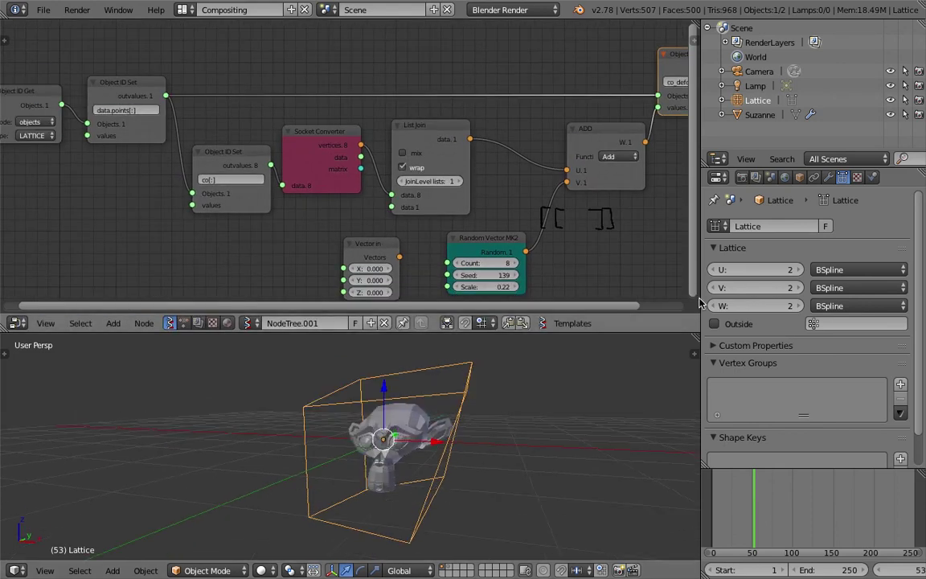
# - Check which modifiers and physics types are available for the lattice object
pyautogui.click(826, 178)
pyautogui.click(800, 227)
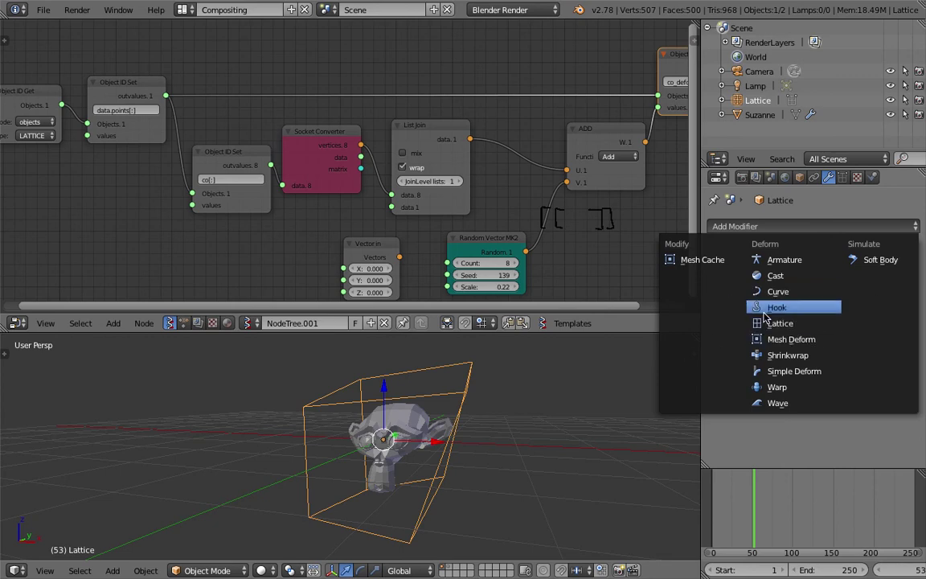
pyautogui.press('g')
pyautogui.press('Escape')
pyautogui.click(754, 227)
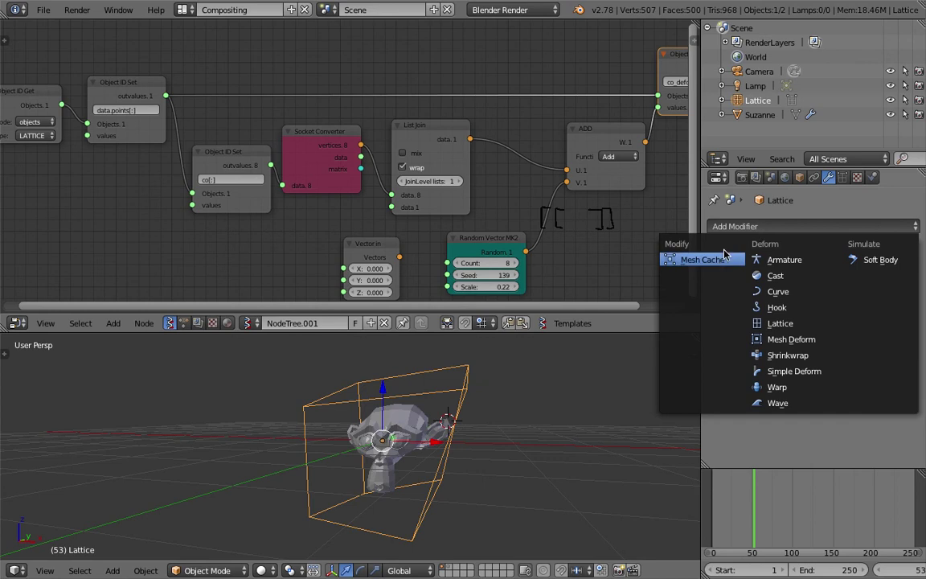
pyautogui.click(876, 179)
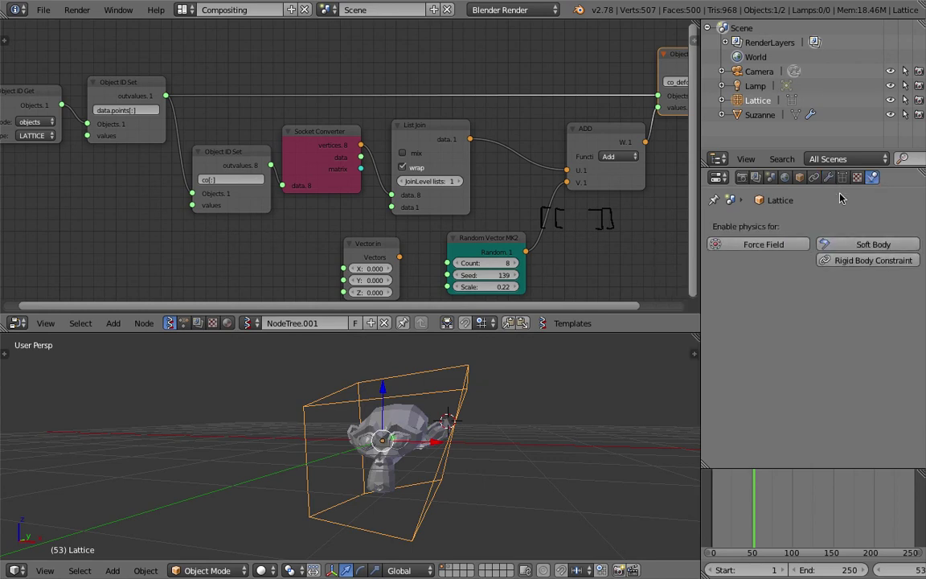
# - Enlarge the 3D view slightly at the node editor's expense and save the file
pyautogui.moveTo(557, 332); pyautogui.dragTo(558, 306)
pyautogui.keyDown('shift'); pyautogui.moveTo(556, 350); pyautogui.dragTo(550, 352, button='middle'); pyautogui.keyUp('shift')
pyautogui.hotkey('ctrl', 's')
pyautogui.click(544, 352)
pyautogui.moveTo(485, 148); pyautogui.dragTo(475, 135, button='middle')
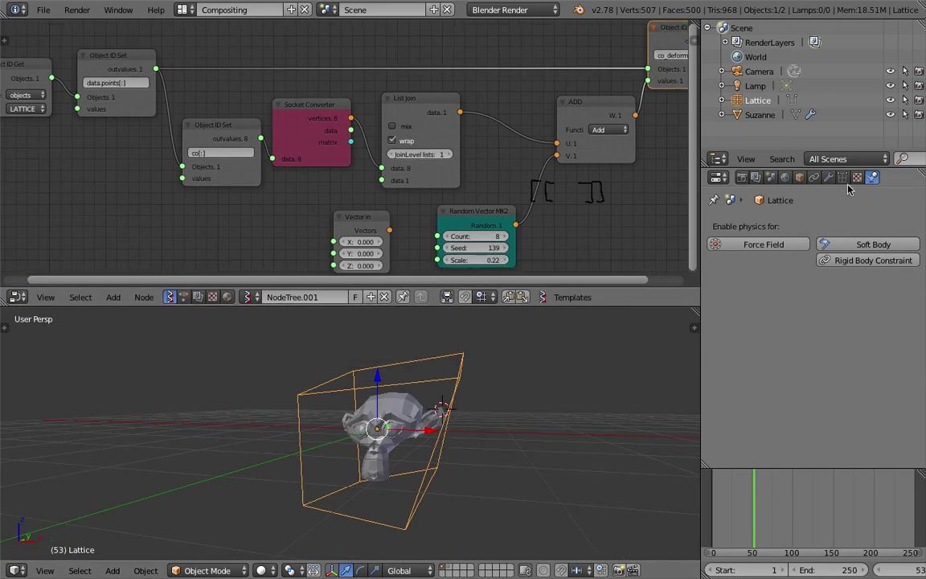
# - Review the lattice's available modifiers again and inspect the deformed cage around the monkey head
pyautogui.click(842, 178)
pyautogui.click(830, 178)
pyautogui.click(828, 228)
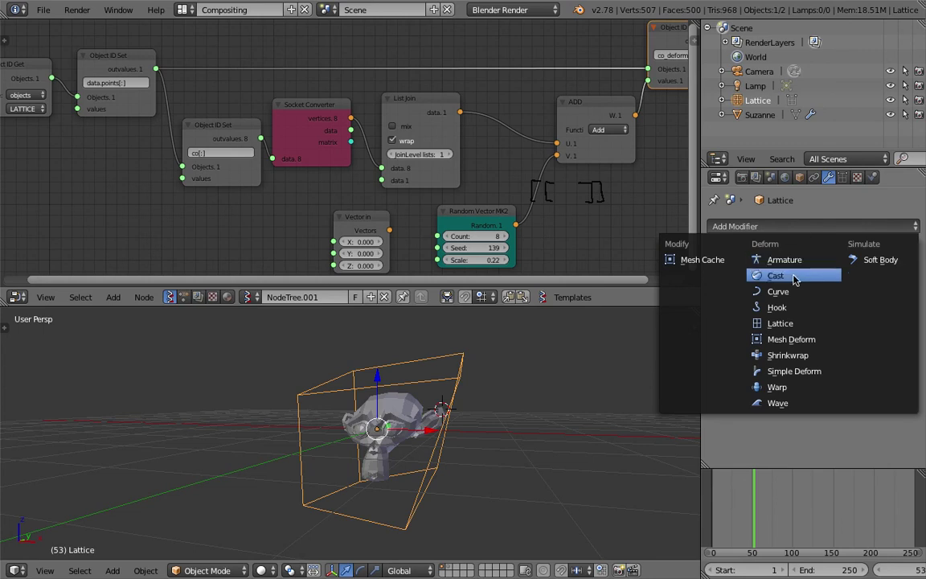
pyautogui.click(803, 227)
pyautogui.moveTo(451, 470); pyautogui.dragTo(552, 401, button='middle')
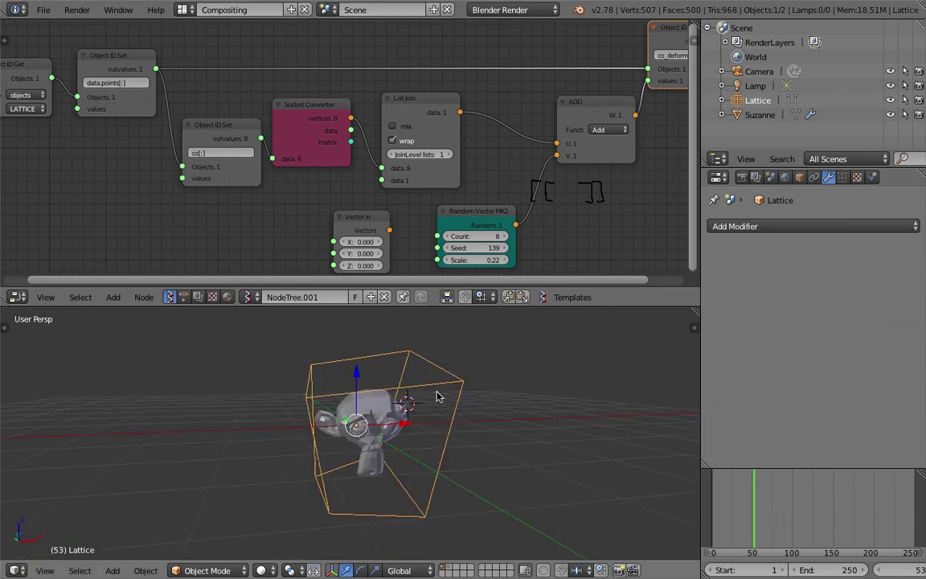
pyautogui.moveTo(436, 396); pyautogui.dragTo(398, 419, button='middle')
# - Set the Random Vector MK2 node's Seed to 162
pyautogui.moveTo(331, 177); pyautogui.dragTo(307, 153, button='middle')
pyautogui.scroll(1, 454, 224)
pyautogui.moveTo(454, 224); pyautogui.dragTo(386, 237, button='middle')
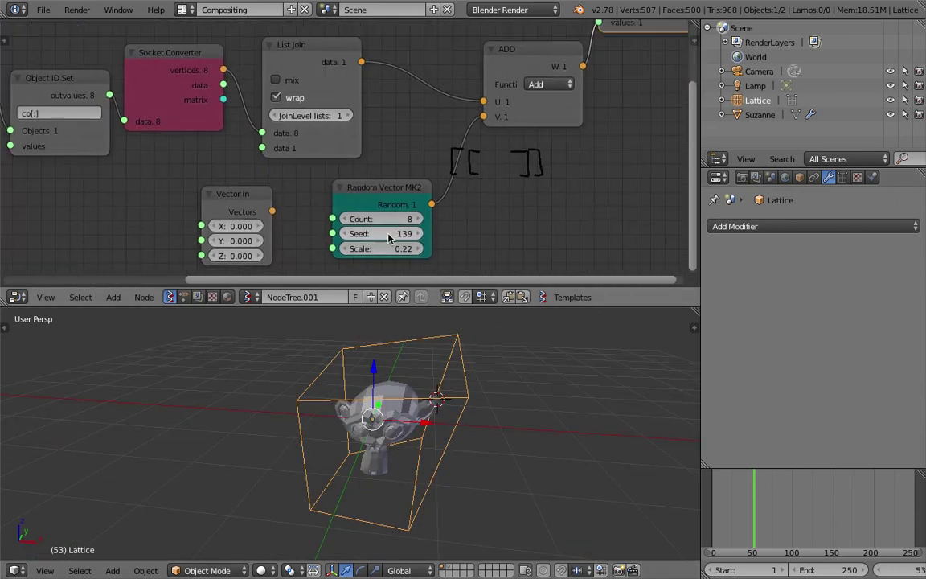
pyautogui.scroll(1, 386, 237)
pyautogui.moveTo(387, 255); pyautogui.dragTo(407, 255)
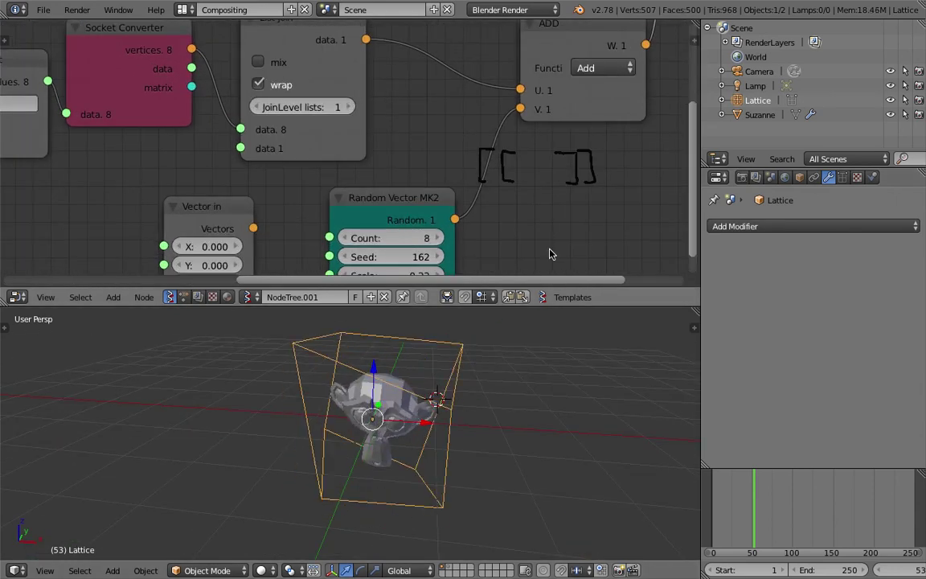
# - Try the Random Vector MK2 node with Count 4 and Seed 235
pyautogui.moveTo(485, 262); pyautogui.dragTo(456, 208, button='middle')
pyautogui.write('4')
pyautogui.press('Return')
pyautogui.moveTo(386, 202); pyautogui.dragTo(436, 202)
pyautogui.moveTo(445, 458); pyautogui.dragTo(378, 345, button='middle')
# - Restore the Random Vector MK2 node's Count to 8 and vary its Seed and Scale
pyautogui.click(408, 184)
pyautogui.write('8')
pyautogui.press('Return')
pyautogui.scroll(-1, 386, 165)
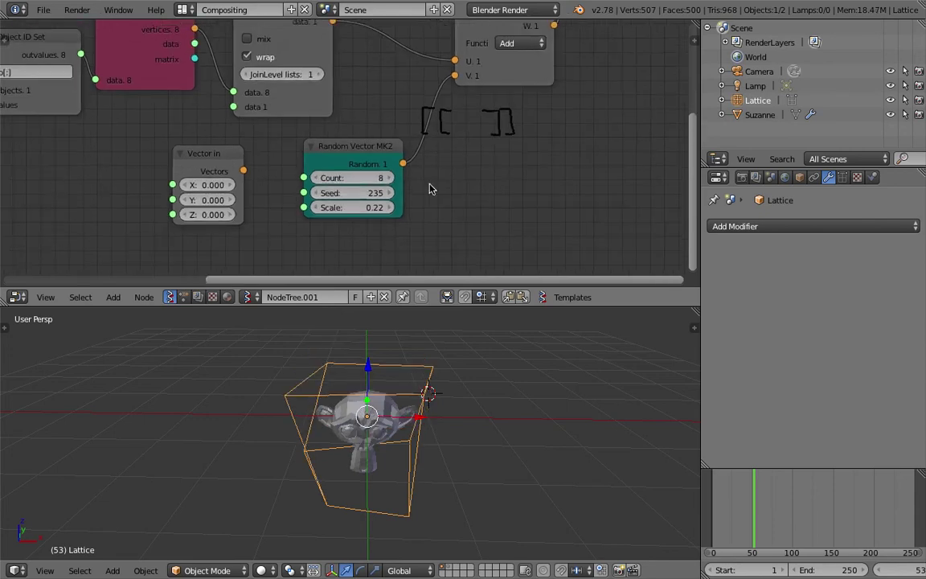
pyautogui.moveTo(369, 194); pyautogui.dragTo(388, 194)
pyautogui.moveTo(474, 408); pyautogui.dragTo(429, 421, button='middle')
pyautogui.moveTo(351, 208)
pyautogui.mouseDown()
pyautogui.moveTo(418, 207)
pyautogui.moveTo(341, 207)
pyautogui.moveTo(360, 208)
pyautogui.moveTo(349, 208)
pyautogui.mouseUp()
# - Delete the Random Vector MK2 node
pyautogui.moveTo(351, 177); pyautogui.dragTo(338, 214, button='middle')
pyautogui.click(358, 185)
pyautogui.press('x')
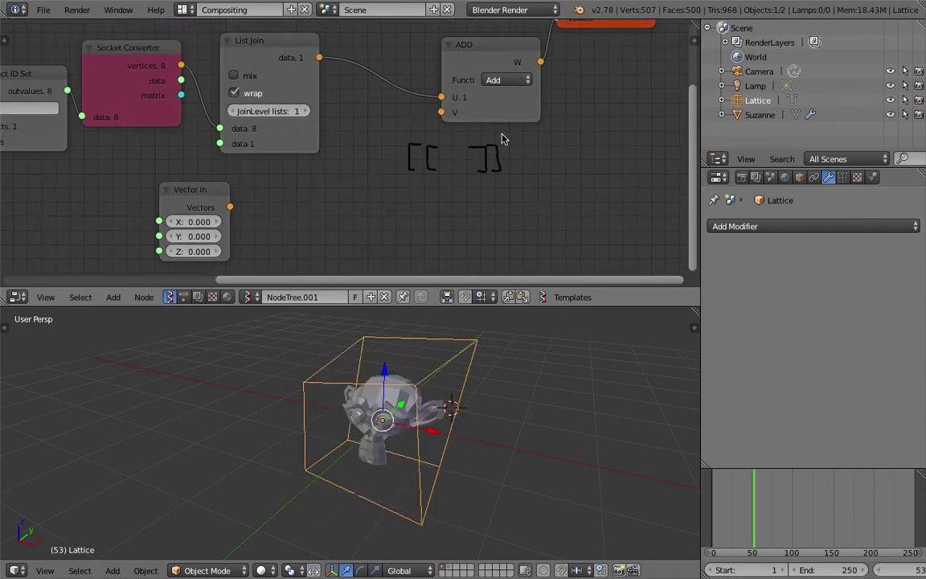
# - Widen the ADD node and move the co_deform[:] Object ID Set node farther away from it
pyautogui.moveTo(532, 97); pyautogui.dragTo(568, 97)
pyautogui.moveTo(547, 107); pyautogui.dragTo(452, 150, button='middle')
pyautogui.moveTo(531, 68); pyautogui.dragTo(620, 65)
pyautogui.moveTo(431, 165); pyautogui.dragTo(466, 127, button='middle')
# - Add a Vector Noise node, connect its Noise V output to the ADD node's V input, and save the file
pyautogui.hotkey('shift', 'a')
pyautogui.click(329, 151)
pyautogui.write('vector n')
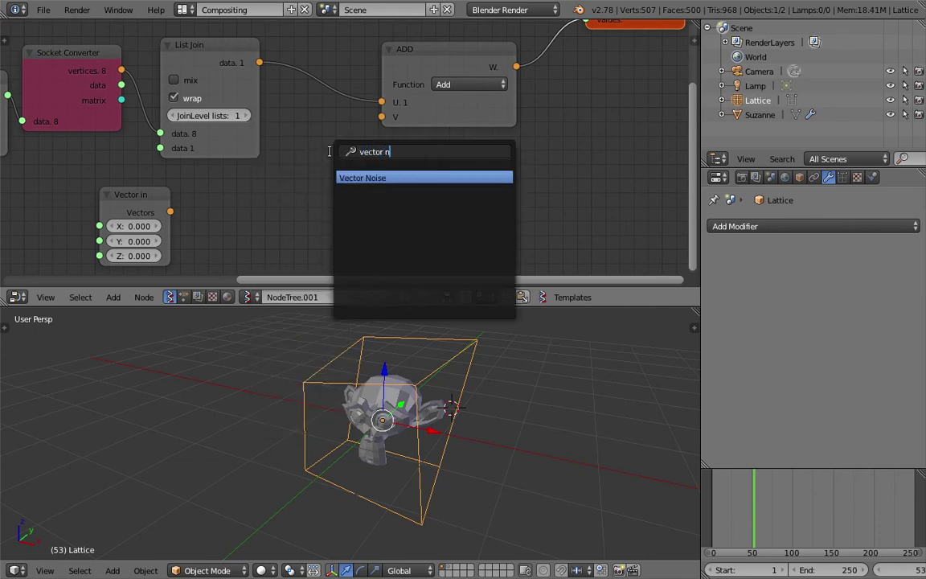
pyautogui.write('o')
pyautogui.press('Return')
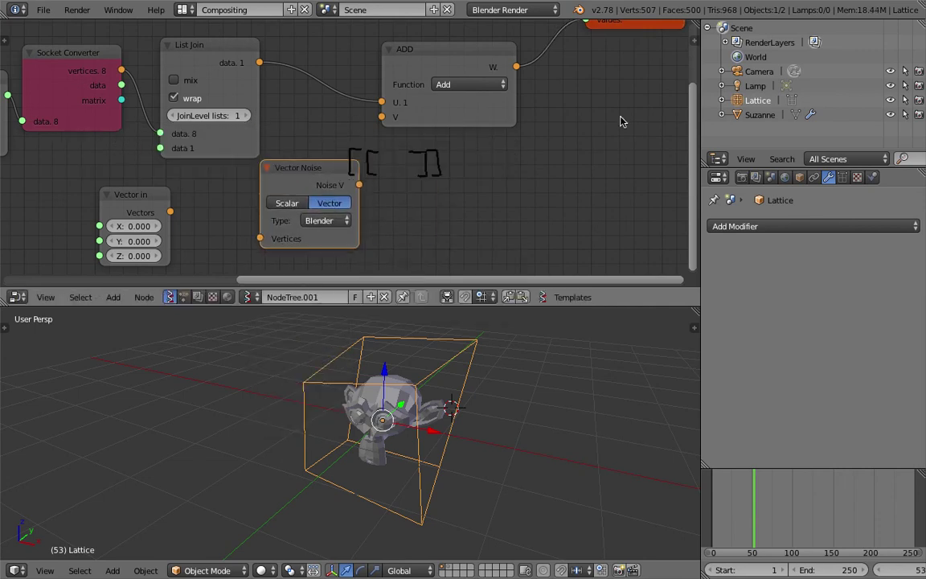
pyautogui.moveTo(330, 167); pyautogui.dragTo(349, 163)
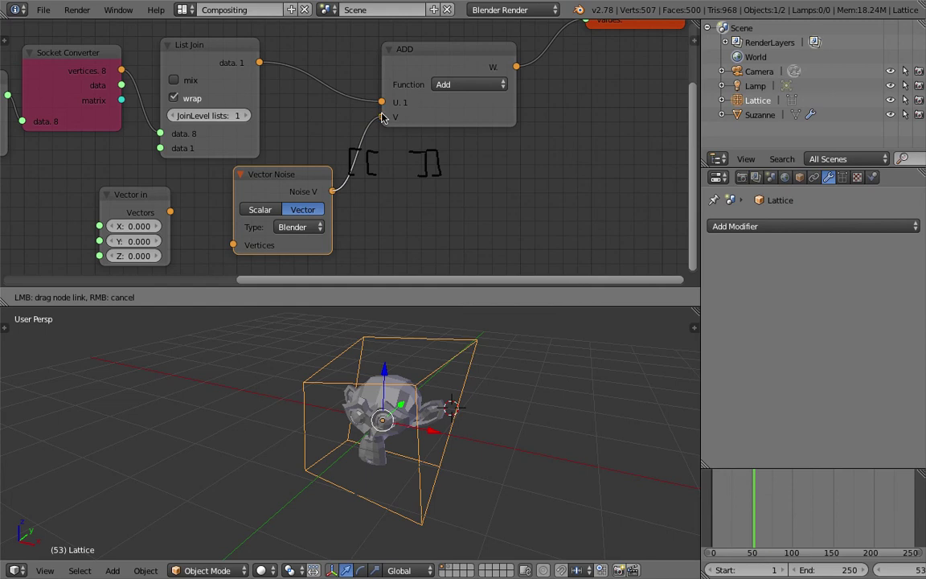
pyautogui.moveTo(382, 117); pyautogui.dragTo(382, 117)
pyautogui.moveTo(367, 169); pyautogui.dragTo(448, 138, button='middle')
pyautogui.scroll(-1, 448, 138)
pyautogui.hotkey('ctrl', 's')
pyautogui.click(448, 138)
# - Move the unconnected Vector in node out of the way, shift the co[:] Object ID Set nearer data.points[:], and save the file
pyautogui.moveTo(233, 179); pyautogui.dragTo(345, 201, button='middle')
pyautogui.scroll(-2, 345, 201)
pyautogui.moveTo(344, 204); pyautogui.dragTo(280, 204)
pyautogui.scroll(2, 324, 204)
pyautogui.moveTo(335, 213); pyautogui.dragTo(333, 198, button='middle')
pyautogui.moveTo(317, 193); pyautogui.dragTo(258, 195)
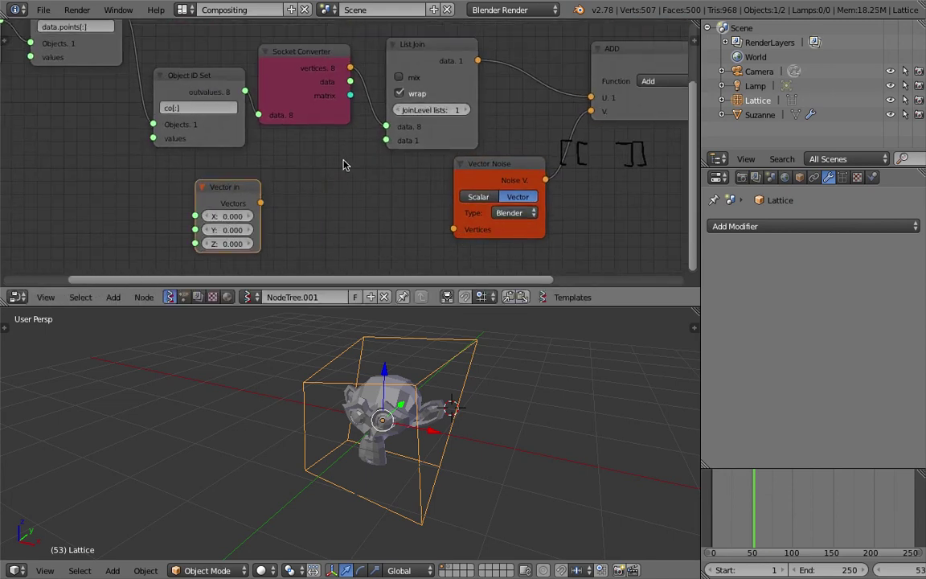
pyautogui.scroll(-1, 342, 161)
pyautogui.moveTo(305, 159); pyautogui.dragTo(338, 175, button='middle')
pyautogui.moveTo(237, 100); pyautogui.dragTo(216, 89)
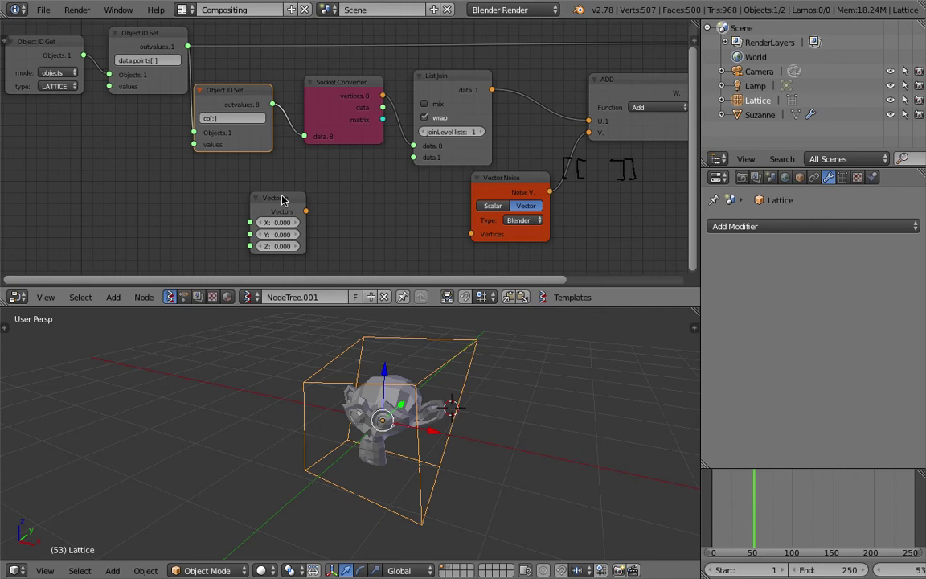
pyautogui.moveTo(282, 200); pyautogui.dragTo(168, 212)
pyautogui.scroll(2, 174, 212)
pyautogui.hotkey('ctrl', 's')
pyautogui.click(174, 212)
# - Move the Socket Converter beside the co[:] node and try feeding its vertices output into the Vector Noise node's Vertices input
pyautogui.moveTo(330, 85); pyautogui.dragTo(306, 94)
pyautogui.moveTo(366, 96); pyautogui.dragTo(483, 231)
pyautogui.rightClick(494, 257)
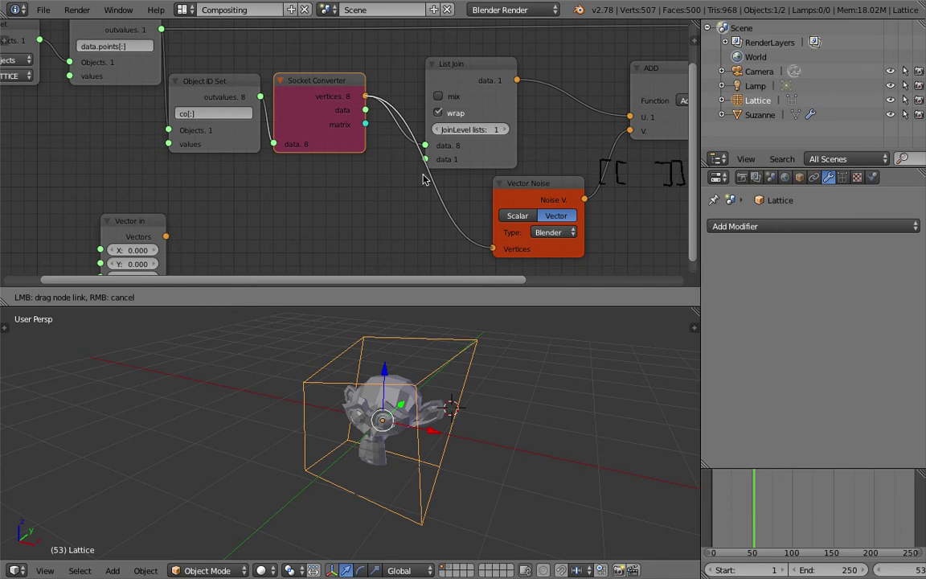
pyautogui.scroll(-1, 423, 180)
pyautogui.moveTo(438, 180); pyautogui.dragTo(414, 181, button='middle')
pyautogui.scroll(1, 415, 182)
pyautogui.moveTo(503, 186); pyautogui.dragTo(511, 179)
pyautogui.scroll(-1, 521, 186)
pyautogui.moveTo(520, 186); pyautogui.dragTo(499, 149, button='middle')
pyautogui.scroll(-1, 500, 150)
pyautogui.scroll(2, 506, 169)
pyautogui.moveTo(491, 144); pyautogui.dragTo(478, 164)
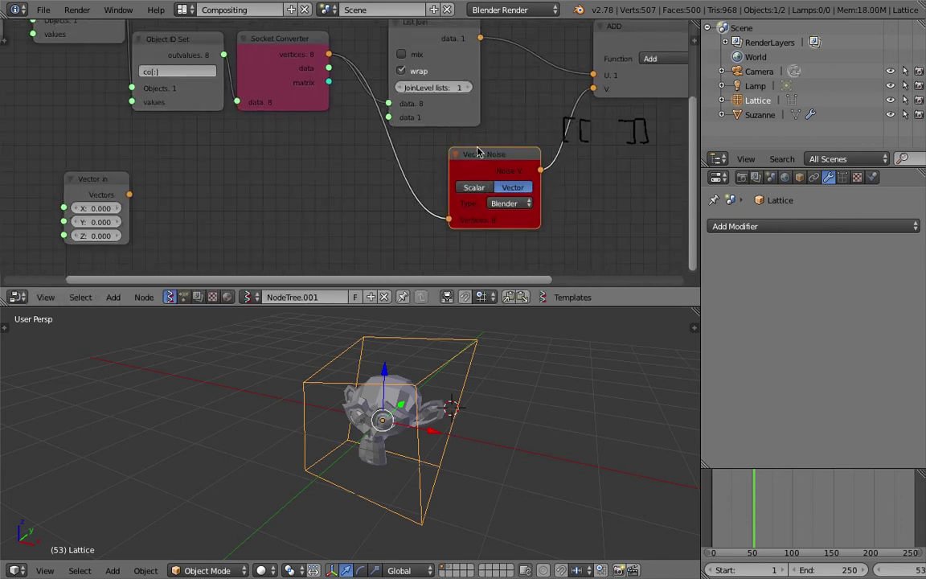
# - Connect the List Join's wrapped data output to the Vector Noise node's Vertices input instead, and nudge the noise node aside
pyautogui.click(461, 69)
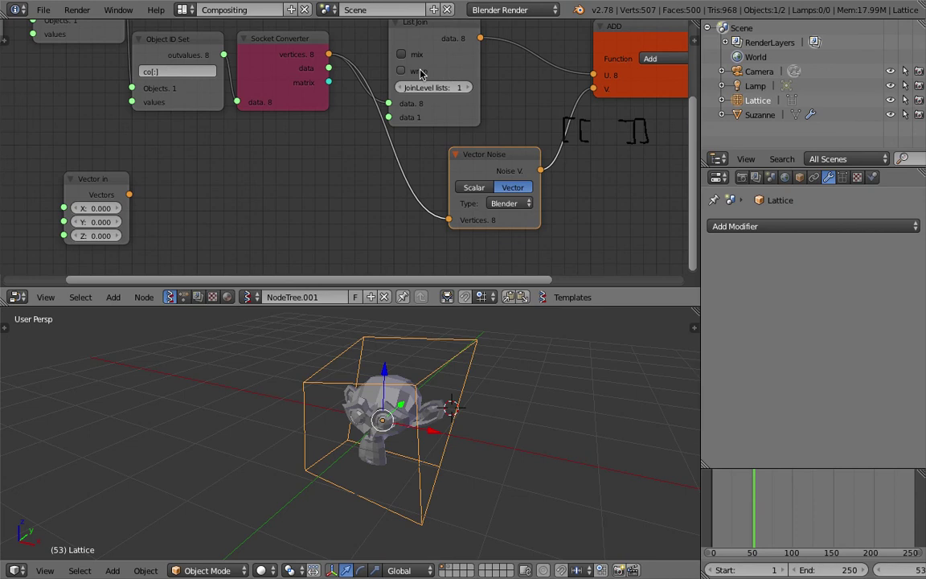
pyautogui.moveTo(480, 42); pyautogui.dragTo(481, 135)
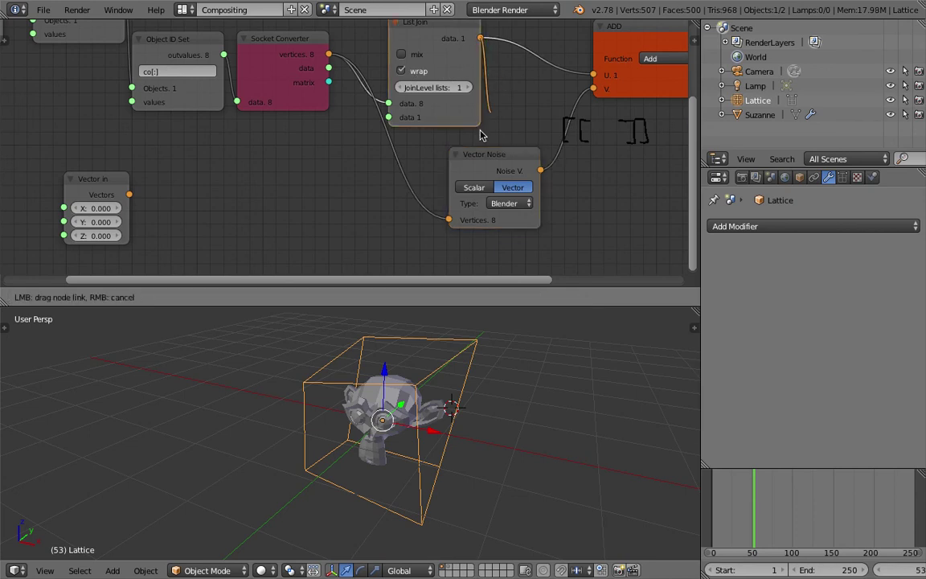
pyautogui.moveTo(448, 218); pyautogui.dragTo(449, 219)
pyautogui.moveTo(512, 154); pyautogui.dragTo(538, 159)
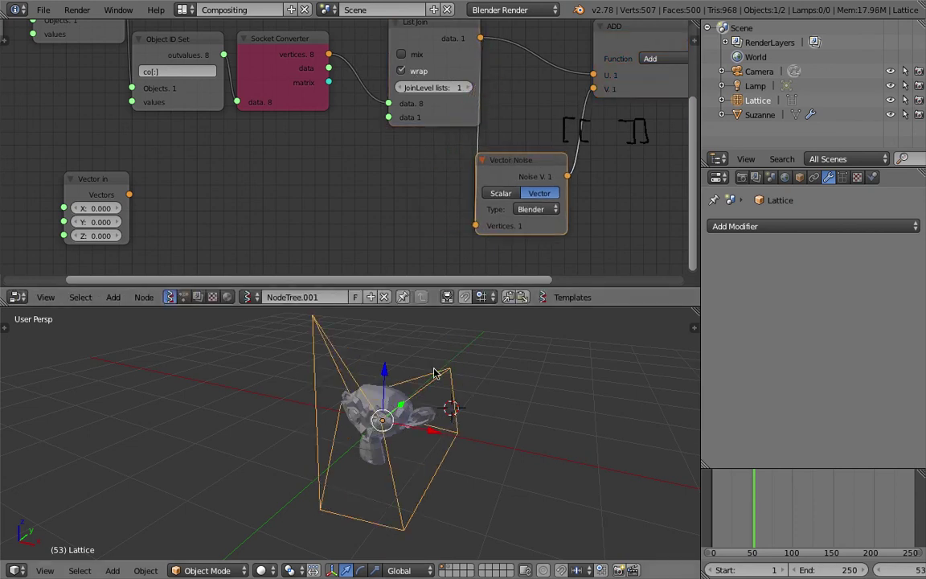
pyautogui.moveTo(389, 163); pyautogui.dragTo(381, 121, button='middle')
pyautogui.moveTo(412, 74); pyautogui.dragTo(371, 146, button='middle')
pyautogui.scroll(-1, 370, 145)
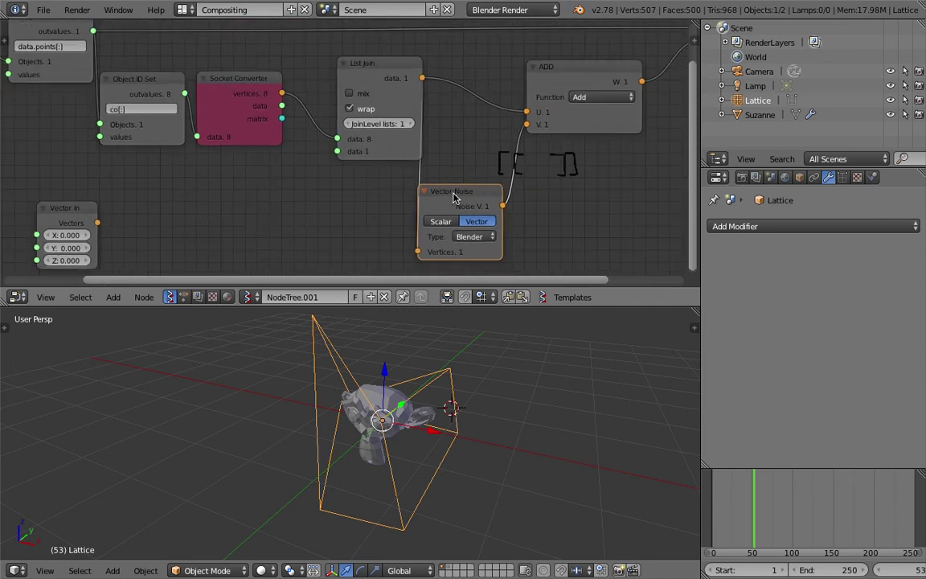
# - Space out the Vector Noise, ADD and List Join nodes and save the file
pyautogui.moveTo(454, 197); pyautogui.dragTo(469, 168)
pyautogui.moveTo(572, 82); pyautogui.dragTo(595, 82)
pyautogui.moveTo(380, 62); pyautogui.dragTo(345, 58)
pyautogui.hotkey('ctrl', 's')
pyautogui.click(357, 77)
pyautogui.moveTo(348, 234); pyautogui.dragTo(336, 215, button='middle')
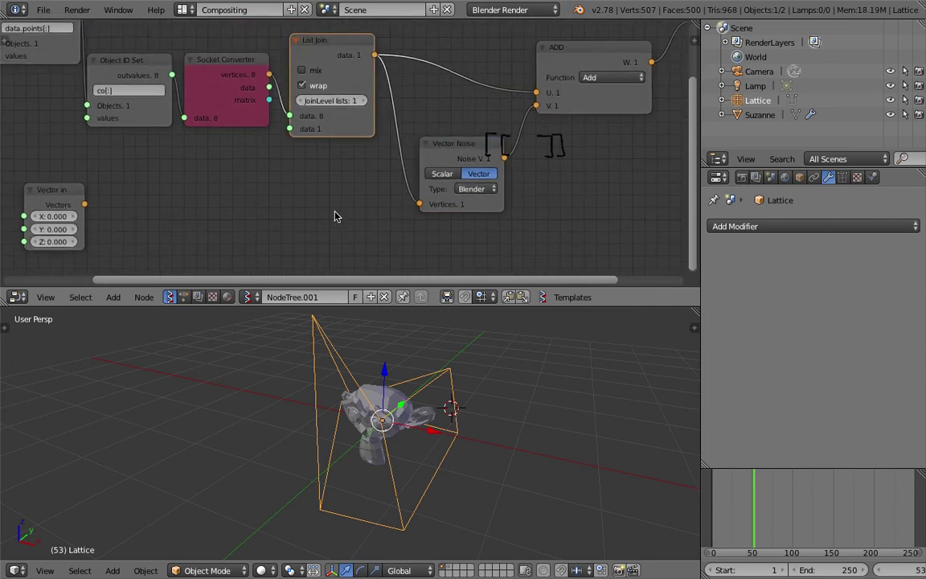
# - Insert a Vector Math node on the link between List Join and Vector Noise and set its function to Add
pyautogui.hotkey('ctrl', 'a')
pyautogui.write('vec')
pyautogui.click(347, 279)
pyautogui.click(350, 168)
pyautogui.moveTo(378, 171); pyautogui.dragTo(448, 163)
pyautogui.click(473, 195)
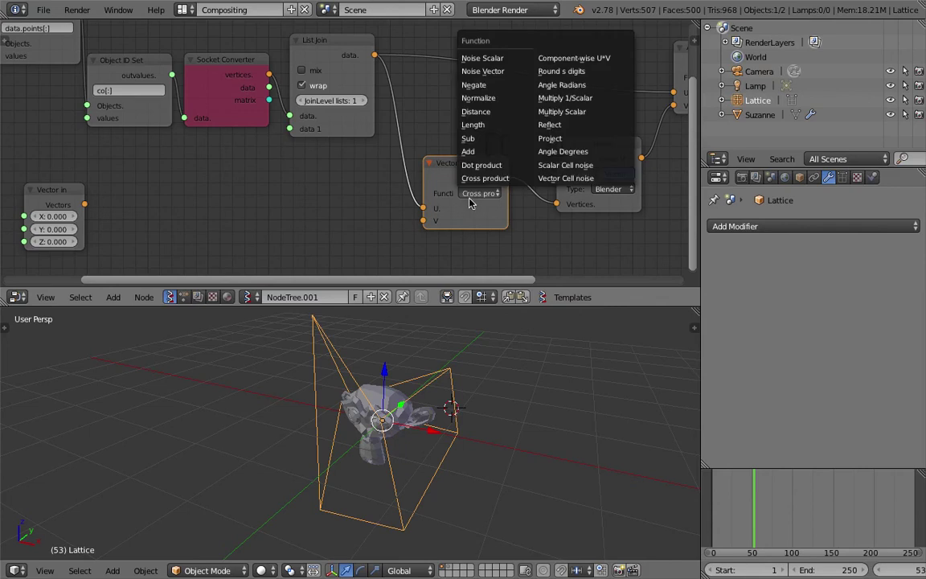
pyautogui.click(468, 151)
# - Add a Vector in node with X 2.280 and connect its Vectors output to the first ADD node's V input
pyautogui.hotkey('shift', 'a')
pyautogui.click(343, 188)
pyautogui.write('vec')
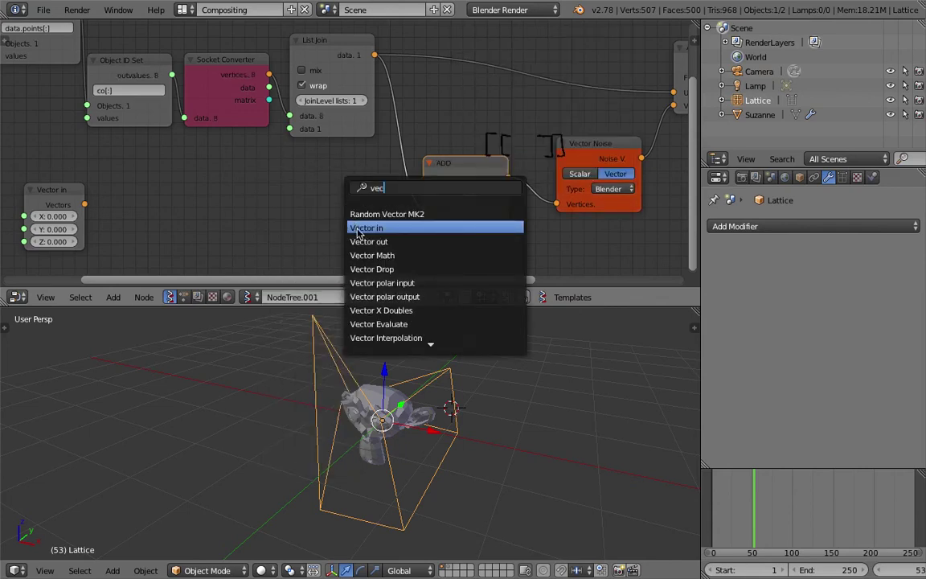
pyautogui.press('Return')
pyautogui.click(289, 216)
pyautogui.moveTo(319, 203); pyautogui.dragTo(424, 220)
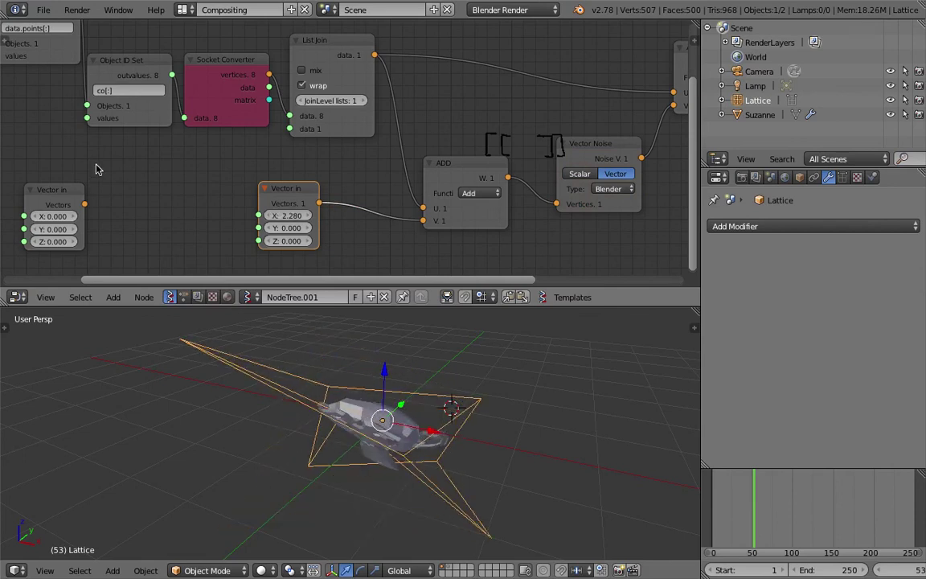
# - Add a Frame info node and connect Current Frame to the Y input of the new Vector in node
pyautogui.hotkey('shift', 'a')
pyautogui.click(143, 208)
pyautogui.write('frame')
pyautogui.press('Down')
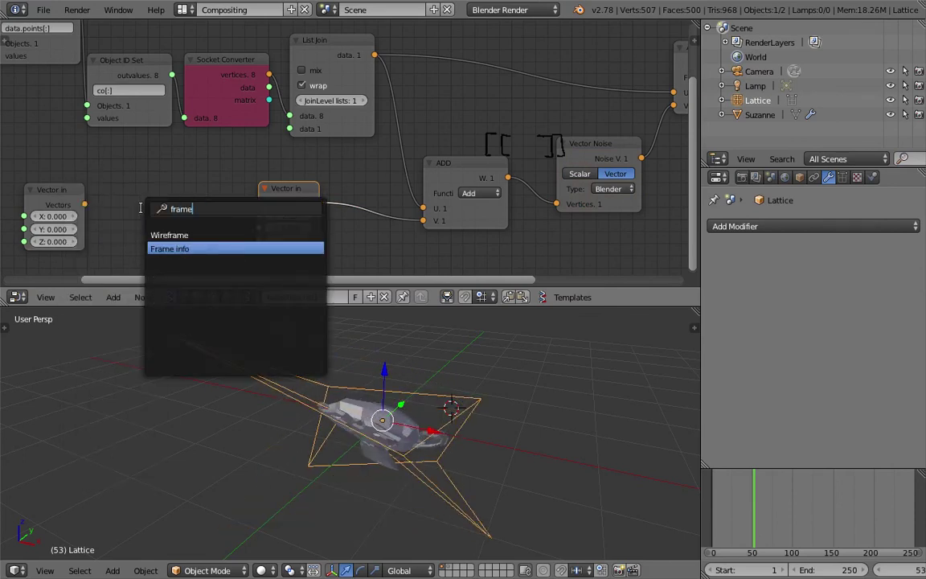
pyautogui.press('Return')
pyautogui.click(141, 211)
pyautogui.moveTo(227, 230); pyautogui.dragTo(259, 228)
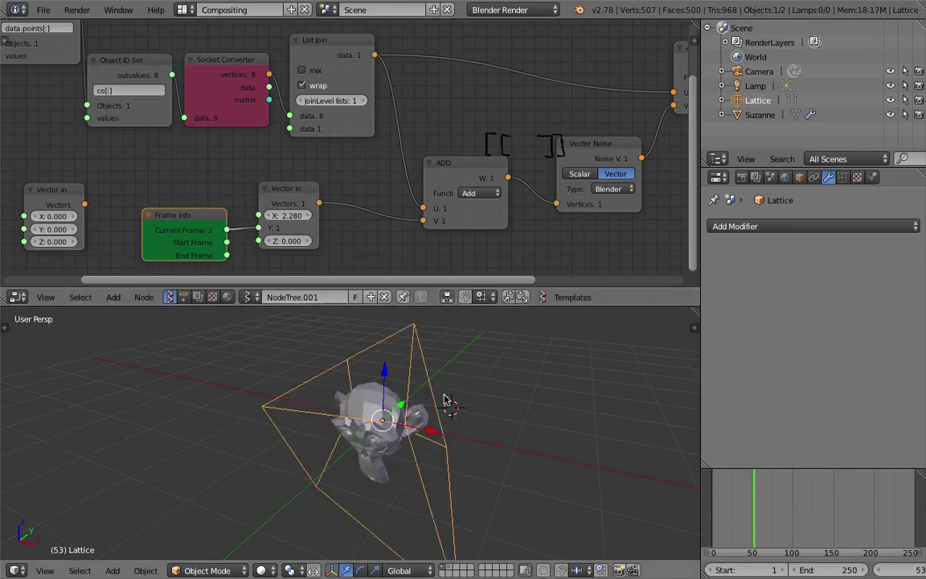
# - Play the animation and insert a Math node on the link between Frame info and Vector in
pyautogui.hotkey('alt', 'a')
pyautogui.moveTo(207, 220); pyautogui.dragTo(357, 201, button='middle')
pyautogui.moveTo(337, 209); pyautogui.dragTo(253, 213)
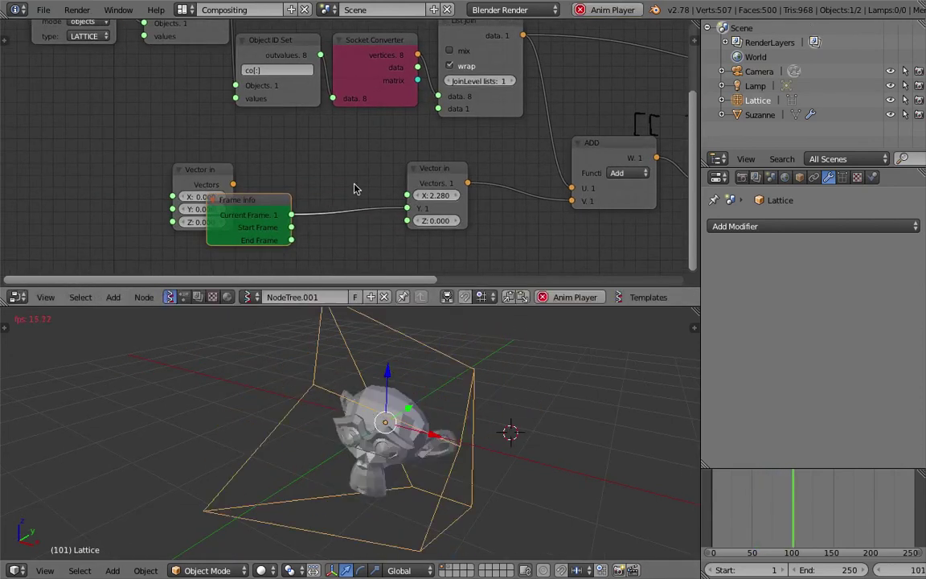
pyautogui.hotkey('shift', 'a')
pyautogui.click(353, 185)
pyautogui.write('math')
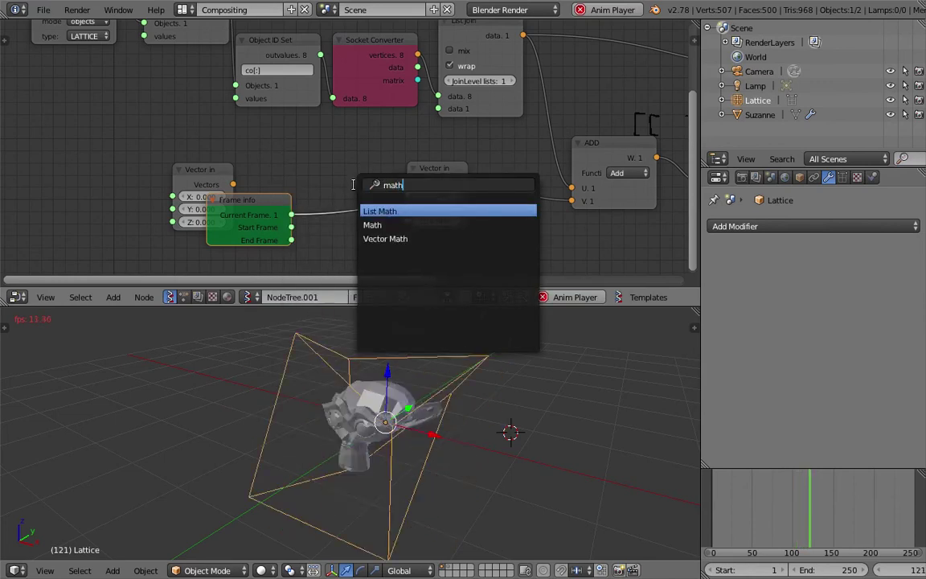
pyautogui.press('Return')
pyautogui.click(382, 205)
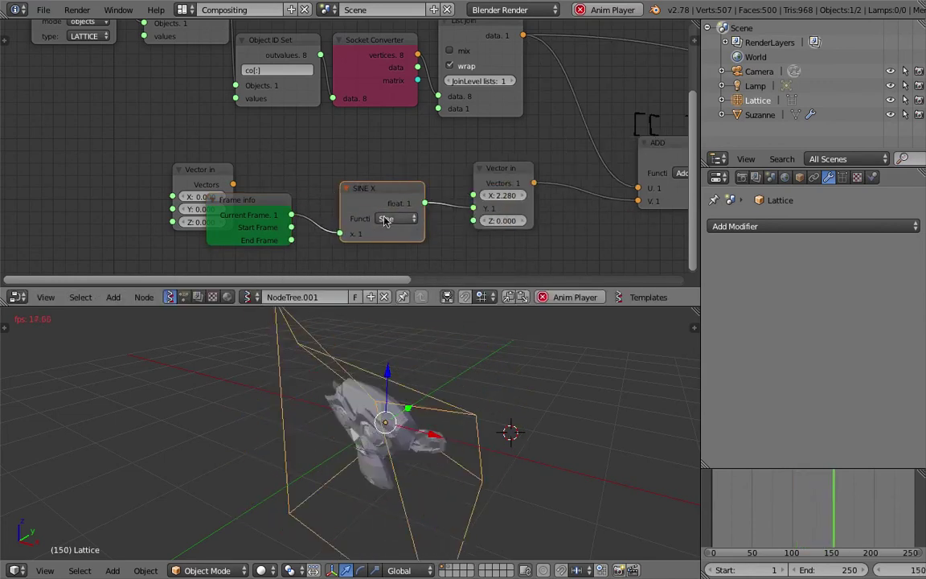
# - Set the Math node to multiply the current frame by 0.1 and save the file
pyautogui.click(389, 219)
pyautogui.click(474, 418)
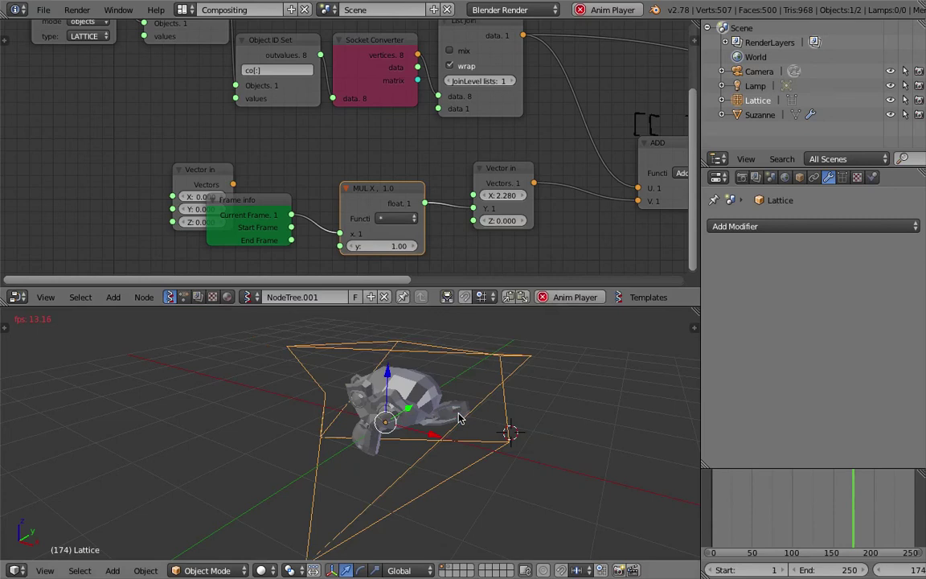
pyautogui.click(379, 248)
pyautogui.write('0.1')
pyautogui.press('Return')
pyautogui.hotkey('ctrl', 's')
pyautogui.moveTo(269, 387); pyautogui.dragTo(397, 413, button='middle')
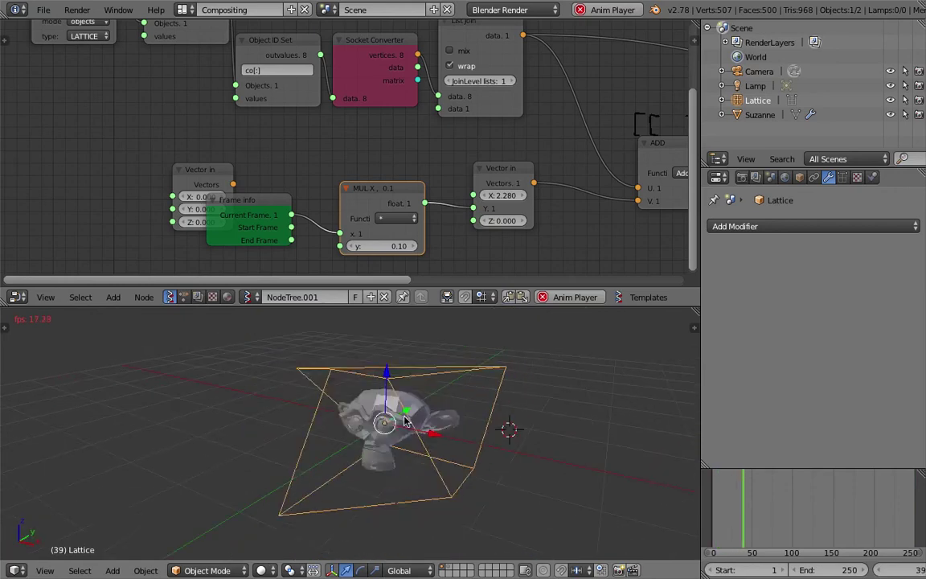
# - Delete the unconnected Vector in node beside Frame info
pyautogui.scroll(-2, 442, 159)
pyautogui.moveTo(201, 170); pyautogui.dragTo(159, 151)
pyautogui.press('x')
pyautogui.scroll(-7, 281, 169)
pyautogui.moveTo(309, 162); pyautogui.dragTo(233, 170, button='middle')
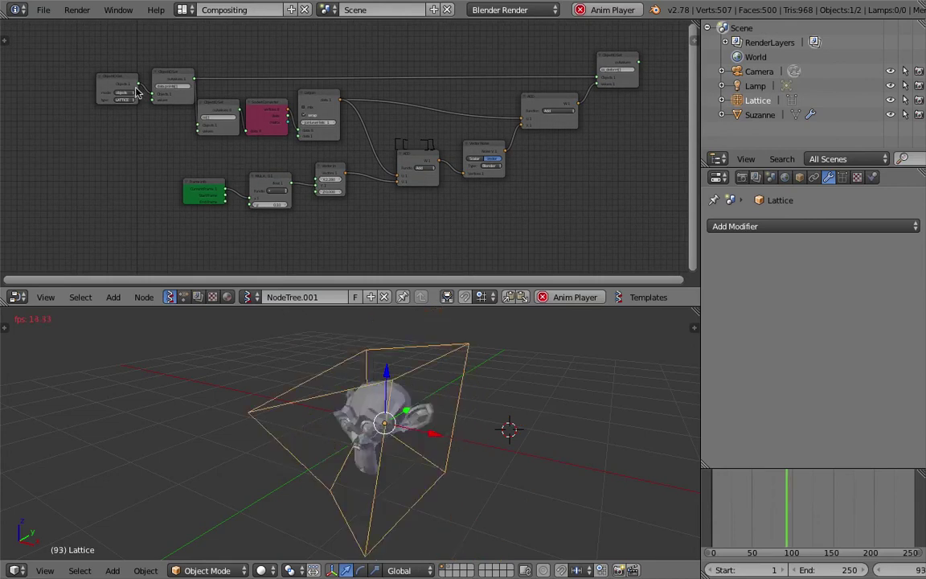
pyautogui.scroll(2, 326, 127)
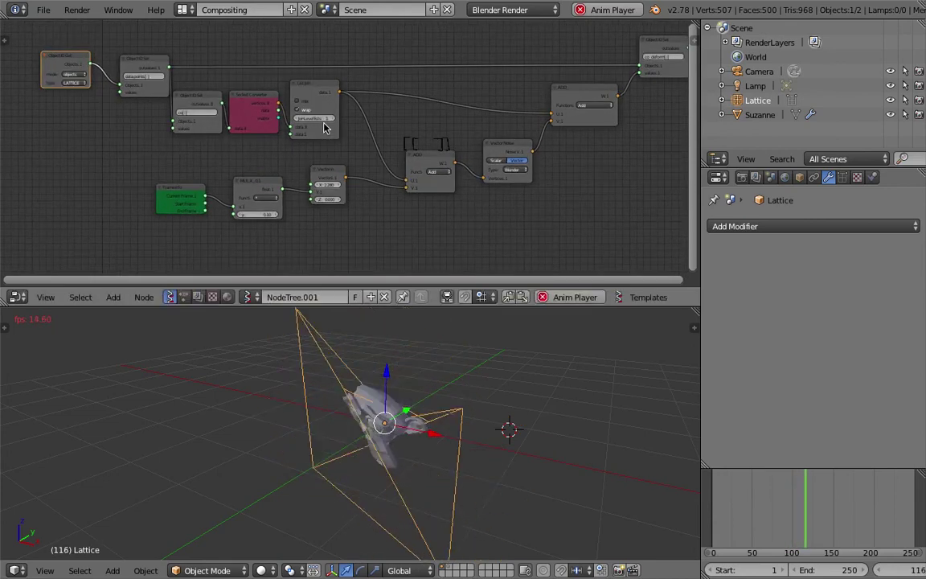
# - Tighten the spacing of the Vector Noise, ADD and co_deform[:] nodes and stop the animation
pyautogui.moveTo(497, 153); pyautogui.dragTo(483, 145)
pyautogui.moveTo(426, 161); pyautogui.dragTo(387, 147)
pyautogui.scroll(2, 575, 96)
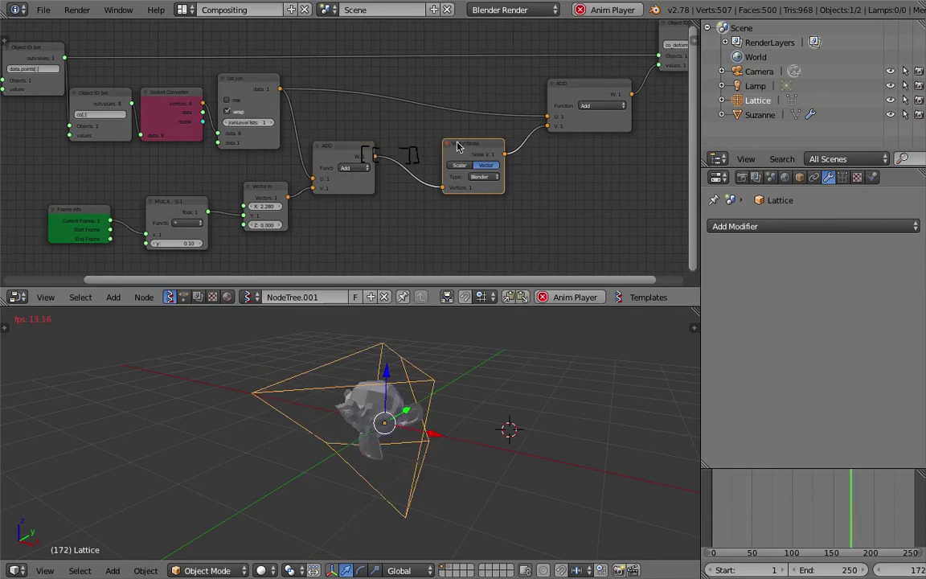
pyautogui.moveTo(576, 93); pyautogui.dragTo(540, 99)
pyautogui.moveTo(521, 100); pyautogui.dragTo(424, 132, button='middle')
pyautogui.moveTo(581, 67); pyautogui.dragTo(530, 74)
pyautogui.hotkey('alt', 'a')
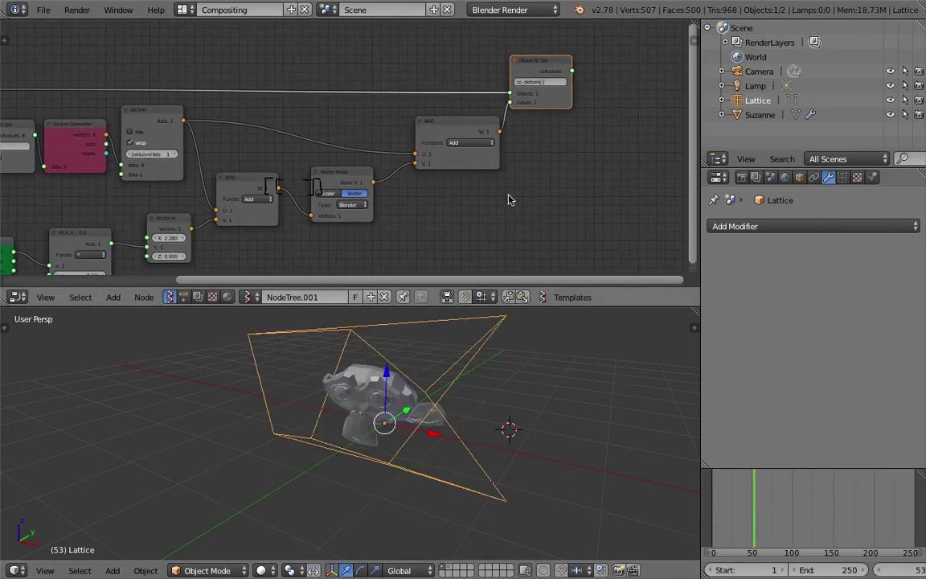
# - Maximize the node editor and spread out the nodes between List Join and the co_deform[:] node
pyautogui.hotkey('ctrl', 'Up')
pyautogui.scroll(4, 533, 166)
pyautogui.moveTo(533, 166); pyautogui.dragTo(487, 157, button='middle')
pyautogui.moveTo(592, 232); pyautogui.dragTo(553, 212)
pyautogui.click(748, 116)
pyautogui.moveTo(748, 113); pyautogui.dragTo(789, 135)
pyautogui.moveTo(529, 251); pyautogui.dragTo(578, 225, button='middle')
pyautogui.moveTo(469, 292); pyautogui.dragTo(467, 281)
pyautogui.moveTo(399, 277); pyautogui.dragTo(522, 251, button='middle')
pyautogui.scroll(-1, 498, 264)
pyautogui.scroll(-1, 438, 242)
pyautogui.click(283, 180)
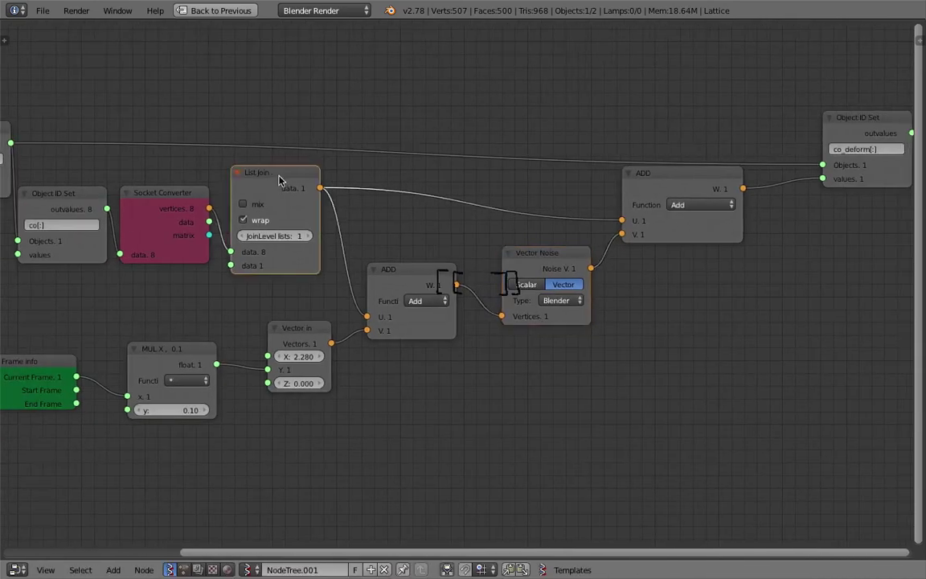
# - Reposition the Object ID Get, data.points[:] and co[:] nodes so the start of the chain is clearly laid out
pyautogui.moveTo(283, 180); pyautogui.dragTo(381, 193, button='middle')
pyautogui.moveTo(149, 173); pyautogui.dragTo(268, 143, button='middle')
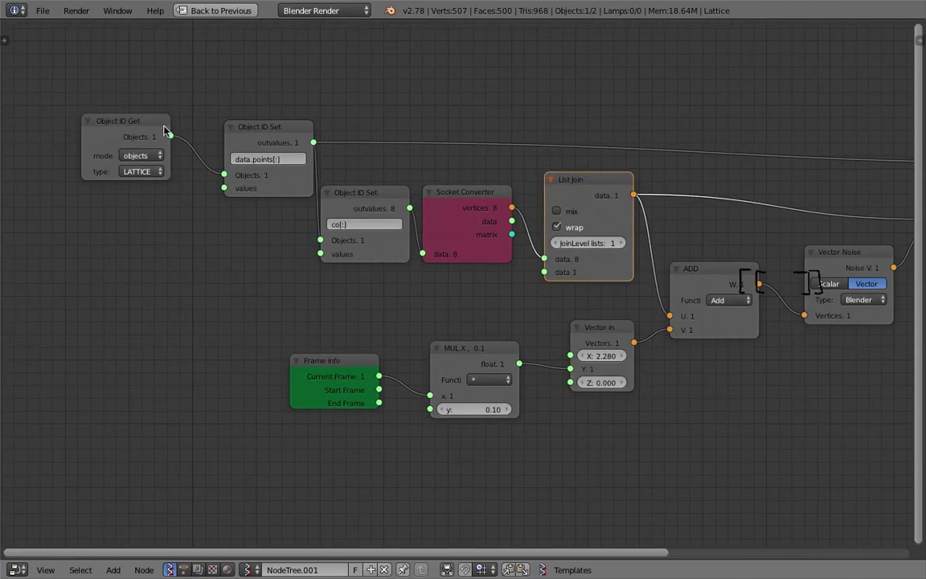
pyautogui.moveTo(164, 126); pyautogui.dragTo(153, 128)
pyautogui.moveTo(208, 124); pyautogui.dragTo(222, 127, button='middle')
pyautogui.moveTo(268, 138); pyautogui.dragTo(240, 124)
pyautogui.moveTo(355, 147); pyautogui.dragTo(286, 135, button='middle')
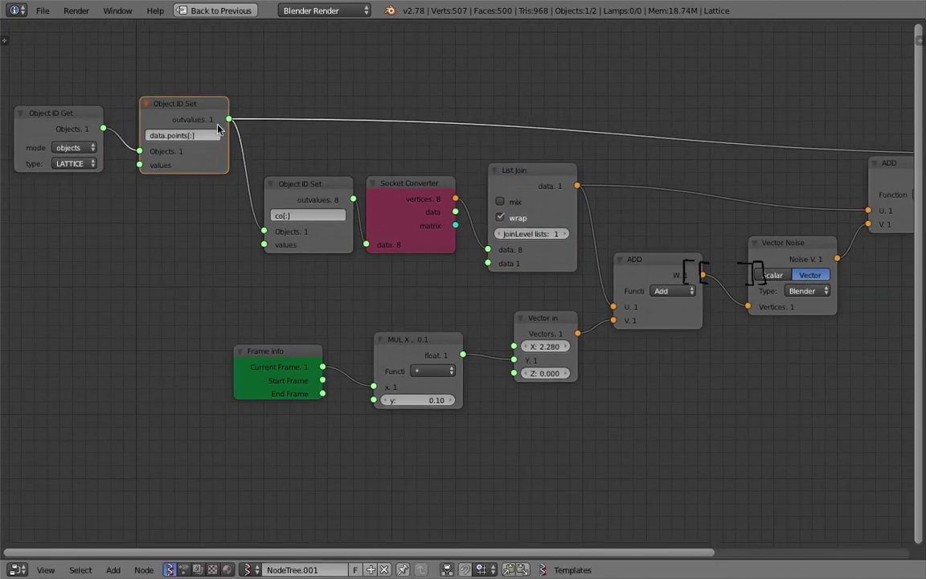
pyautogui.moveTo(281, 189); pyautogui.dragTo(259, 183, button='middle')
pyautogui.moveTo(278, 180); pyautogui.dragTo(255, 165)
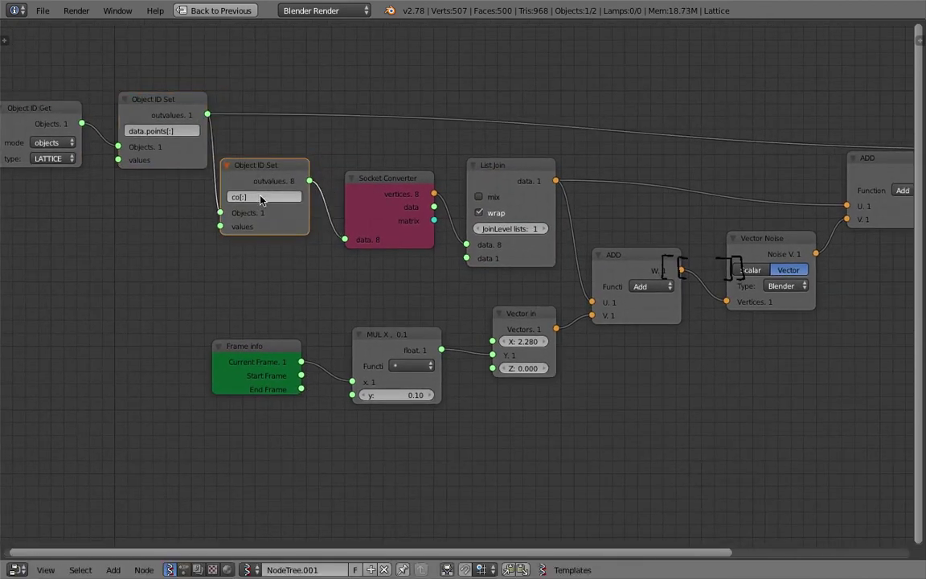
pyautogui.moveTo(241, 206); pyautogui.dragTo(131, 188, button='middle')
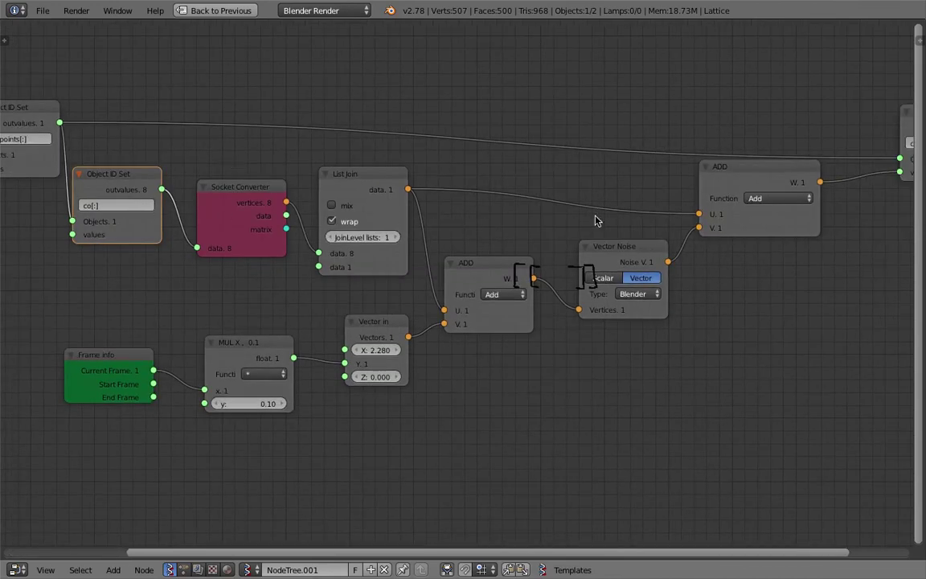
# - Adjust the positions of the final ADD and co_deform[:] nodes and restore the multi-editor layout
pyautogui.moveTo(709, 202); pyautogui.dragTo(717, 207)
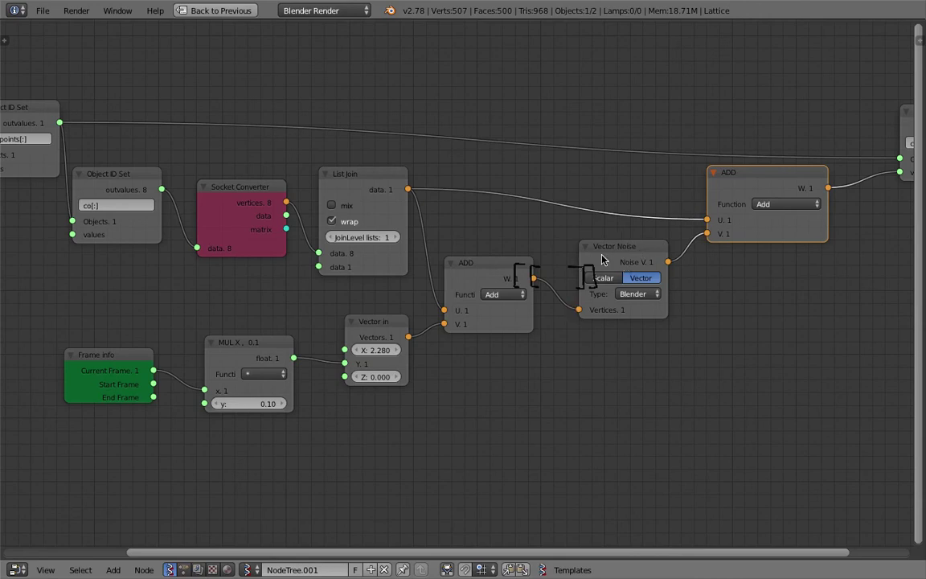
pyautogui.moveTo(601, 260); pyautogui.dragTo(441, 276, button='middle')
pyautogui.moveTo(795, 184); pyautogui.dragTo(809, 133)
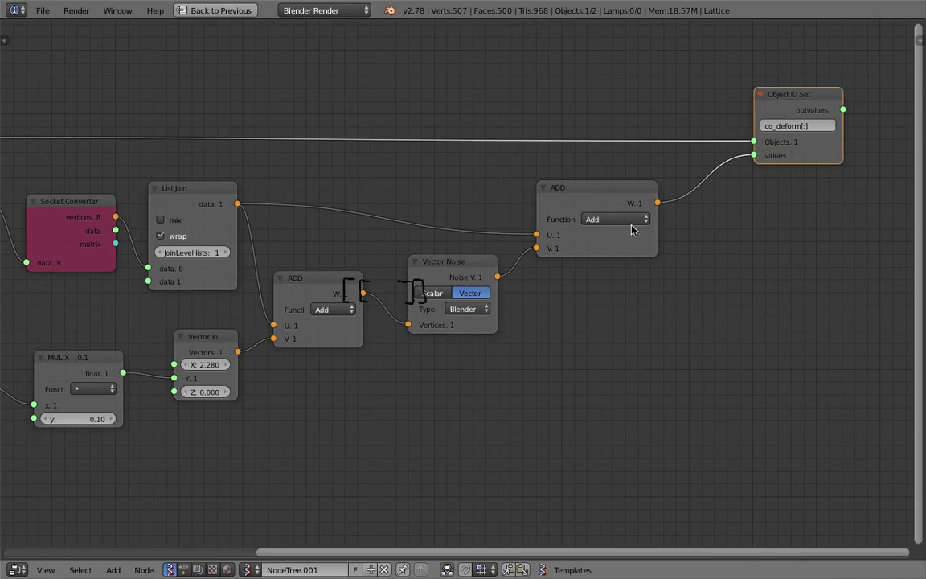
pyautogui.scroll(-2, 632, 229)
pyautogui.click(218, 10)
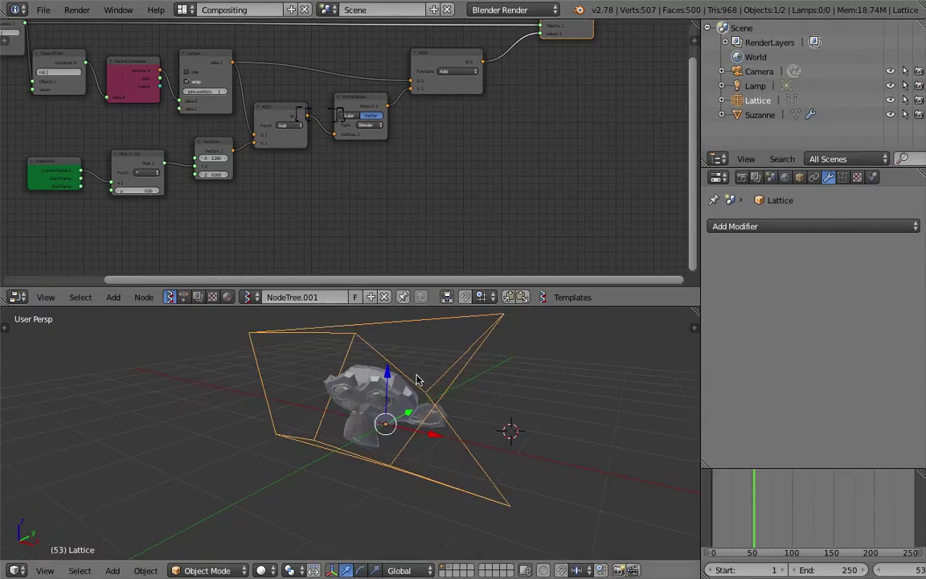
# - Insert a Vector Math node between Vector Noise and the final ADD node and set its function to Multiply Scalar
pyautogui.moveTo(262, 219); pyautogui.dragTo(362, 207, button='middle')
pyautogui.moveTo(516, 131); pyautogui.dragTo(275, 221, button='middle')
pyautogui.scroll(3, 275, 221)
pyautogui.scroll(2, 293, 201)
pyautogui.moveTo(193, 165); pyautogui.dragTo(217, 175, button='middle')
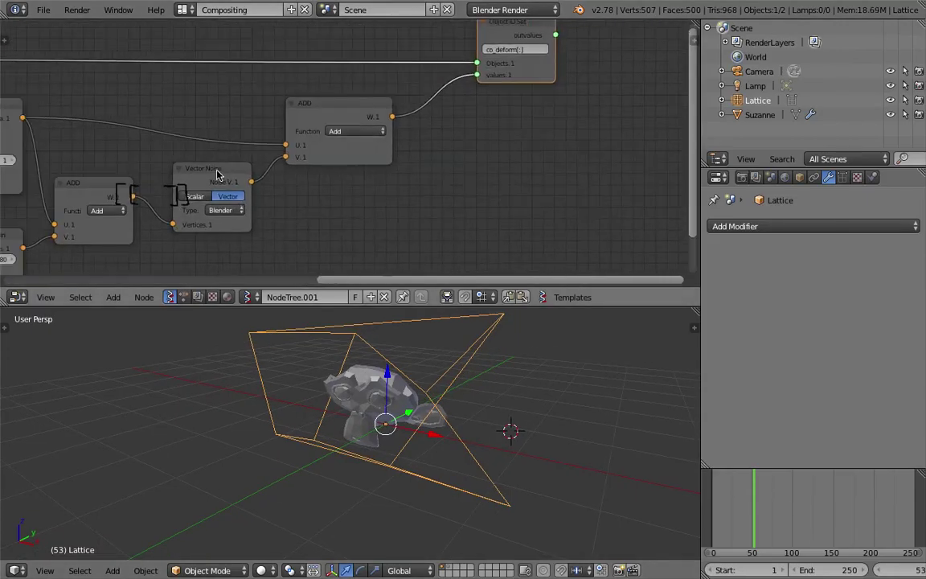
pyautogui.press('space')
pyautogui.write('vec')
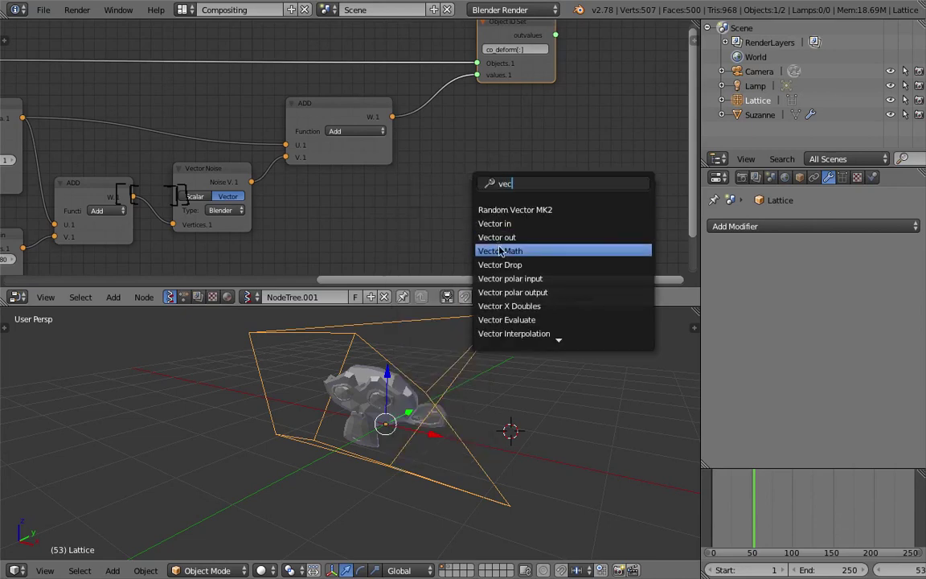
pyautogui.click(500, 251)
pyautogui.click(298, 166)
pyautogui.click(344, 194)
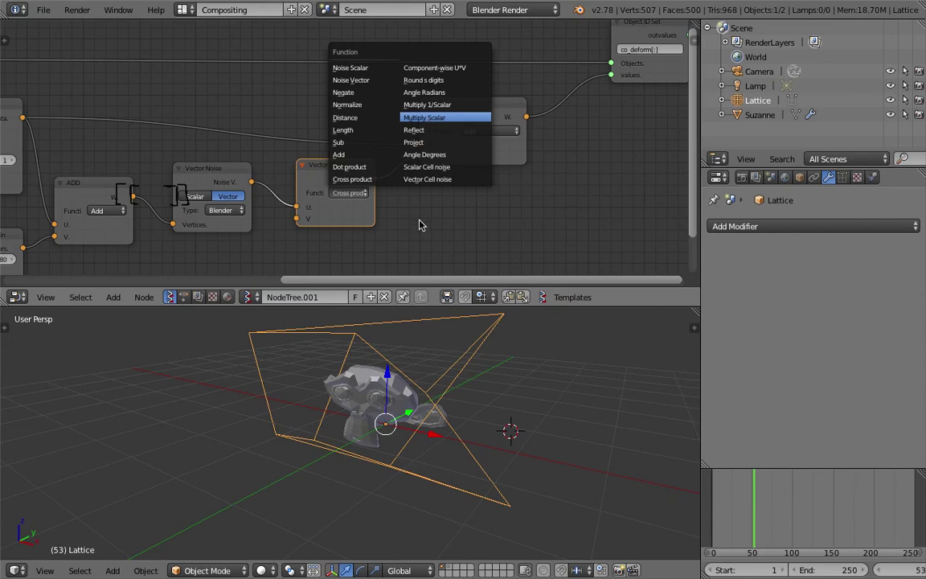
pyautogui.click(424, 117)
# - Add a Float node set to 0.2 and connect it to the Multiply Scalar node's S input
pyautogui.moveTo(429, 211); pyautogui.dragTo(434, 196, button='middle')
pyautogui.press('space')
pyautogui.write('float')
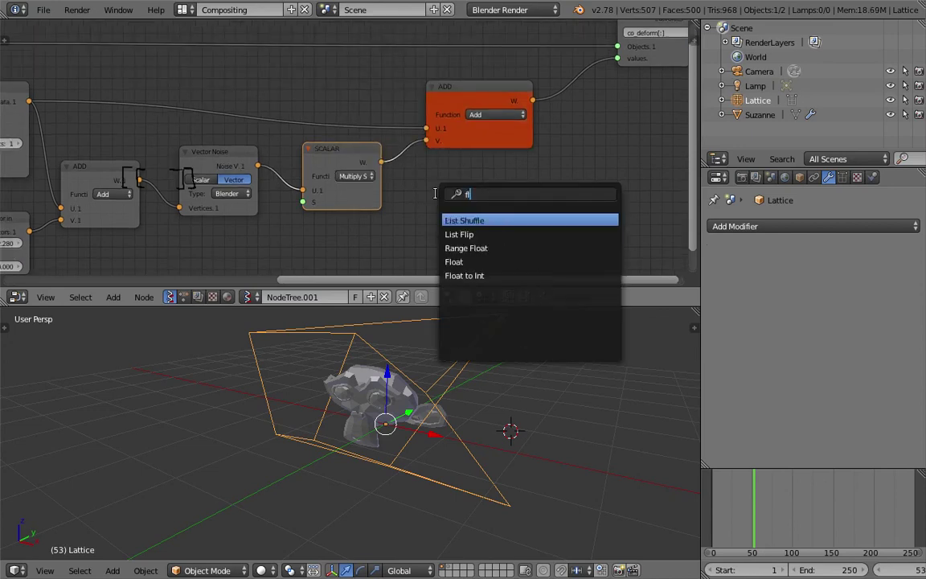
pyautogui.press('Return')
pyautogui.click(230, 243)
pyautogui.moveTo(249, 255); pyautogui.dragTo(302, 202)
pyautogui.moveTo(269, 252); pyautogui.dragTo(354, 226, button='middle')
pyautogui.click(311, 239)
pyautogui.write('0.2')
pyautogui.press('Return')
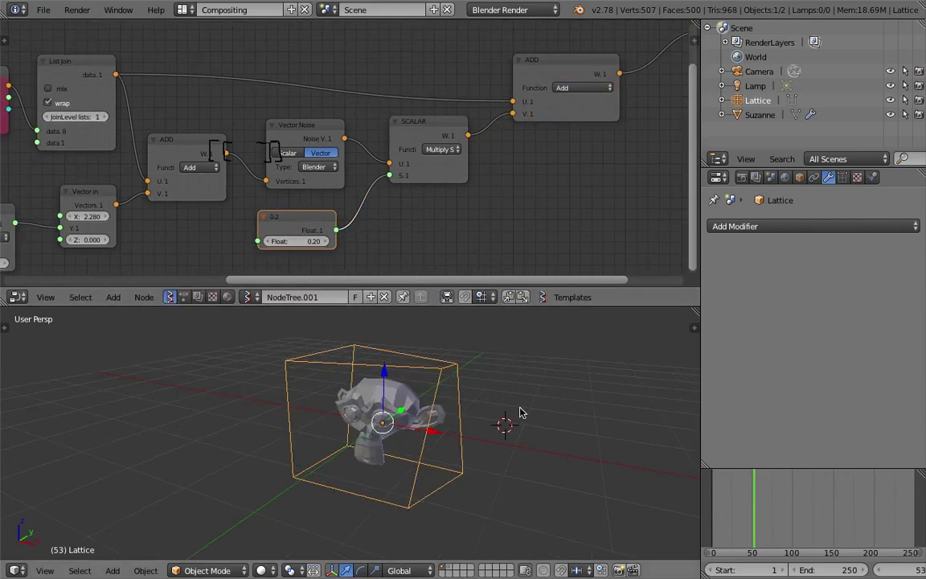
# - Play the animation and raise the Float multiplier to 0.47
pyautogui.hotkey('alt', 'a')
pyautogui.moveTo(516, 413); pyautogui.dragTo(408, 426, button='middle')
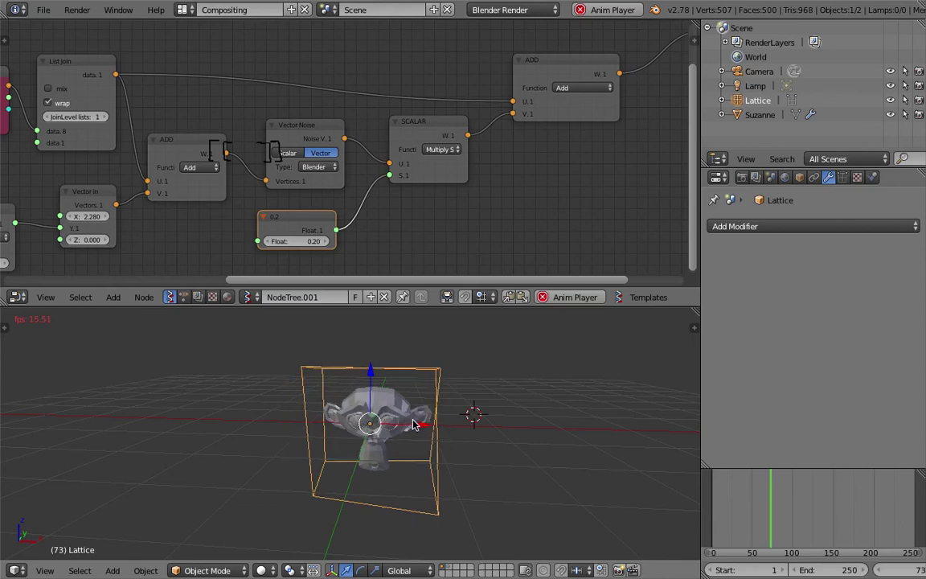
pyautogui.moveTo(304, 241)
pyautogui.mouseDown()
pyautogui.moveTo(345, 242)
pyautogui.moveTo(308, 241)
pyautogui.mouseUp()
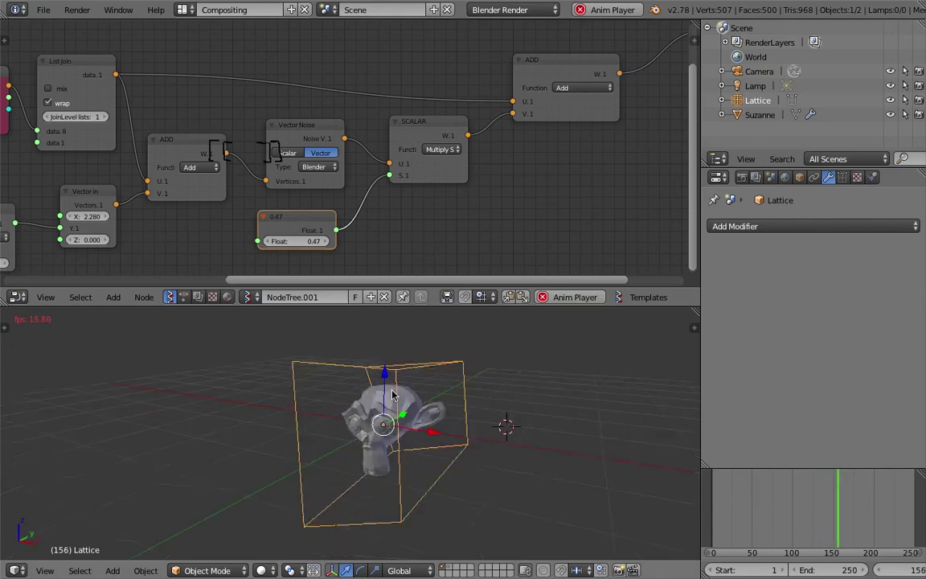
# - Set the lattice's U, V and W resolution to 5 each
pyautogui.click(842, 177)
pyautogui.click(773, 269)
pyautogui.write('5')
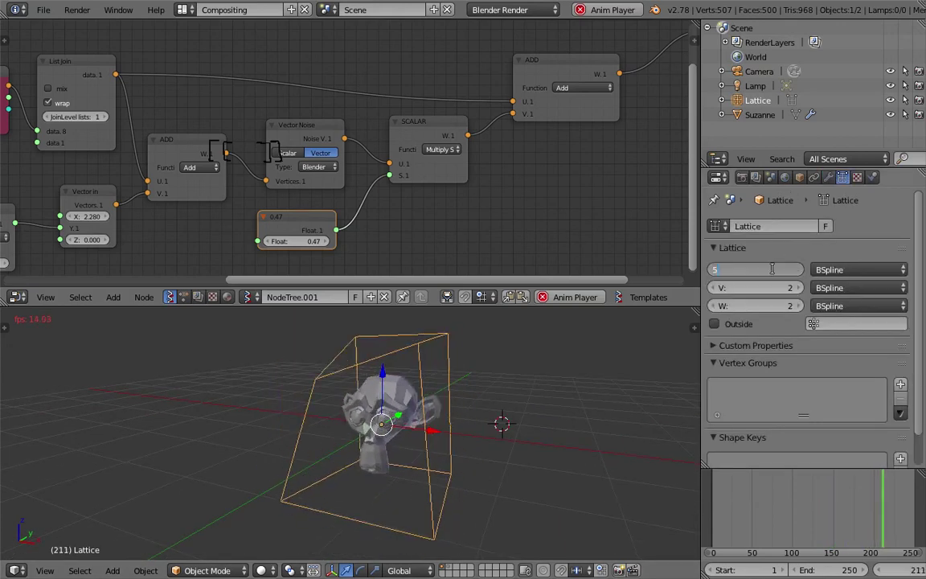
pyautogui.press('Tab')
pyautogui.write('5')
pyautogui.press('Tab')
pyautogui.write('5')
pyautogui.press('Tab')
pyautogui.press('Escape')
pyautogui.moveTo(543, 386); pyautogui.dragTo(522, 386, button='middle')
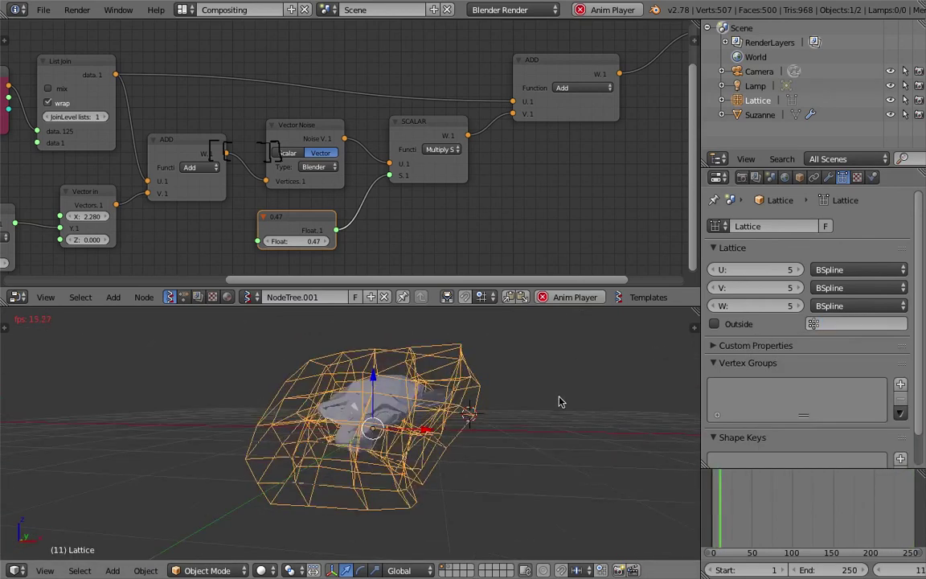
# - Try a Float multiplier of 1.00, and reduce it to 0.13
pyautogui.moveTo(307, 241); pyautogui.dragTo(409, 243)
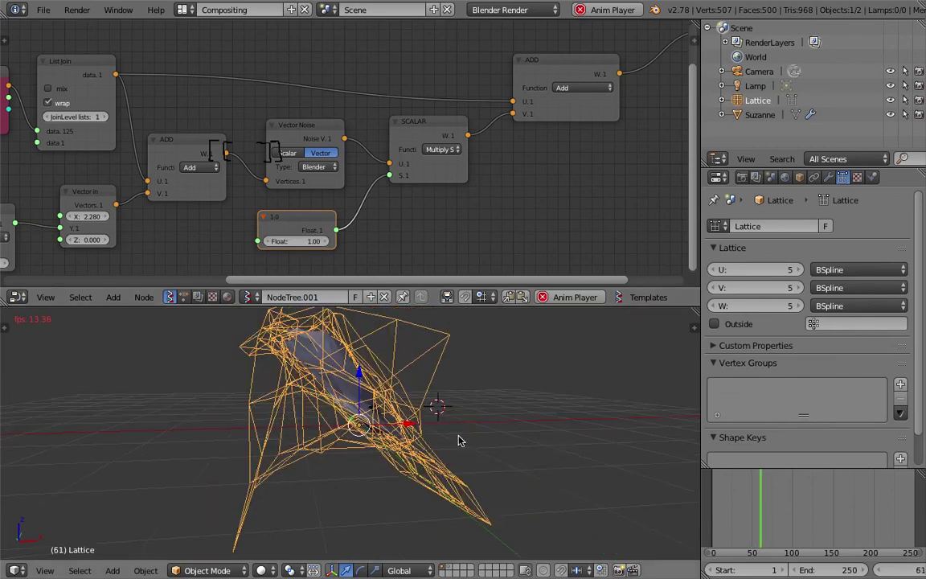
pyautogui.moveTo(306, 243); pyautogui.dragTo(262, 242)
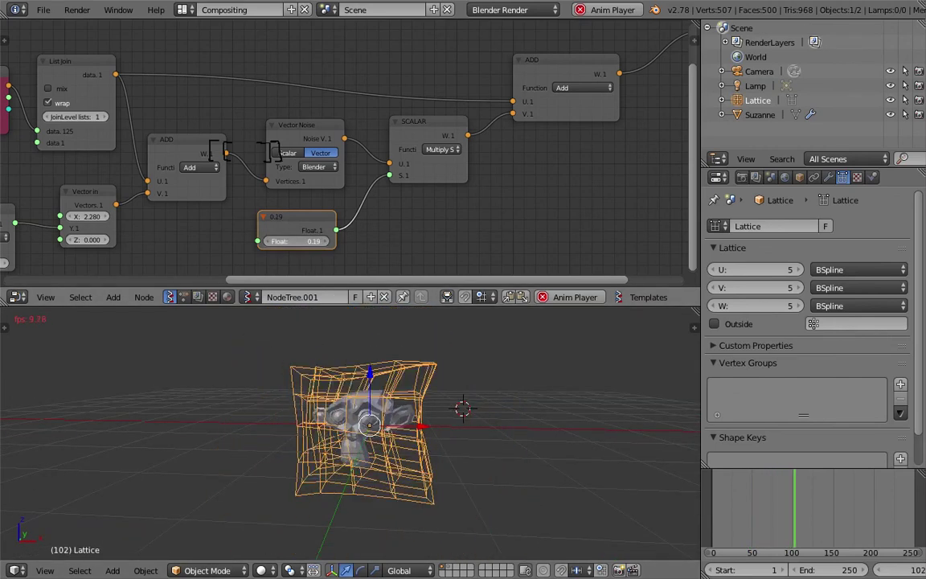
# - Try a Voronoi noise type on the Vector Noise node, and switch it to Cellnoise
pyautogui.scroll(1, 310, 193)
pyautogui.click(310, 173)
pyautogui.click(319, 189)
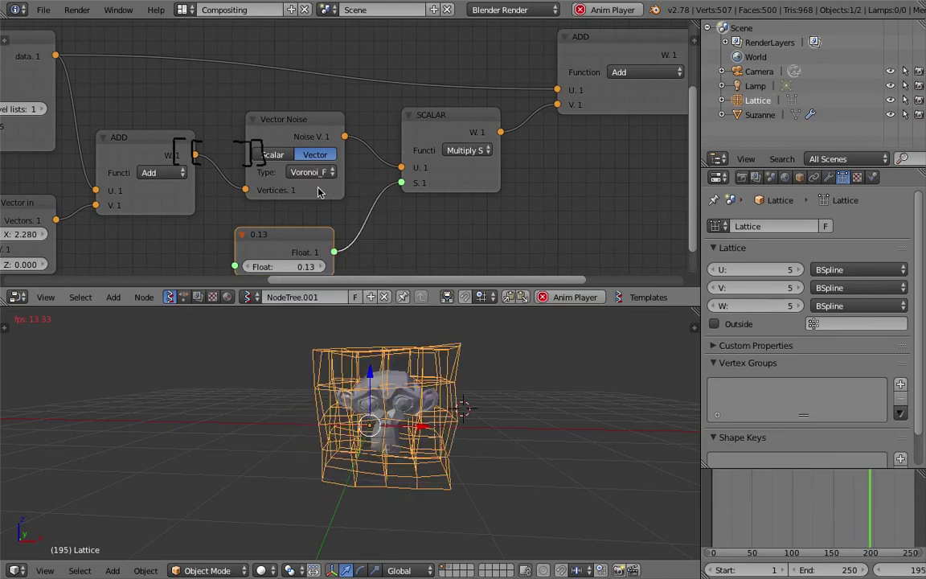
pyautogui.click(320, 173)
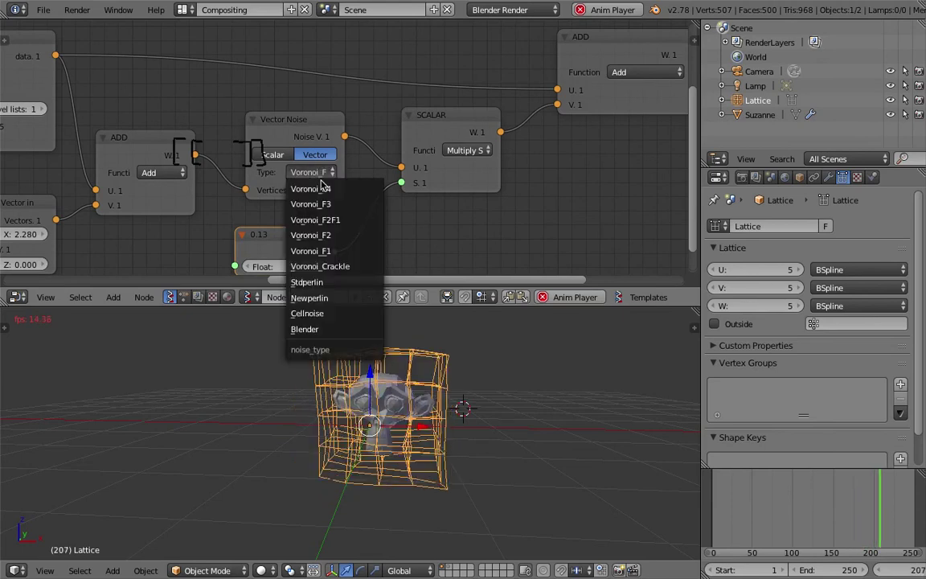
pyautogui.click(319, 313)
pyautogui.moveTo(394, 456); pyautogui.dragTo(393, 413, button='middle')
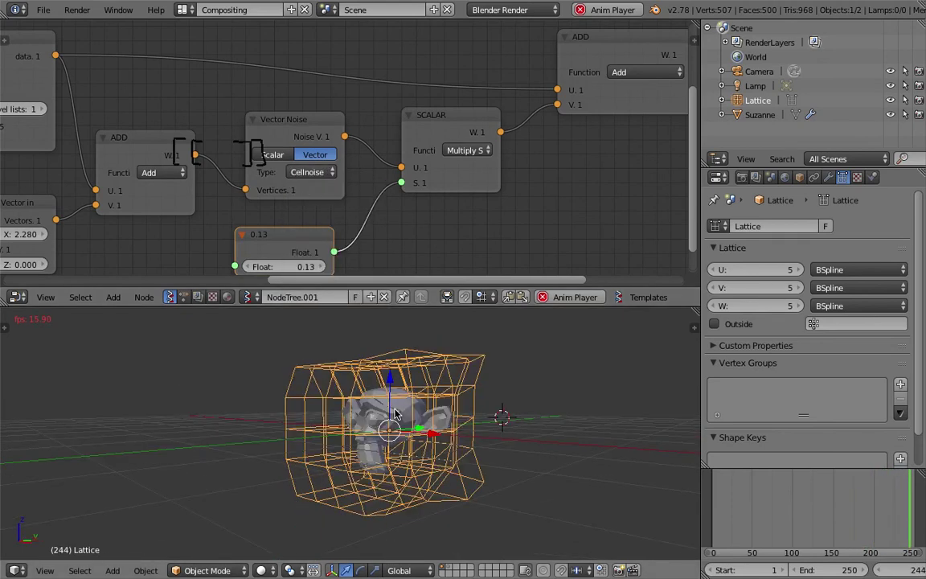
# - Move the lattice to the second layer, hiding its cage around Suzanne, and view her from the front
pyautogui.rightClick(400, 407)
pyautogui.rightClick(427, 382)
pyautogui.press('m')
pyautogui.press('2')
pyautogui.moveTo(385, 338); pyautogui.dragTo(448, 414, button='middle')
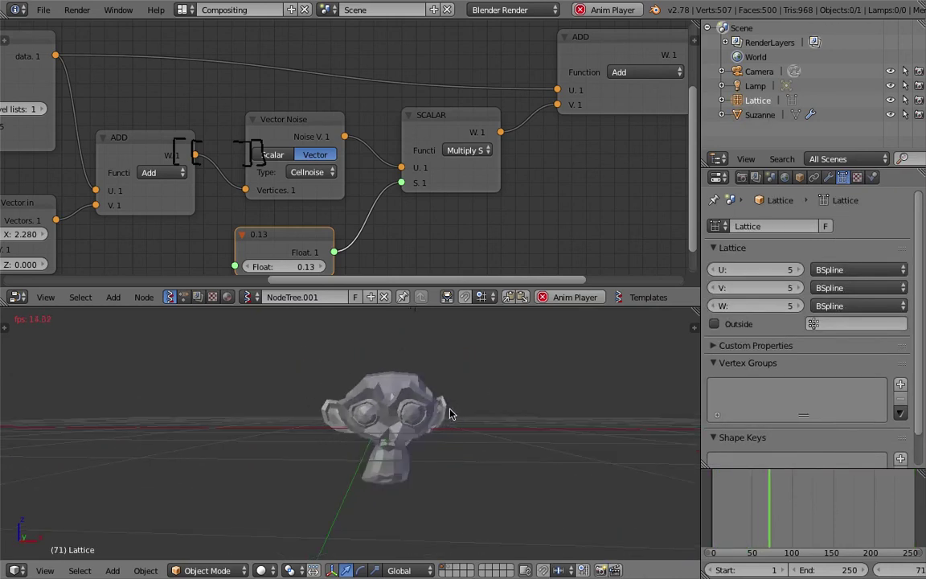
# - Set the Float multiplier to 0.34 and the Vector Noise type to Stdperlin
pyautogui.moveTo(367, 248); pyautogui.dragTo(367, 226, button='middle')
pyautogui.moveTo(311, 245)
pyautogui.mouseDown()
pyautogui.moveTo(358, 246)
pyautogui.moveTo(304, 254)
pyautogui.mouseUp()
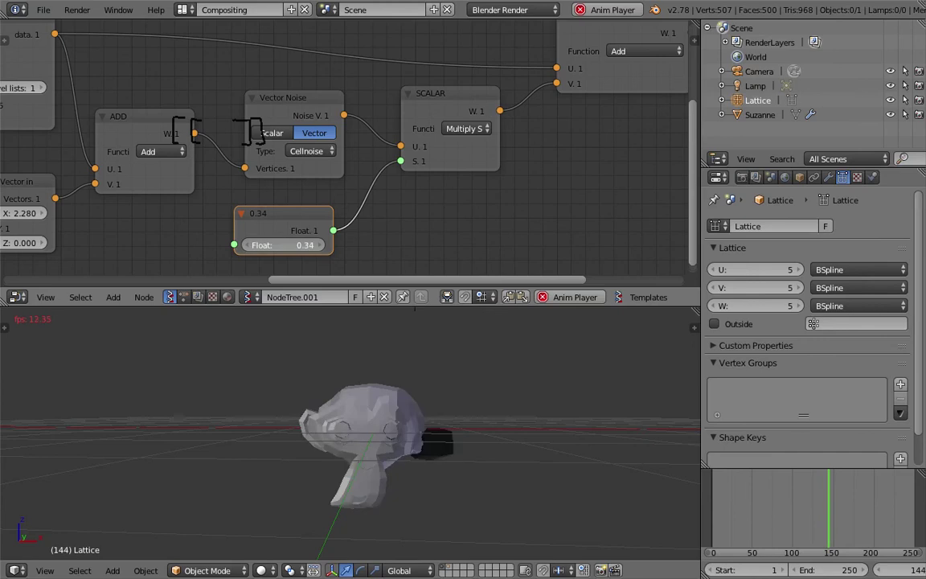
pyautogui.click(309, 151)
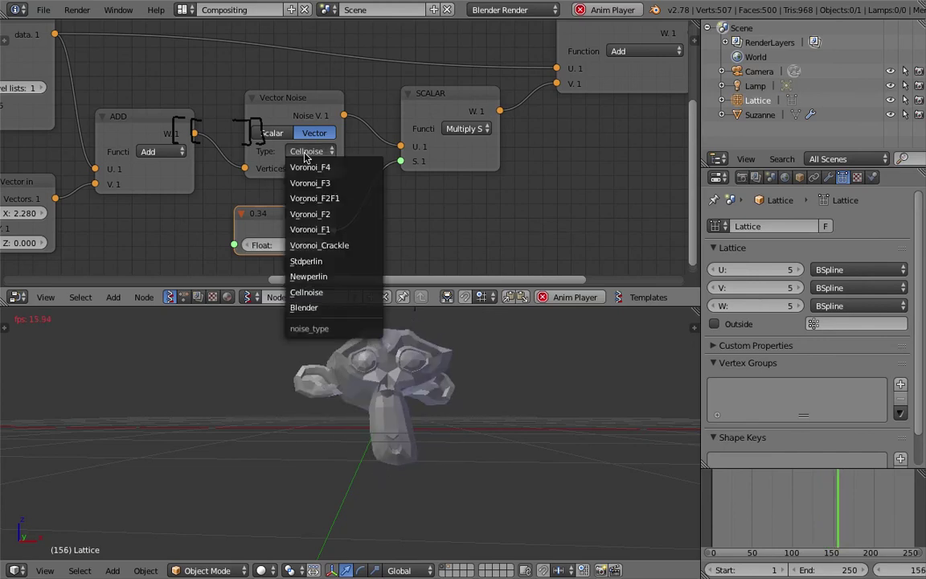
pyautogui.click(323, 262)
pyautogui.moveTo(514, 402); pyautogui.dragTo(393, 402, button='middle')
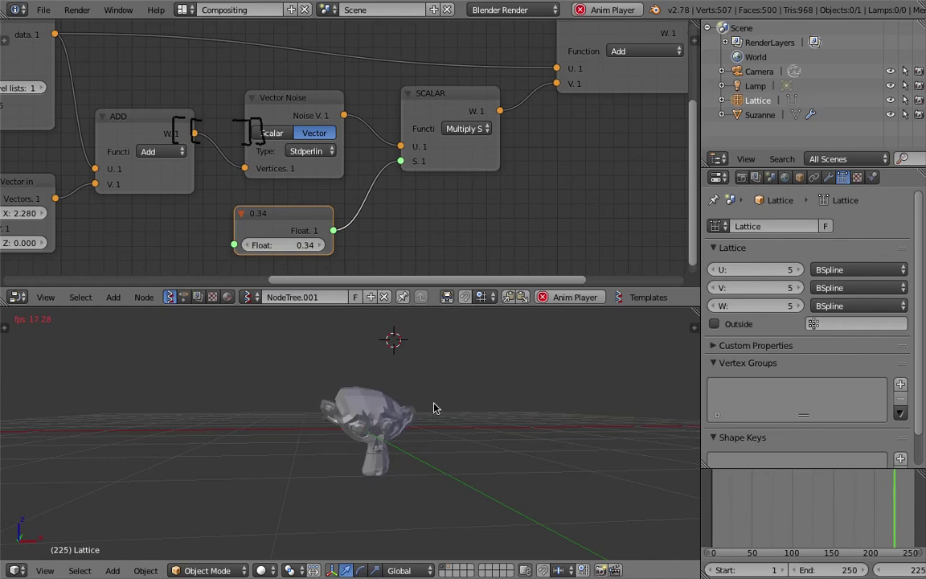
pyautogui.moveTo(514, 415); pyautogui.dragTo(482, 426, button='middle')
# - Stop the animation and show the modifier settings of Suzanne
pyautogui.hotkey('alt', 'a')
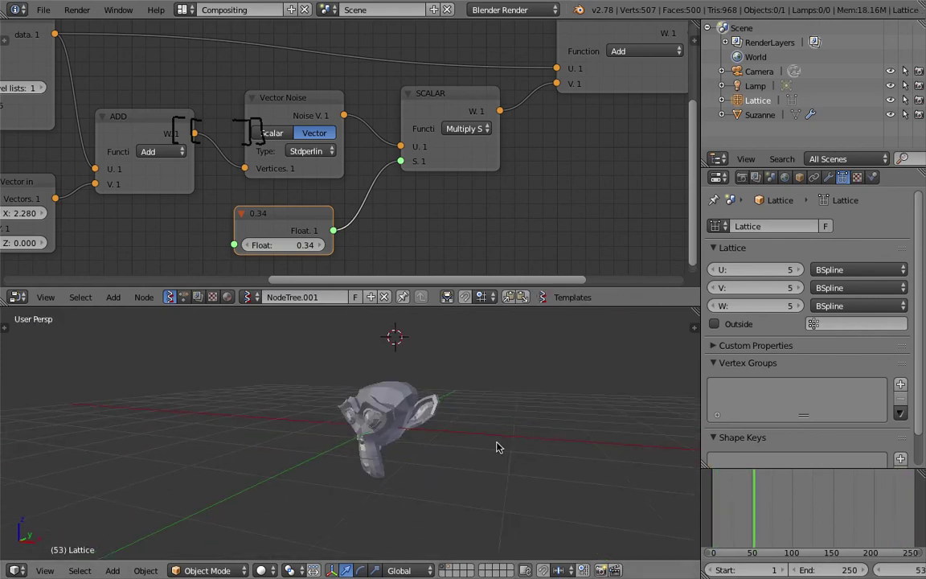
pyautogui.rightClick(426, 424)
pyautogui.click(832, 177)
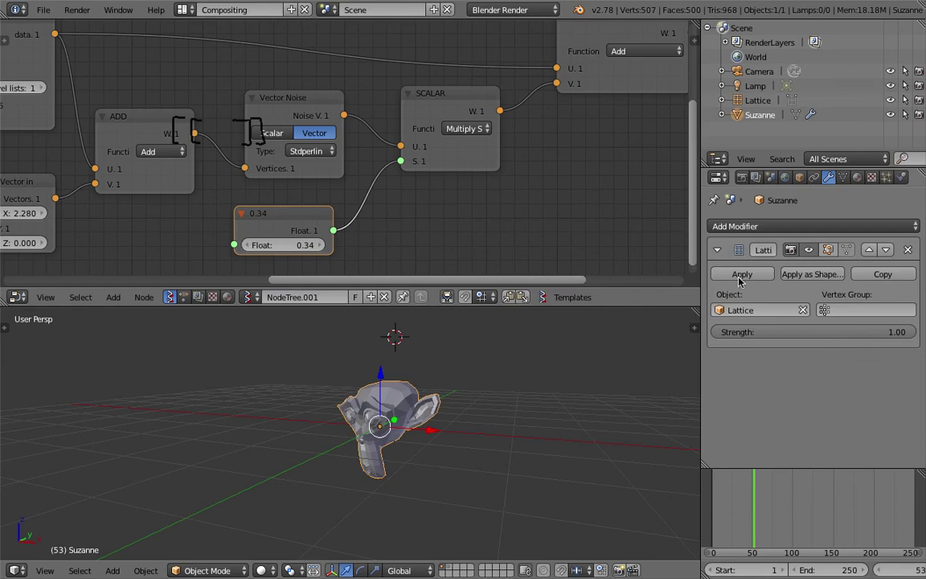
# - Shift the Socket Converter node slightly up, between the co[:] node and the List Join node
pyautogui.scroll(-4, 488, 195)
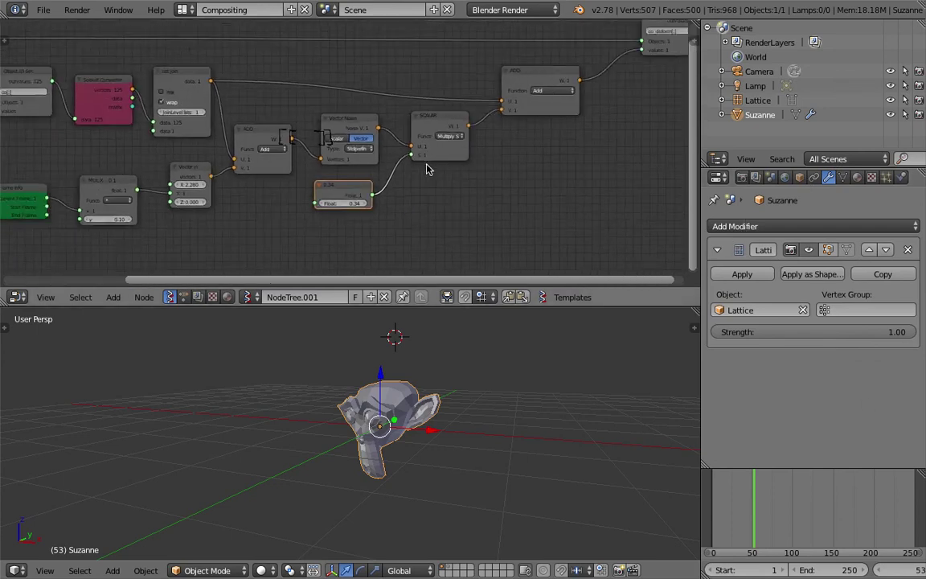
pyautogui.moveTo(268, 108); pyautogui.dragTo(346, 152, button='middle')
pyautogui.scroll(1, 345, 152)
pyautogui.moveTo(265, 117); pyautogui.dragTo(256, 106)
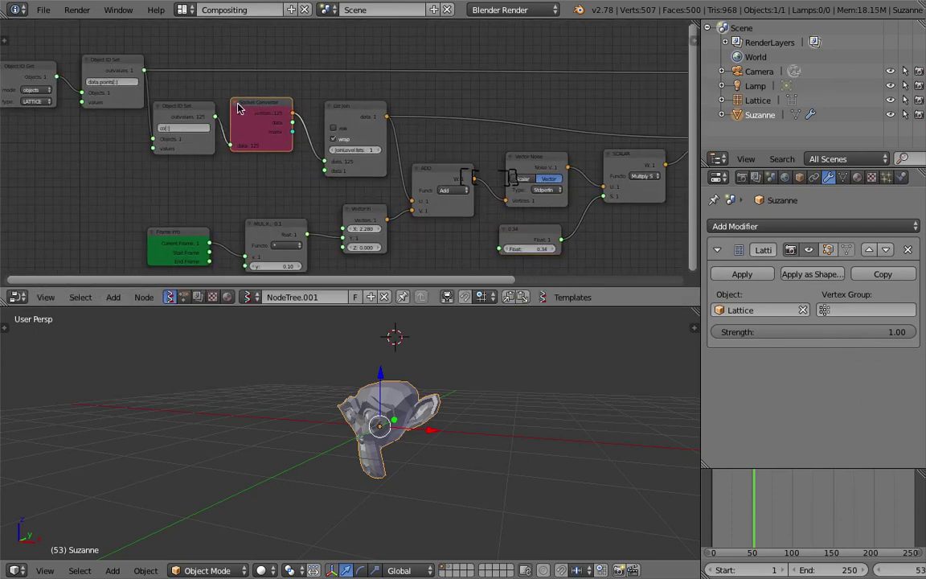
# - Save the scene as object_ID_basic_004.blend on the Desktop, and save over it once more
pyautogui.scroll(-1, 424, 126)
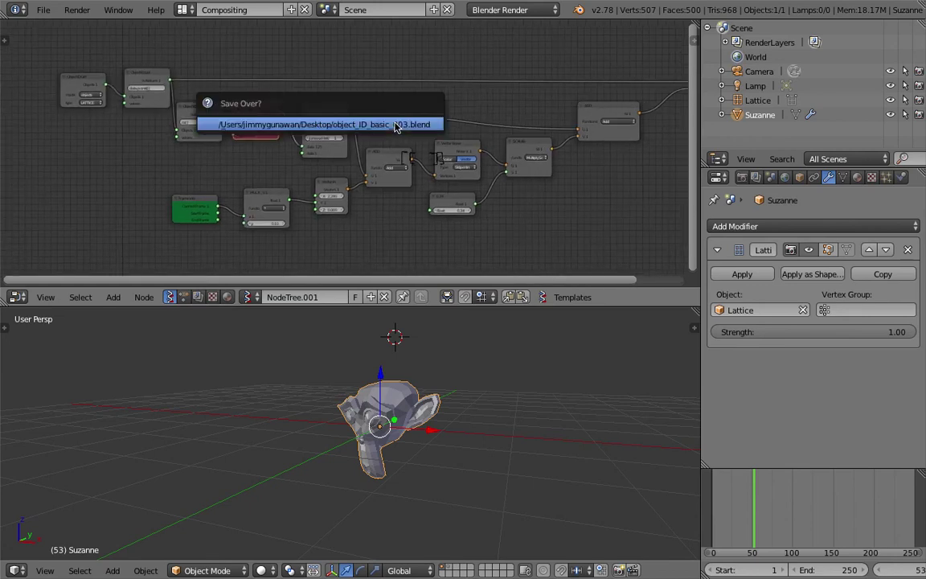
pyautogui.click(43, 10)
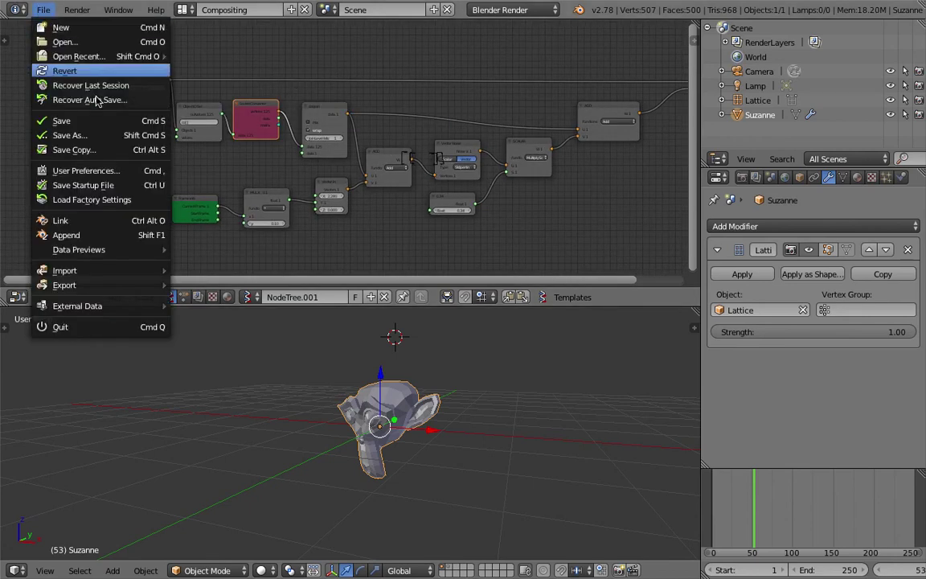
pyautogui.click(133, 129)
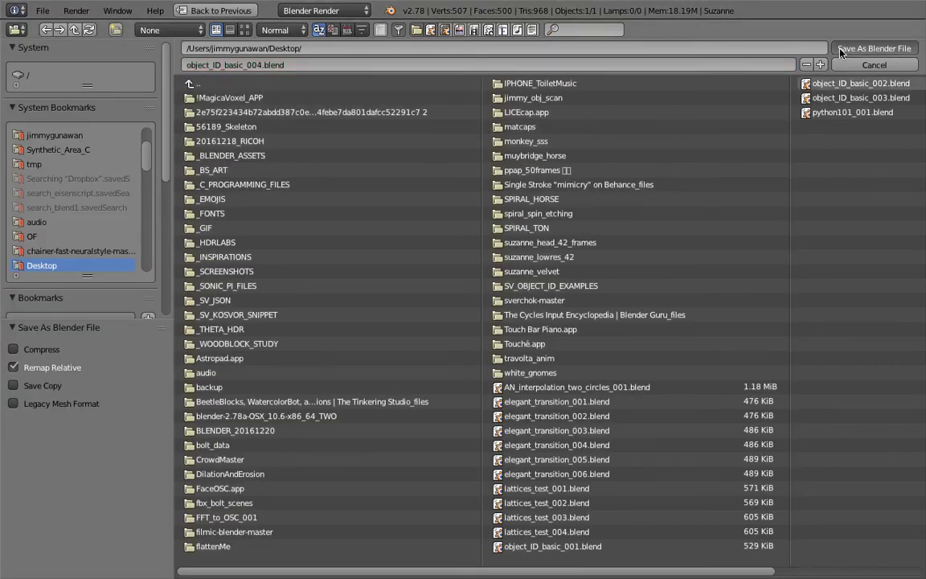
pyautogui.click(874, 49)
pyautogui.moveTo(436, 132); pyautogui.dragTo(400, 126, button='middle')
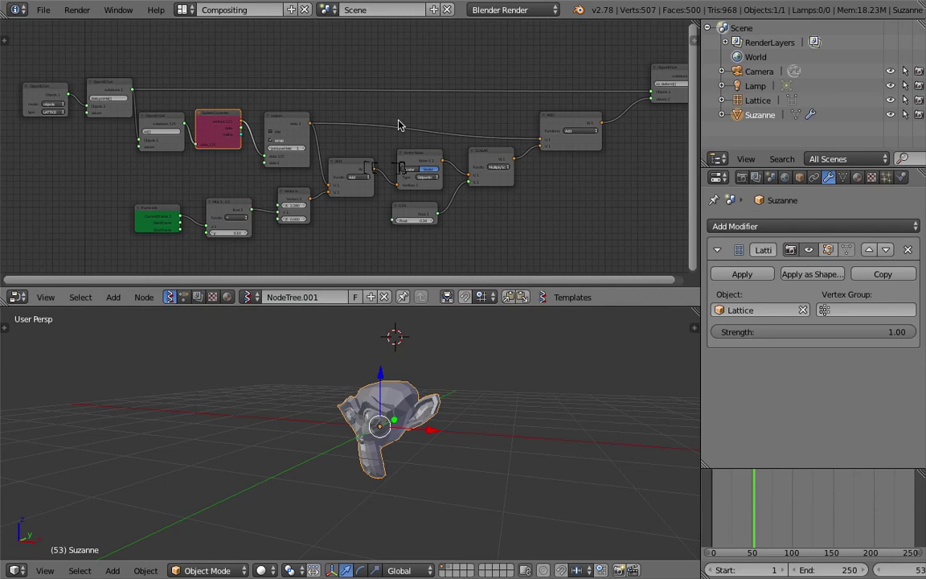
pyautogui.moveTo(348, 111)
pyautogui.mouseDown(button='middle')
pyautogui.moveTo(405, 113)
pyautogui.moveTo(351, 121)
pyautogui.mouseUp(button='middle')
pyautogui.hotkey('ctrl', 's')
pyautogui.click(268, 227)
# - Switch to the Animation Nodes tree and add an Object Attribute Output node
pyautogui.moveTo(428, 209); pyautogui.dragTo(233, 209, button='middle')
pyautogui.scroll(4, 452, 142)
pyautogui.moveTo(241, 132); pyautogui.dragTo(479, 120, button='middle')
pyautogui.click(183, 296)
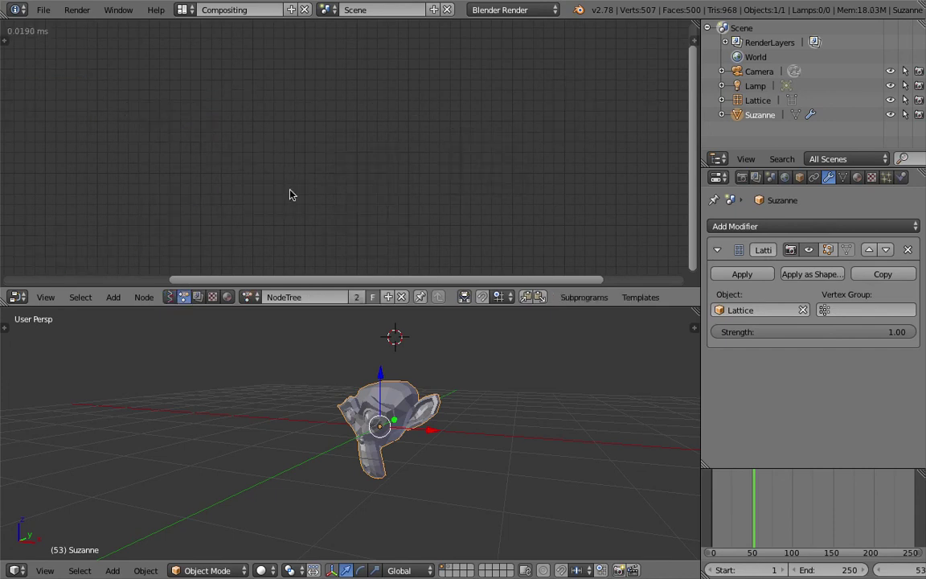
pyautogui.press('space')
pyautogui.press('Escape')
pyautogui.press('space')
pyautogui.write('object a')
pyautogui.press('Down')
pyautogui.press('Return')
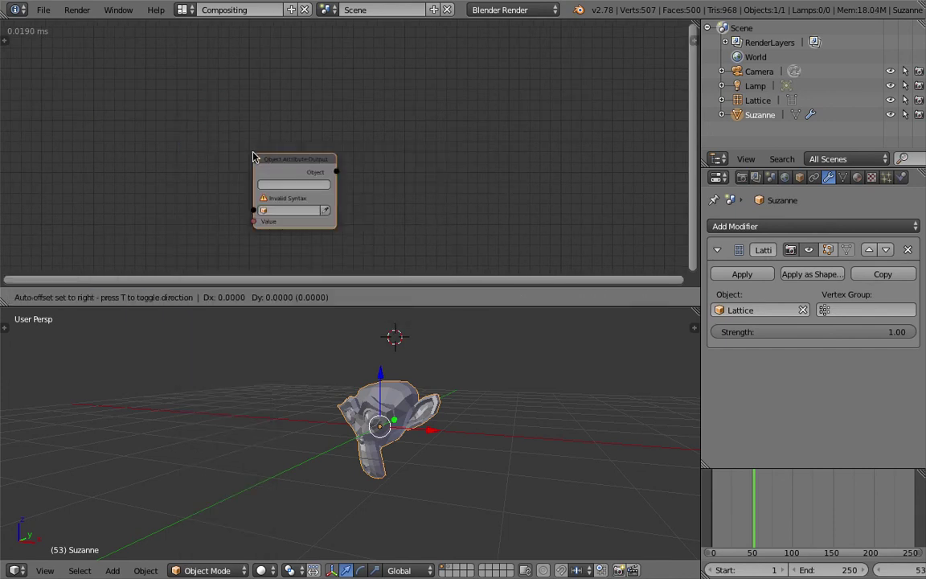
pyautogui.click(253, 156)
# - Search the Animation Nodes list for "objects" and "scr" nodes, without adding any
pyautogui.scroll(4, 266, 160)
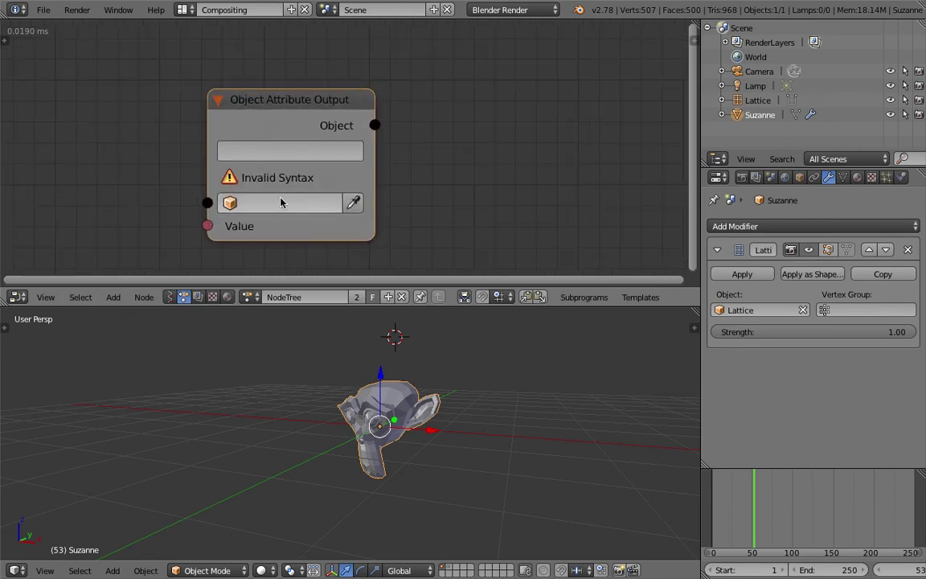
pyautogui.scroll(-1, 261, 198)
pyautogui.moveTo(260, 199); pyautogui.dragTo(426, 181, button='middle')
pyautogui.hotkey('ctrl', 'a')
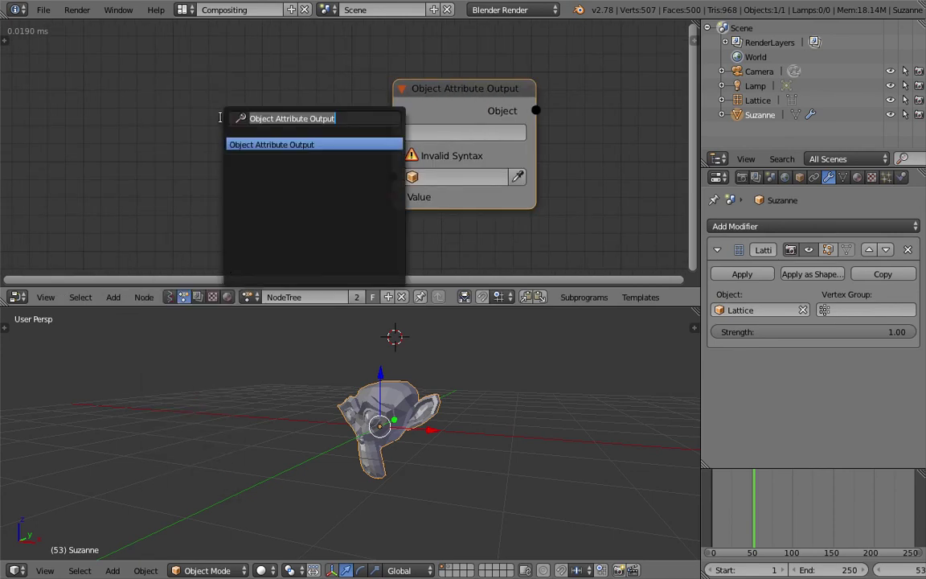
pyautogui.write('objects')
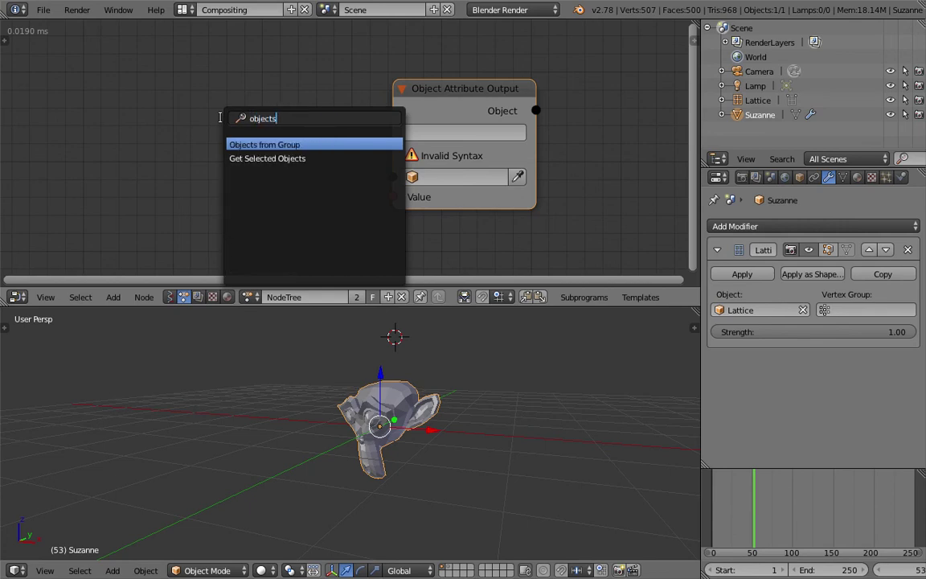
pyautogui.write(' iscr')
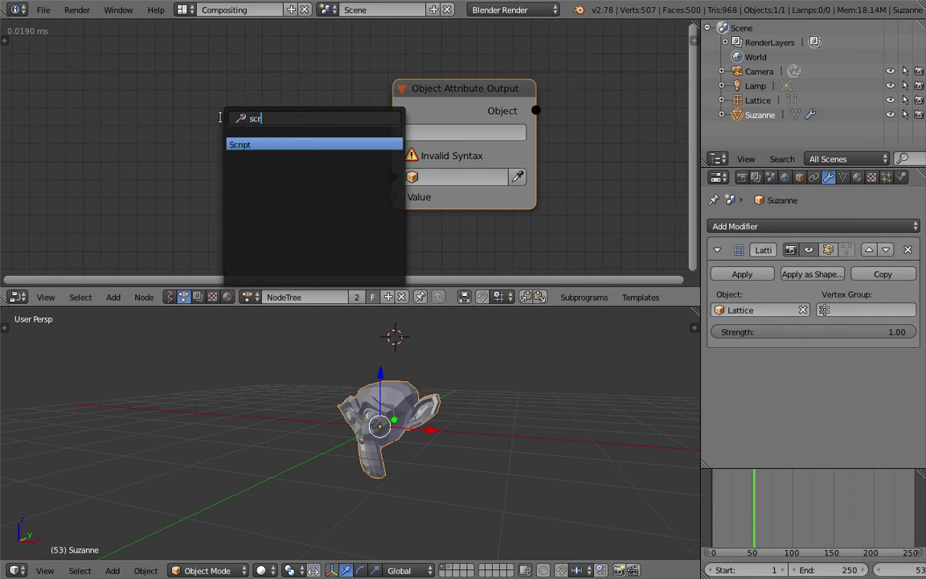
pyautogui.press('Escape')
# - Return to the Sverchok lattice node tree and rename it LatticeModify
pyautogui.click(170, 298)
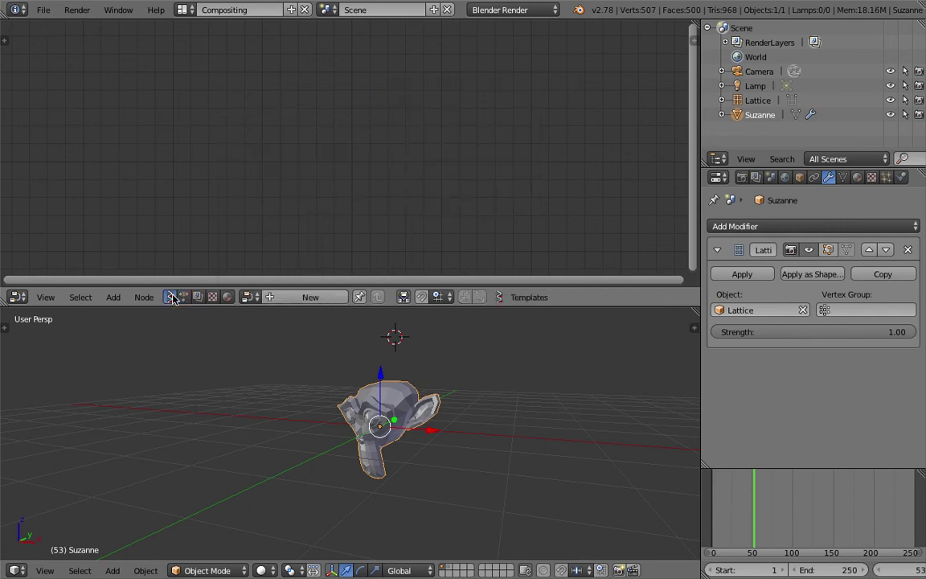
pyautogui.click(250, 297)
pyautogui.click(268, 319)
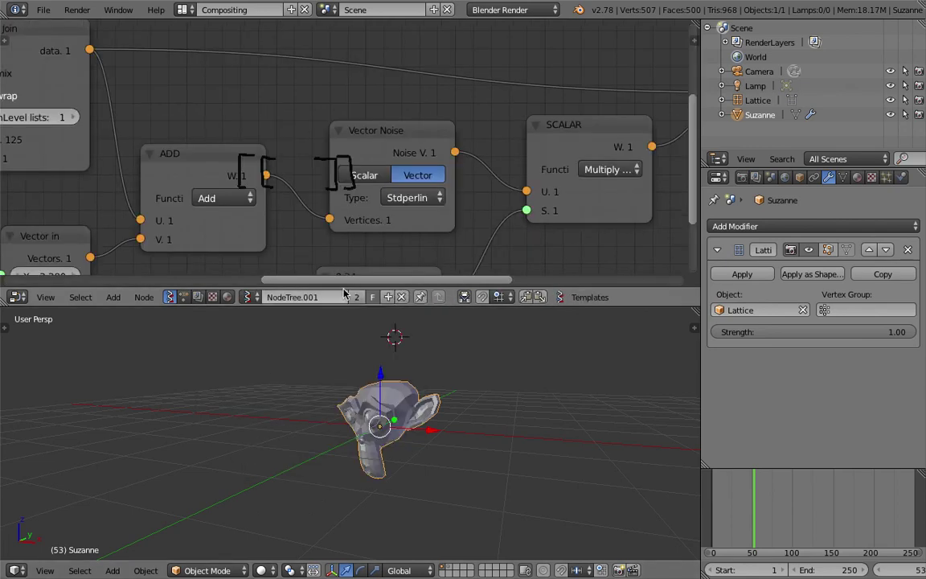
pyautogui.doubleClick(326, 297)
pyautogui.write('Lattice')
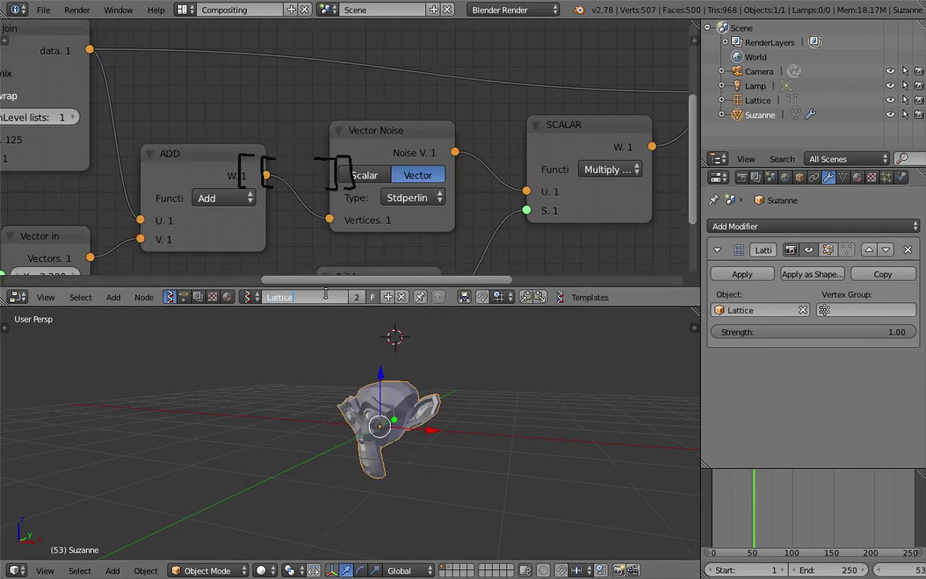
pyautogui.write('Modify')
pyautogui.press('Return')
# - Frame the lattice node tree and the deformed Suzanne, and save over the file
pyautogui.scroll(-4, 423, 135)
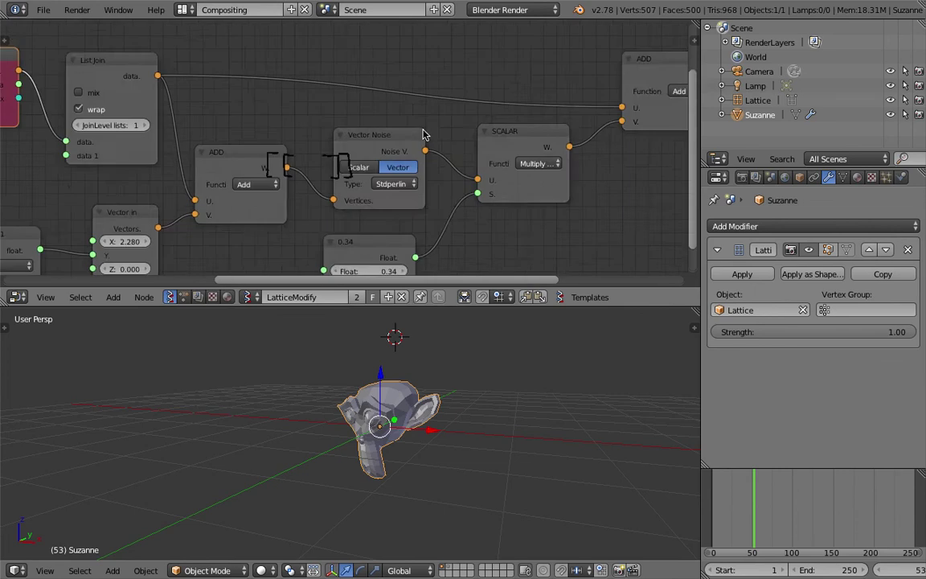
pyautogui.moveTo(438, 88); pyautogui.dragTo(514, 63, button='middle')
pyautogui.scroll(-1, 450, 138)
pyautogui.moveTo(481, 383); pyautogui.dragTo(537, 359, button='middle')
pyautogui.scroll(2, 498, 385)
pyautogui.hotkey('ctrl', 's')
pyautogui.click(493, 388)
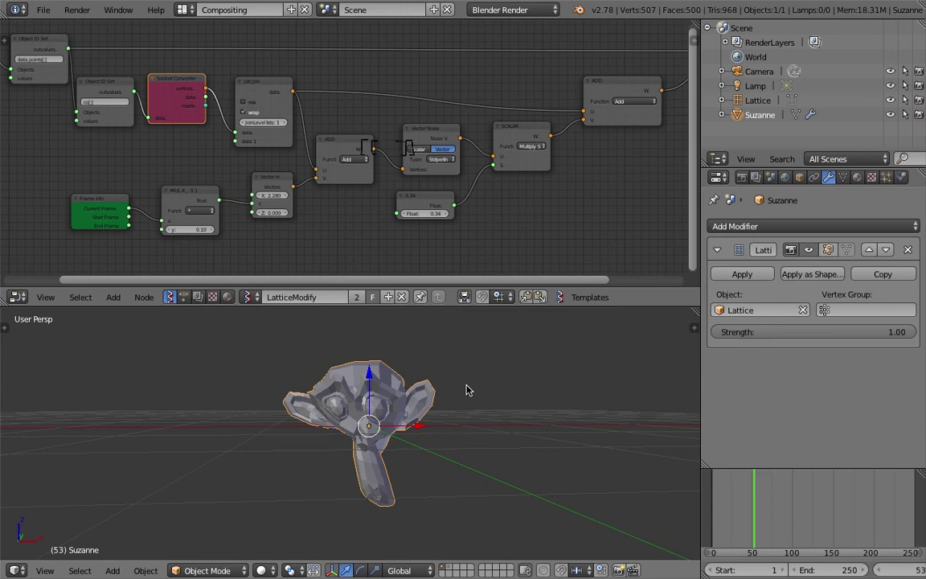
# - Maximize the node editor and delete the grease pencil layer holding the drawn brackets
pyautogui.moveTo(394, 167); pyautogui.dragTo(340, 97, button='middle')
pyautogui.hotkey('shift', 'space')
pyautogui.scroll(1, 339, 97)
pyautogui.moveTo(396, 297); pyautogui.dragTo(354, 297, button='middle')
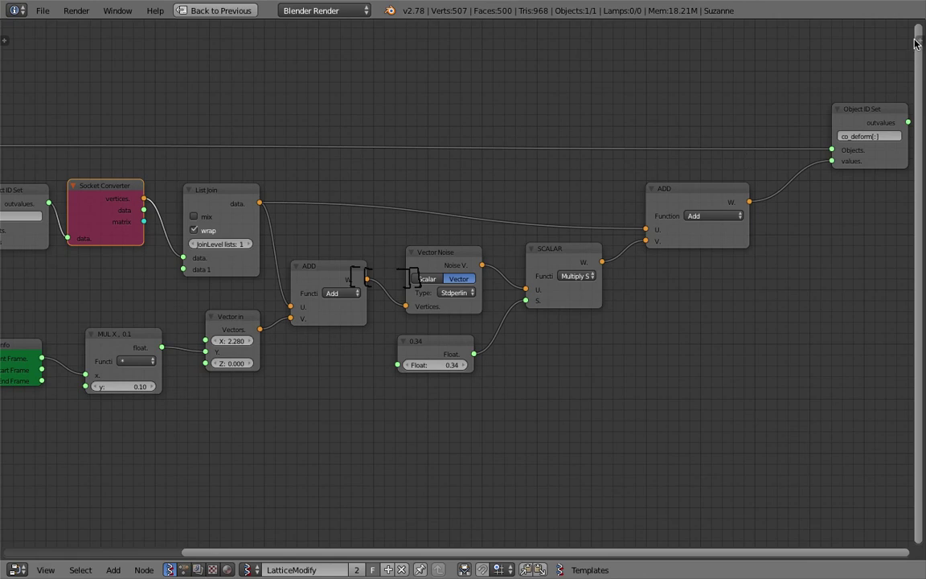
pyautogui.click(919, 39)
pyautogui.moveTo(847, 364); pyautogui.dragTo(847, 218, button='middle')
pyautogui.scroll(3, 847, 213)
pyautogui.click(899, 168)
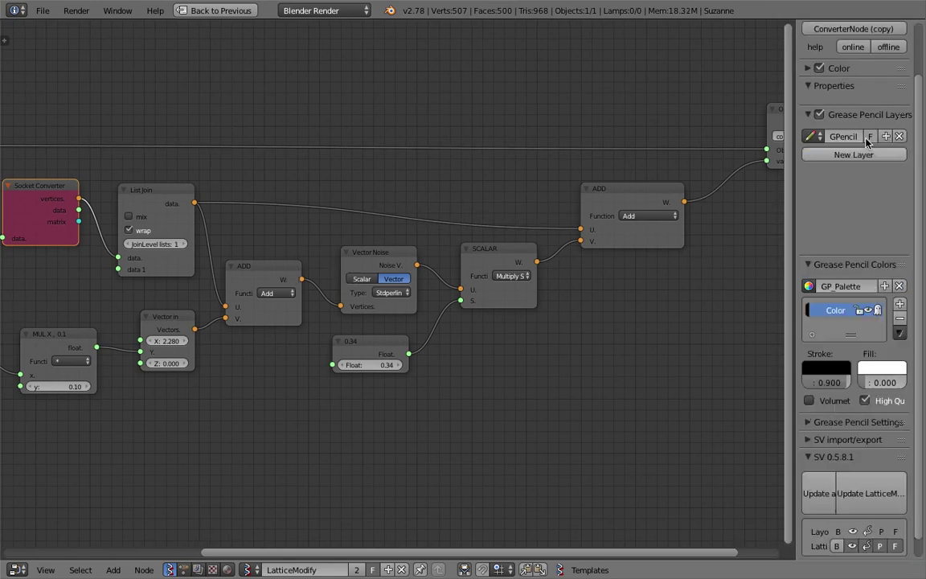
pyautogui.press('n')
pyautogui.keyDown('ctrl'); pyautogui.hscroll(5, 547, 203); pyautogui.keyUp('ctrl')
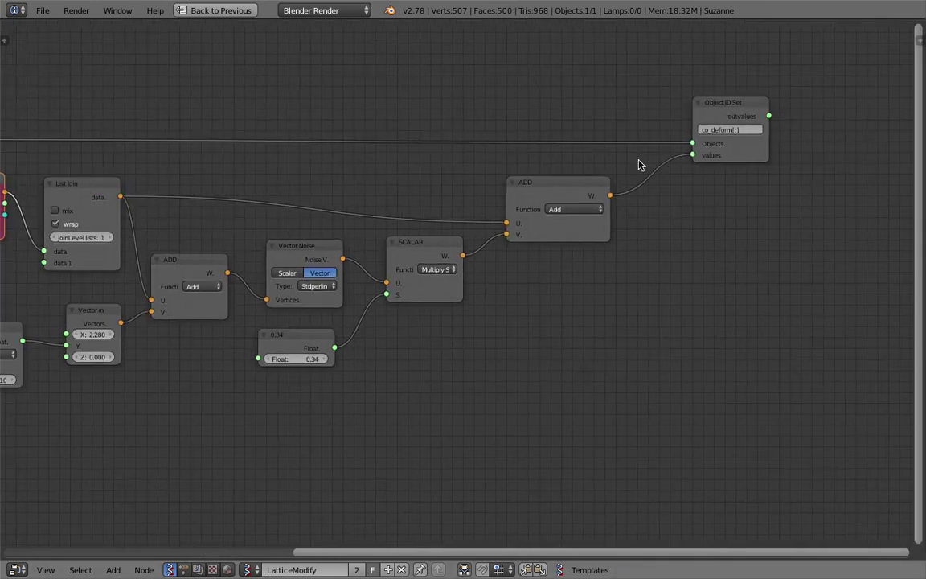
# - Reposition the final ADD node closer to the SCALAR node and shift the co_deform[:] Object ID Set node
pyautogui.click(620, 97)
pyautogui.click(544, 188)
pyautogui.moveTo(545, 185); pyautogui.dragTo(499, 163)
pyautogui.moveTo(646, 139); pyautogui.dragTo(679, 141)
pyautogui.moveTo(431, 176); pyautogui.dragTo(642, 194, button='middle')
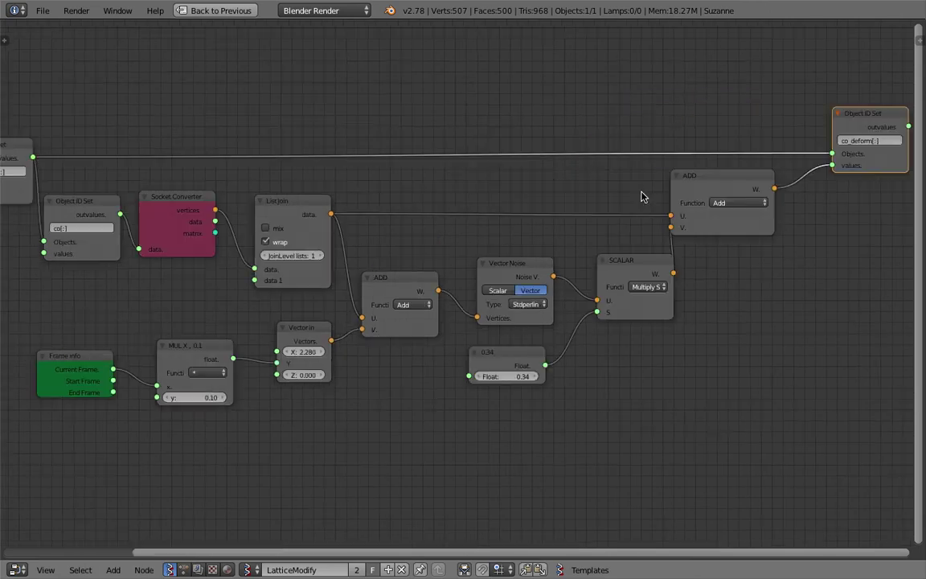
pyautogui.moveTo(702, 187); pyautogui.dragTo(711, 190)
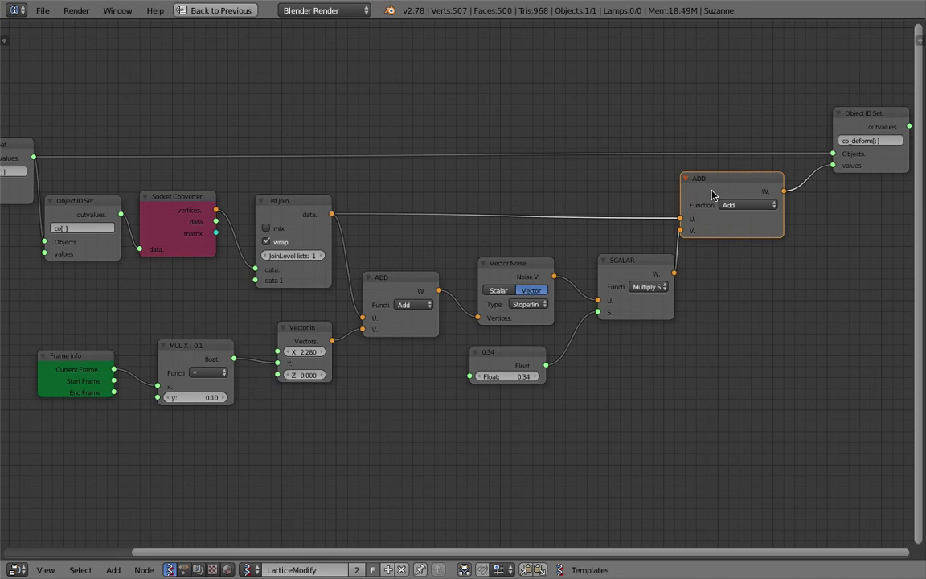
# - Tidy the start of the tree by repositioning the Object ID Get, data.points[:] and co[:] nodes
pyautogui.scroll(-3, 711, 194)
pyautogui.moveTo(106, 187); pyautogui.dragTo(278, 199, button='middle')
pyautogui.moveTo(178, 196)
pyautogui.mouseDown()
pyautogui.moveTo(178, 175)
pyautogui.moveTo(174, 188)
pyautogui.mouseUp()
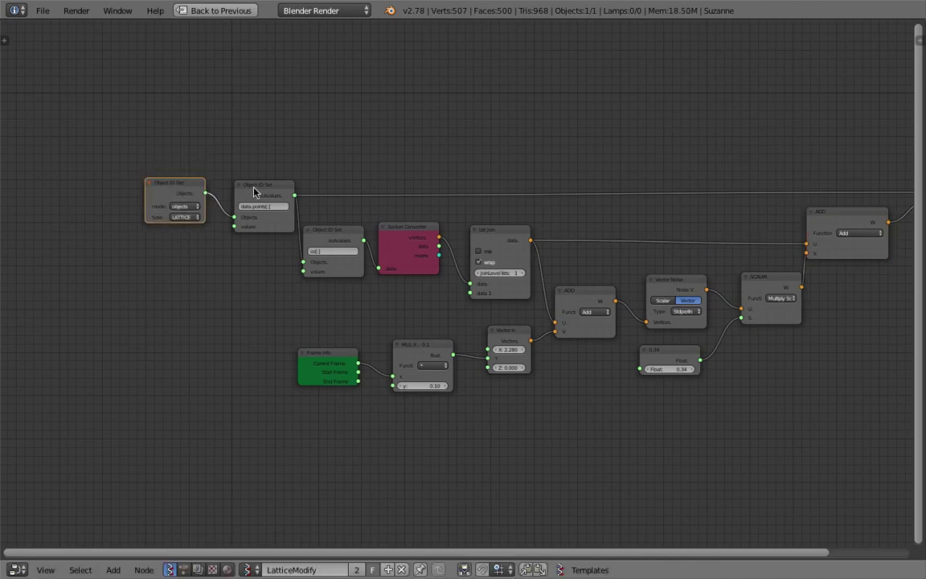
pyautogui.moveTo(254, 189); pyautogui.dragTo(249, 177)
pyautogui.moveTo(298, 187); pyautogui.dragTo(273, 188, button='middle')
pyautogui.moveTo(316, 234); pyautogui.dragTo(305, 231)
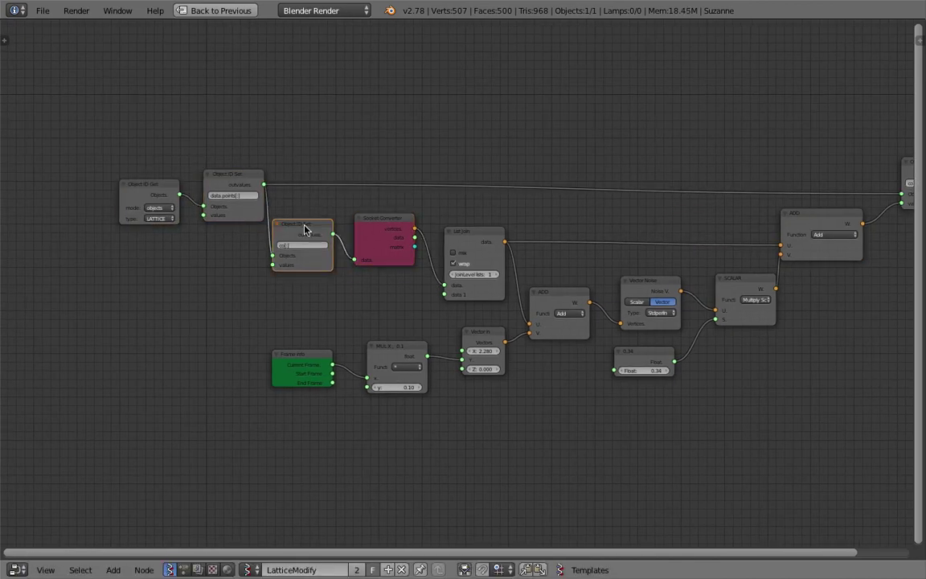
# - Move the List Join, MUL X, Vector in and first ADD nodes up, and bring Frame info beside MUL X
pyautogui.moveTo(445, 233); pyautogui.dragTo(446, 216)
pyautogui.moveTo(402, 347); pyautogui.dragTo(403, 323)
pyautogui.moveTo(480, 333); pyautogui.dragTo(480, 317)
pyautogui.moveTo(551, 310); pyautogui.dragTo(552, 261)
pyautogui.moveTo(315, 353); pyautogui.dragTo(344, 336)
# - Rearrange the Vector Noise, Float, SCALAR, final ADD and co_deform[:] nodes into an evenly spaced chain
pyautogui.moveTo(734, 292); pyautogui.dragTo(608, 294, button='middle')
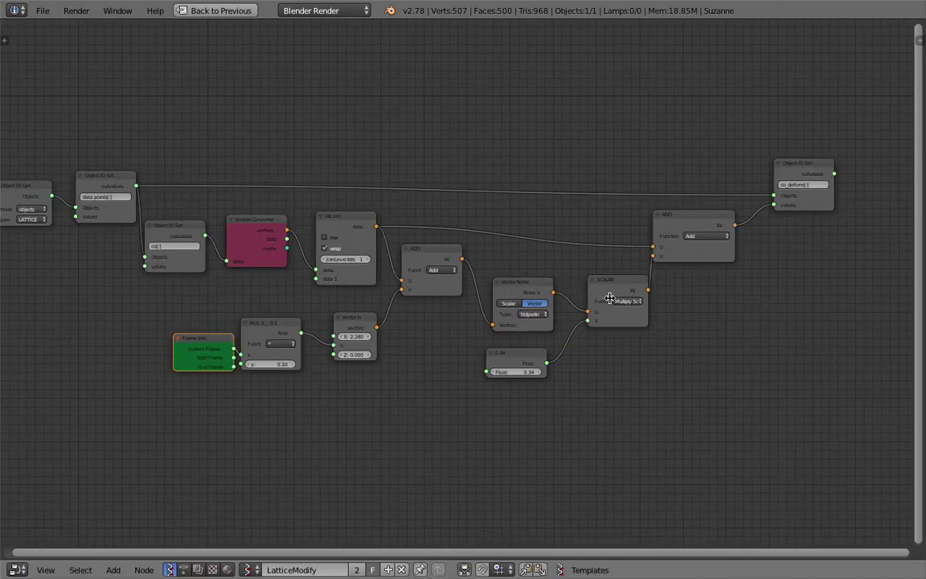
pyautogui.scroll(2, 547, 291)
pyautogui.moveTo(541, 294); pyautogui.dragTo(534, 267)
pyautogui.moveTo(541, 375); pyautogui.dragTo(542, 351)
pyautogui.moveTo(639, 296); pyautogui.dragTo(621, 288)
pyautogui.moveTo(717, 206); pyautogui.dragTo(735, 201)
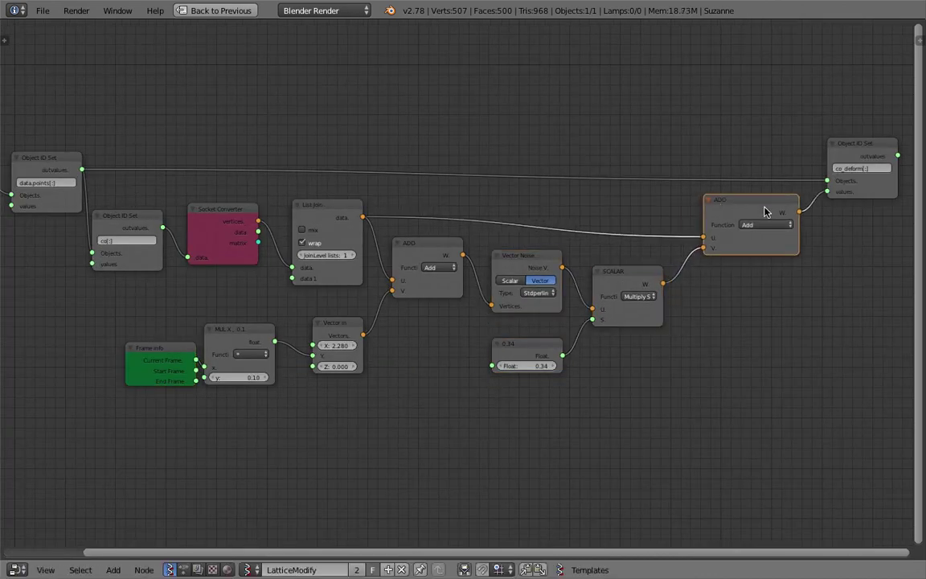
pyautogui.moveTo(865, 150); pyautogui.dragTo(851, 140)
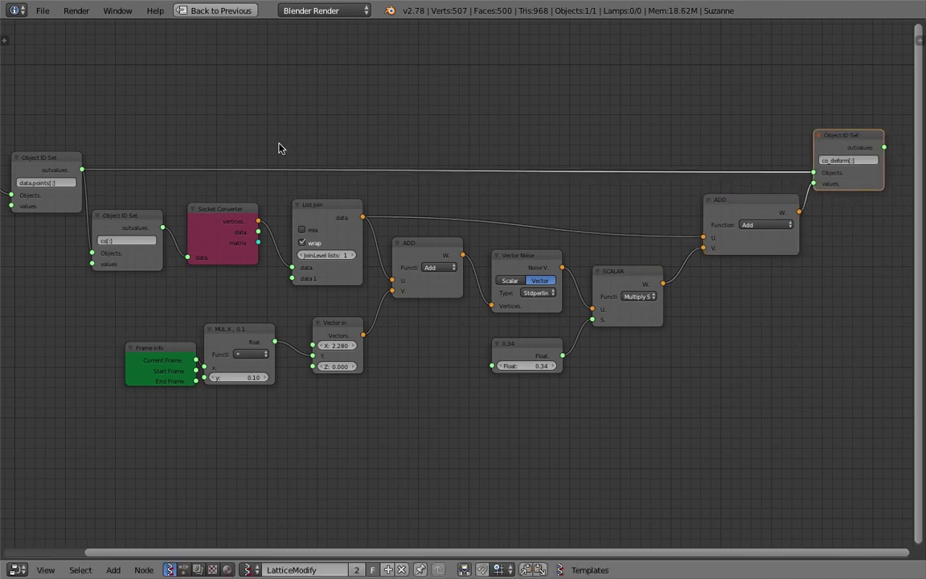
# - Save over the file, move the Frame info node slightly away from MUL X, and save again
pyautogui.moveTo(281, 147); pyautogui.dragTo(295, 153, button='middle')
pyautogui.hotkey('ctrl', 's')
pyautogui.click(295, 152)
pyautogui.moveTo(508, 159); pyautogui.dragTo(500, 167, button='middle')
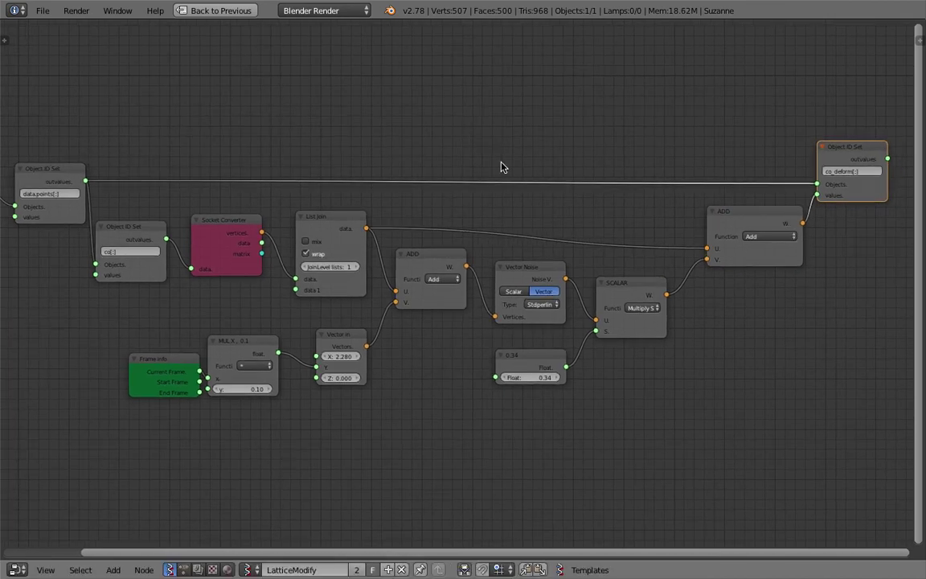
pyautogui.moveTo(165, 364); pyautogui.dragTo(155, 351)
pyautogui.hotkey('ctrl', 's')
pyautogui.click(156, 351)
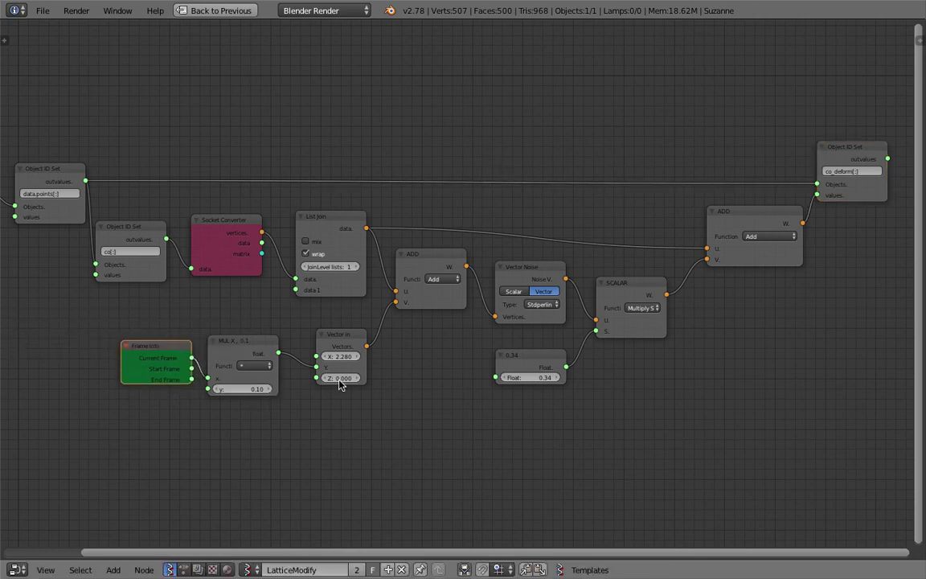
# - Restore the multi-editor layout, widen the node editor and 3D view, and fit the whole node tree in view
pyautogui.hotkey('ctrl', 'Up')
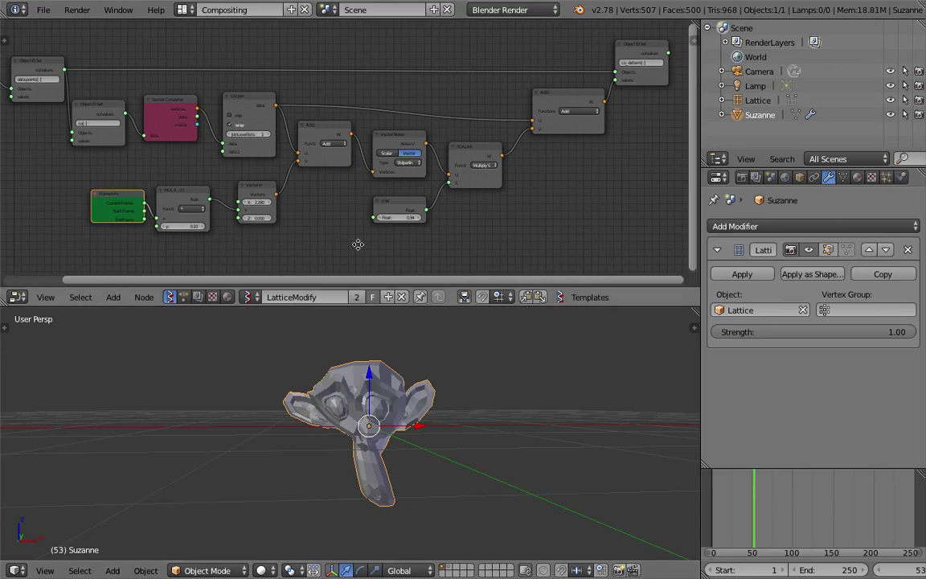
pyautogui.moveTo(358, 243); pyautogui.dragTo(405, 242, button='middle')
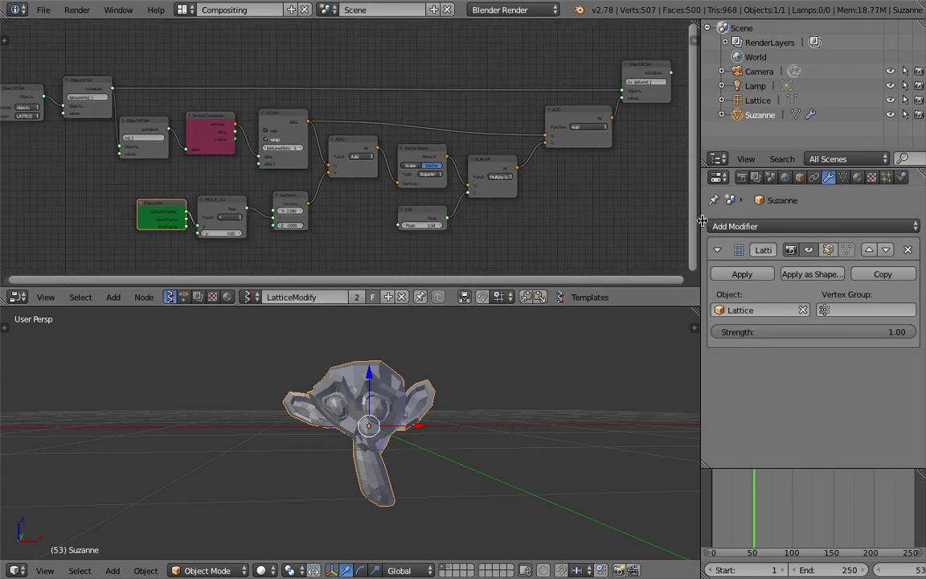
pyautogui.moveTo(702, 220); pyautogui.dragTo(854, 222)
pyautogui.press('Home')
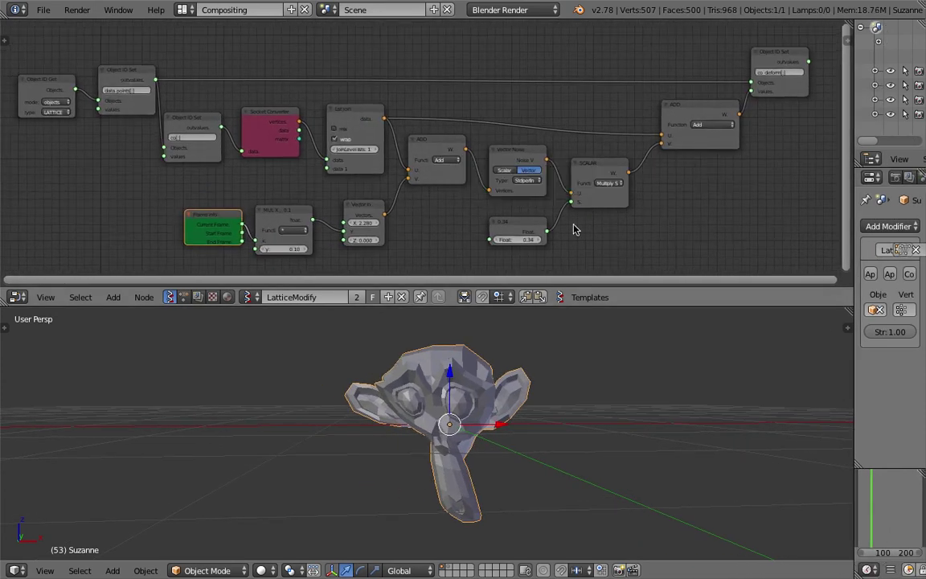
# - Nudge the Object ID Get node up and closer to the data.points[:] node, and save over the file
pyautogui.click(75, 82)
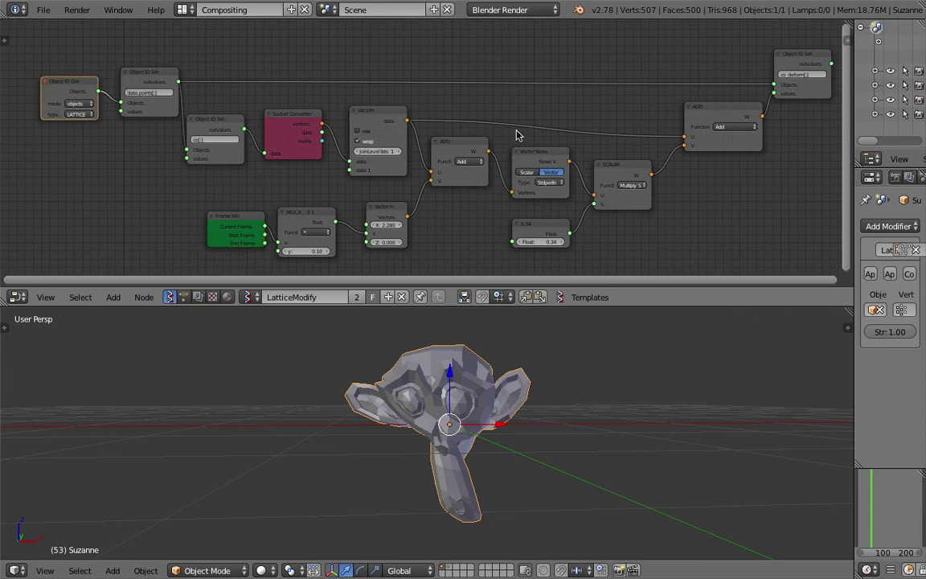
pyautogui.moveTo(81, 82); pyautogui.dragTo(86, 75)
pyautogui.hotkey('ctrl', 's')
pyautogui.click(165, 106)
# - Review the mode and type options of the Object ID Get node, and shift the node slightly away from data.points[:]
pyautogui.keyDown('ctrl'); pyautogui.moveTo(86, 81); pyautogui.dragTo(337, 157, button='middle'); pyautogui.keyUp('ctrl')
pyautogui.scroll(10, 536, 228)
pyautogui.scroll(2, 331, 149)
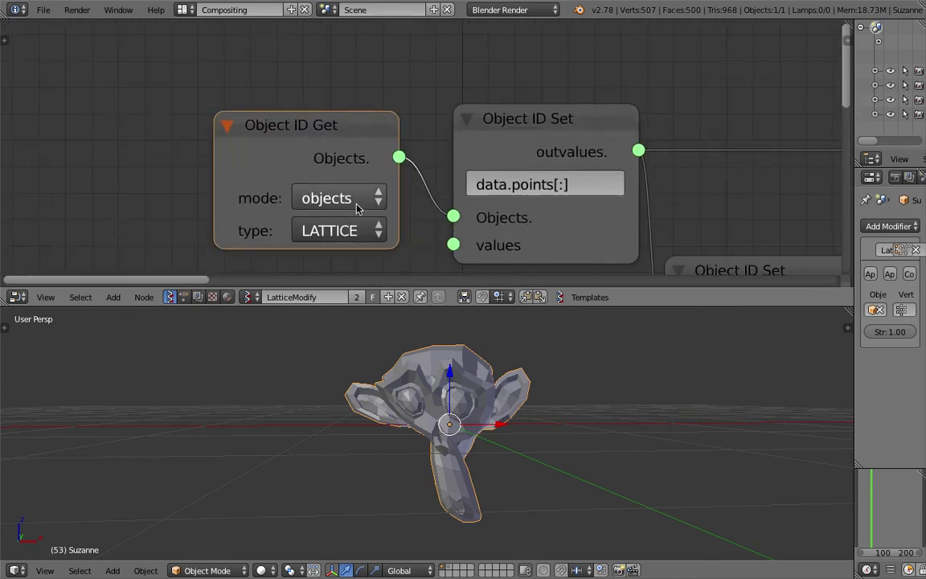
pyautogui.click(358, 206)
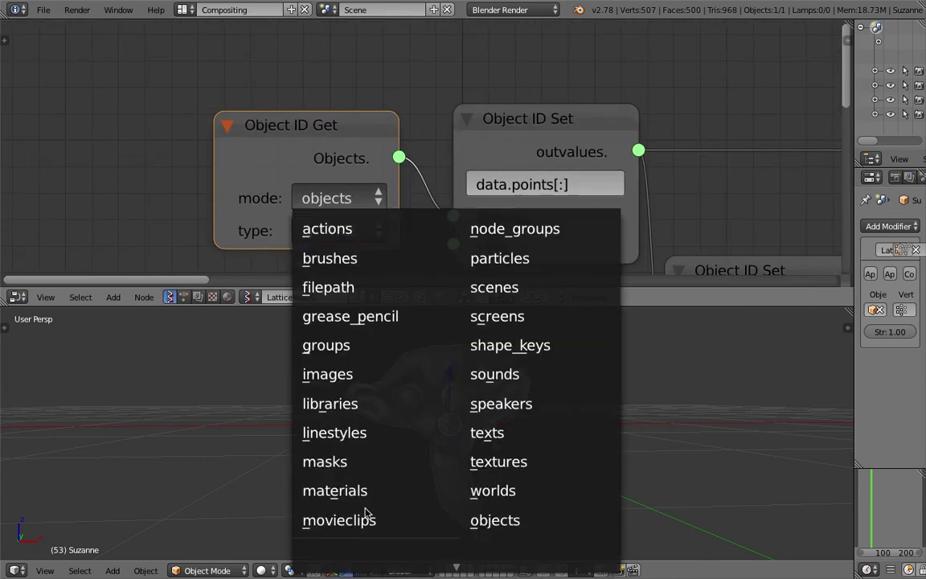
pyautogui.moveTo(198, 174); pyautogui.dragTo(165, 144, button='middle')
pyautogui.moveTo(266, 107); pyautogui.dragTo(237, 95)
pyautogui.click(251, 191)
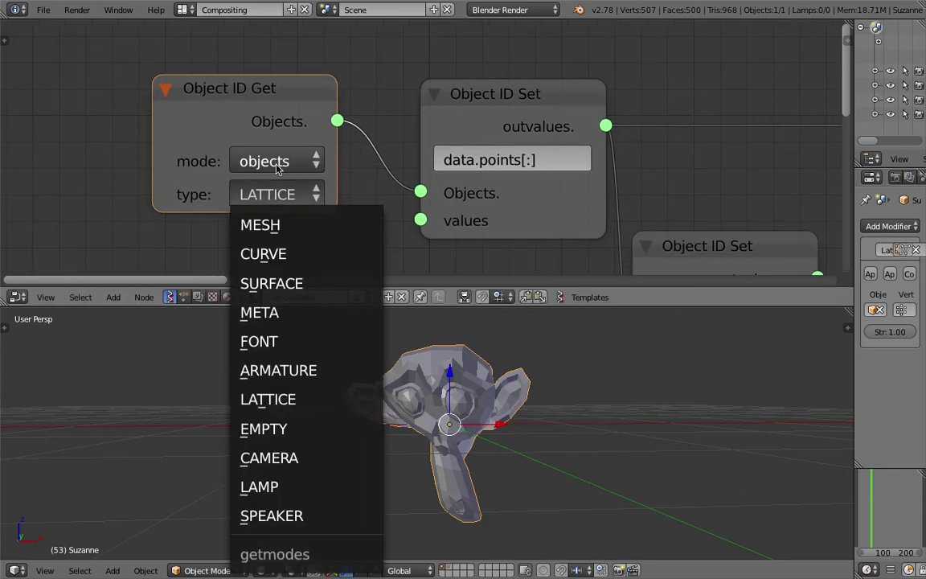
pyautogui.click(291, 158)
# - Handwrite the annotation "[:]" with the grease pencil in the empty space beside the data.points[:] node
pyautogui.keyDown('ctrl'); pyautogui.scroll(-5, 339, 179); pyautogui.keyUp('ctrl')
pyautogui.moveTo(416, 125); pyautogui.dragTo(318, 118, button='middle')
pyautogui.moveTo(555, 228); pyautogui.dragTo(414, 169, button='middle')
pyautogui.scroll(-5, 415, 169)
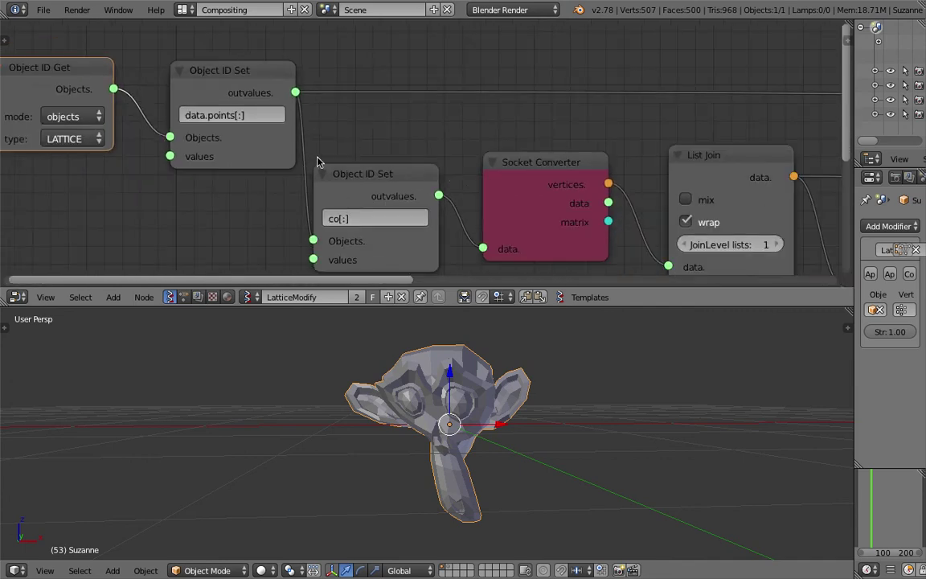
pyautogui.scroll(3, 330, 181)
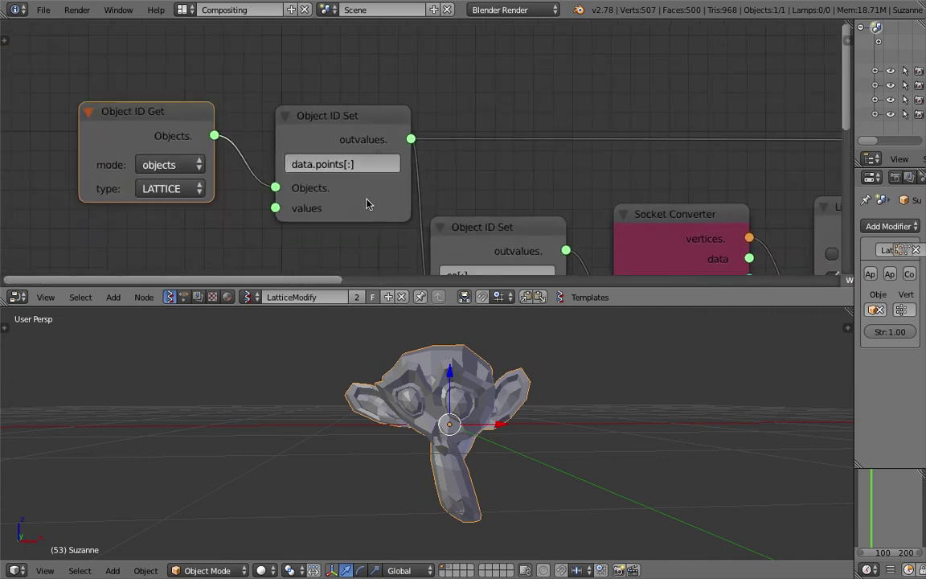
pyautogui.moveTo(303, 192); pyautogui.dragTo(368, 178, button='middle')
pyautogui.scroll(1, 368, 179)
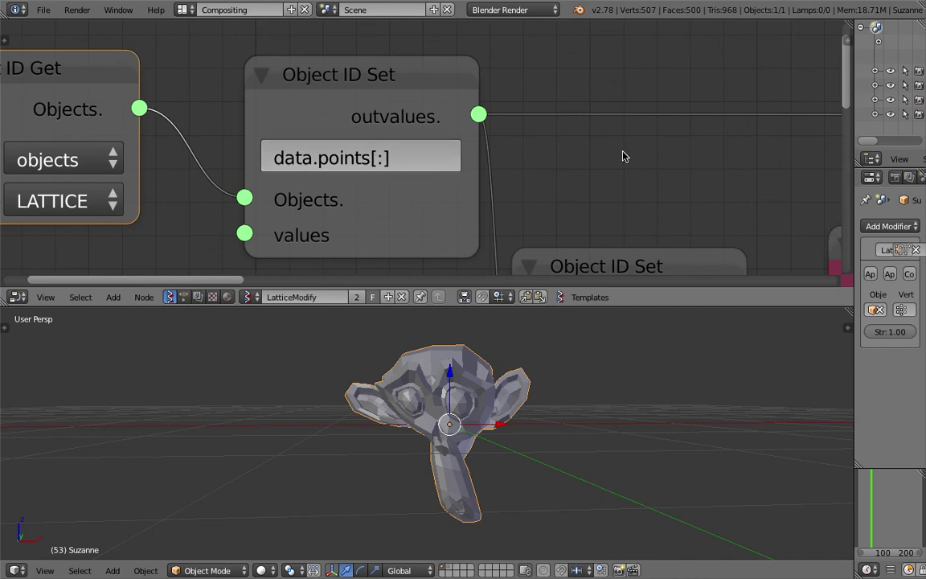
pyautogui.moveTo(623, 152); pyautogui.dragTo(595, 165, button='middle')
pyautogui.press('d')
pyautogui.moveTo(553, 162)
pyautogui.mouseDown()
pyautogui.moveTo(541, 223)
pyautogui.moveTo(555, 228)
pyautogui.mouseUp()
pyautogui.click(571, 182)
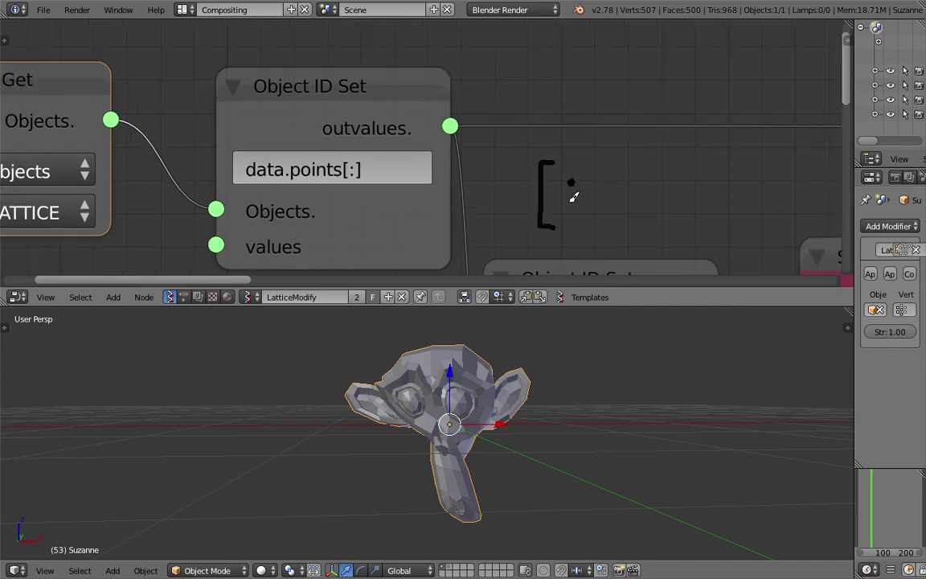
pyautogui.moveTo(582, 164); pyautogui.dragTo(589, 229)
# - Handwrite "List" beside the "[:]" annotation and circle the two together
pyautogui.moveTo(657, 184); pyautogui.dragTo(574, 164, button='middle')
pyautogui.moveTo(592, 163)
pyautogui.mouseDown()
pyautogui.moveTo(595, 180)
pyautogui.moveTo(611, 185)
pyautogui.mouseUp()
pyautogui.click(593, 151)
pyautogui.moveTo(616, 165)
pyautogui.mouseDown()
pyautogui.moveTo(634, 161)
pyautogui.moveTo(632, 186)
pyautogui.mouseUp()
pyautogui.moveTo(622, 165); pyautogui.dragTo(641, 164)
pyautogui.moveTo(449, 120)
pyautogui.mouseDown()
pyautogui.moveTo(446, 204)
pyautogui.moveTo(624, 220)
pyautogui.moveTo(496, 104)
pyautogui.moveTo(469, 113)
pyautogui.mouseUp()
# - Handwrite "python slice" beside the circled annotation
pyautogui.moveTo(721, 149); pyautogui.dragTo(577, 135, button='middle')
pyautogui.moveTo(572, 137); pyautogui.dragTo(573, 176)
pyautogui.moveTo(563, 139)
pyautogui.mouseDown()
pyautogui.moveTo(580, 136)
pyautogui.moveTo(566, 151)
pyautogui.moveTo(600, 172)
pyautogui.mouseUp()
pyautogui.moveTo(624, 113); pyautogui.dragTo(624, 172)
pyautogui.moveTo(611, 130)
pyautogui.mouseDown()
pyautogui.moveTo(647, 124)
pyautogui.moveTo(669, 165)
pyautogui.moveTo(698, 149)
pyautogui.mouseUp()
pyautogui.moveTo(698, 149); pyautogui.dragTo(563, 147, button='middle')
pyautogui.moveTo(635, 133)
pyautogui.mouseDown()
pyautogui.moveTo(620, 158)
pyautogui.moveTo(664, 160)
pyautogui.mouseUp()
pyautogui.moveTo(661, 134); pyautogui.dragTo(737, 165)
# - Handwrite a larger "List" above the "python slice" annotation
pyautogui.moveTo(718, 155)
pyautogui.mouseDown(button='middle')
pyautogui.moveTo(711, 163)
pyautogui.moveTo(737, 198)
pyautogui.mouseUp(button='middle')
pyautogui.moveTo(567, 72)
pyautogui.mouseDown()
pyautogui.moveTo(576, 120)
pyautogui.moveTo(587, 122)
pyautogui.mouseUp()
pyautogui.moveTo(603, 76); pyautogui.dragTo(604, 126)
pyautogui.moveTo(634, 82)
pyautogui.mouseDown()
pyautogui.moveTo(618, 118)
pyautogui.moveTo(682, 76)
pyautogui.moveTo(687, 115)
pyautogui.mouseUp()
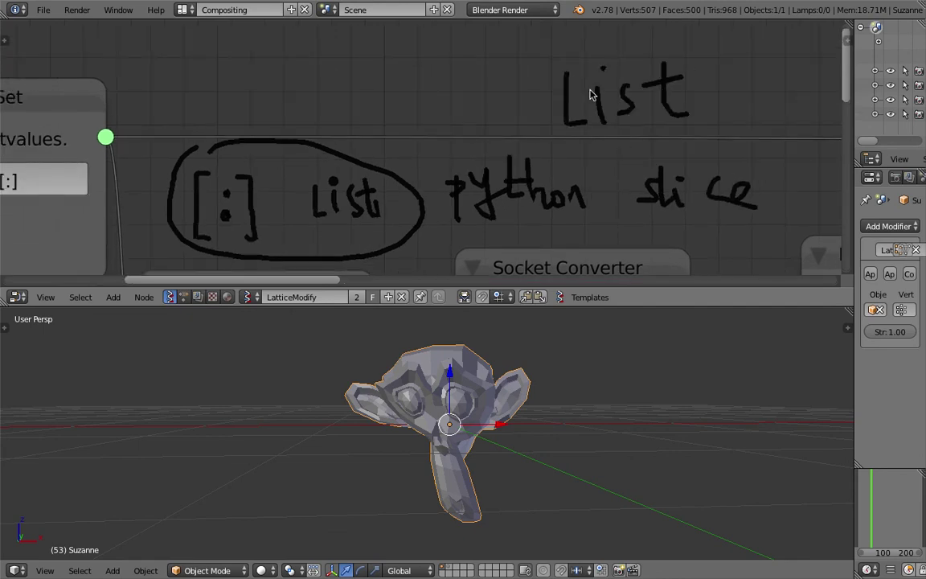
# - Select the co[:] Object ID Set node and save over the file with the annotations
pyautogui.scroll(-5, 589, 95)
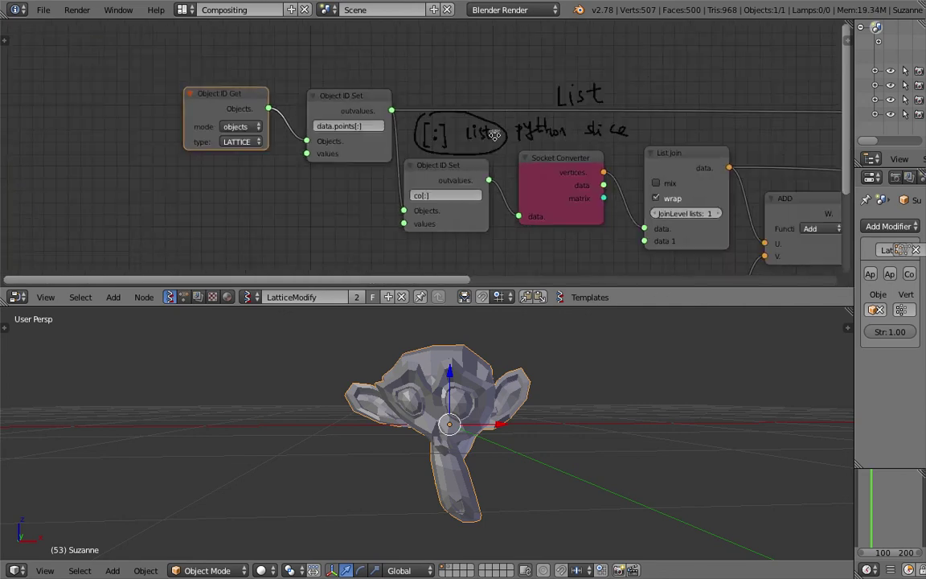
pyautogui.moveTo(506, 151); pyautogui.dragTo(482, 145, button='middle')
pyautogui.rightClick(432, 161)
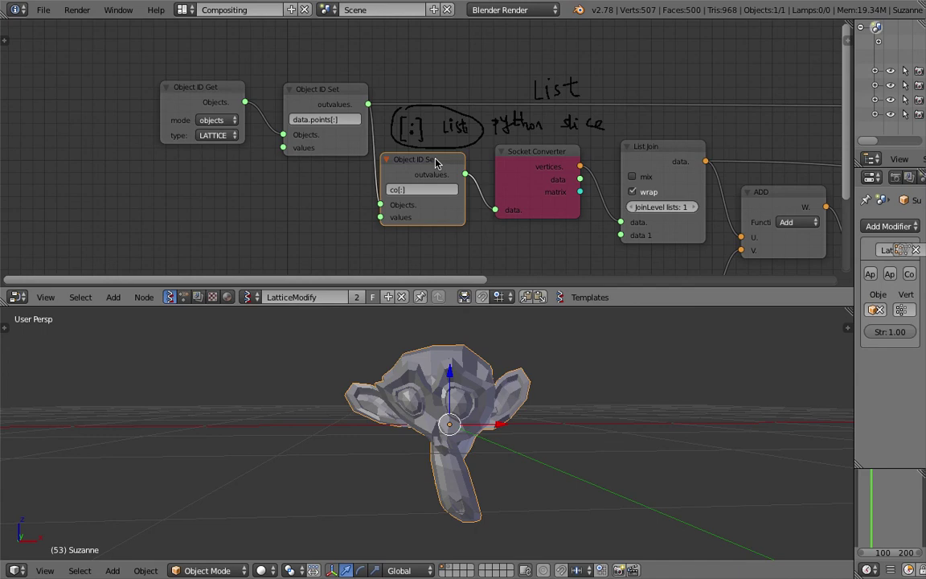
pyautogui.moveTo(495, 141); pyautogui.dragTo(199, 112, button='middle')
pyautogui.scroll(-1, 444, 115)
pyautogui.moveTo(388, 141); pyautogui.dragTo(287, 108, button='middle')
pyautogui.moveTo(613, 474); pyautogui.dragTo(560, 443, button='middle')
pyautogui.hotkey('ctrl', 's')
pyautogui.click(560, 443)
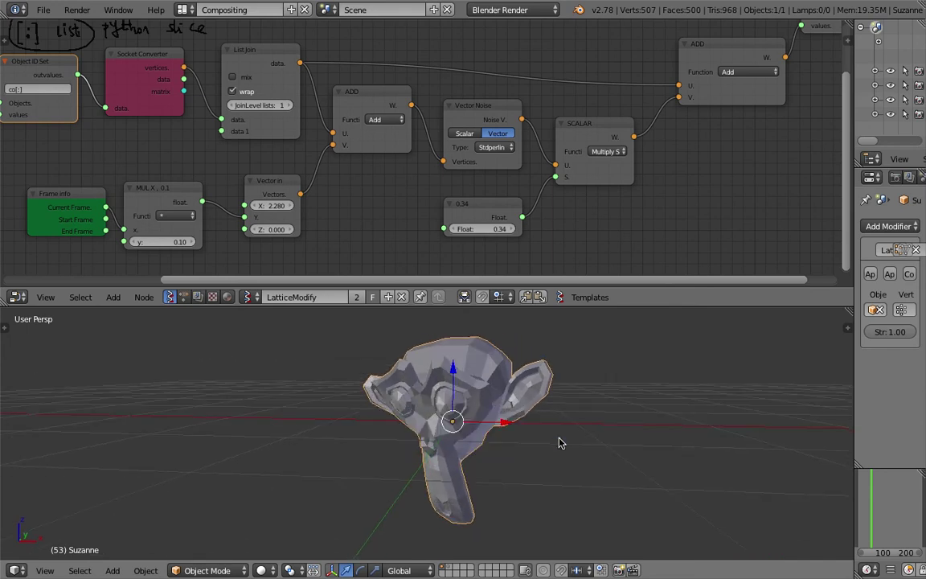